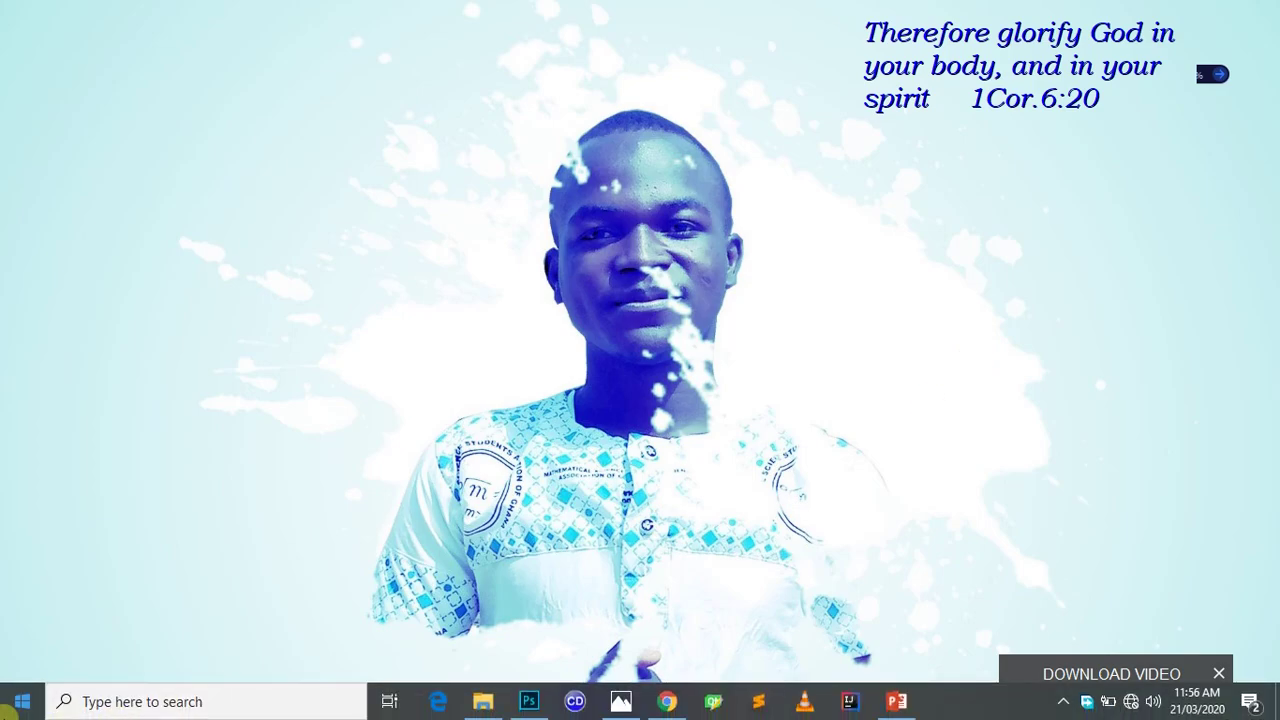
Search Windows for 'power' to find and launch PowerPoint 2013.
{"action": "left_click", "coordinate": [8, 708]}
{"action": "type", "text": "power"}
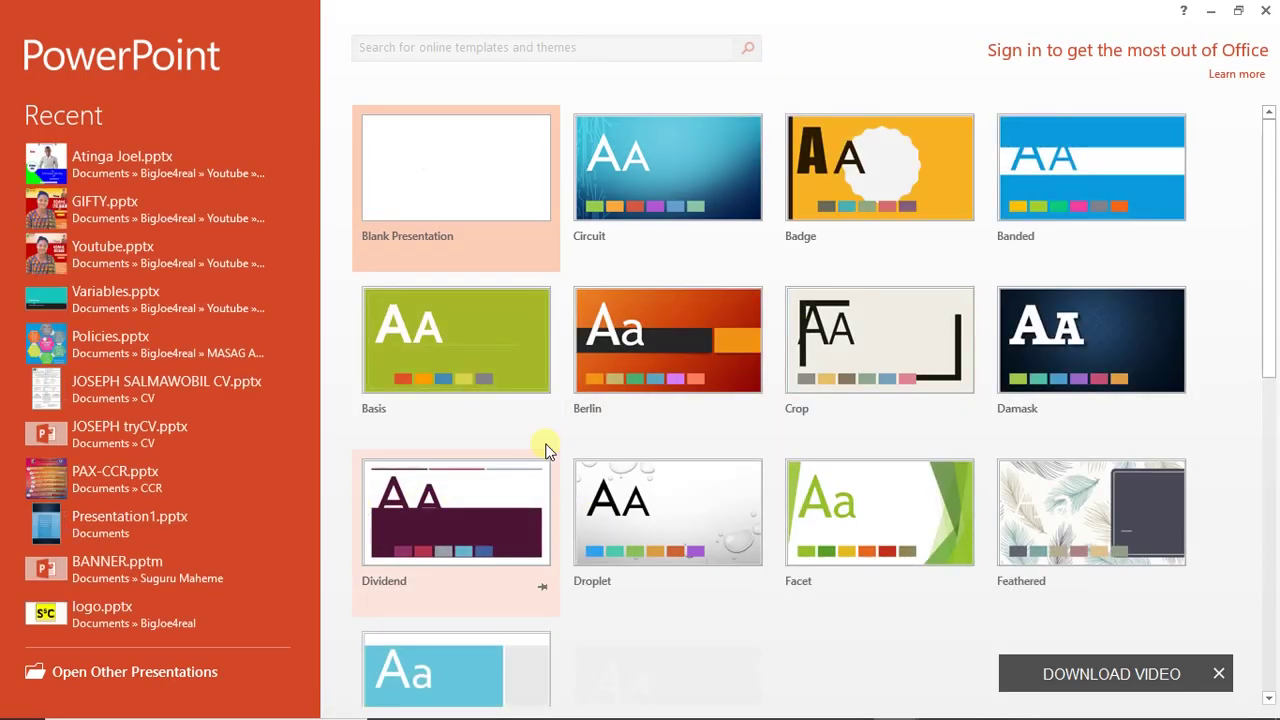
Create a blank presentation and switch its slide size to Custom.
{"action": "left_click", "coordinate": [487, 158]}
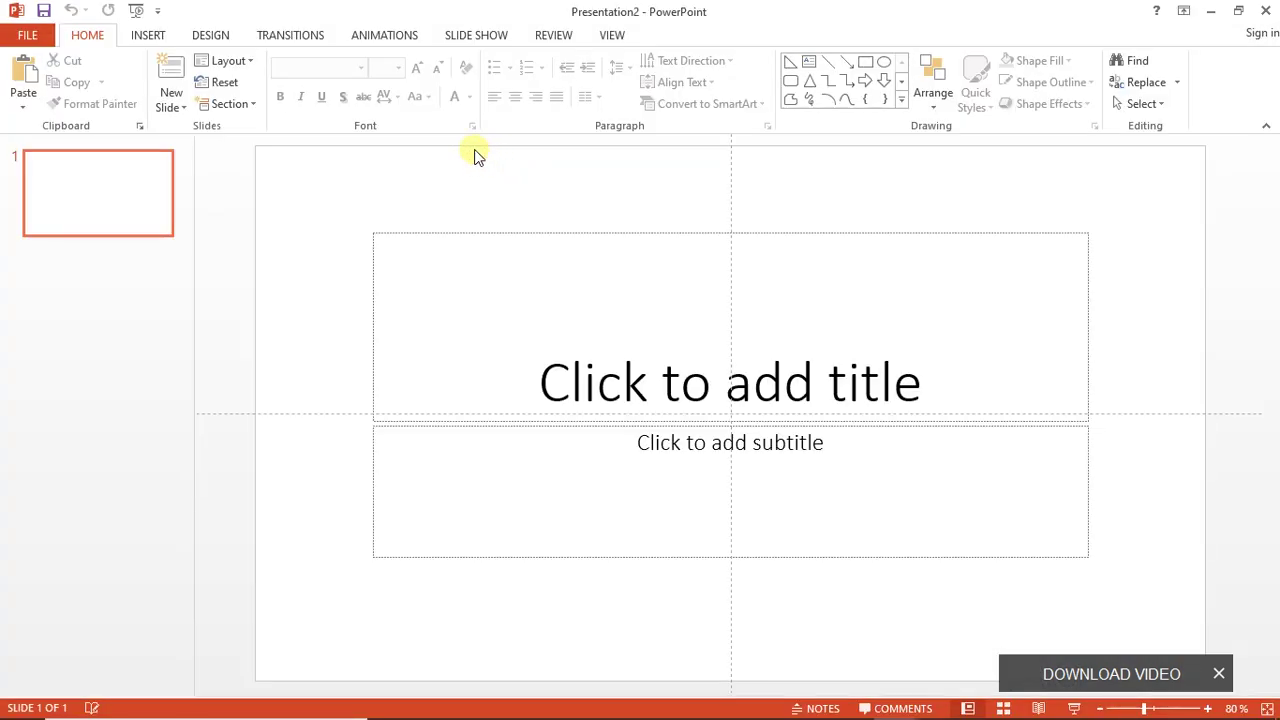
{"action": "left_click", "coordinate": [218, 38]}
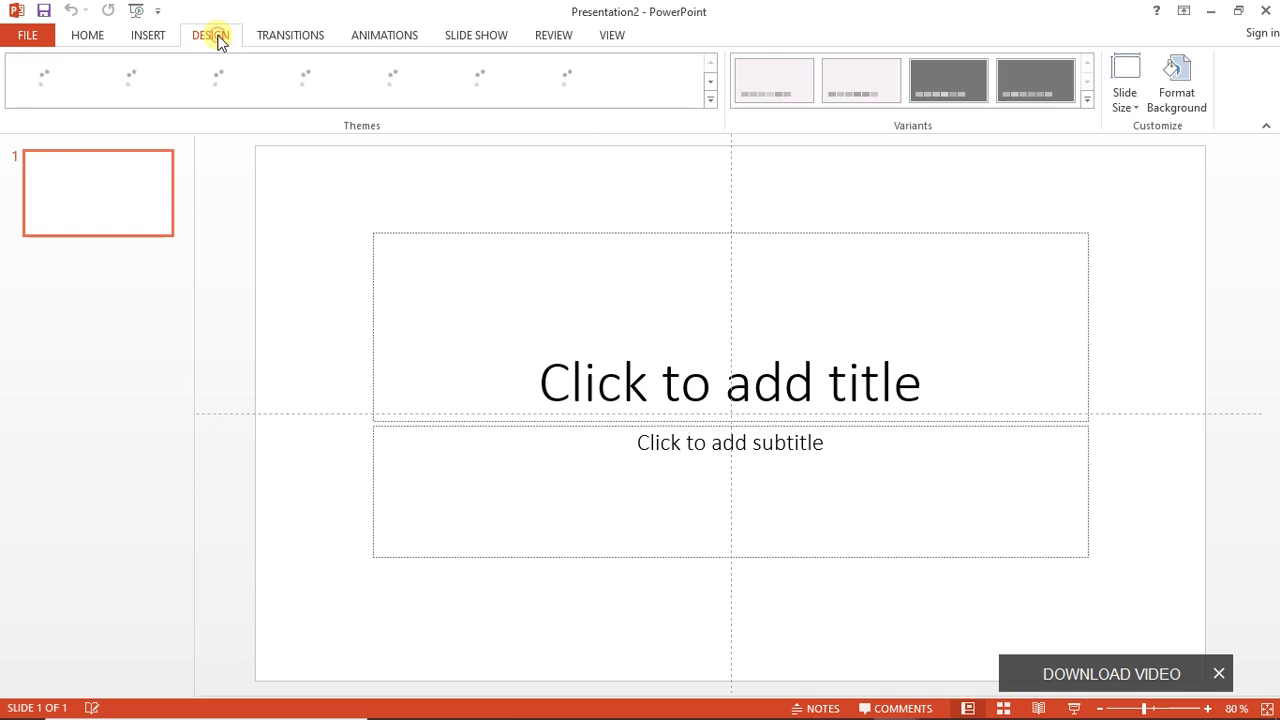
{"action": "left_click", "coordinate": [1140, 108]}
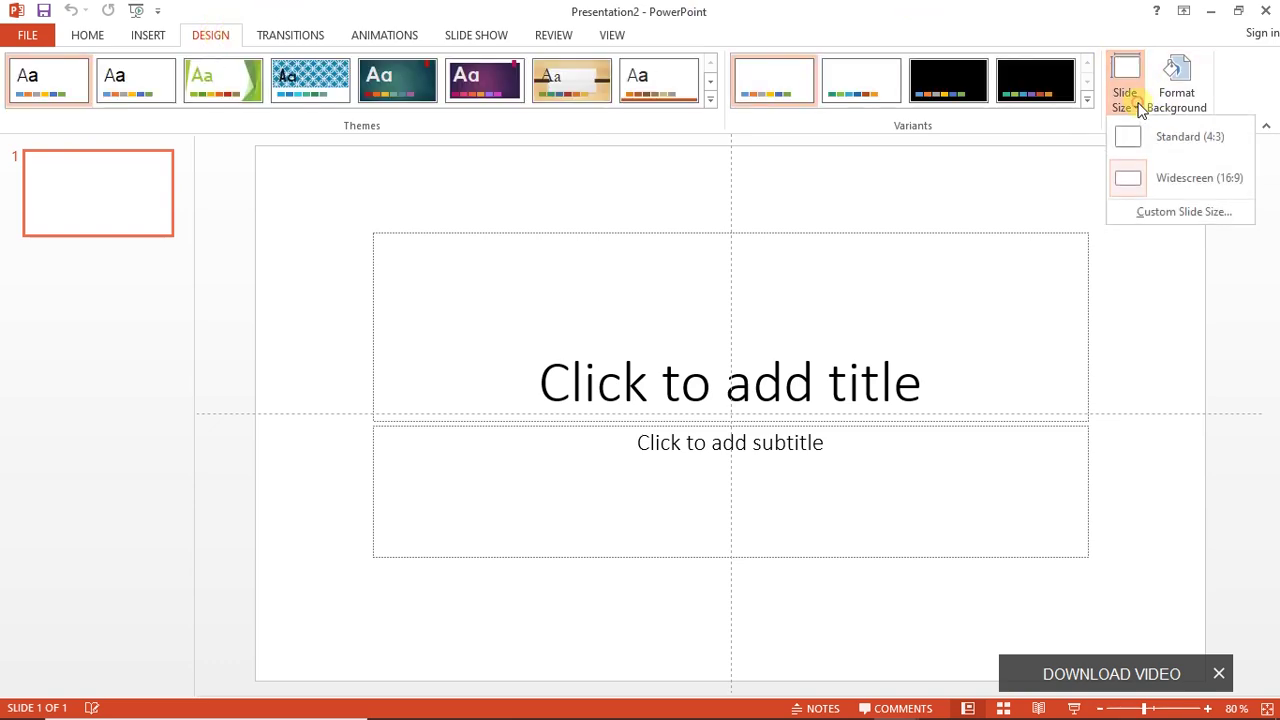
{"action": "left_click", "coordinate": [1174, 214]}
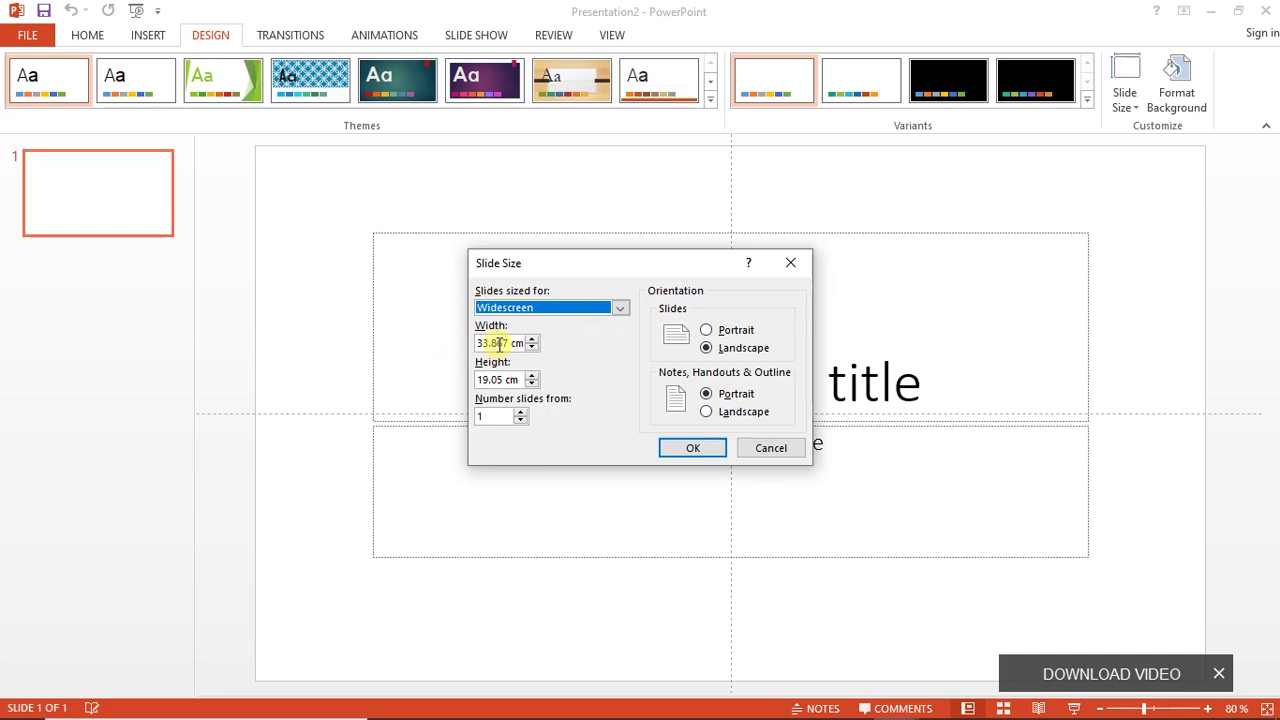
{"action": "right_click", "coordinate": [499, 345]}
{"action": "left_click", "coordinate": [622, 307]}
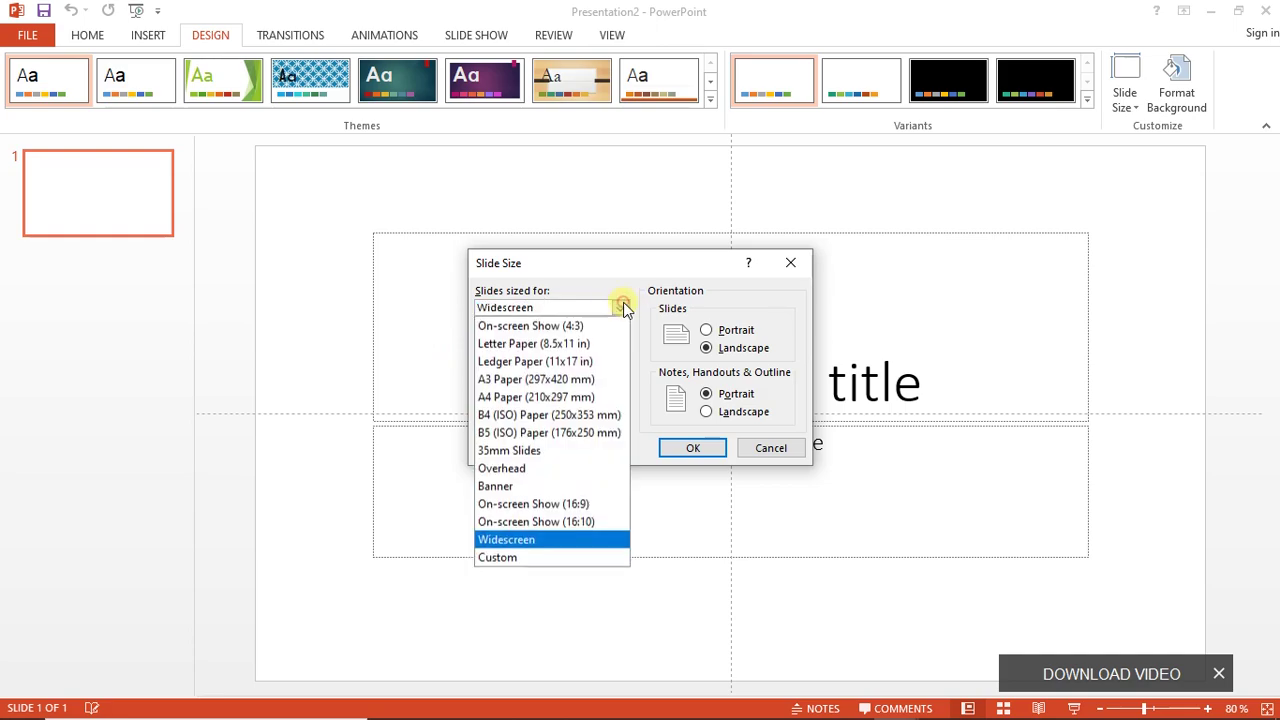
{"action": "left_click", "coordinate": [512, 560]}
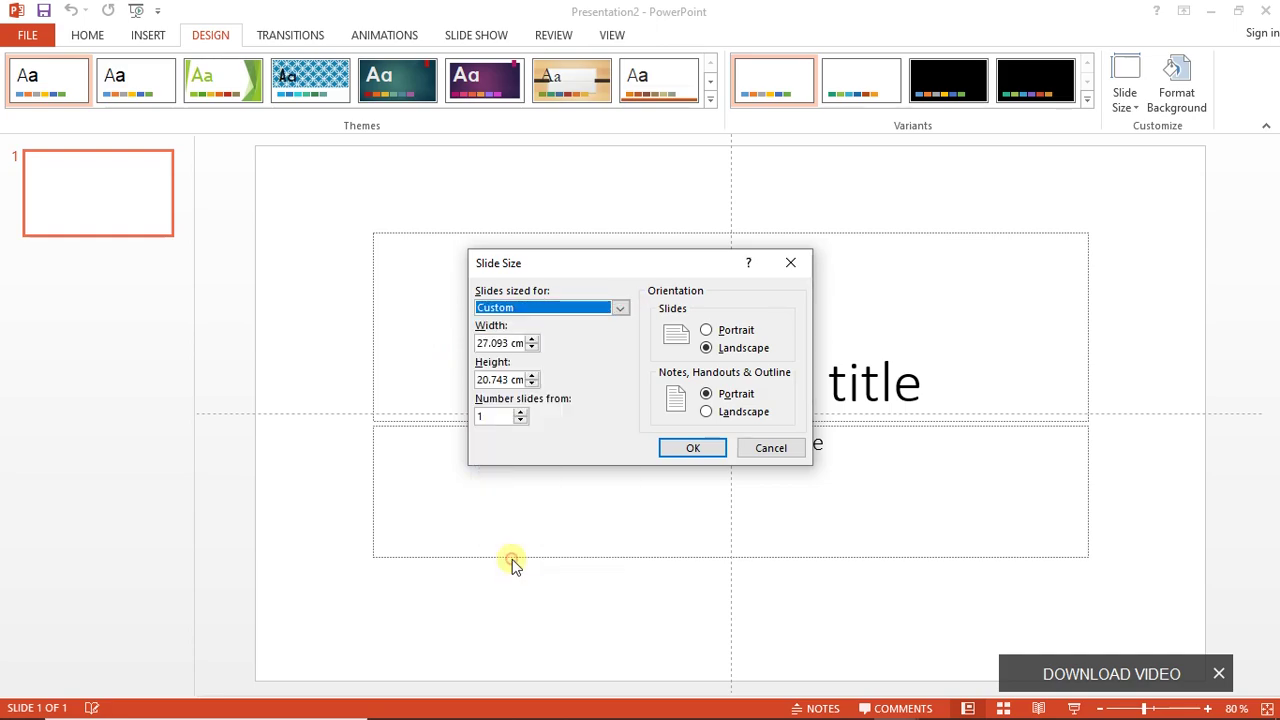
Set slide width and height to 25 cm each and scale the content up.
{"action": "left_click_drag", "start_coordinate": [510, 342], "coordinate": [470, 343]}
{"action": "type", "text": "25"}
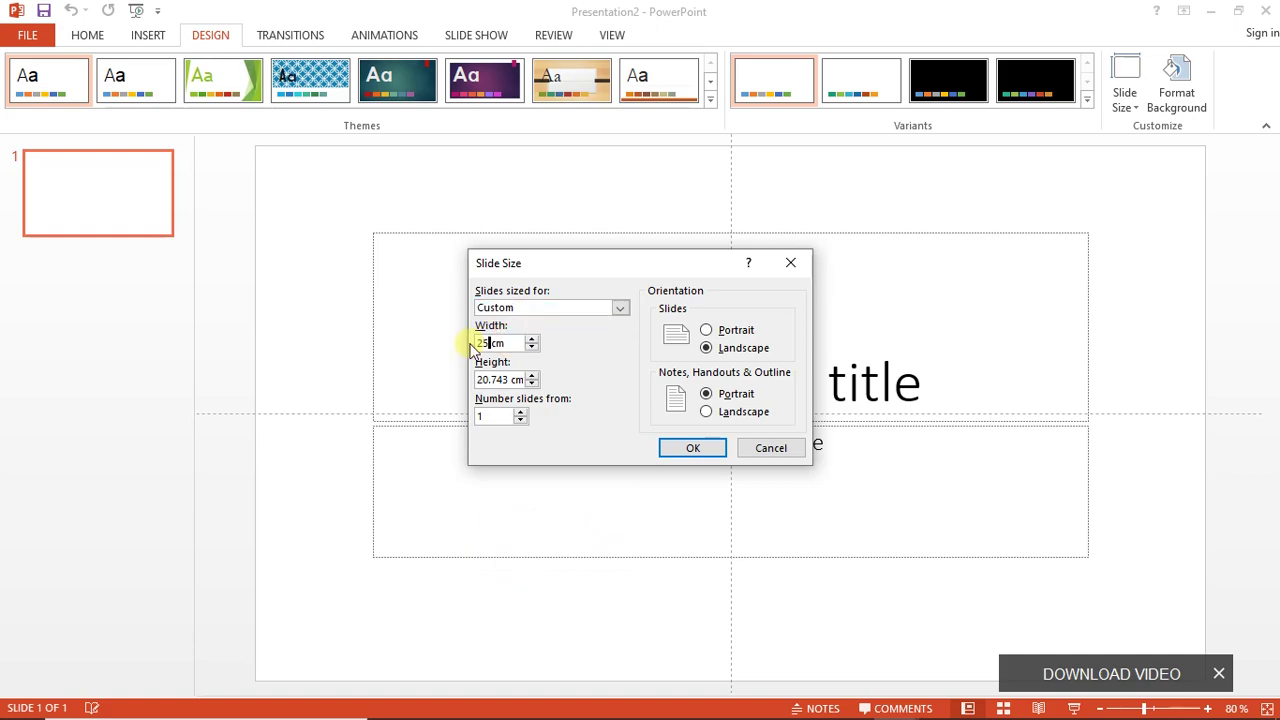
{"action": "left_click_drag", "start_coordinate": [480, 380], "coordinate": [511, 380]}
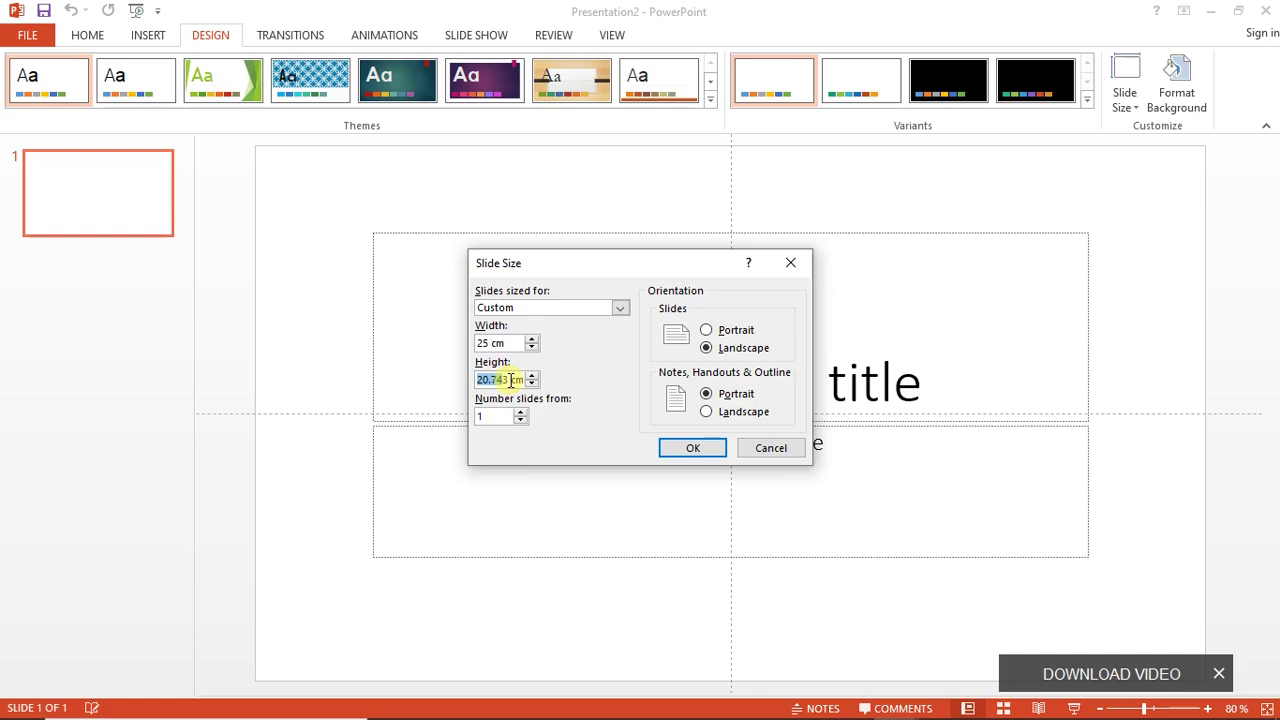
{"action": "type", "text": "25"}
{"action": "left_click", "coordinate": [693, 448]}
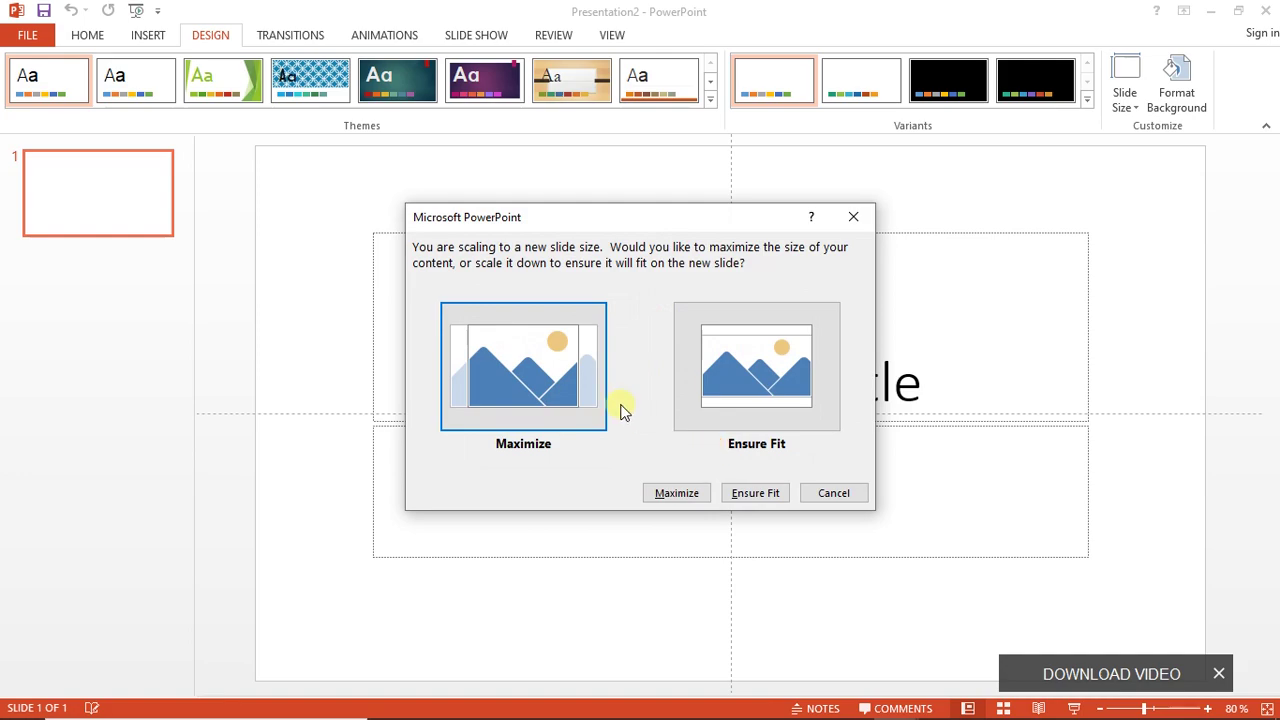
{"action": "left_click", "coordinate": [581, 402]}
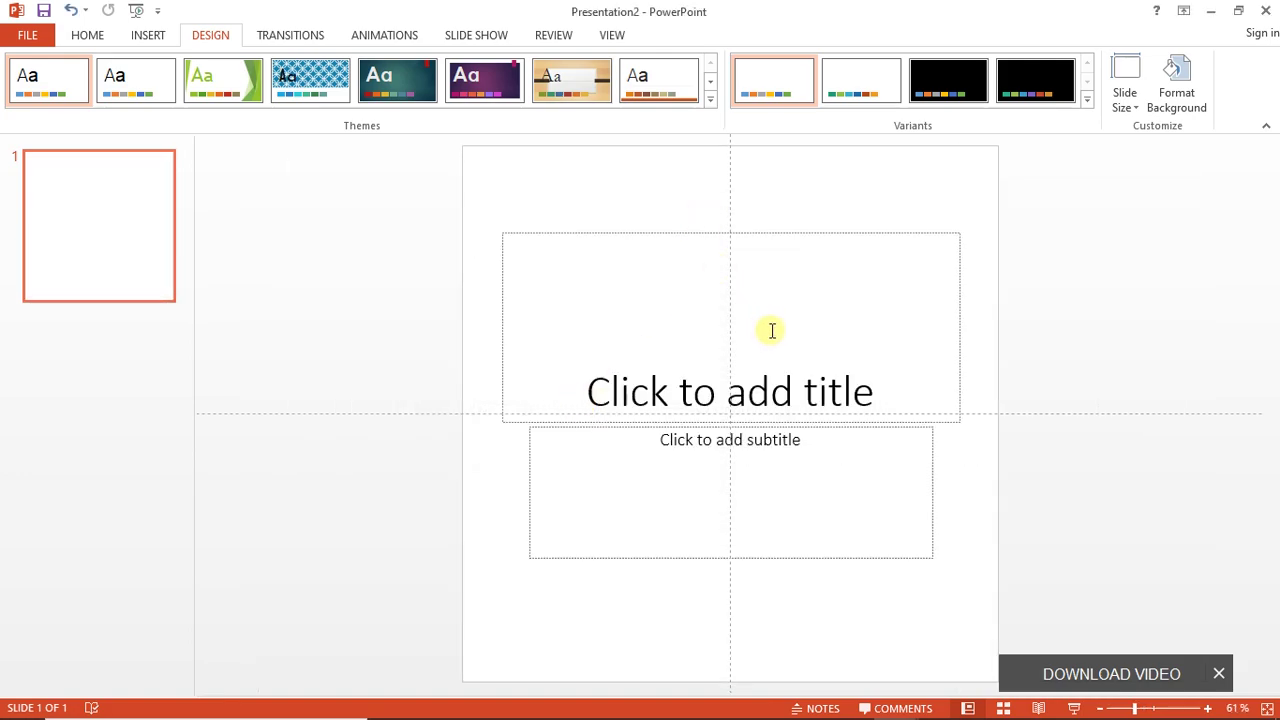
Delete the title and subtitle placeholders, then drag DSC_3545-removebg-preview (2).png from File Explorer onto the slide.
{"action": "key", "text": "ctrl+a"}
{"action": "key", "text": "Delete"}
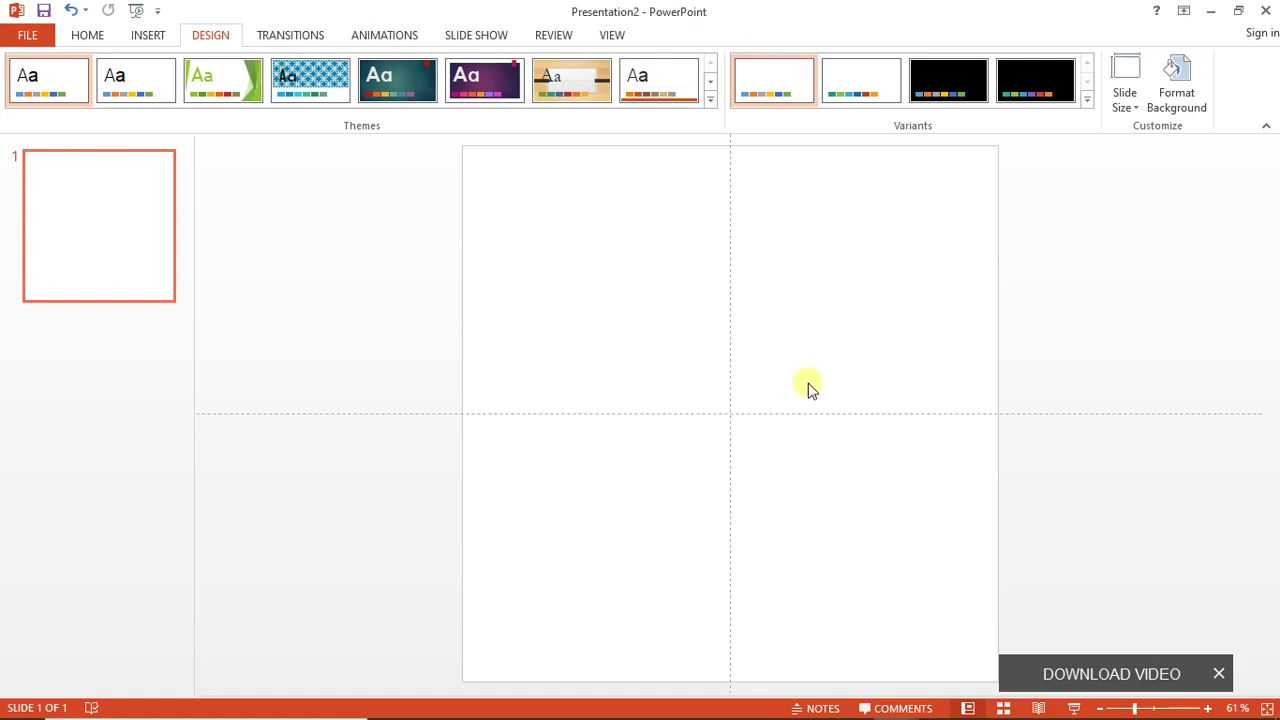
{"action": "mouse_move", "coordinate": [716, 712]}
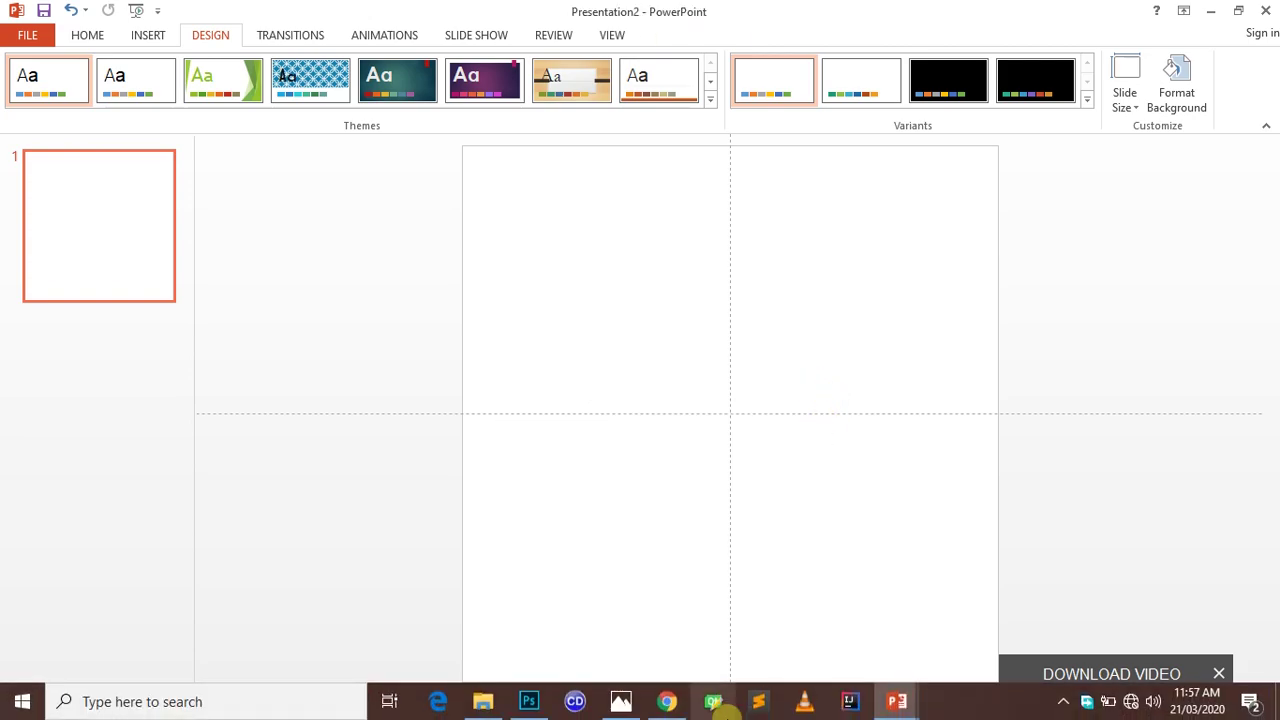
{"action": "left_click", "coordinate": [482, 701]}
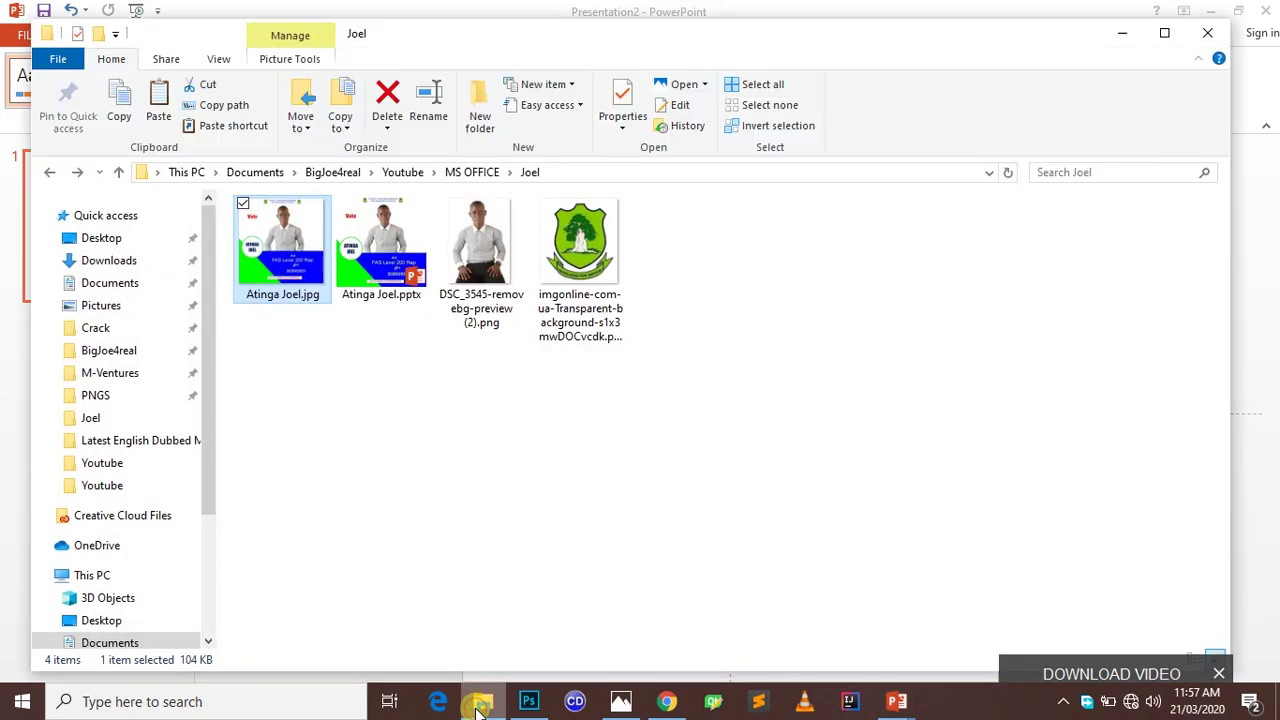
{"action": "left_click_drag", "start_coordinate": [814, 333], "coordinate": [485, 279]}
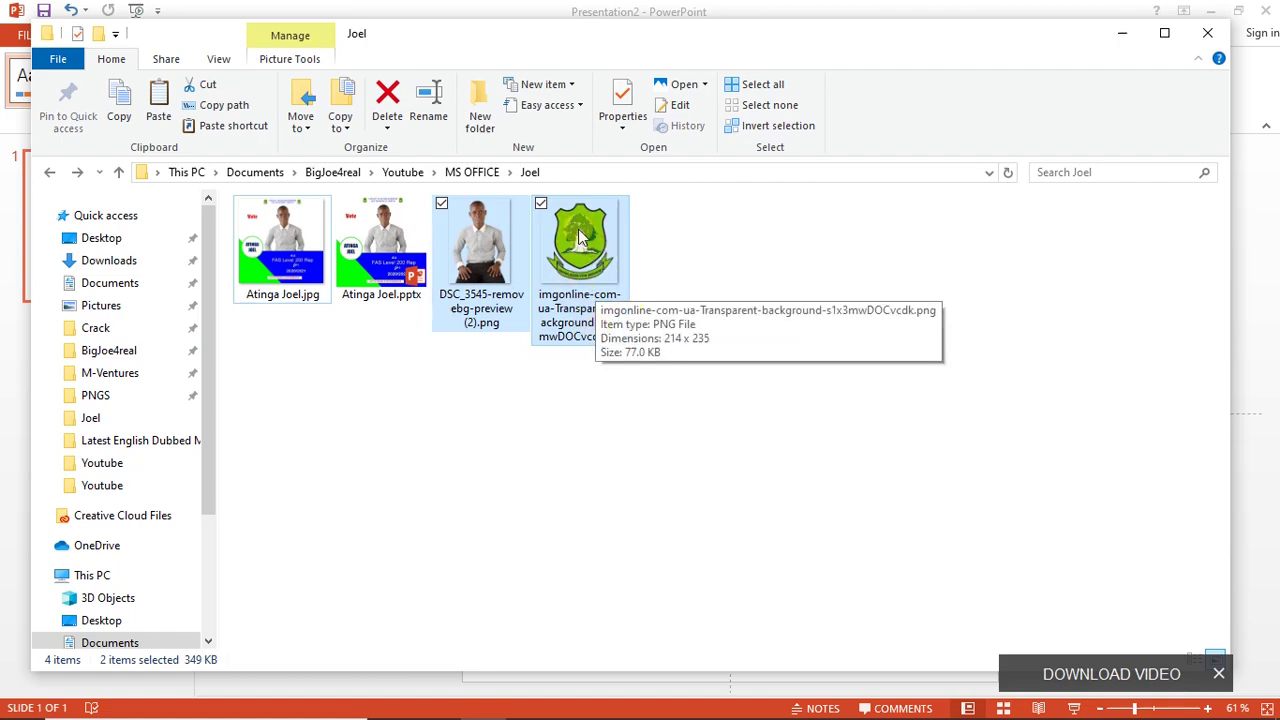
{"action": "left_click", "coordinate": [1121, 40]}
{"action": "mouse_move", "coordinate": [632, 715]}
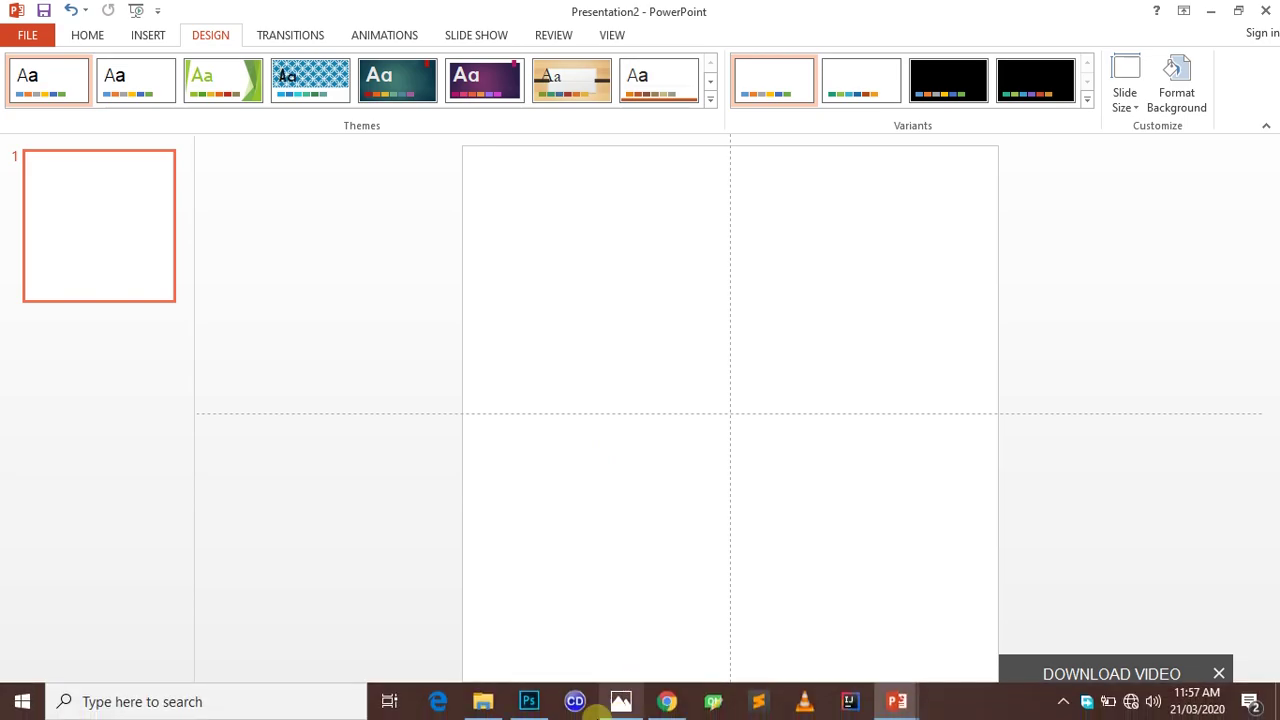
{"action": "left_click", "coordinate": [479, 712]}
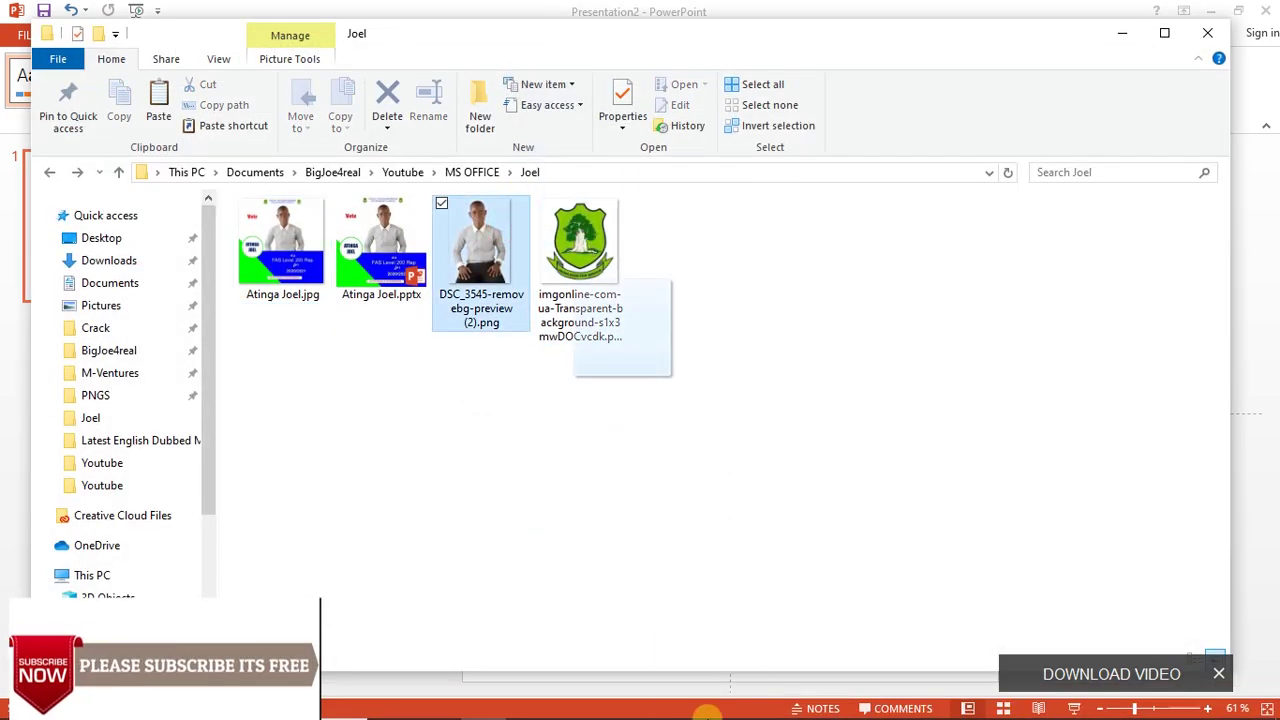
{"action": "left_click_drag", "start_coordinate": [500, 230], "coordinate": [643, 398]}
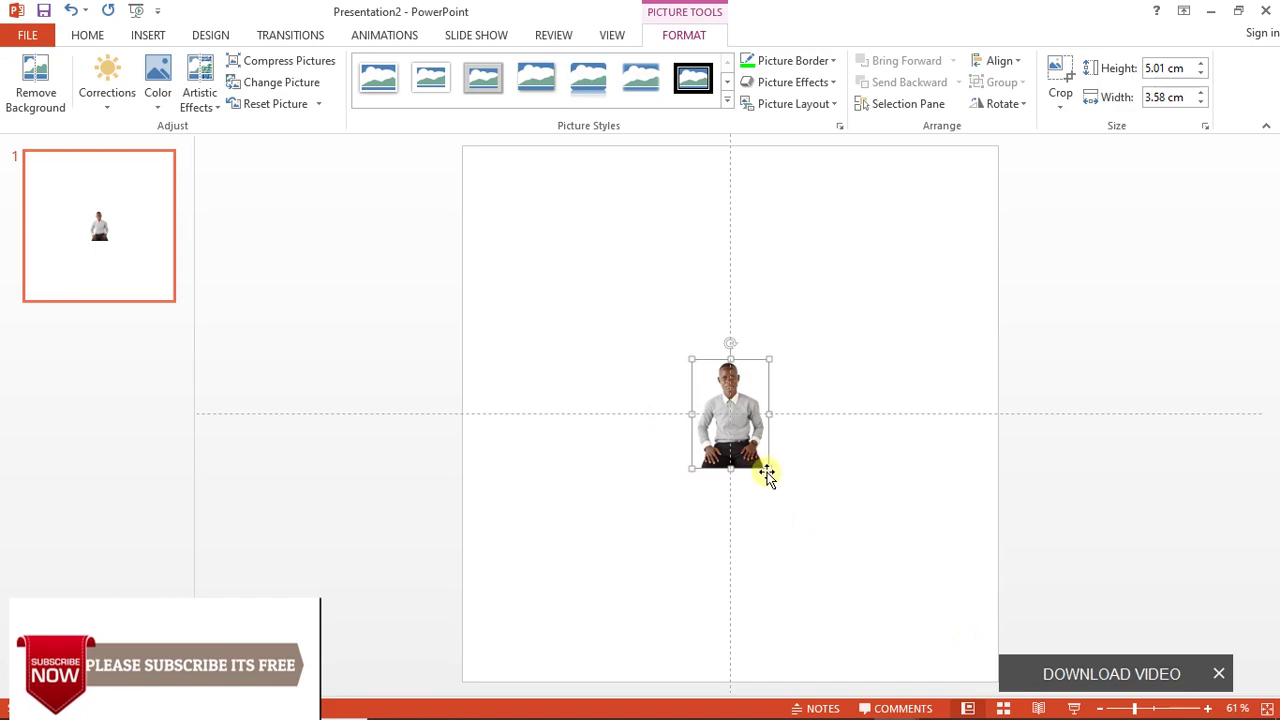
Resize the cut-out photo to 18.69 × 13.35 cm and centre it on the slide.
{"action": "left_click_drag", "start_coordinate": [768, 467], "coordinate": [975, 662]}
{"action": "left_click_drag", "start_coordinate": [750, 425], "coordinate": [734, 394]}
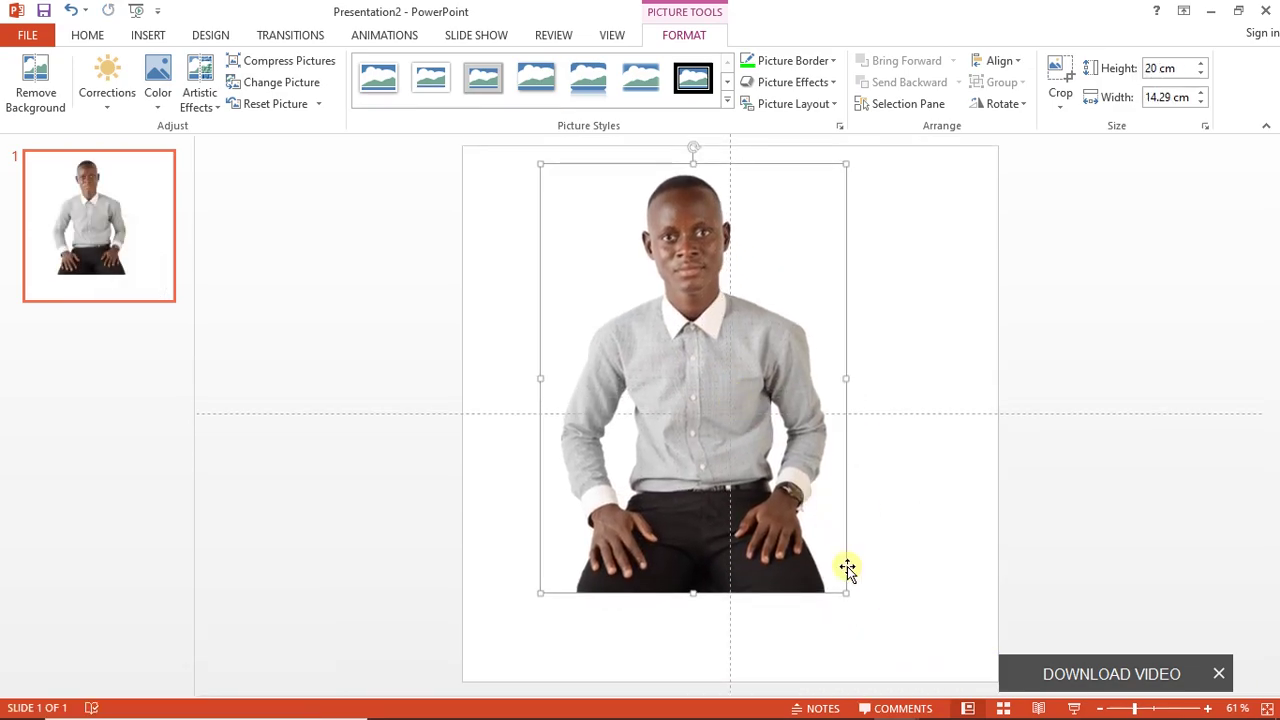
{"action": "left_click_drag", "start_coordinate": [848, 592], "coordinate": [880, 623]}
{"action": "left_click_drag", "start_coordinate": [785, 552], "coordinate": [780, 531]}
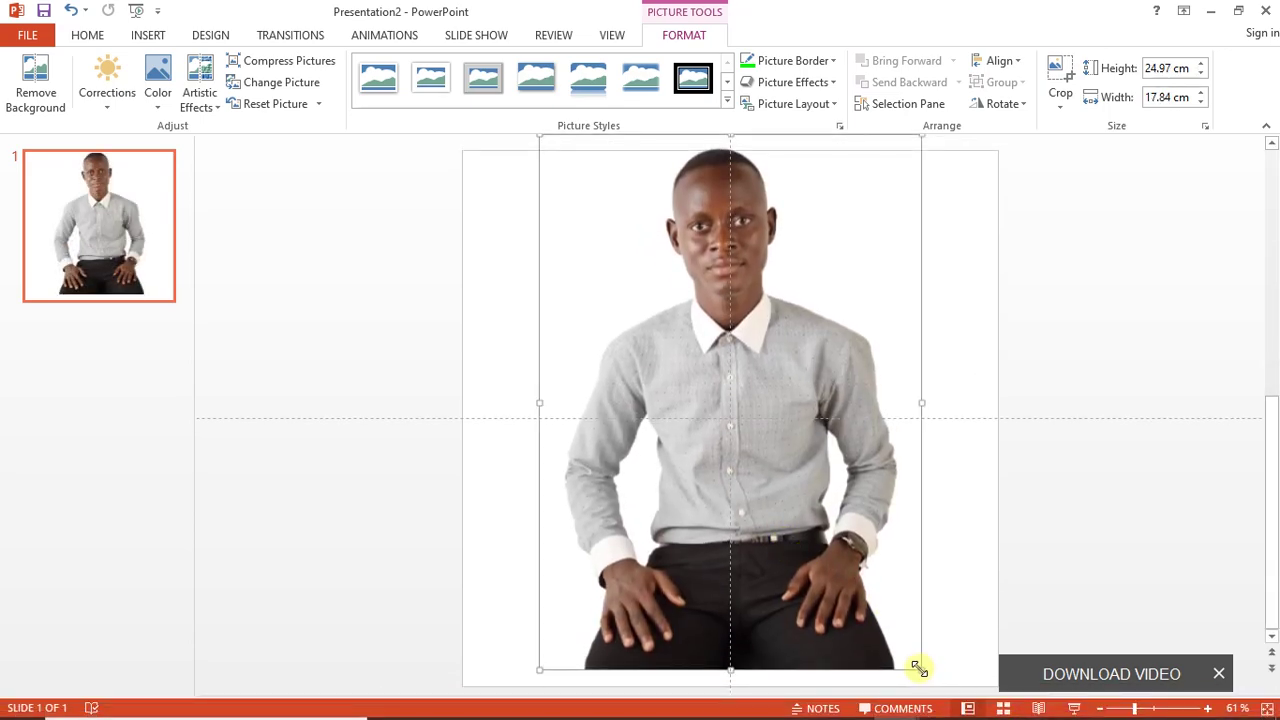
{"action": "left_click_drag", "start_coordinate": [920, 669], "coordinate": [792, 491]}
{"action": "left_click_drag", "start_coordinate": [743, 443], "coordinate": [772, 484]}
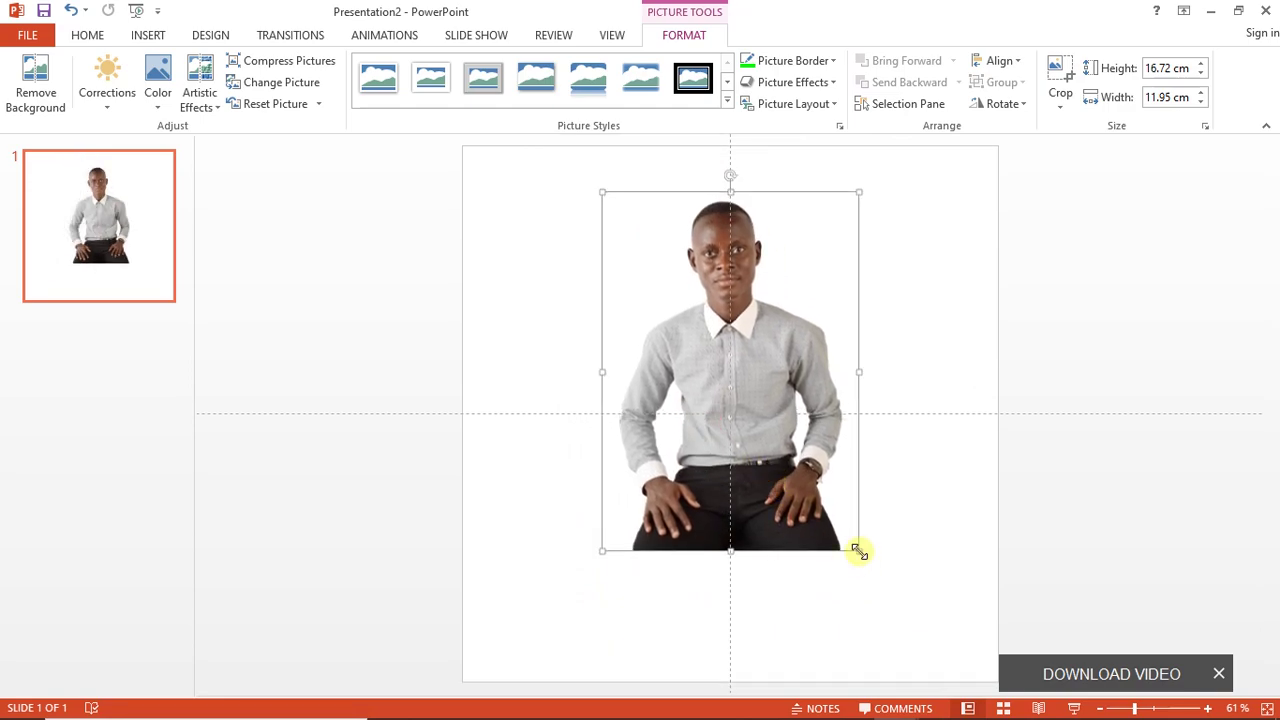
{"action": "left_click_drag", "start_coordinate": [857, 549], "coordinate": [888, 579]}
{"action": "left_click_drag", "start_coordinate": [771, 514], "coordinate": [754, 509]}
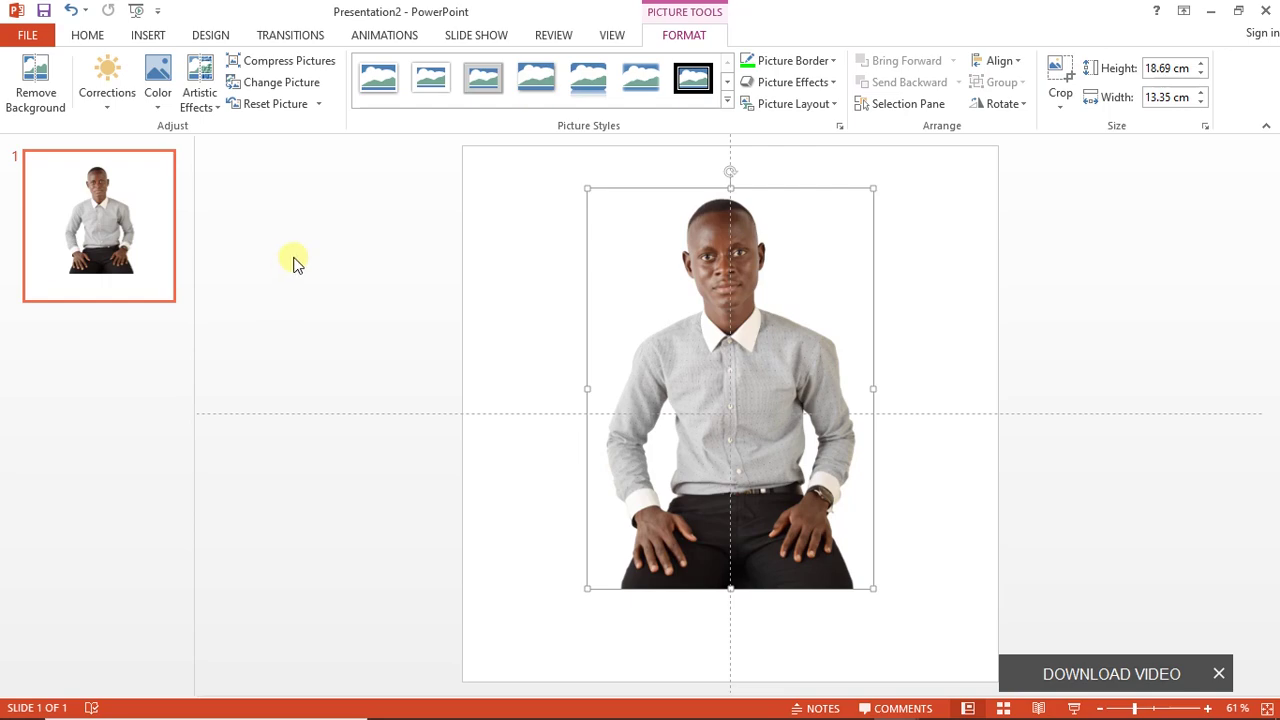
Draw a full-width 25 × 10.2 cm rectangle across the bottom of the slide.
{"action": "left_click", "coordinate": [170, 38]}
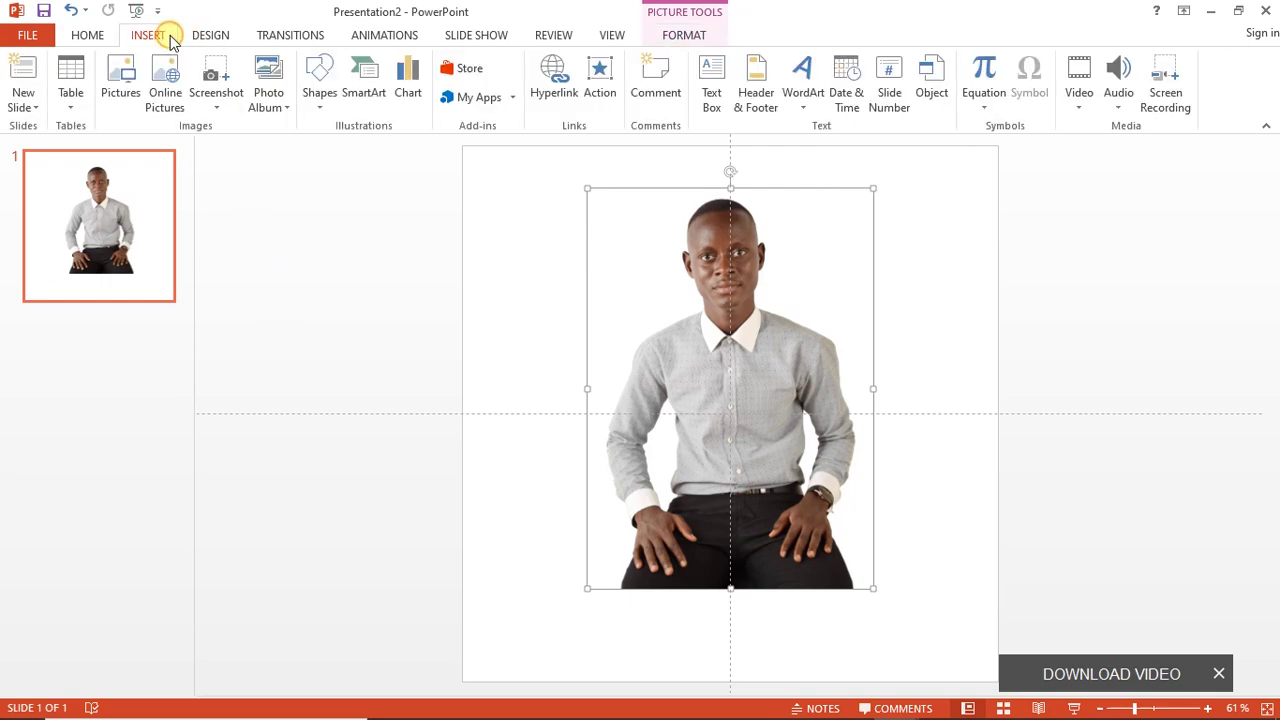
{"action": "left_click", "coordinate": [320, 104]}
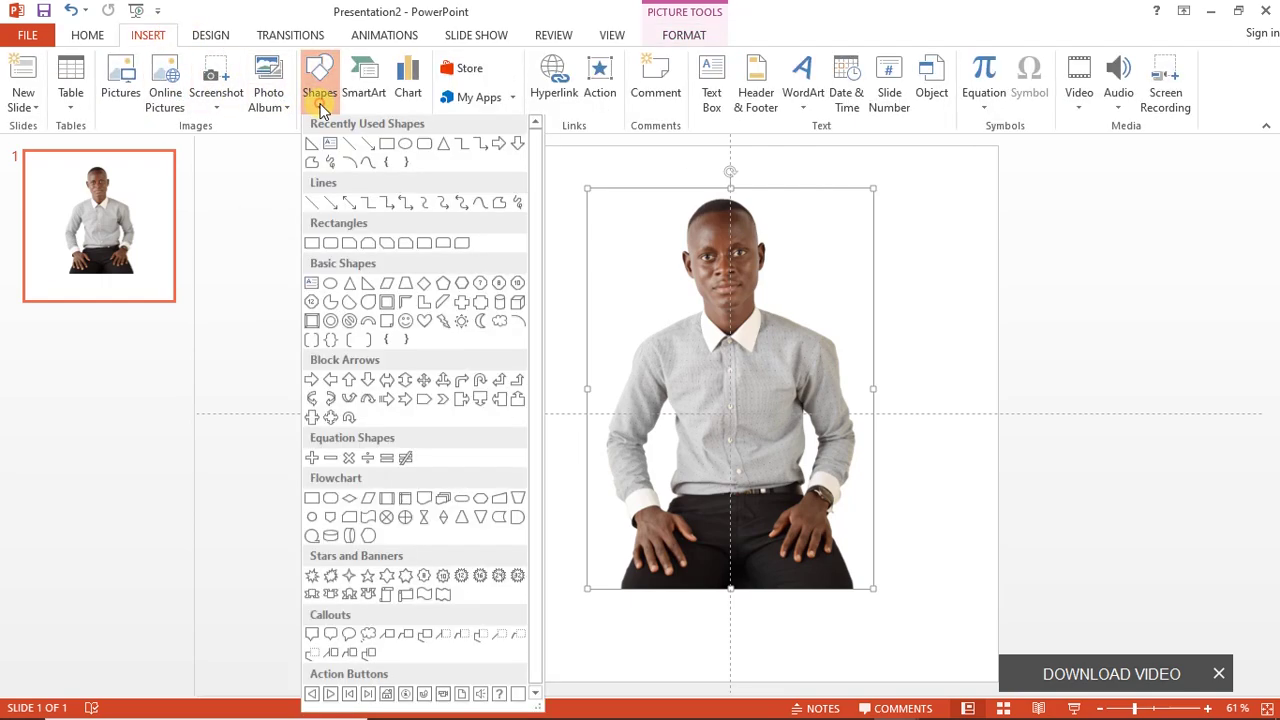
{"action": "left_click", "coordinate": [388, 151]}
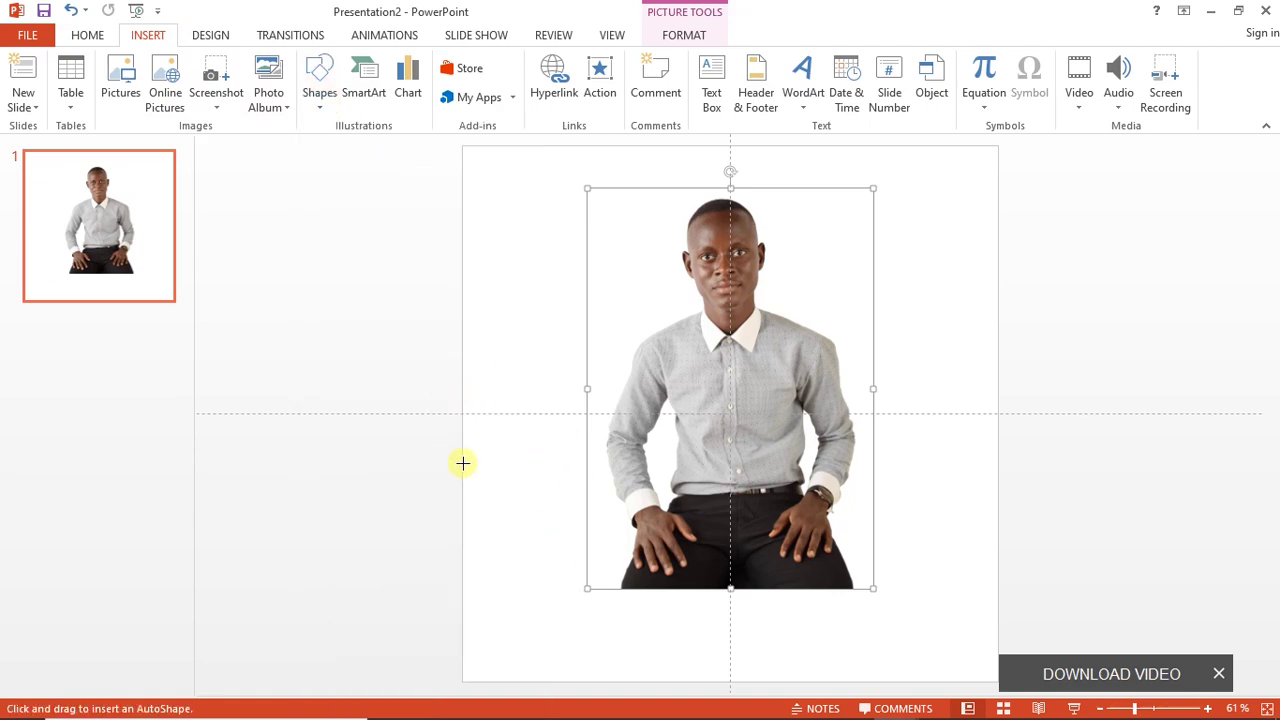
{"action": "mouse_move", "coordinate": [463, 463]}
{"action": "left_mouse_down"}
{"action": "mouse_move", "coordinate": [477, 554]}
{"action": "mouse_move", "coordinate": [569, 646]}
{"action": "mouse_move", "coordinate": [751, 678]}
{"action": "mouse_move", "coordinate": [998, 682]}
{"action": "left_mouse_up"}
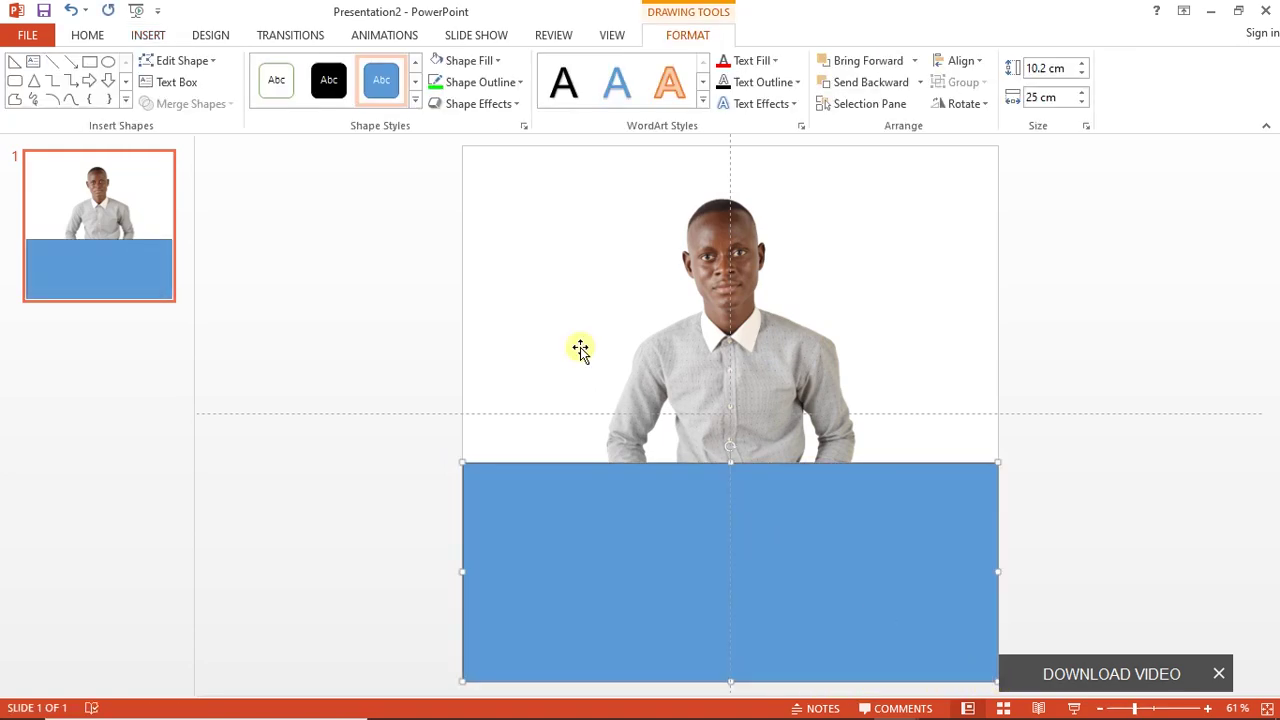
{"action": "left_click", "coordinate": [770, 63]}
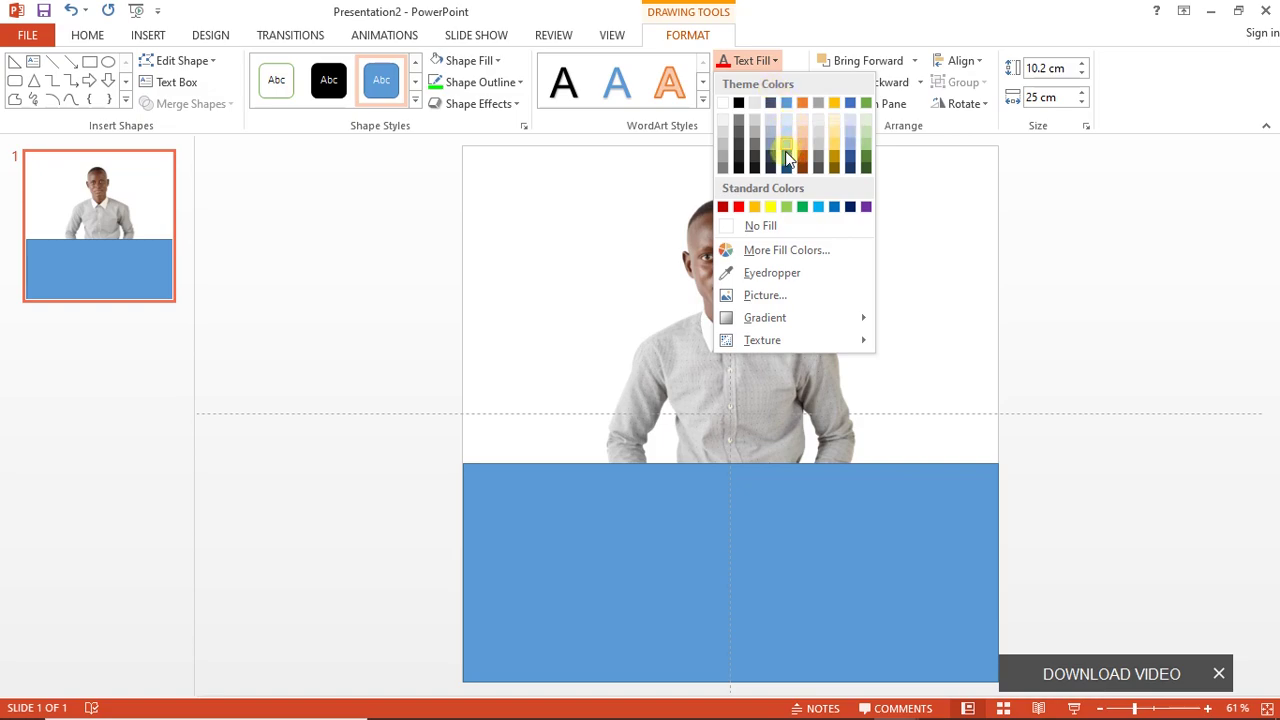
Define a pure blue custom colour (RGB 0, 0, 255) in the Colors dialog.
{"action": "left_click", "coordinate": [783, 252]}
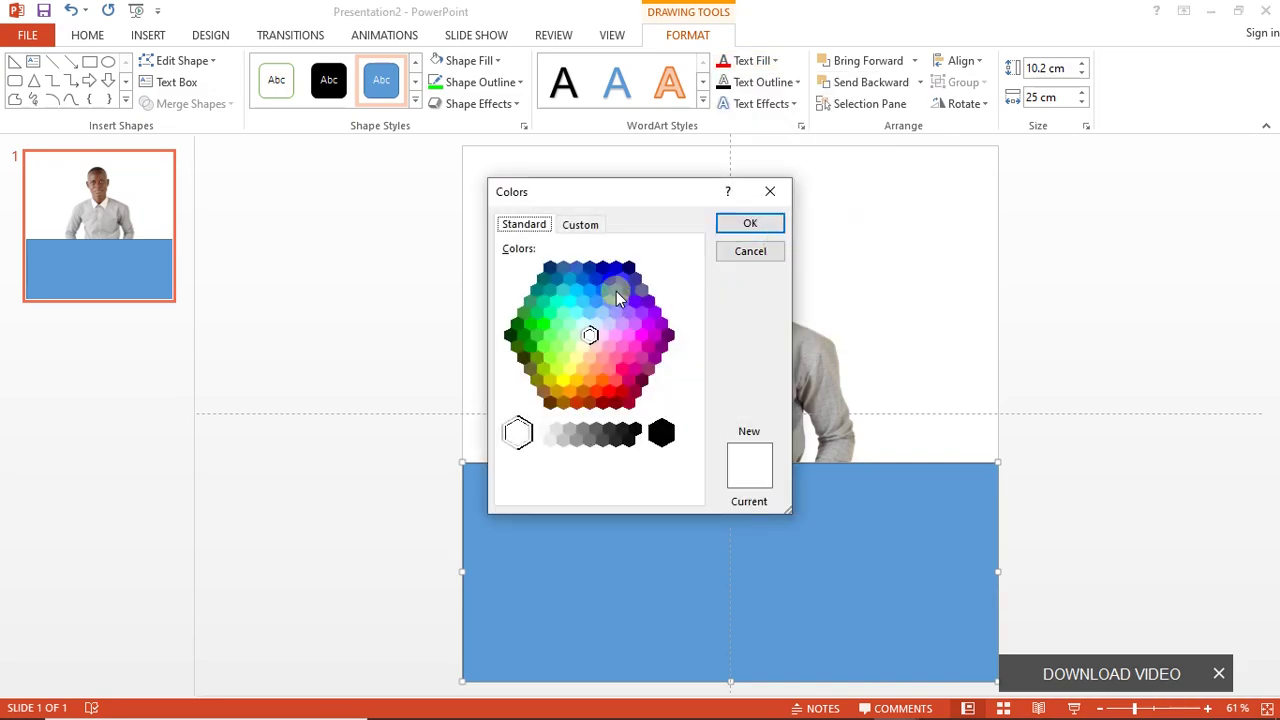
{"action": "left_click", "coordinate": [578, 226]}
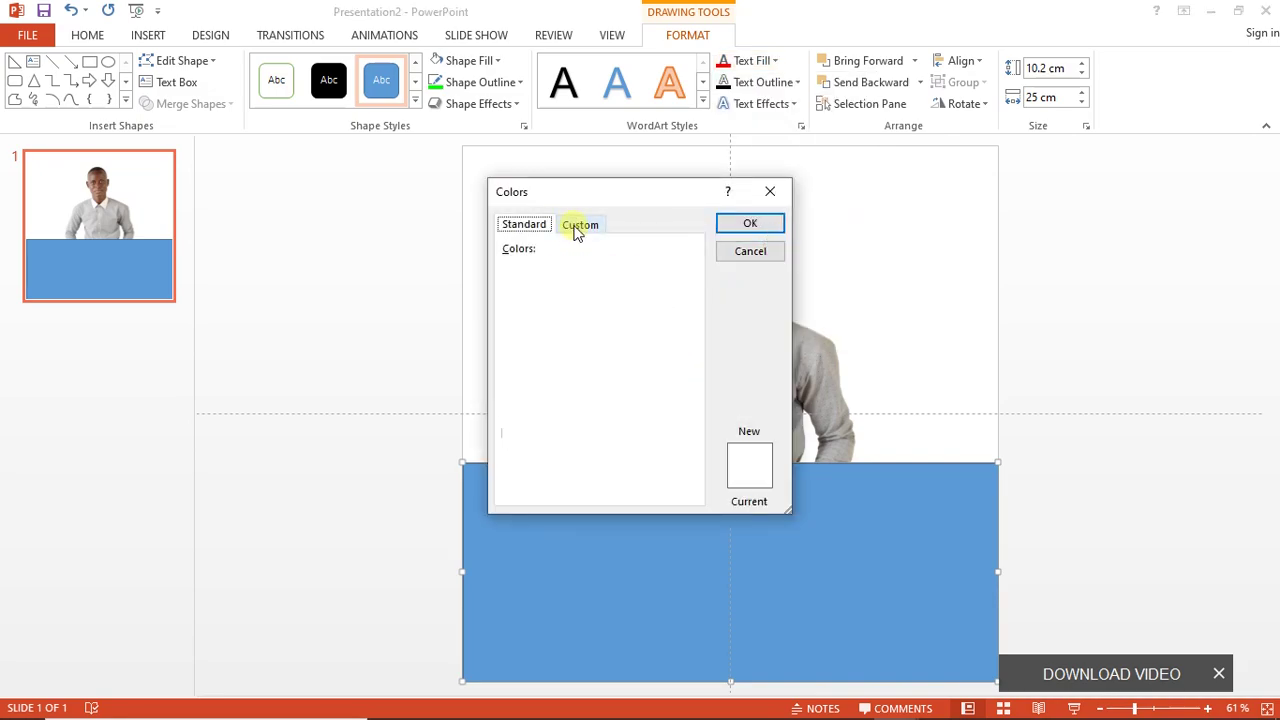
{"action": "left_click", "coordinate": [603, 294]}
{"action": "mouse_move", "coordinate": [604, 296]}
{"action": "left_mouse_down"}
{"action": "mouse_move", "coordinate": [623, 257]}
{"action": "mouse_move", "coordinate": [615, 268]}
{"action": "left_mouse_up"}
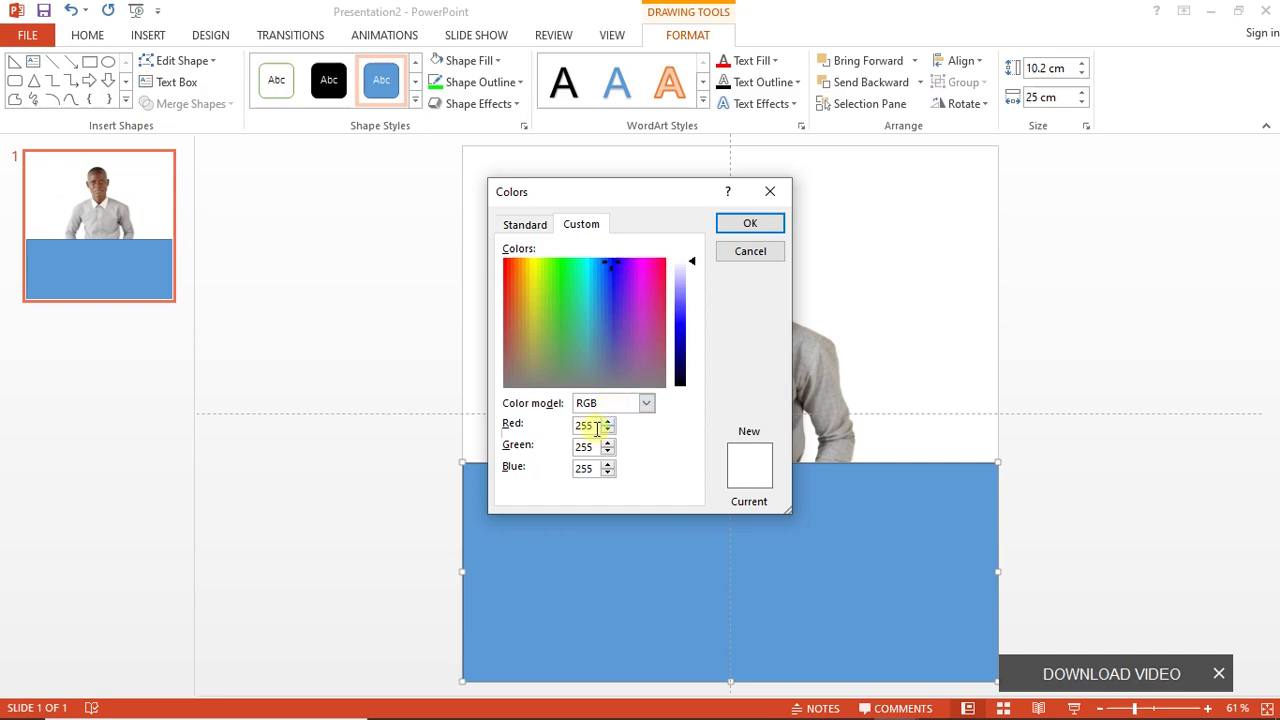
{"action": "left_click_drag", "start_coordinate": [592, 425], "coordinate": [571, 426]}
{"action": "type", "text": "0"}
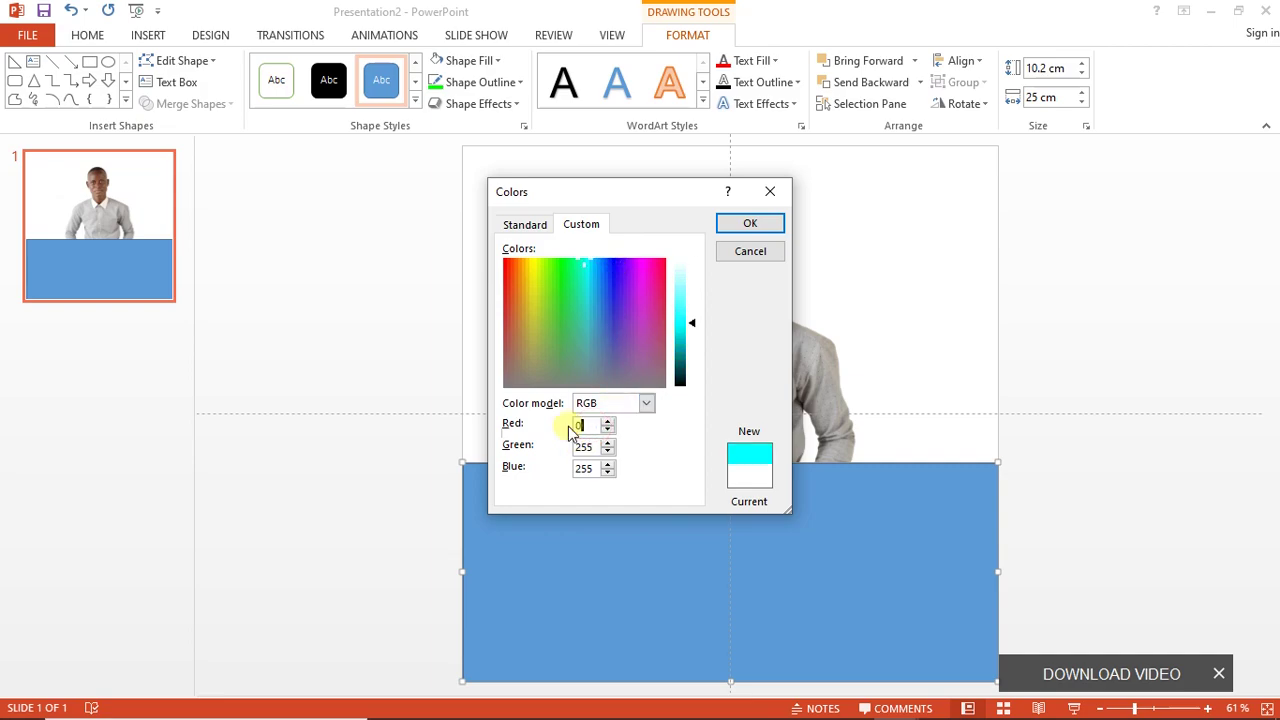
{"action": "left_click", "coordinate": [588, 456]}
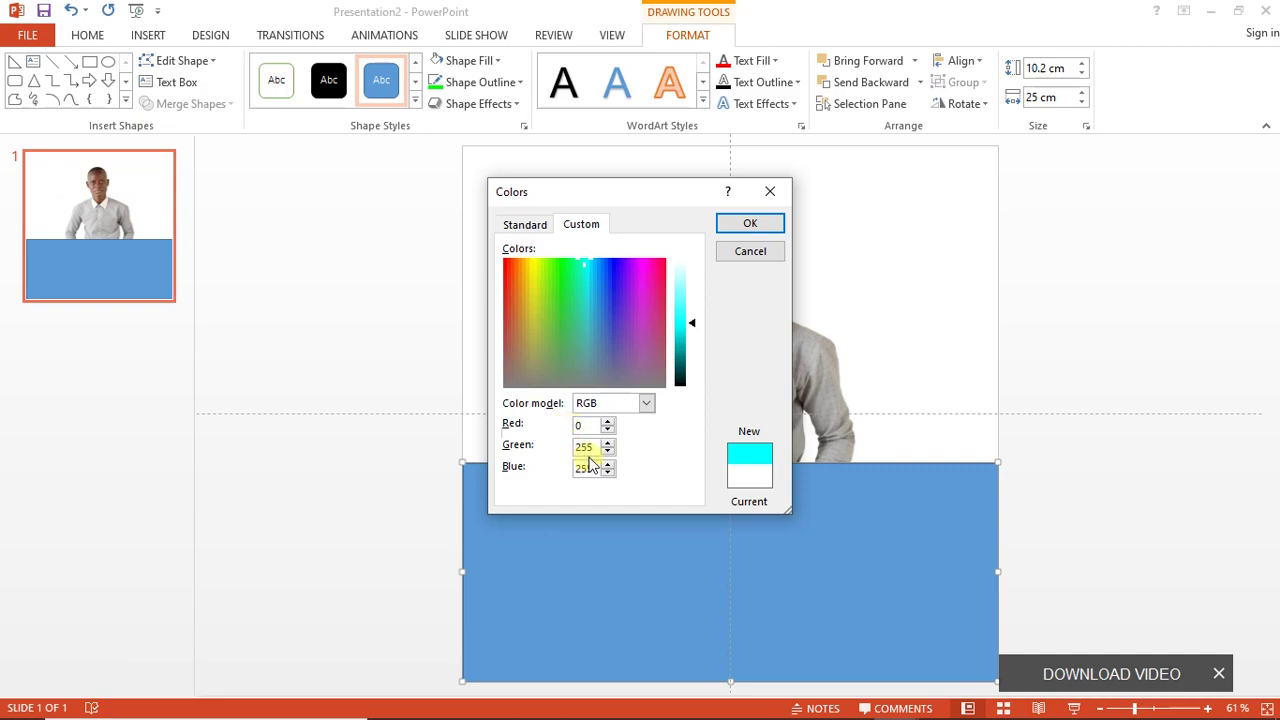
{"action": "left_click_drag", "start_coordinate": [598, 447], "coordinate": [568, 450]}
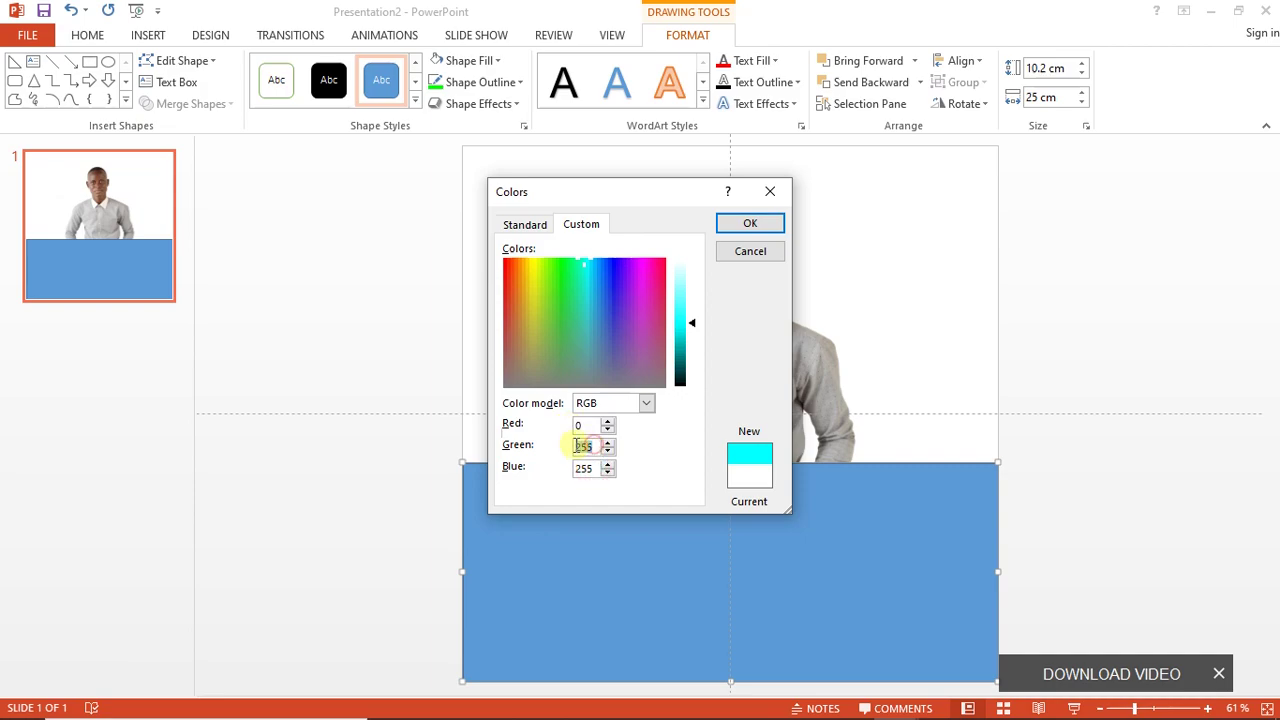
{"action": "type", "text": "0"}
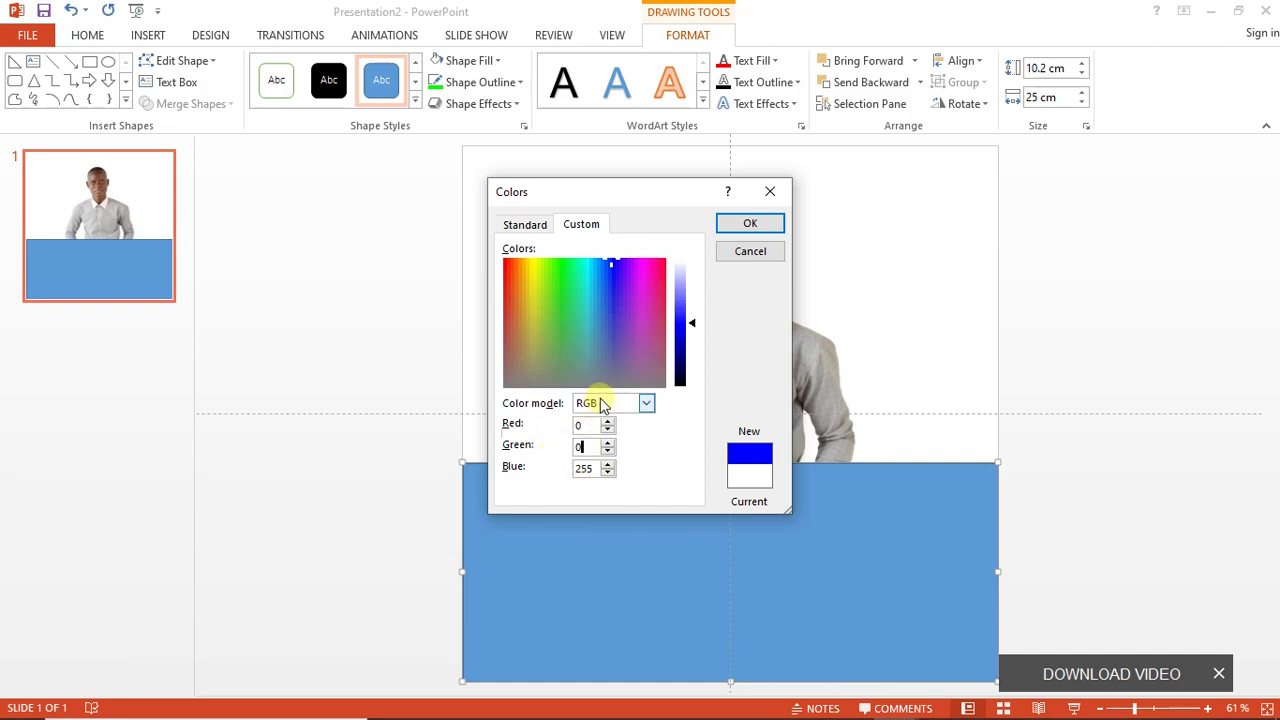
{"action": "left_click", "coordinate": [640, 403]}
{"action": "left_click", "coordinate": [640, 403]}
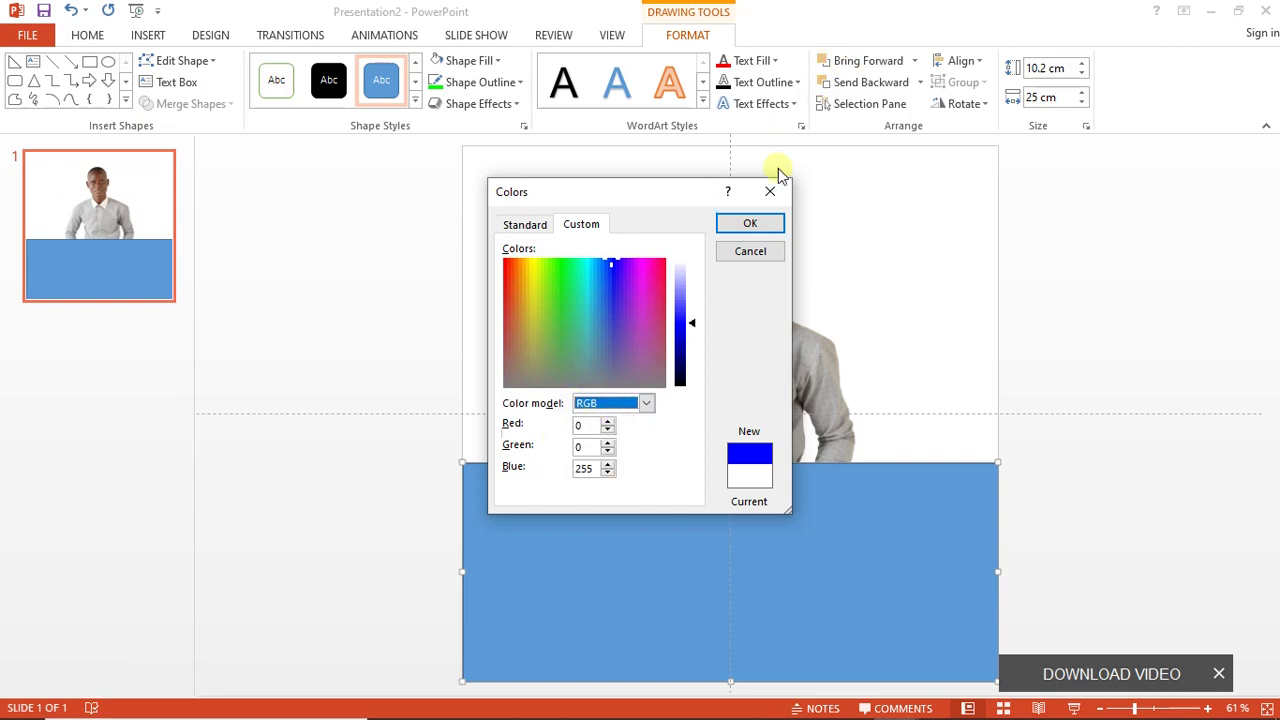
{"action": "left_click", "coordinate": [750, 223]}
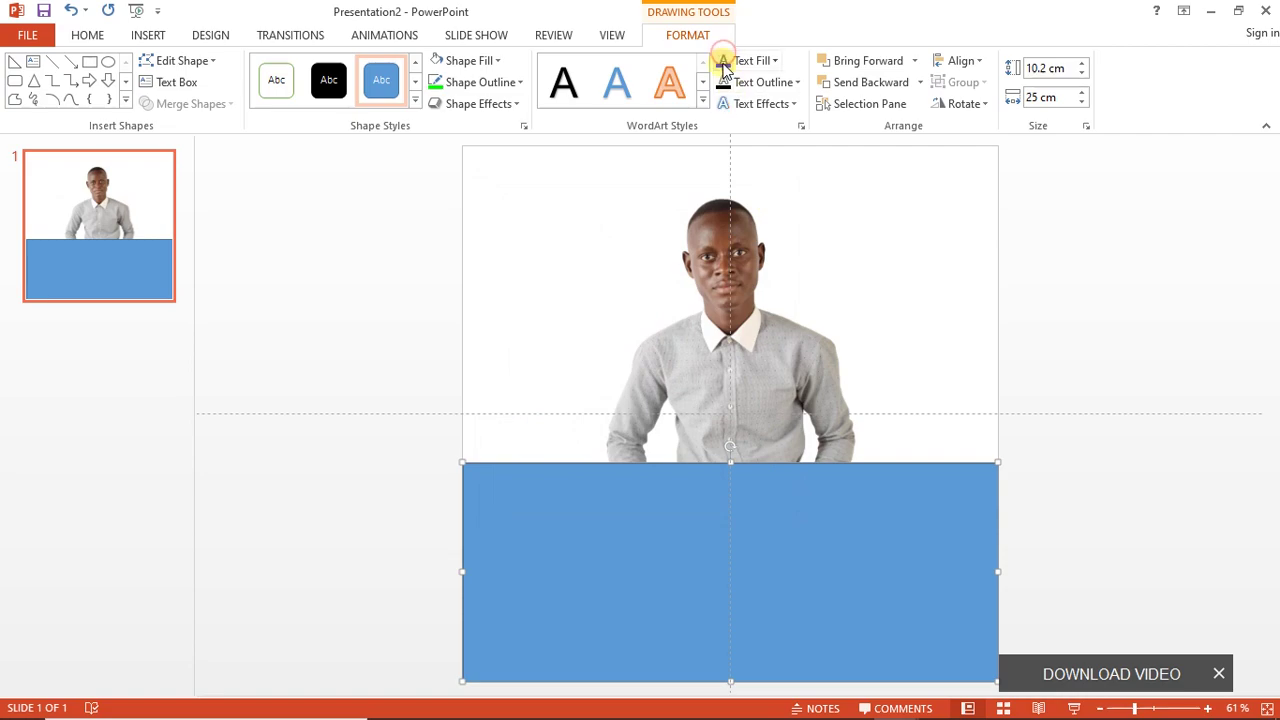
Apply the recent pure blue to the rectangle's text fill and shape fill.
{"action": "left_click", "coordinate": [770, 556]}
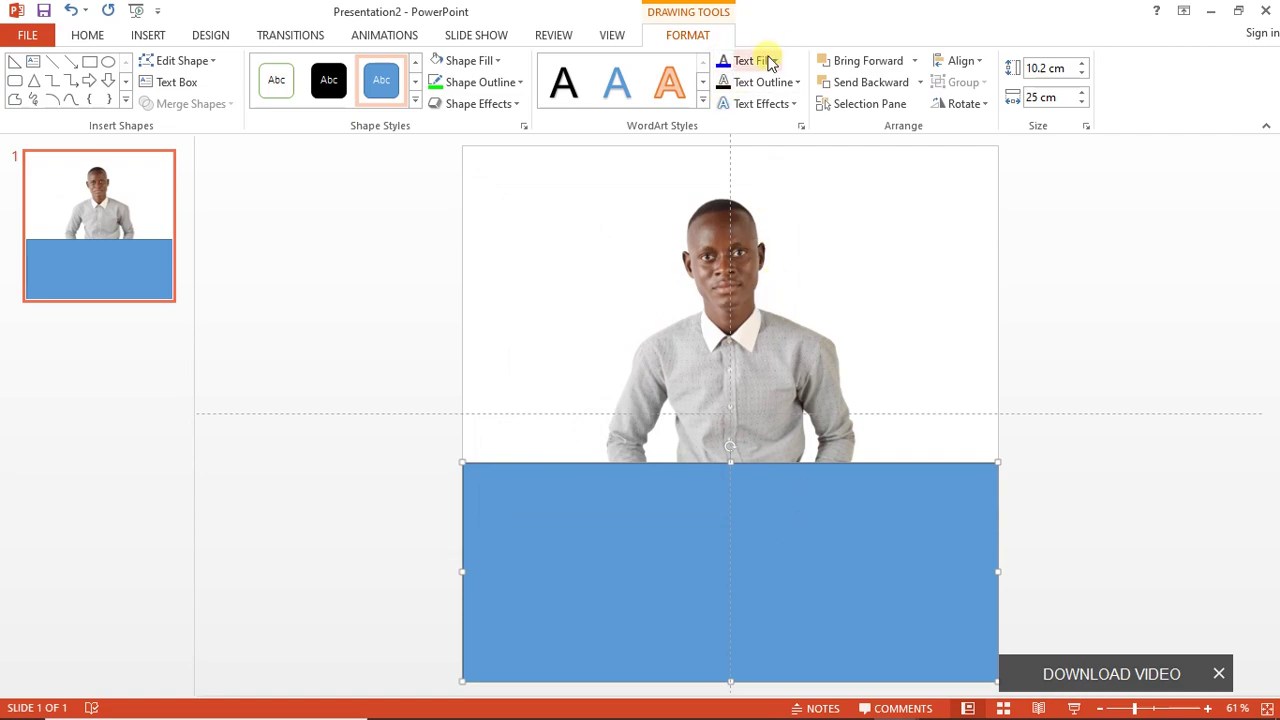
{"action": "left_click", "coordinate": [772, 62]}
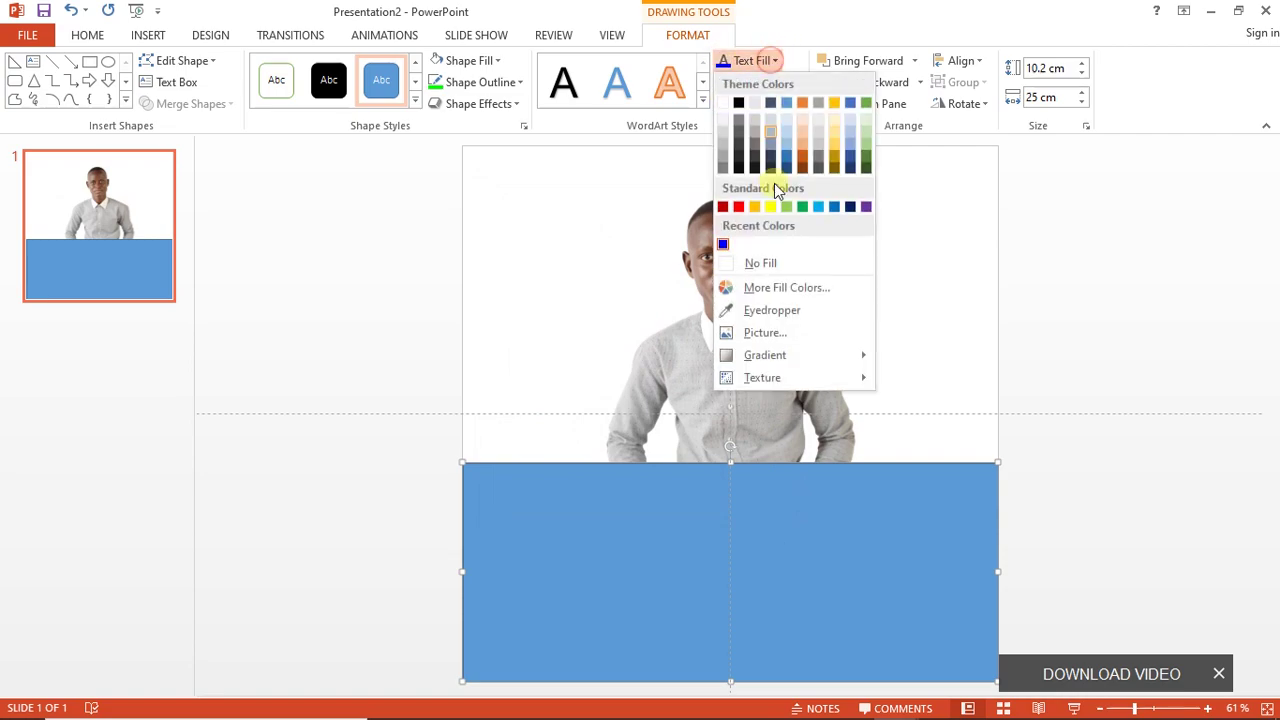
{"action": "left_click", "coordinate": [724, 244]}
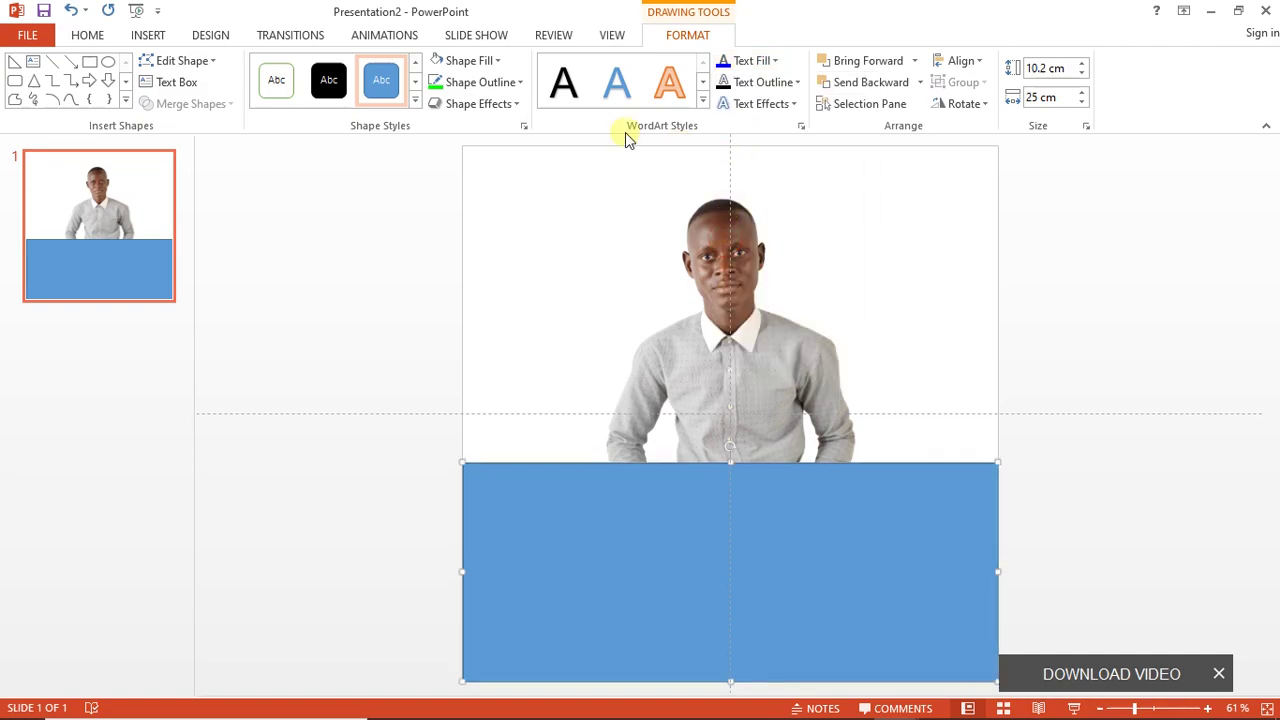
{"action": "left_click", "coordinate": [488, 61]}
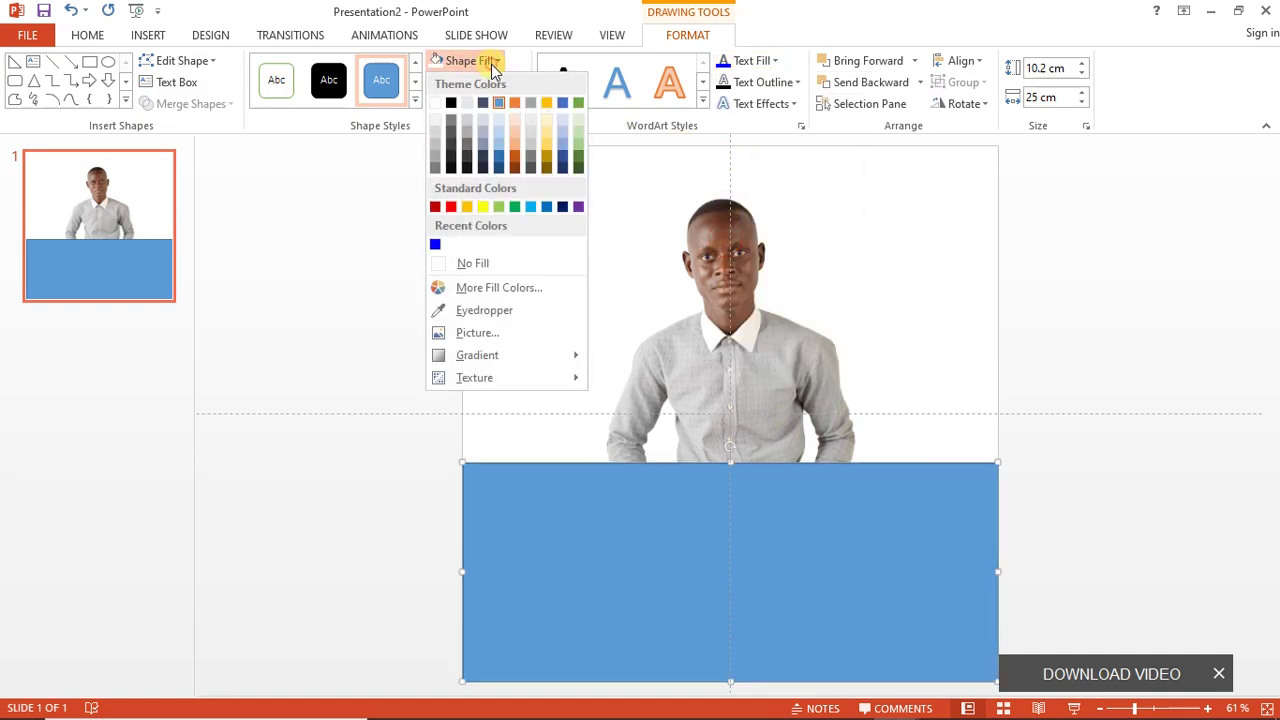
{"action": "left_click", "coordinate": [436, 246]}
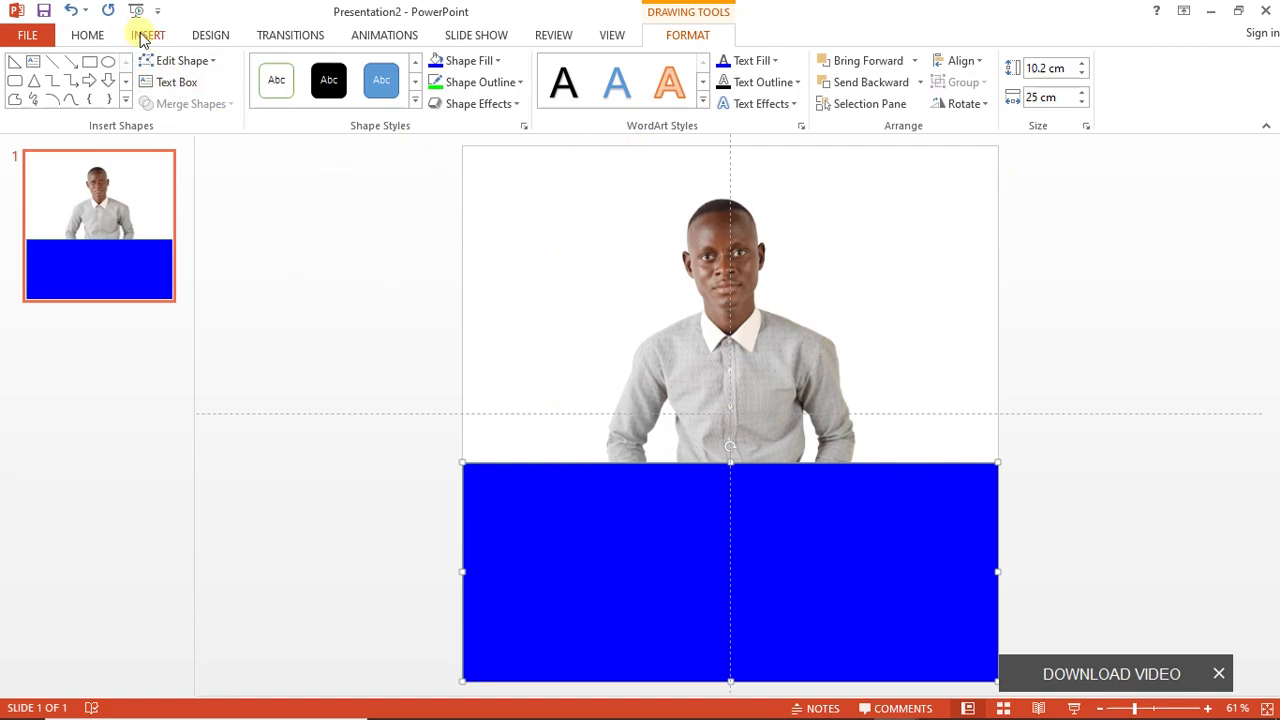
Draw a 13.48 × 12.5 cm right triangle at the slide's lower-left, over the blue band.
{"action": "left_click", "coordinate": [146, 35]}
{"action": "left_click", "coordinate": [330, 100]}
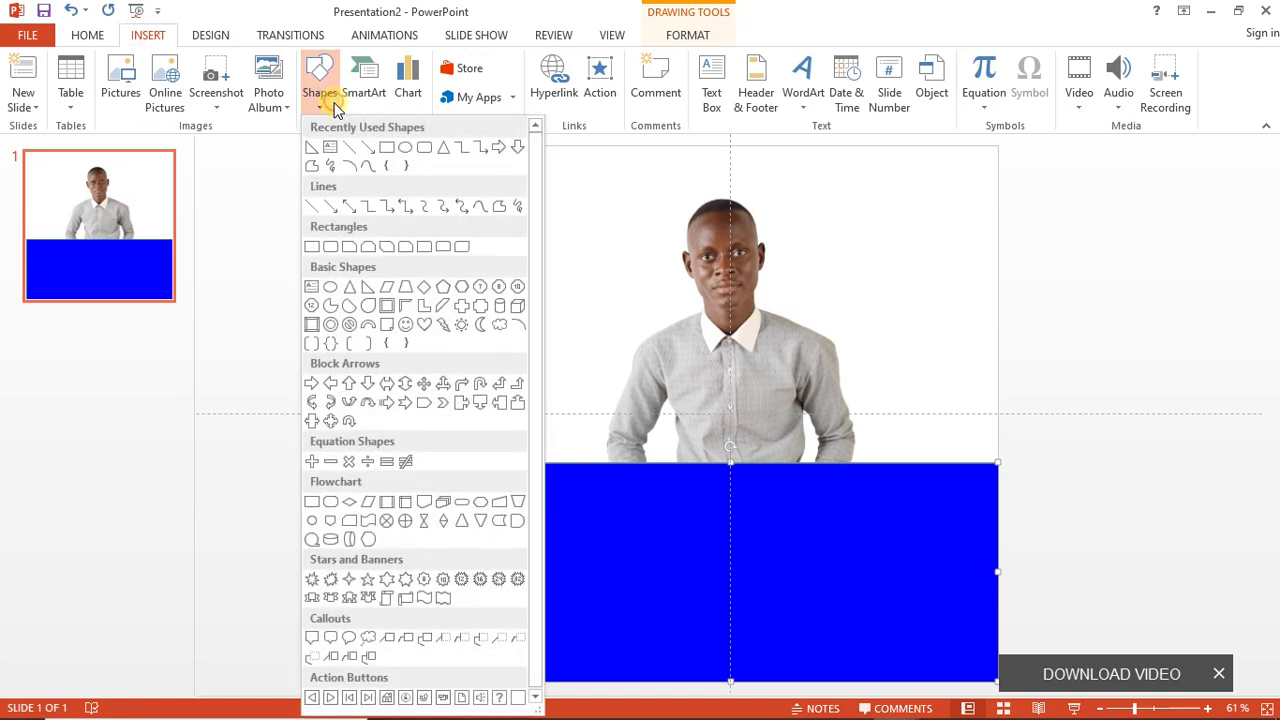
{"action": "left_click", "coordinate": [313, 148]}
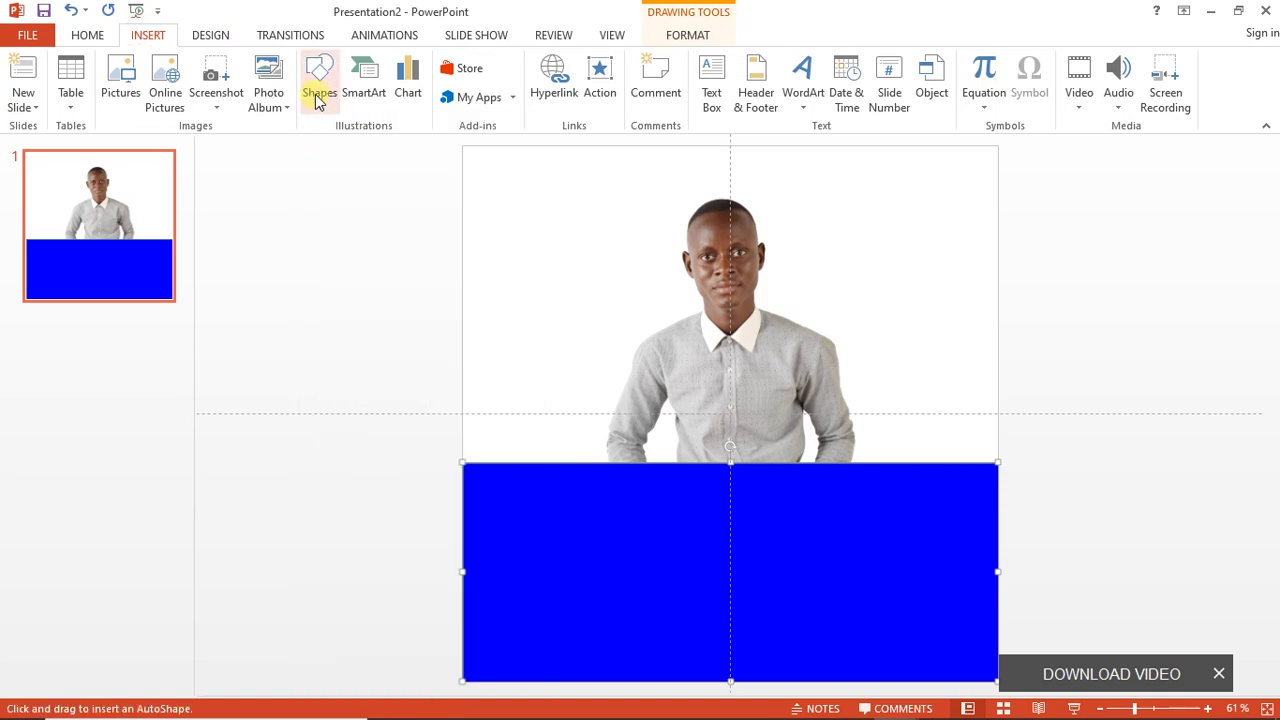
{"action": "left_click", "coordinate": [317, 97]}
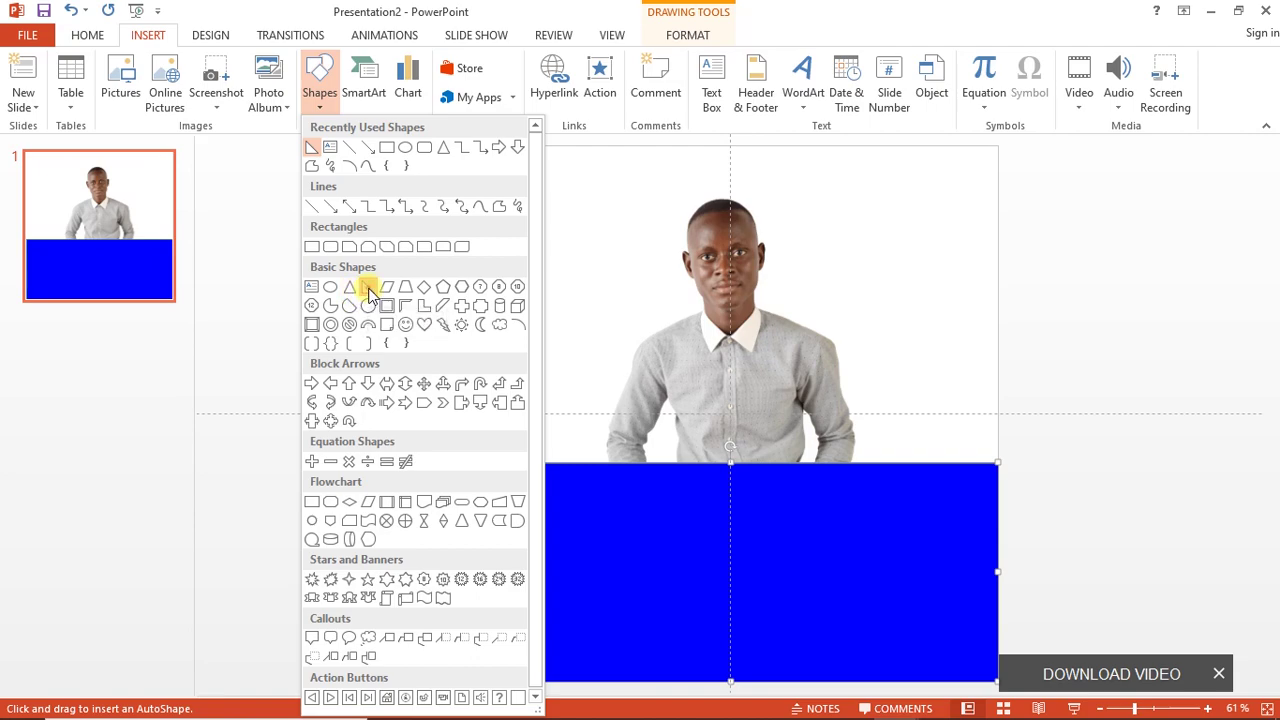
{"action": "left_click", "coordinate": [369, 290]}
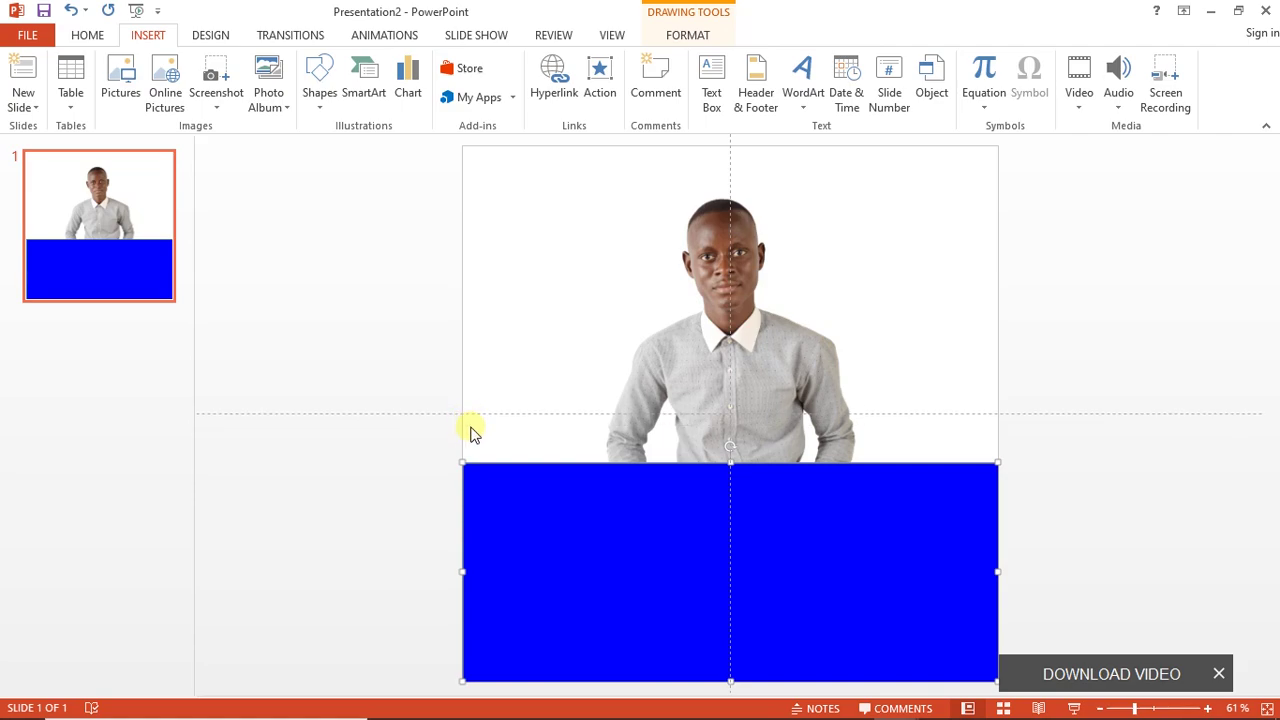
{"action": "left_click", "coordinate": [321, 96]}
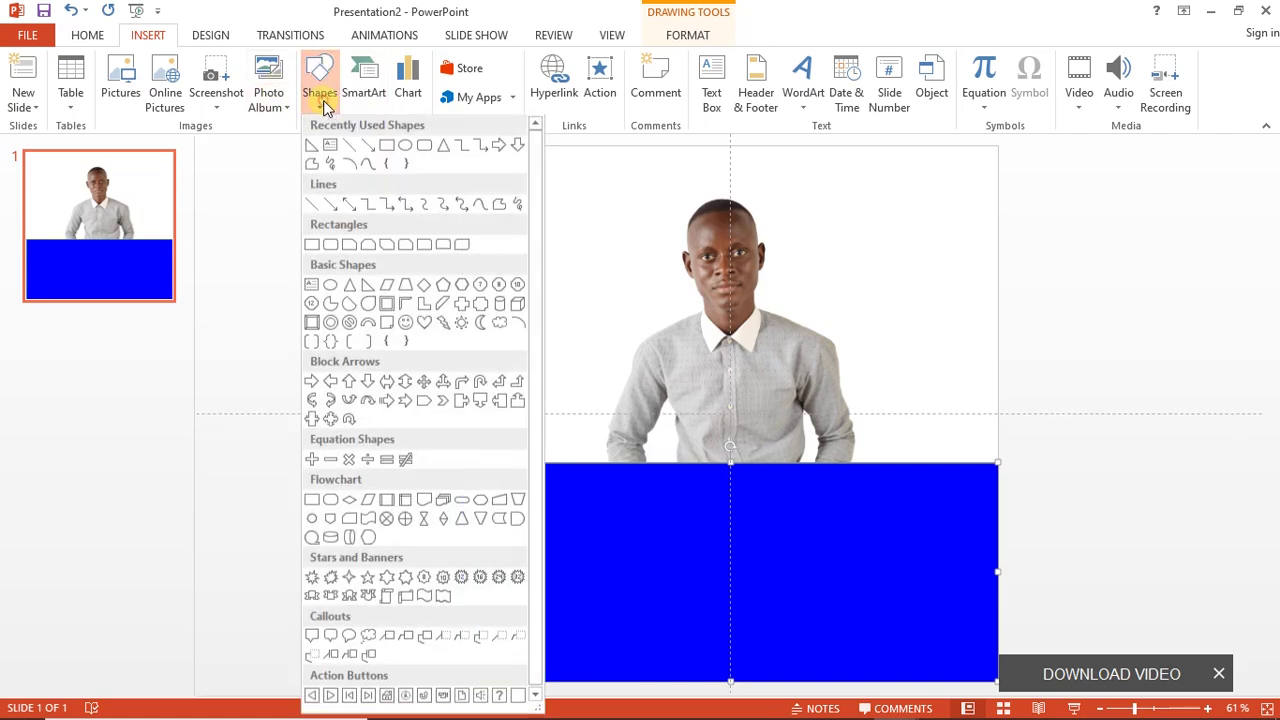
{"action": "left_click", "coordinate": [313, 147]}
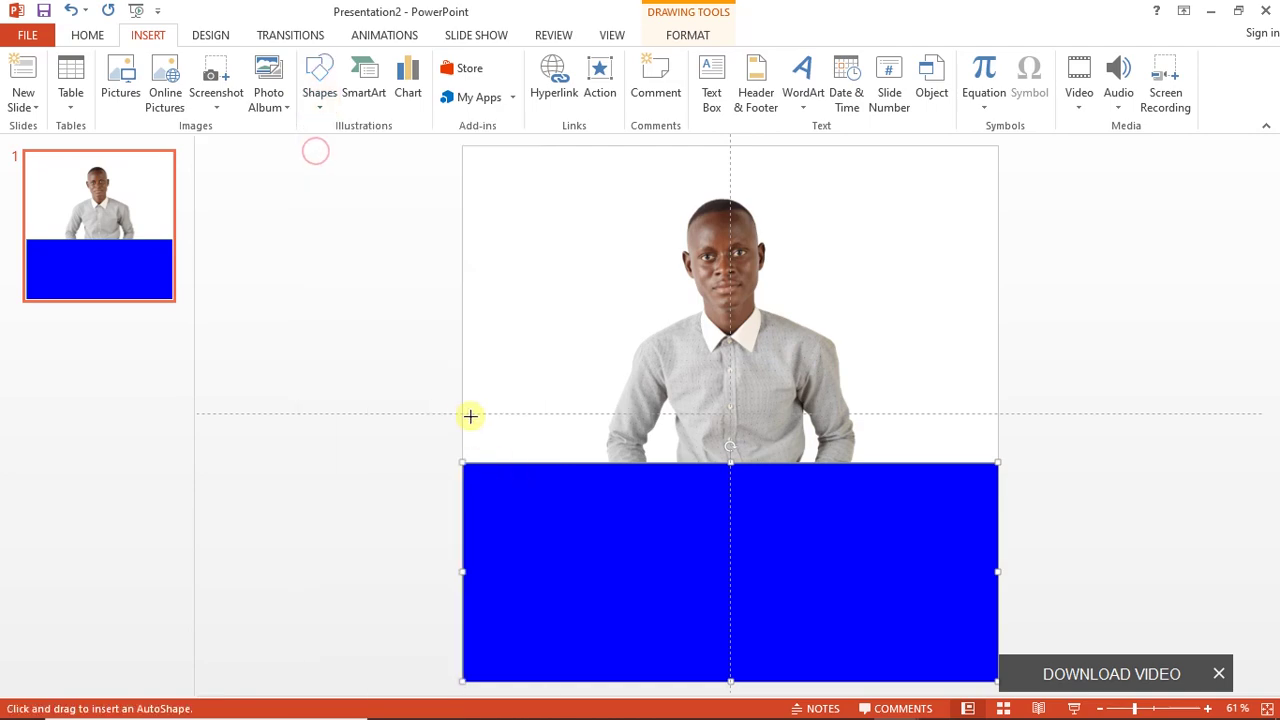
{"action": "mouse_move", "coordinate": [481, 457]}
{"action": "left_mouse_down"}
{"action": "mouse_move", "coordinate": [706, 691]}
{"action": "mouse_move", "coordinate": [754, 694]}
{"action": "left_mouse_up"}
{"action": "mouse_move", "coordinate": [590, 638]}
{"action": "left_mouse_down"}
{"action": "mouse_move", "coordinate": [565, 578]}
{"action": "mouse_move", "coordinate": [574, 597]}
{"action": "left_mouse_up"}
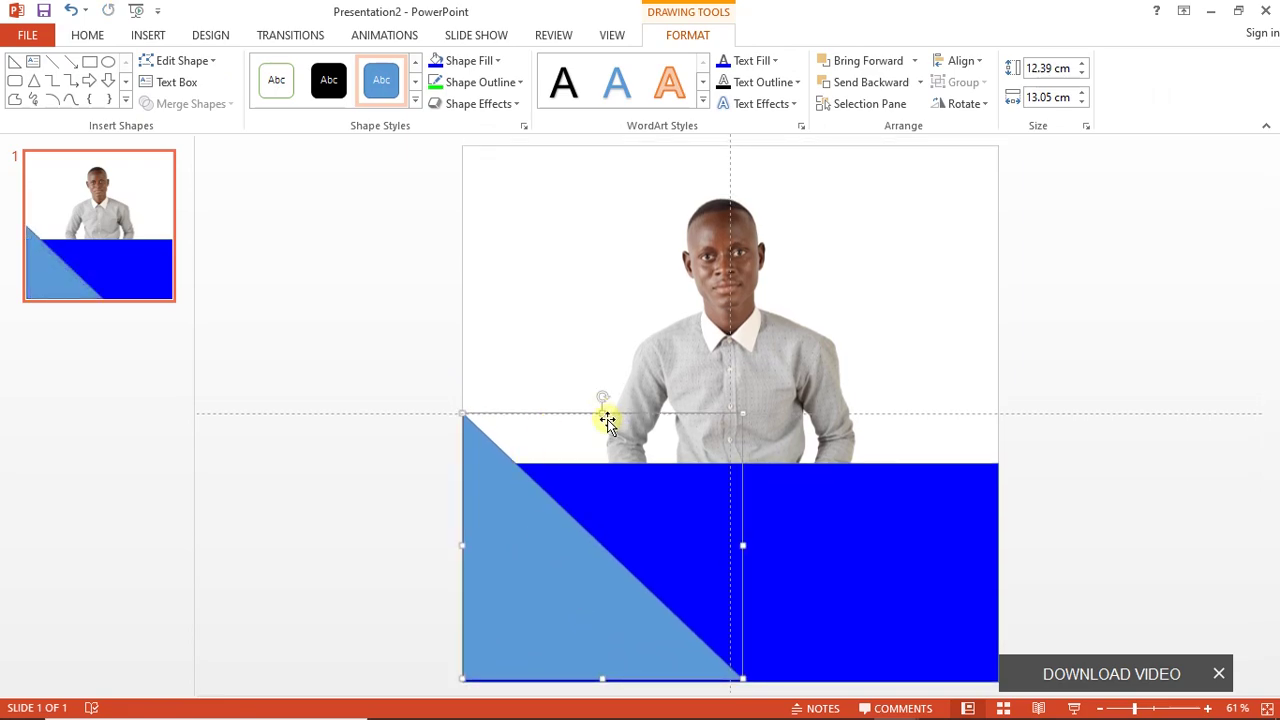
{"action": "left_click_drag", "start_coordinate": [600, 406], "coordinate": [600, 392]}
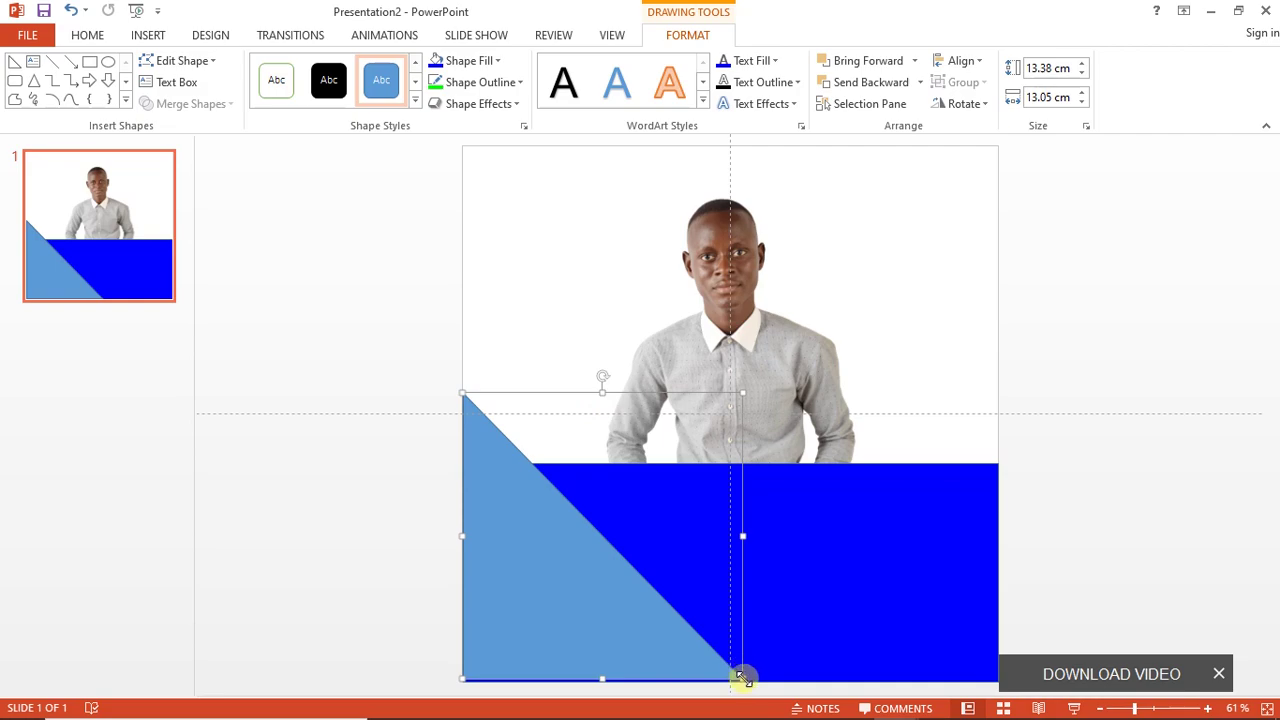
{"action": "left_click_drag", "start_coordinate": [742, 678], "coordinate": [731, 683]}
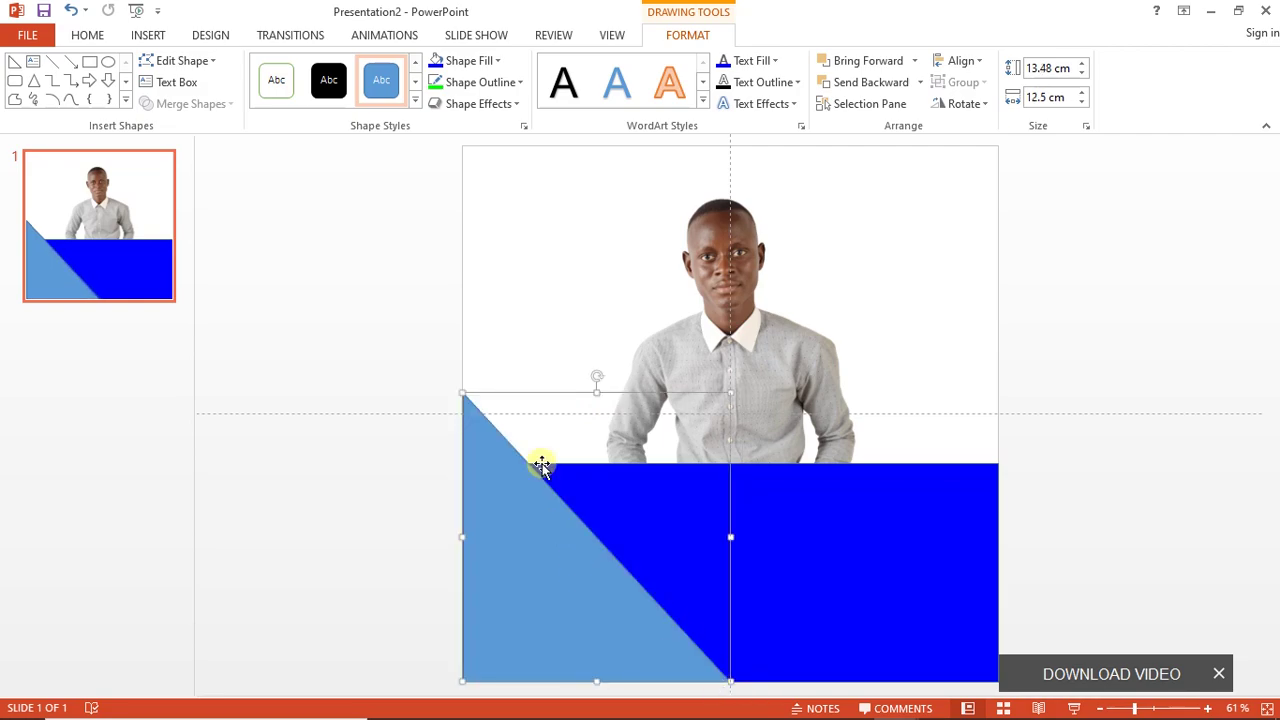
Set the triangle's custom fill colour to Red 0, Green 255, Blue 0.
{"action": "left_click", "coordinate": [494, 60]}
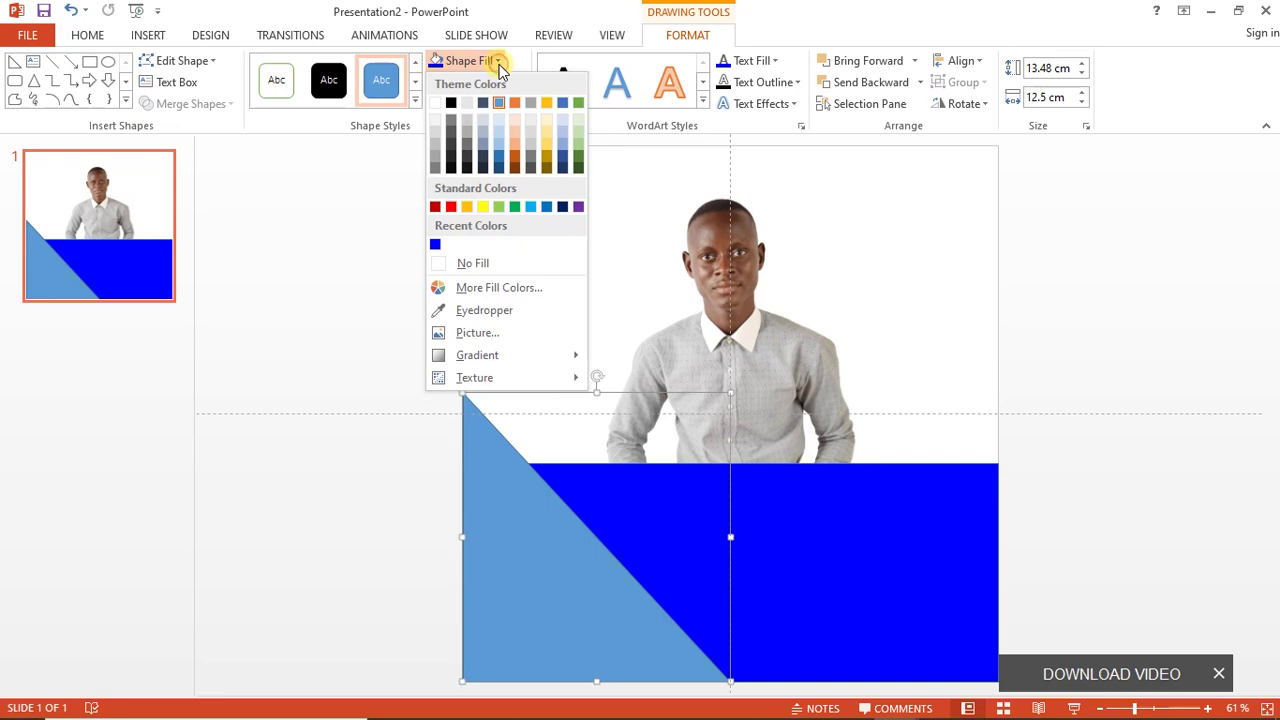
{"action": "left_click", "coordinate": [489, 287]}
{"action": "left_click_drag", "start_coordinate": [565, 273], "coordinate": [564, 245]}
{"action": "left_click", "coordinate": [590, 427]}
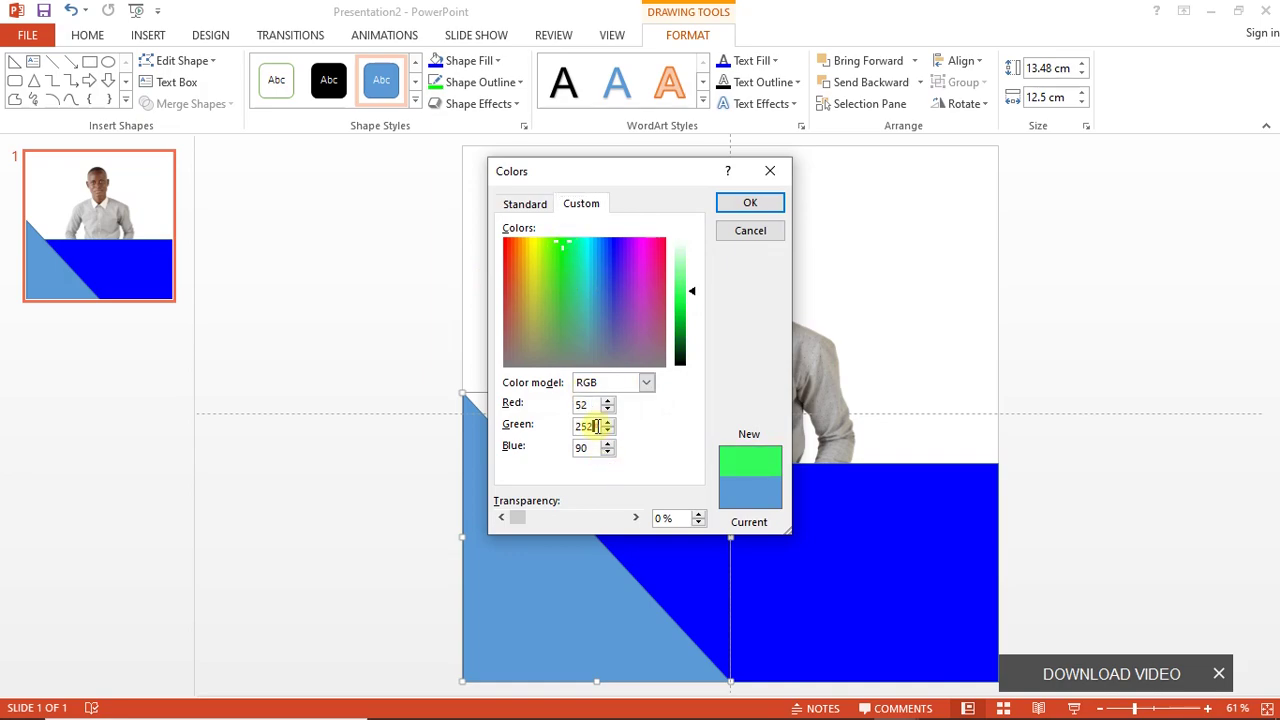
{"action": "key", "text": "BackSpace"}
{"action": "type", "text": "5"}
{"action": "left_click_drag", "start_coordinate": [596, 404], "coordinate": [562, 402]}
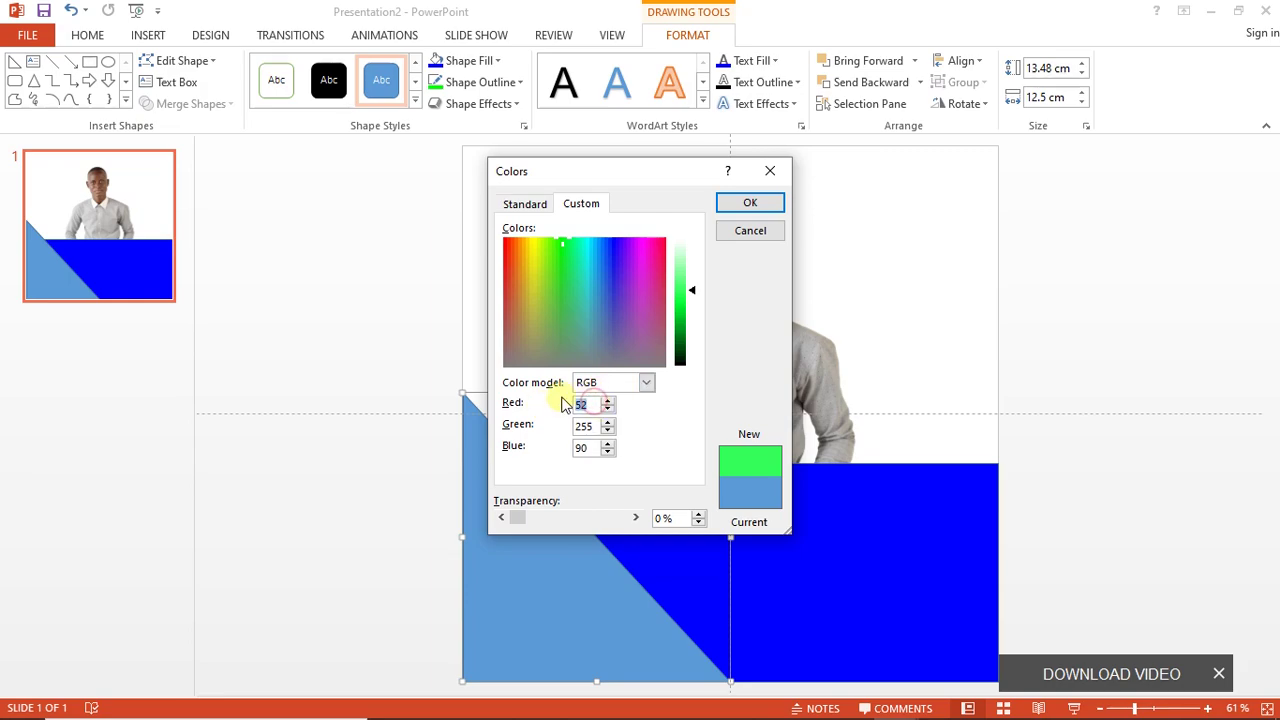
{"action": "type", "text": "0"}
{"action": "left_click_drag", "start_coordinate": [590, 448], "coordinate": [549, 447]}
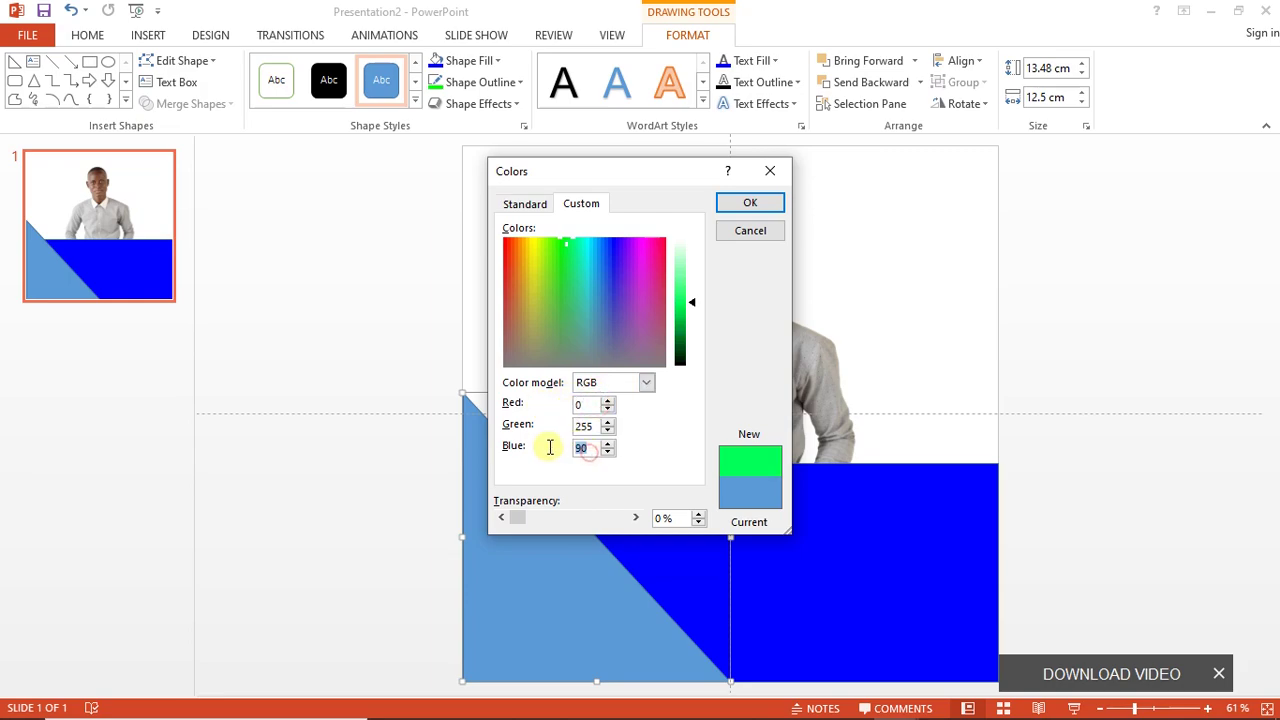
{"action": "type", "text": "0"}
{"action": "left_click", "coordinate": [768, 204]}
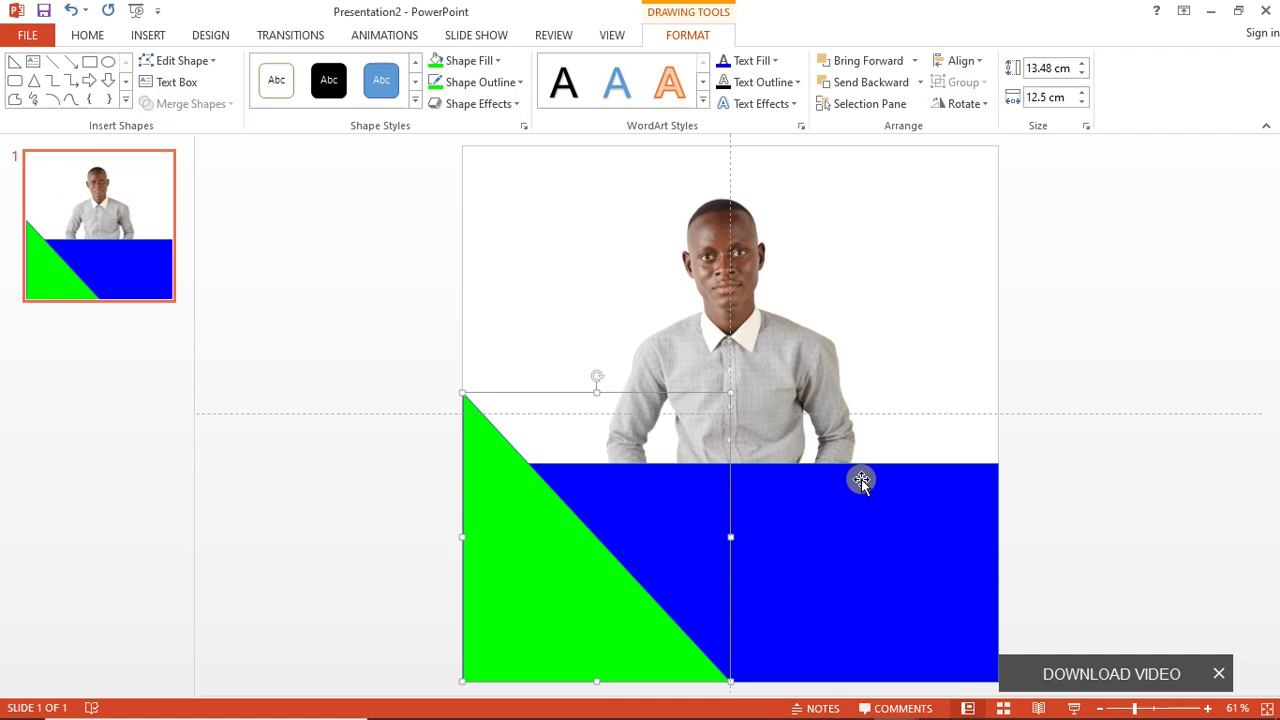
Draw oval circles near the triangle's top, deleting two misdrawn attempts.
{"action": "left_click", "coordinate": [1045, 411]}
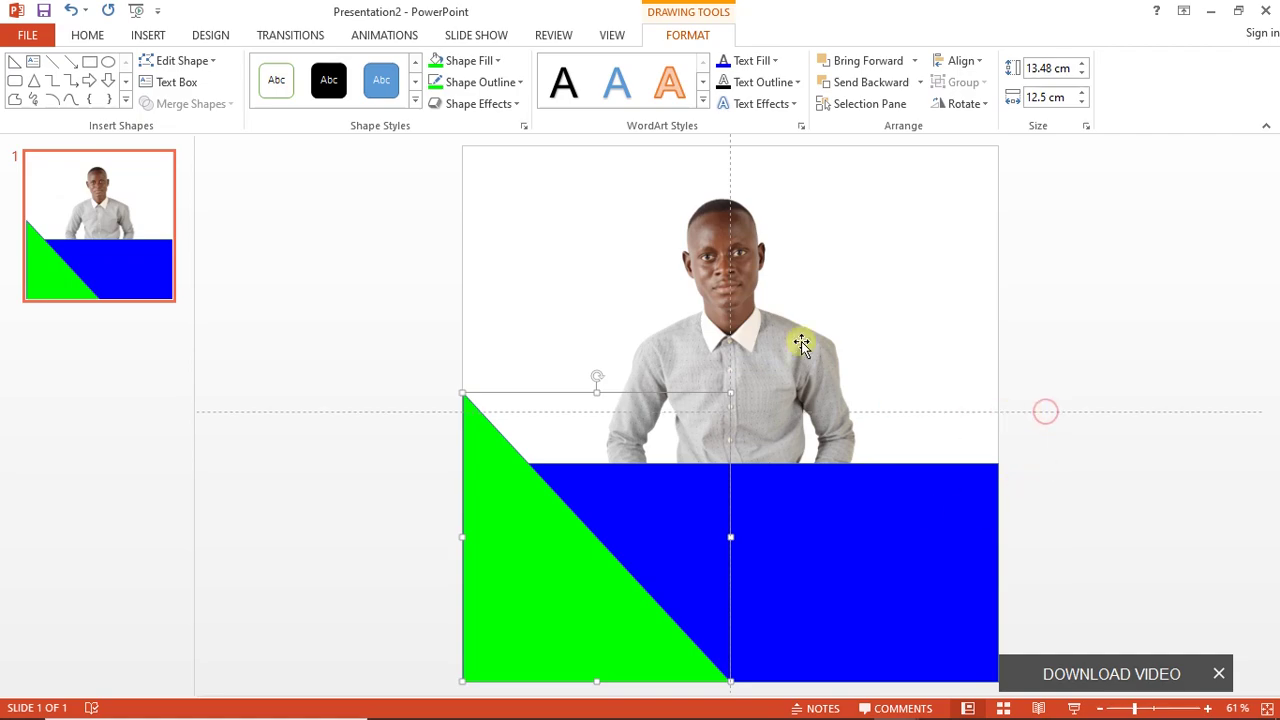
{"action": "left_click", "coordinate": [131, 40]}
{"action": "left_click", "coordinate": [329, 100]}
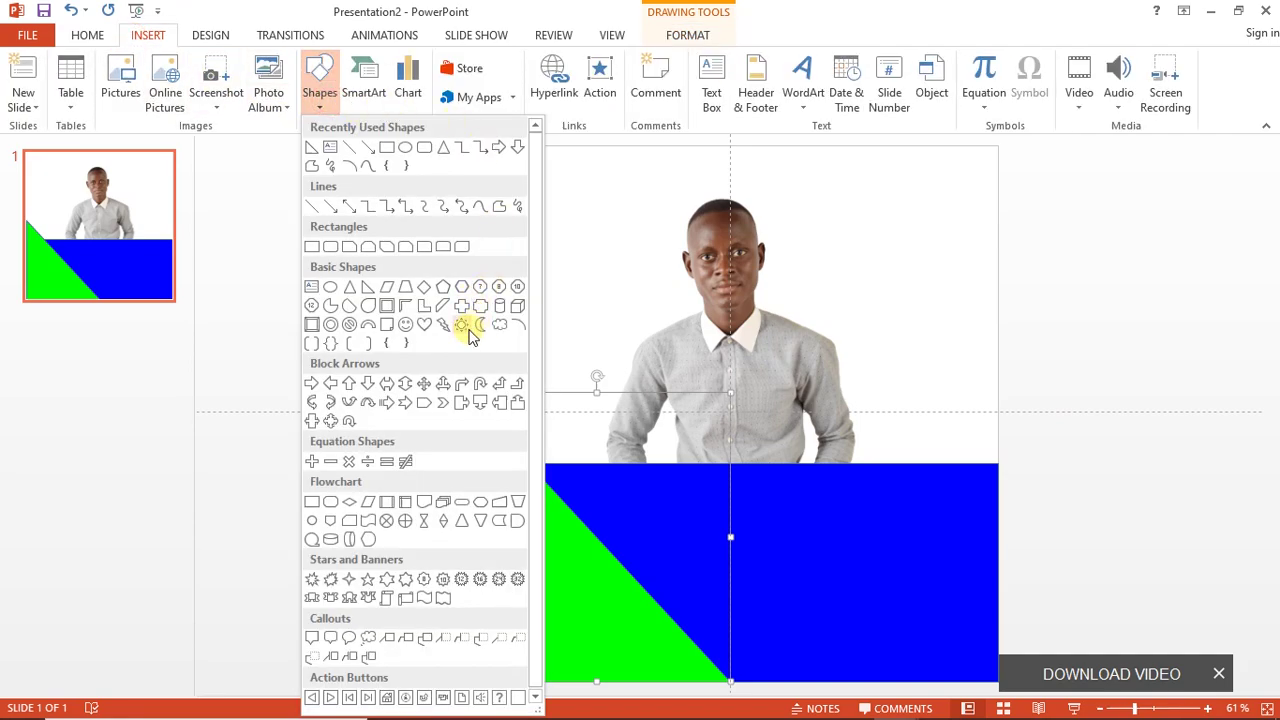
{"action": "left_click", "coordinate": [333, 288]}
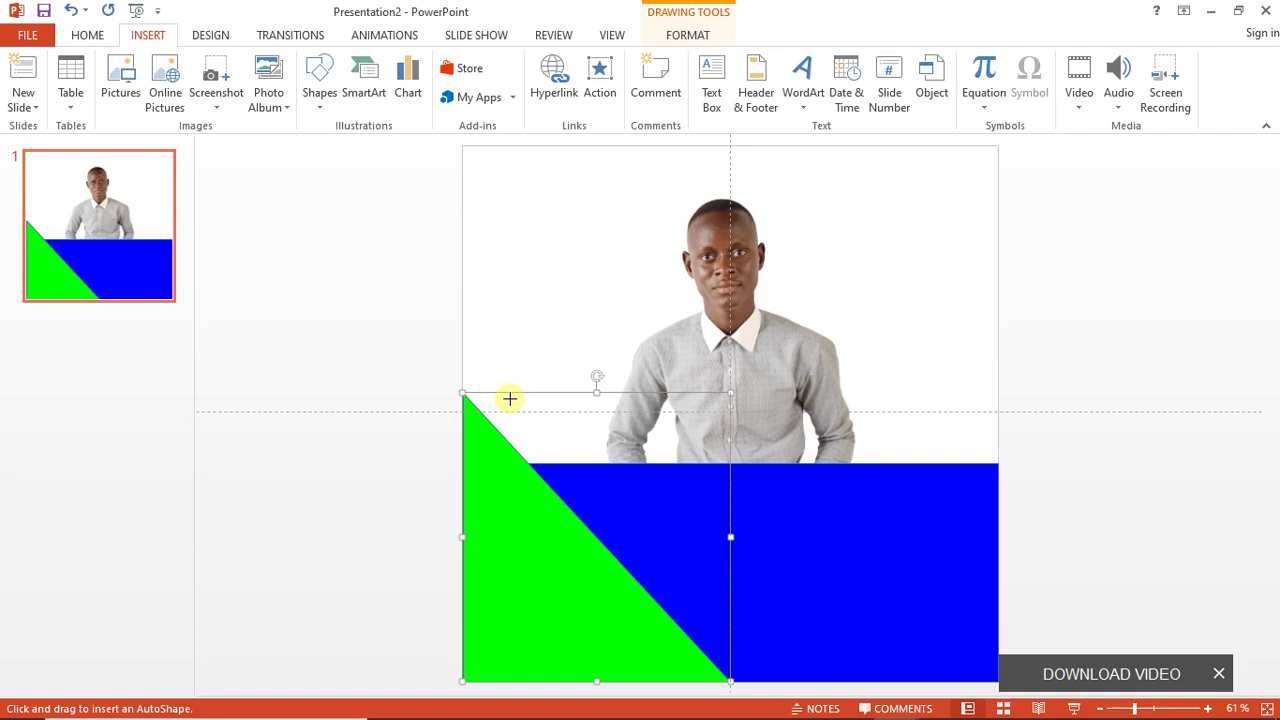
{"action": "left_click_drag", "start_coordinate": [510, 399], "coordinate": [675, 572]}
{"action": "key", "text": "Delete"}
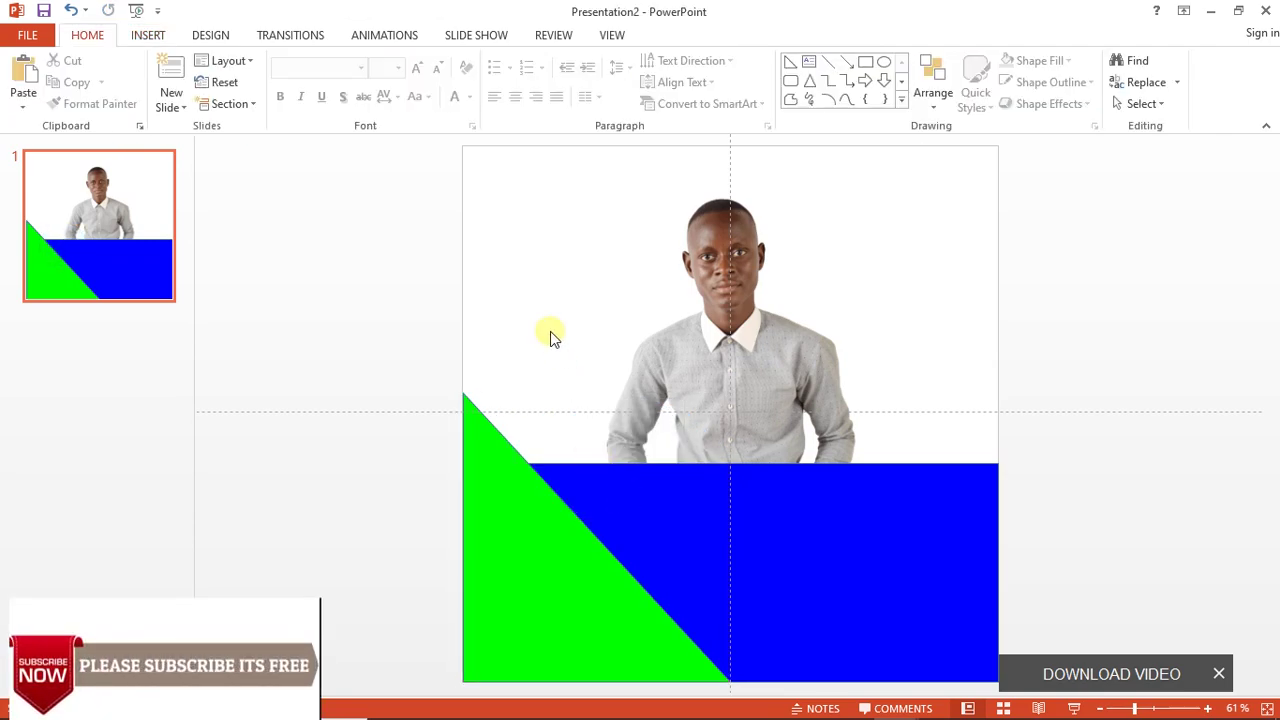
{"action": "left_click", "coordinate": [156, 38]}
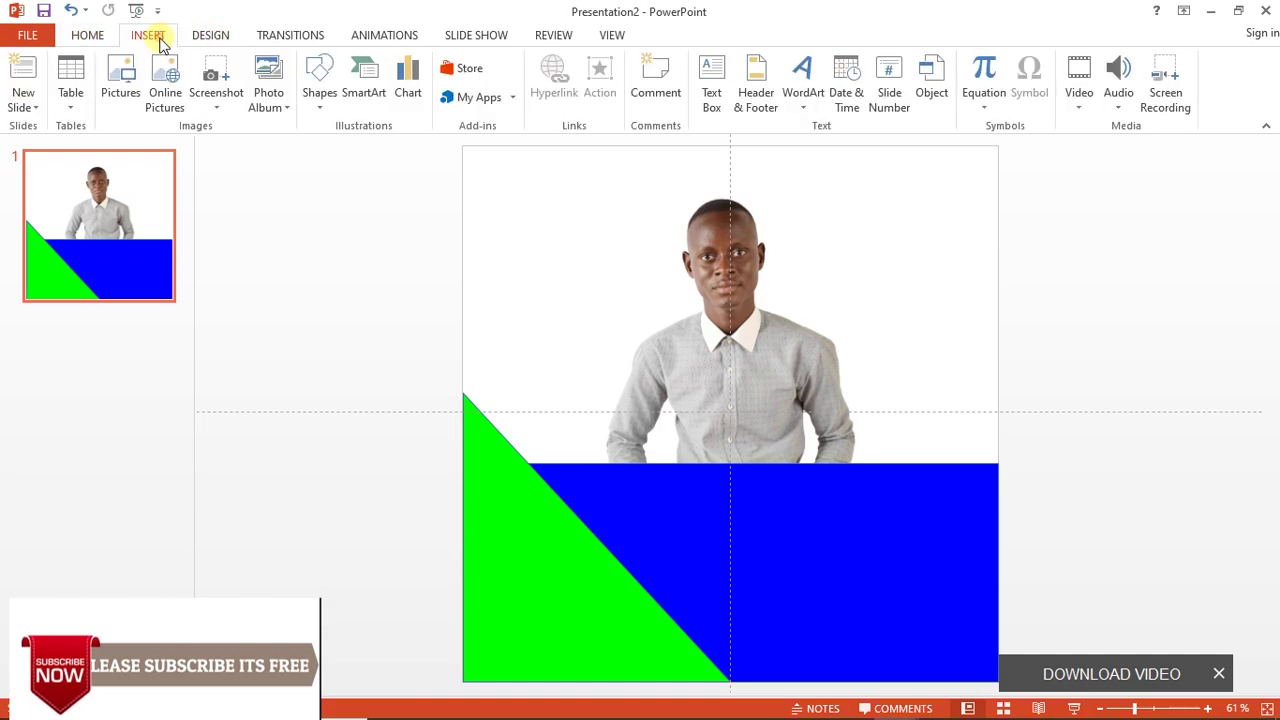
{"action": "left_click", "coordinate": [327, 105]}
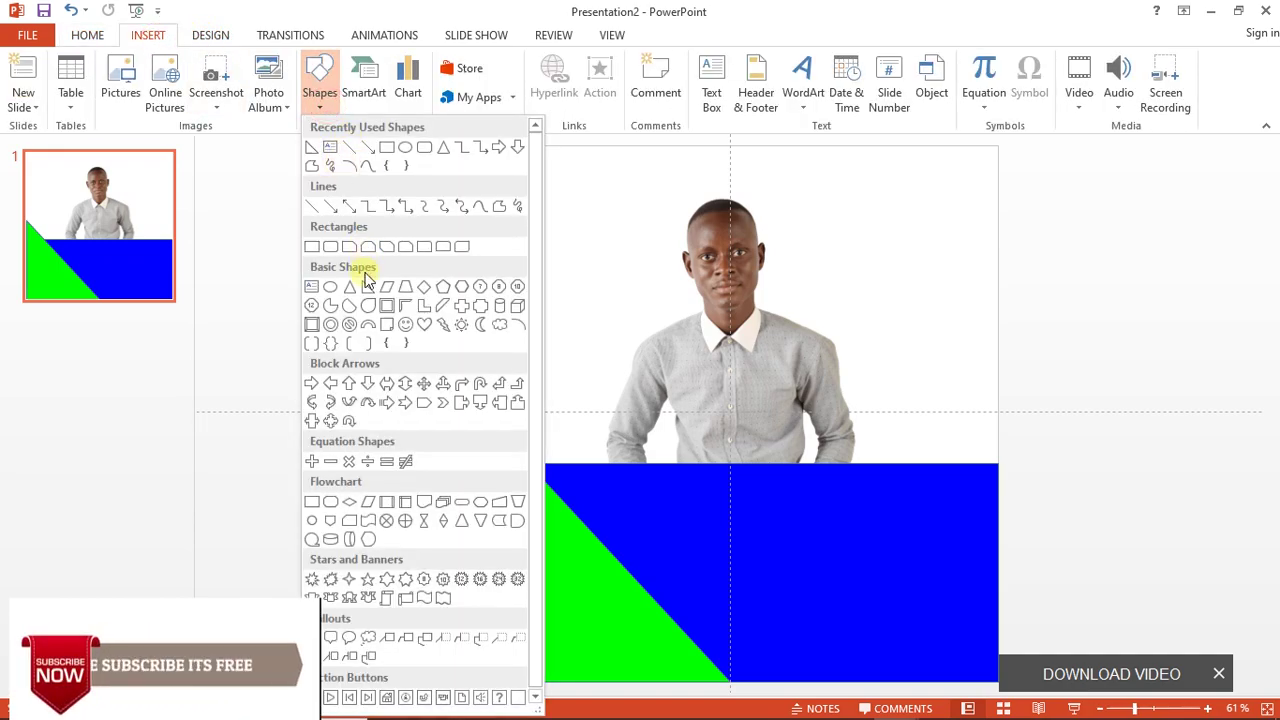
{"action": "left_click", "coordinate": [403, 150]}
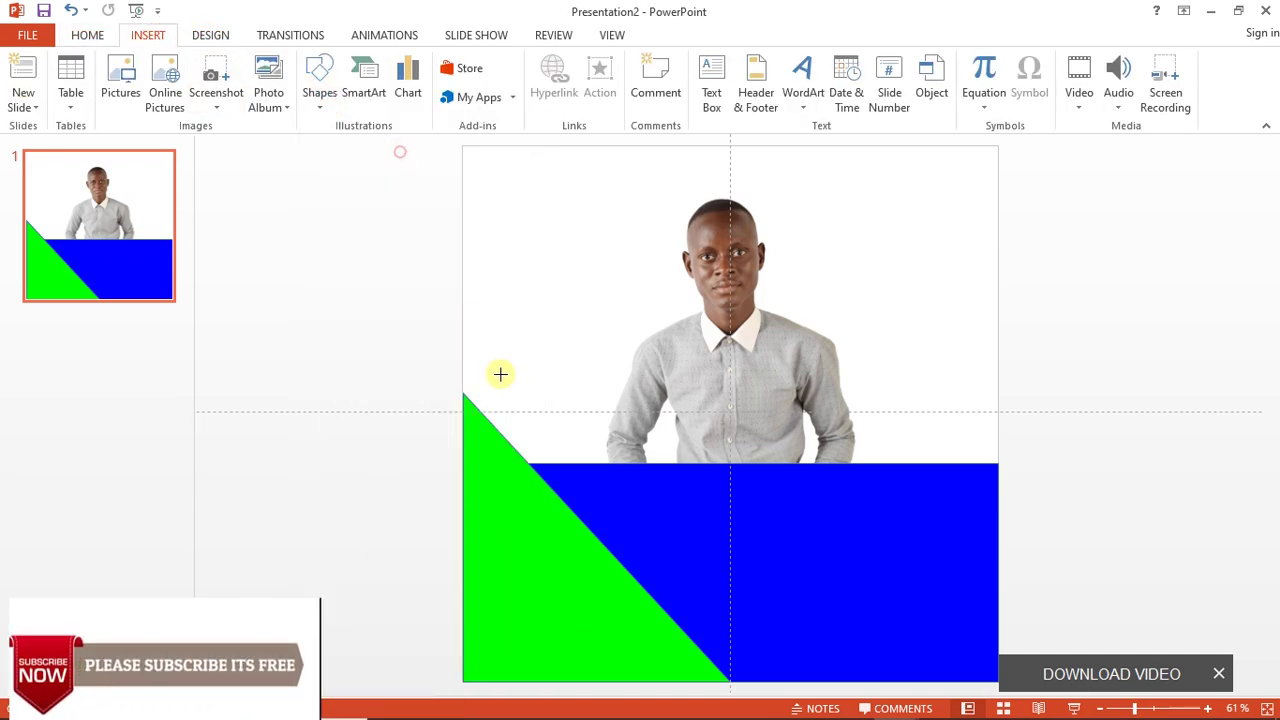
{"action": "left_click_drag", "start_coordinate": [489, 340], "coordinate": [645, 545]}
{"action": "key", "text": "Delete"}
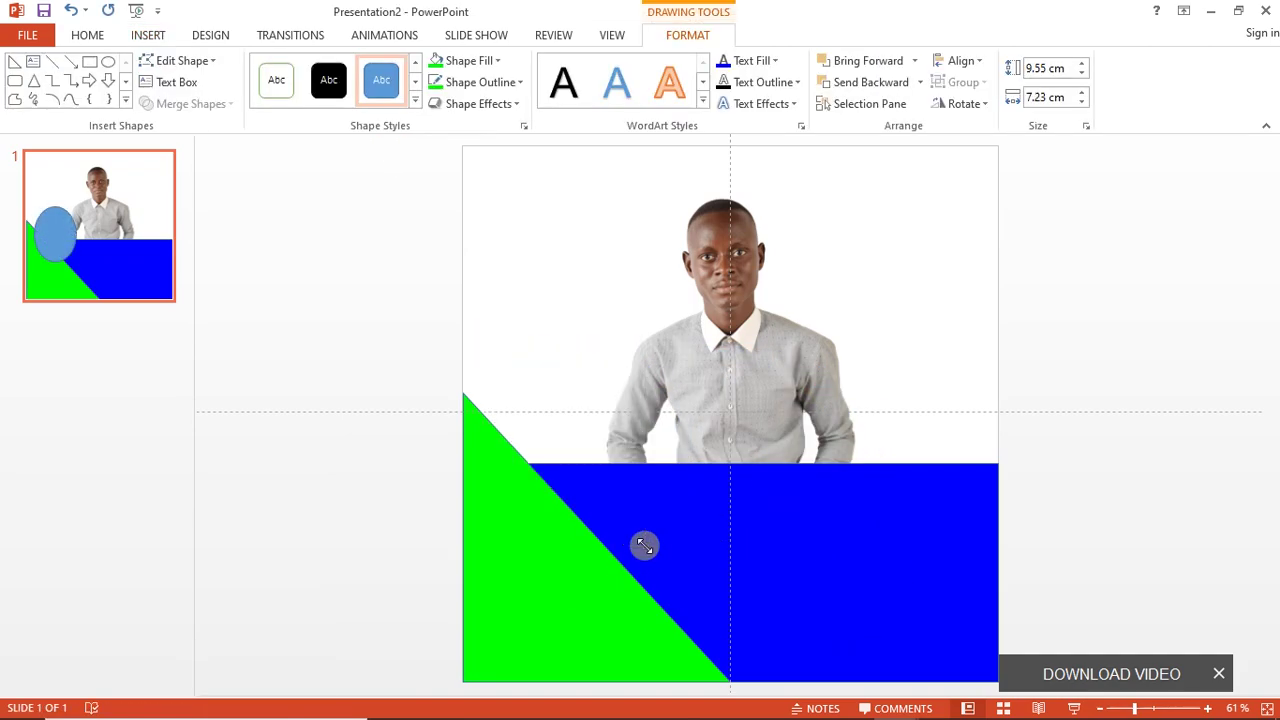
Draw a 5.69 cm circle and move it onto the green triangle's top.
{"action": "left_click", "coordinate": [148, 35]}
{"action": "left_click", "coordinate": [320, 100]}
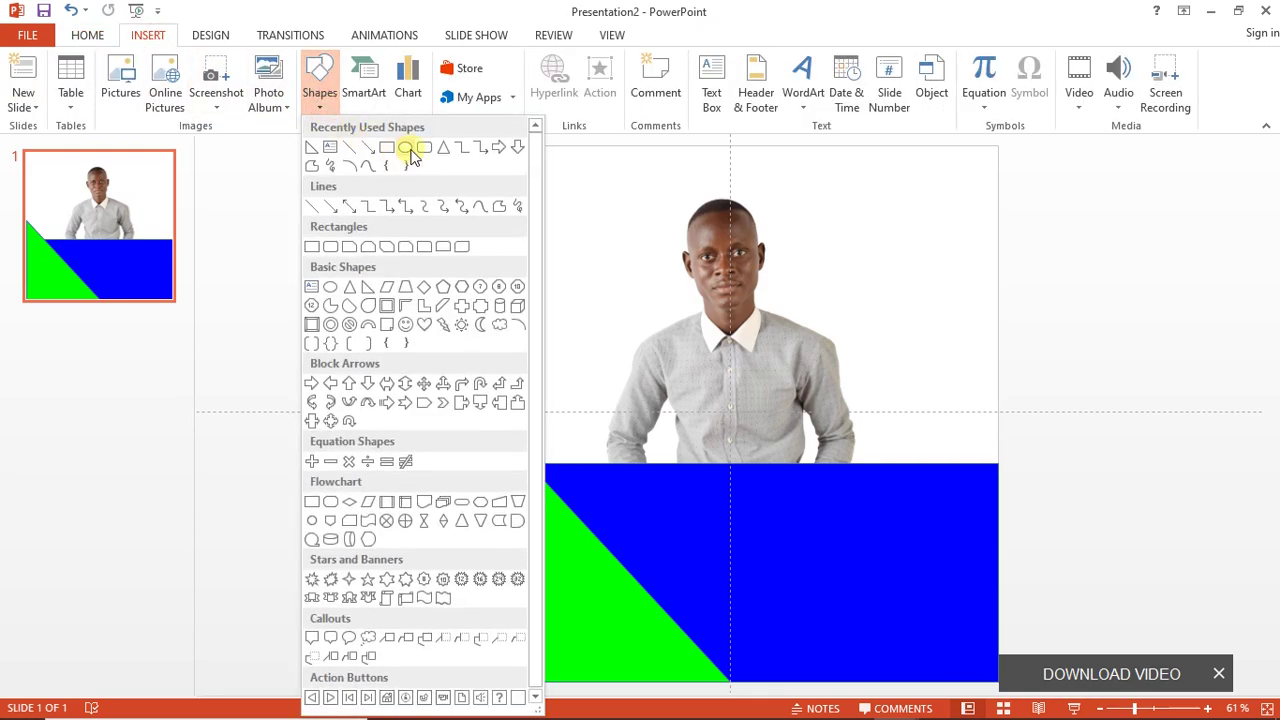
{"action": "left_click", "coordinate": [409, 152]}
{"action": "mouse_move", "coordinate": [503, 393]}
{"action": "left_mouse_down"}
{"action": "mouse_move", "coordinate": [651, 562]}
{"action": "mouse_move", "coordinate": [609, 515]}
{"action": "left_mouse_up"}
{"action": "left_click_drag", "start_coordinate": [578, 459], "coordinate": [548, 453]}
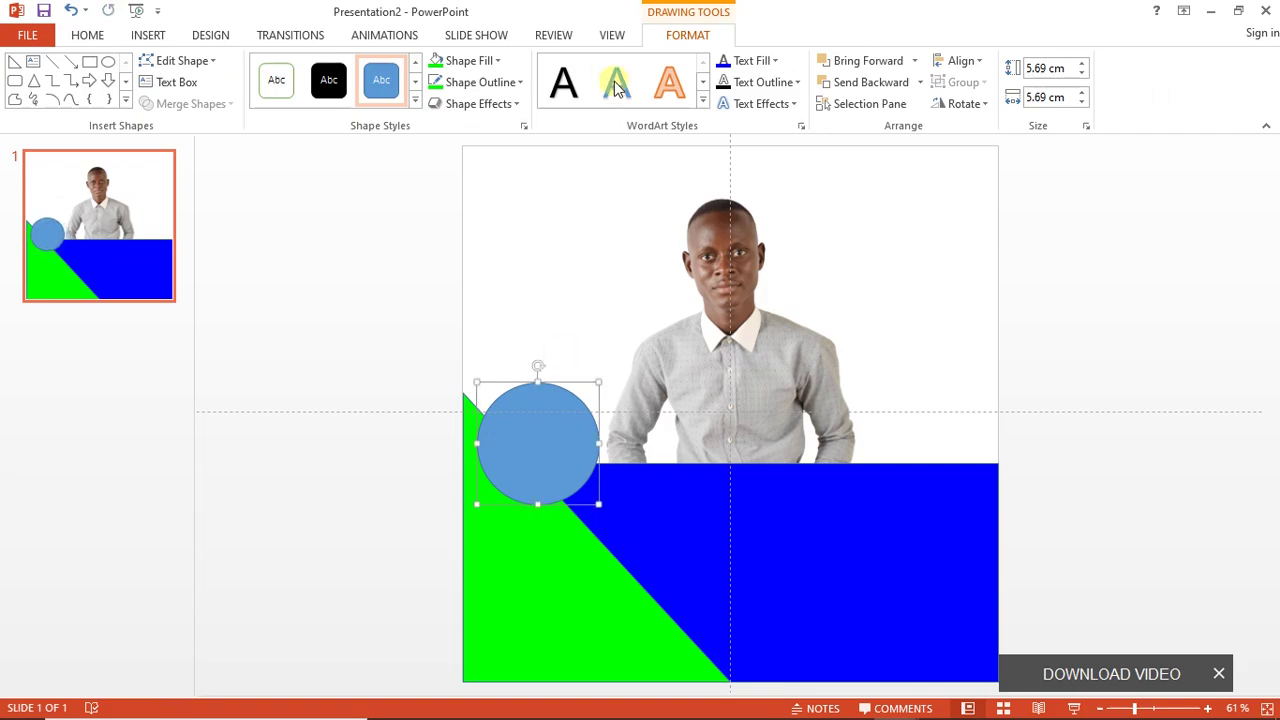
Fill the circle White, outline it in Green, and set the outline weight to 4½ pt.
{"action": "left_click", "coordinate": [497, 61]}
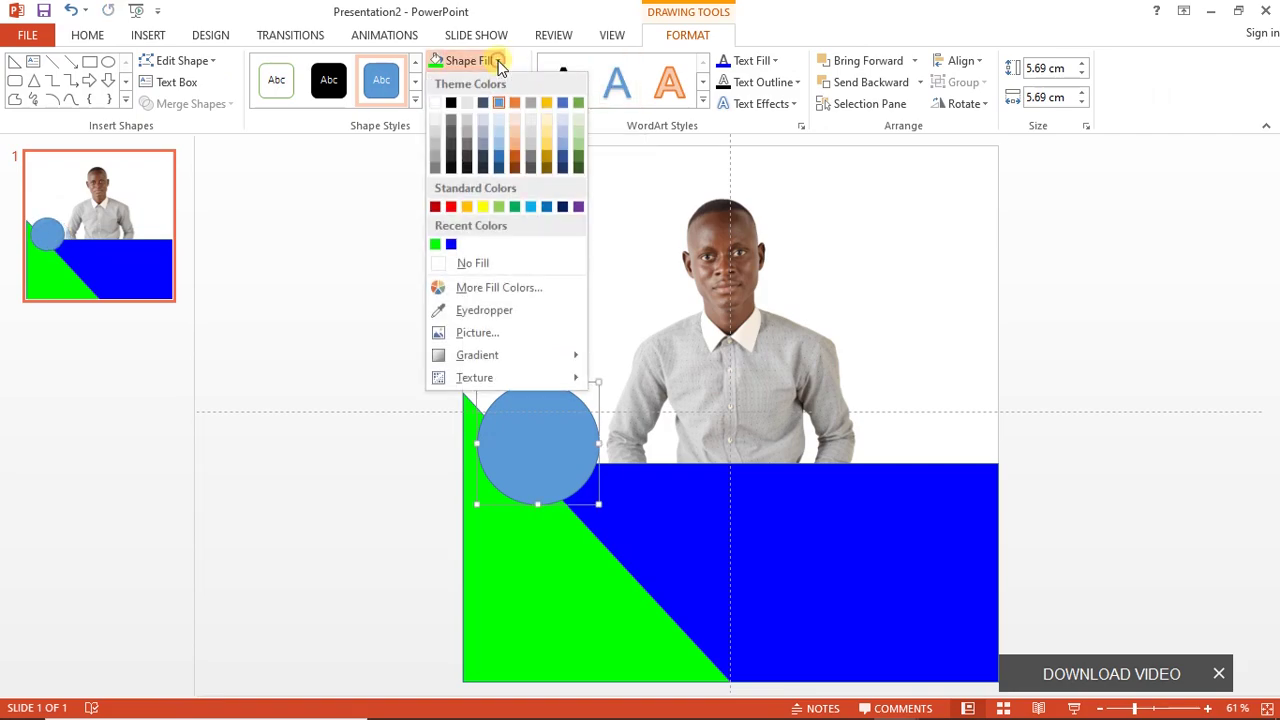
{"action": "left_click", "coordinate": [437, 104]}
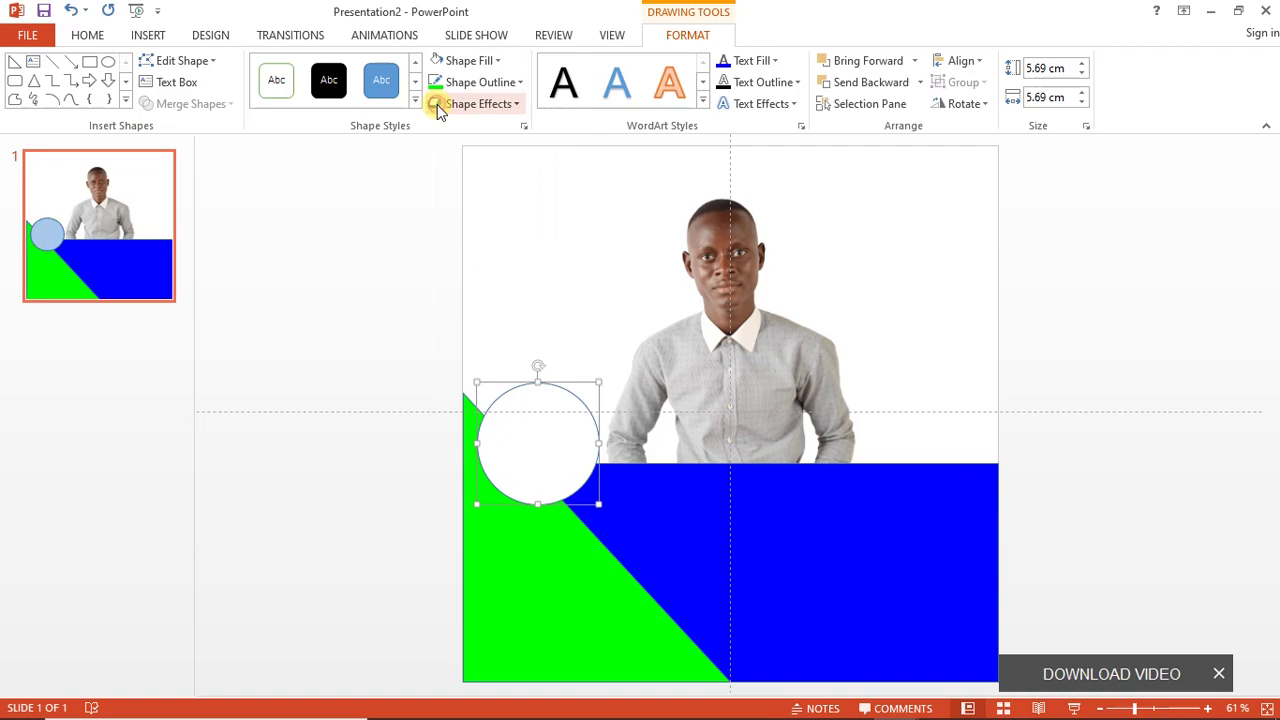
{"action": "left_click", "coordinate": [524, 85]}
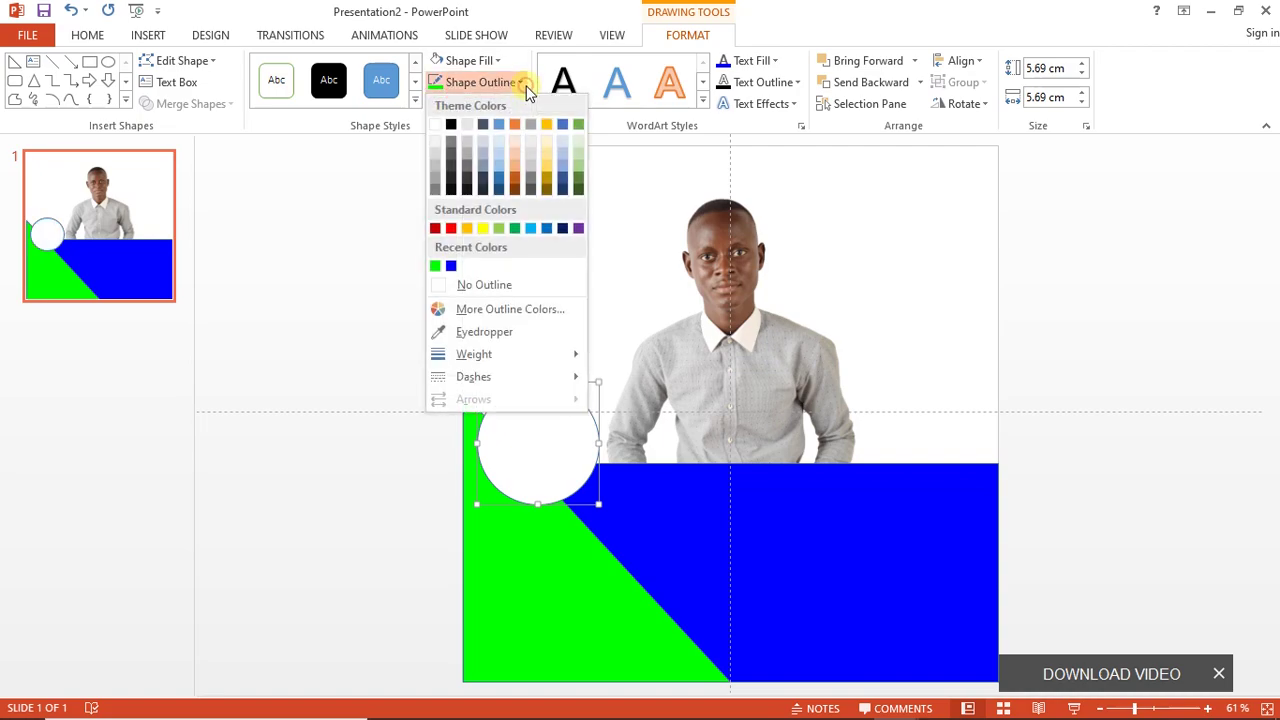
{"action": "left_click", "coordinate": [436, 266]}
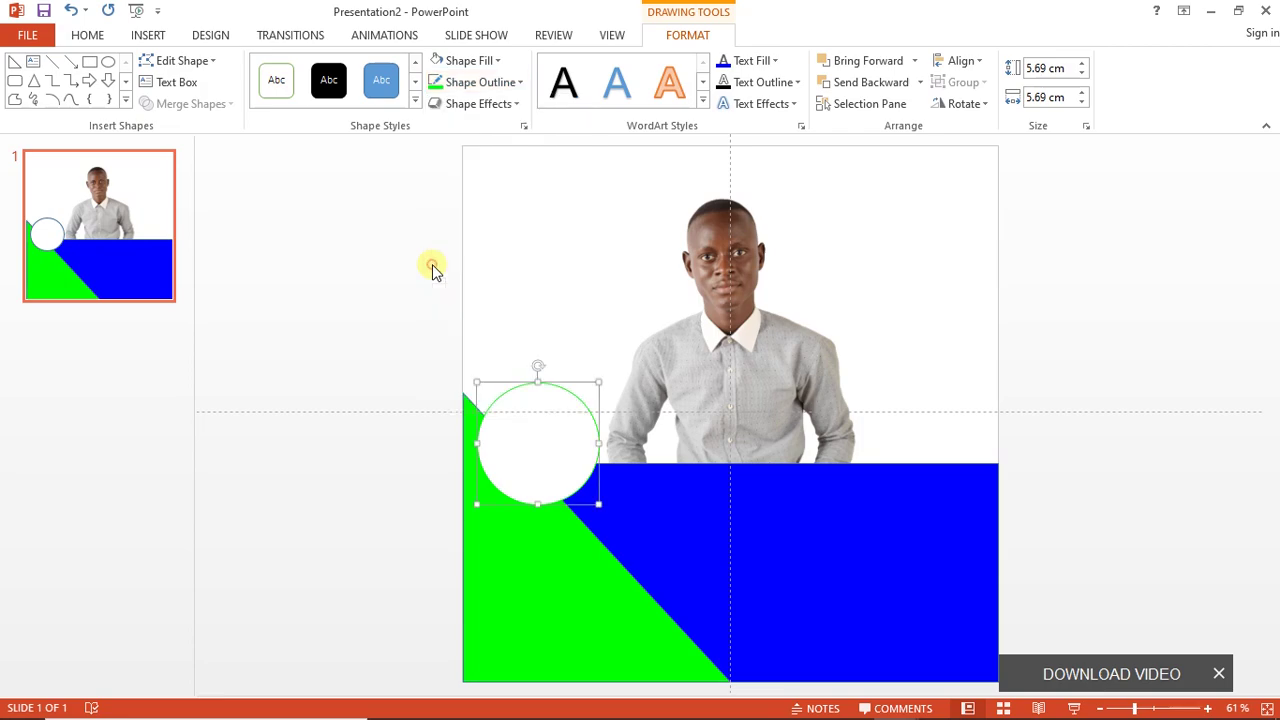
{"action": "left_click", "coordinate": [518, 84]}
{"action": "mouse_move", "coordinate": [563, 354]}
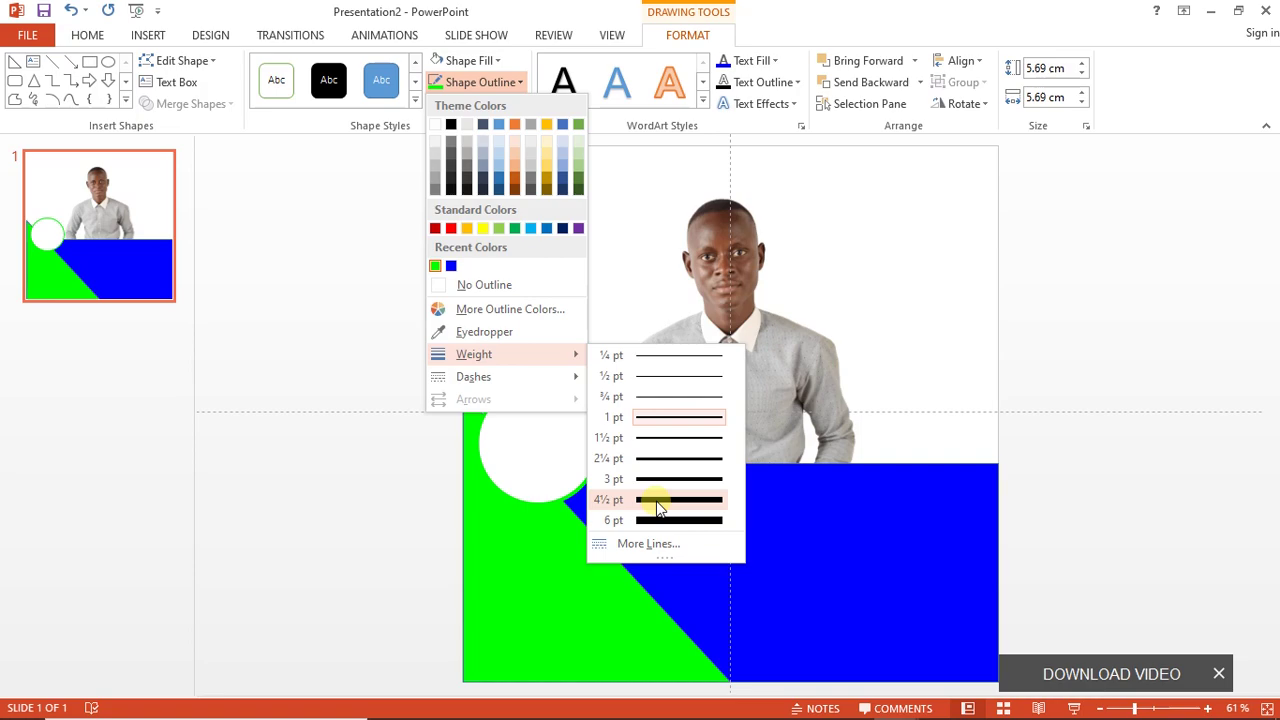
{"action": "left_click", "coordinate": [658, 508]}
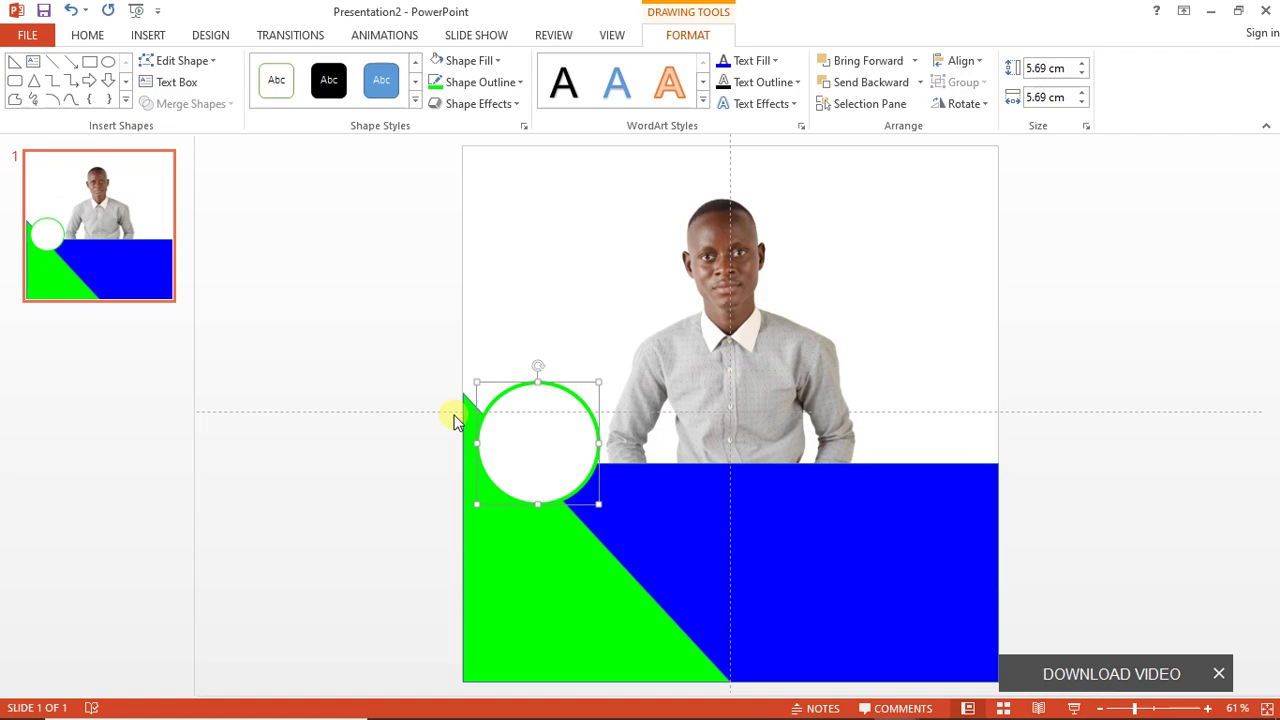
Select the white circle's hidden text and give it a dark text colour.
{"action": "left_click", "coordinate": [449, 352]}
{"action": "left_click", "coordinate": [371, 349]}
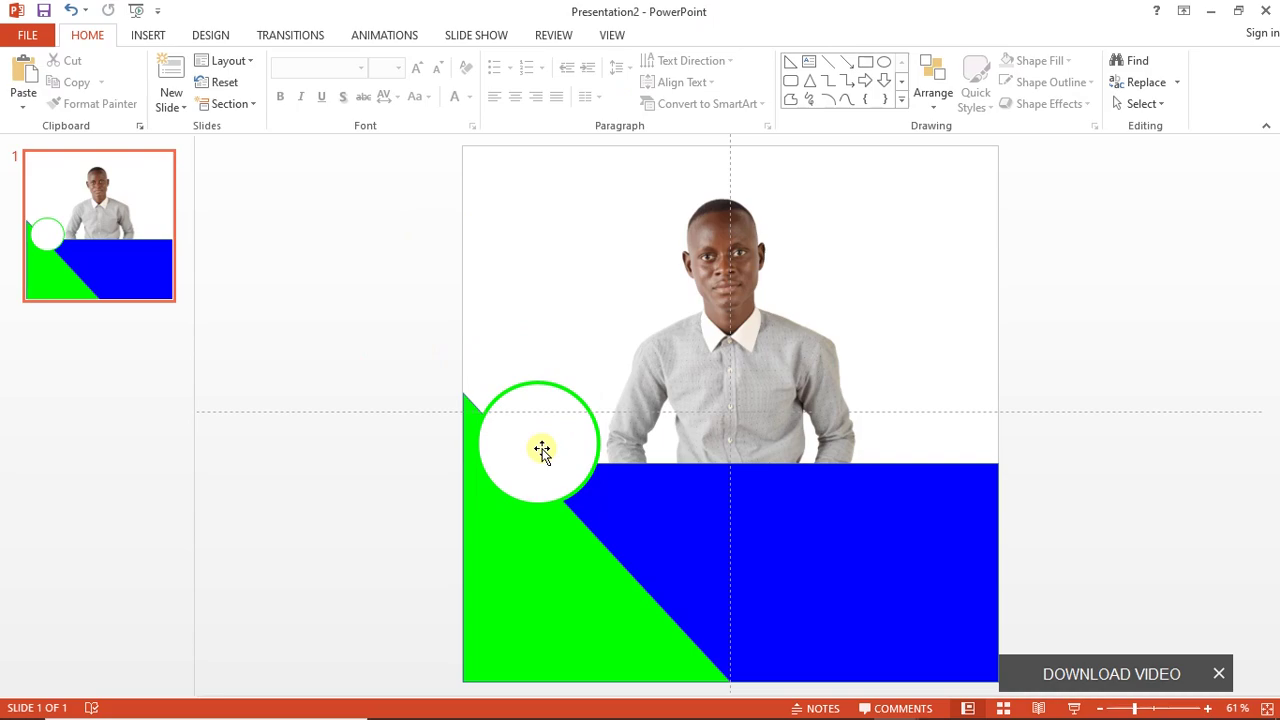
{"action": "left_click", "coordinate": [541, 451]}
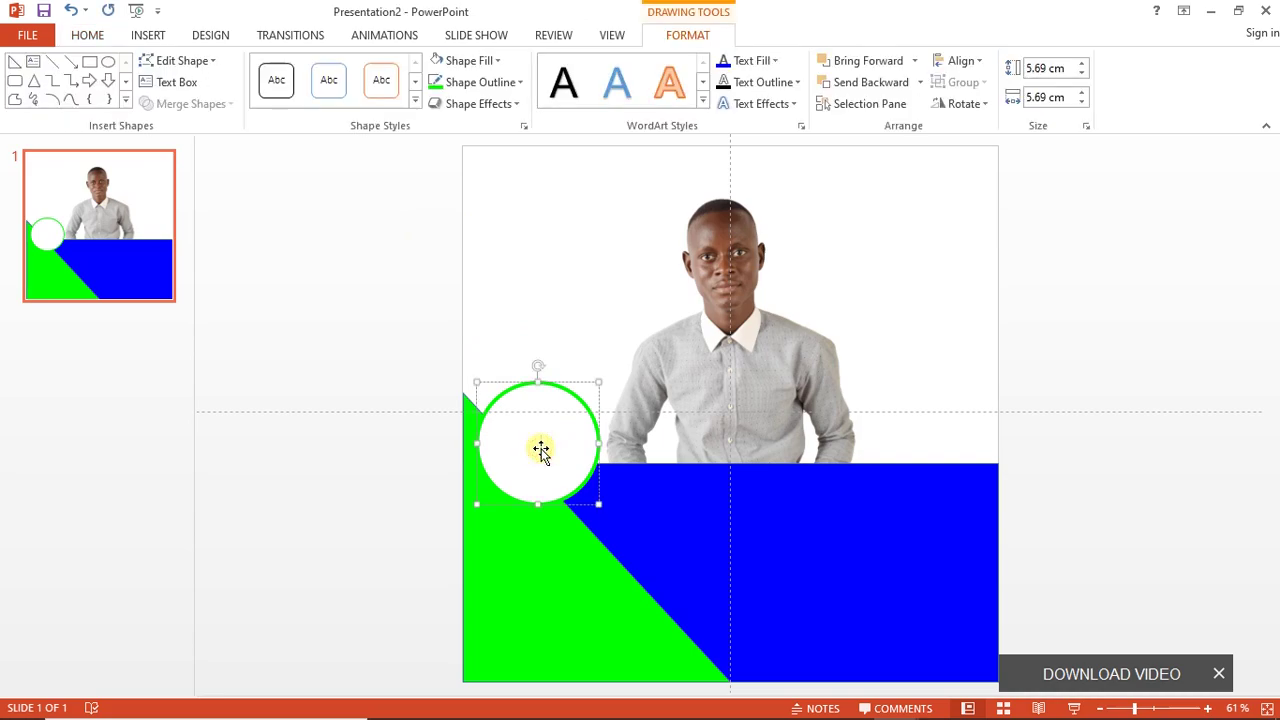
{"action": "left_click", "coordinate": [541, 451]}
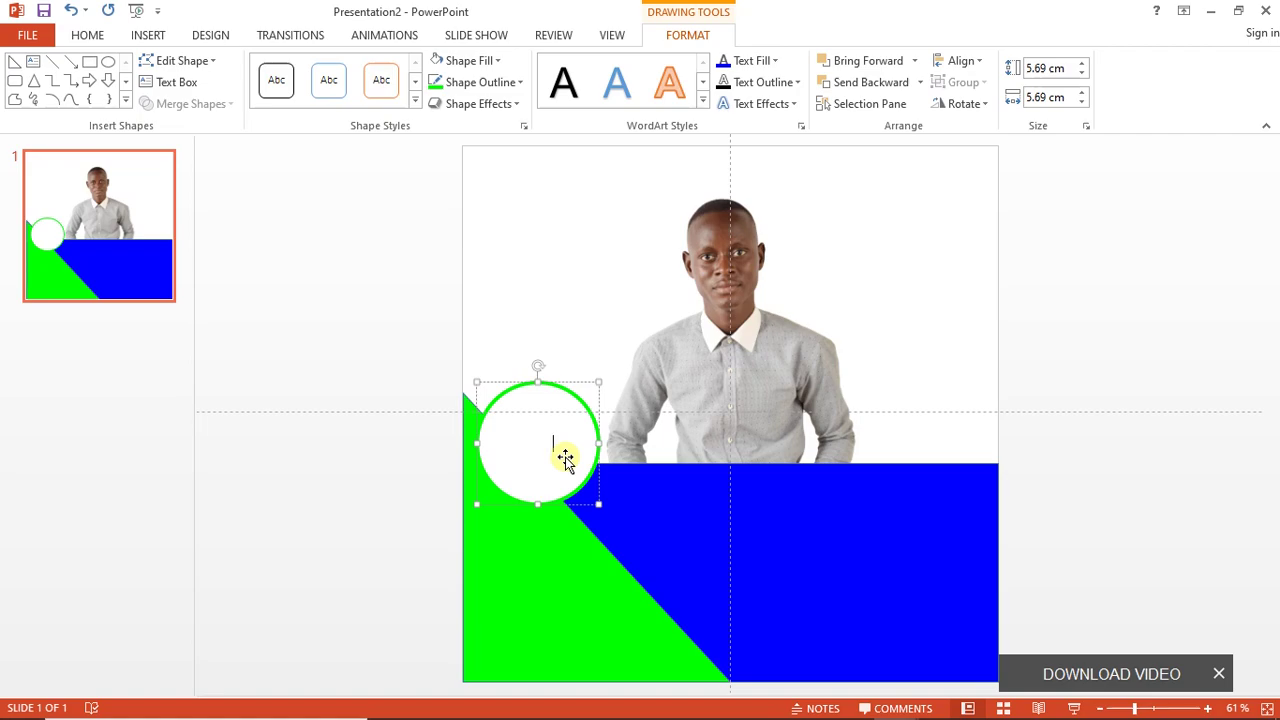
{"action": "key", "text": "ctrl+a"}
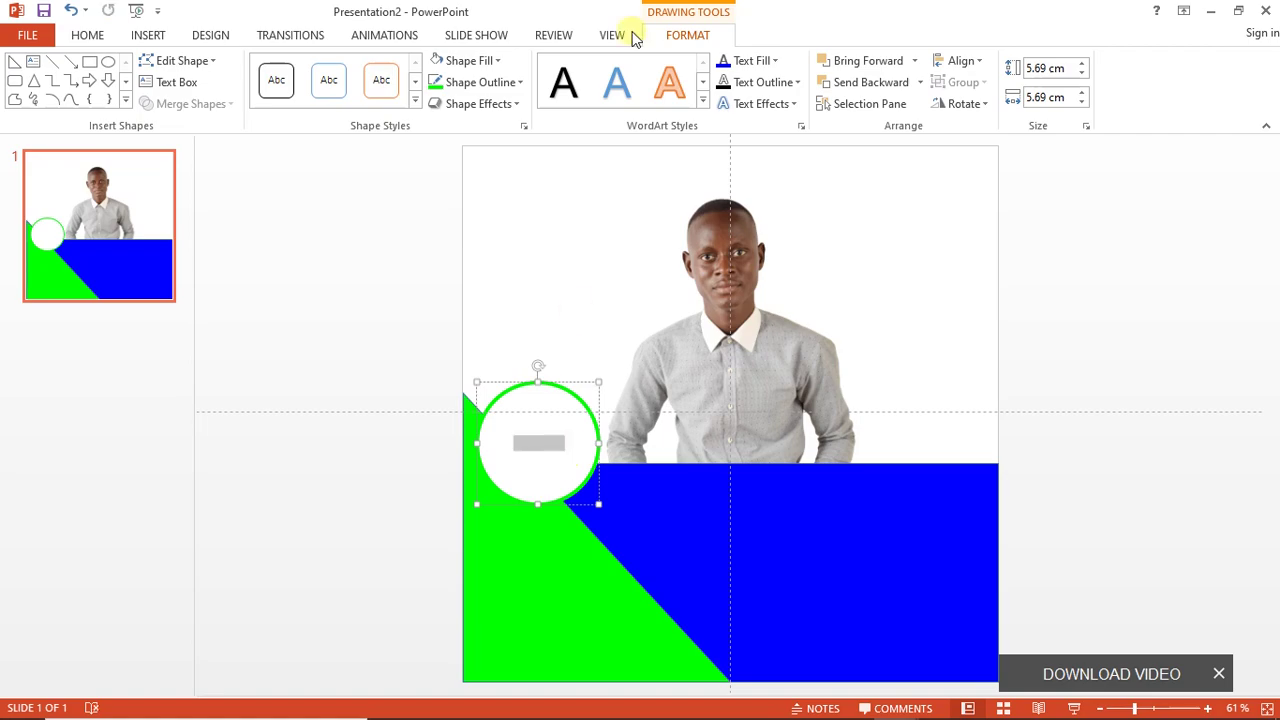
{"action": "left_click", "coordinate": [772, 64]}
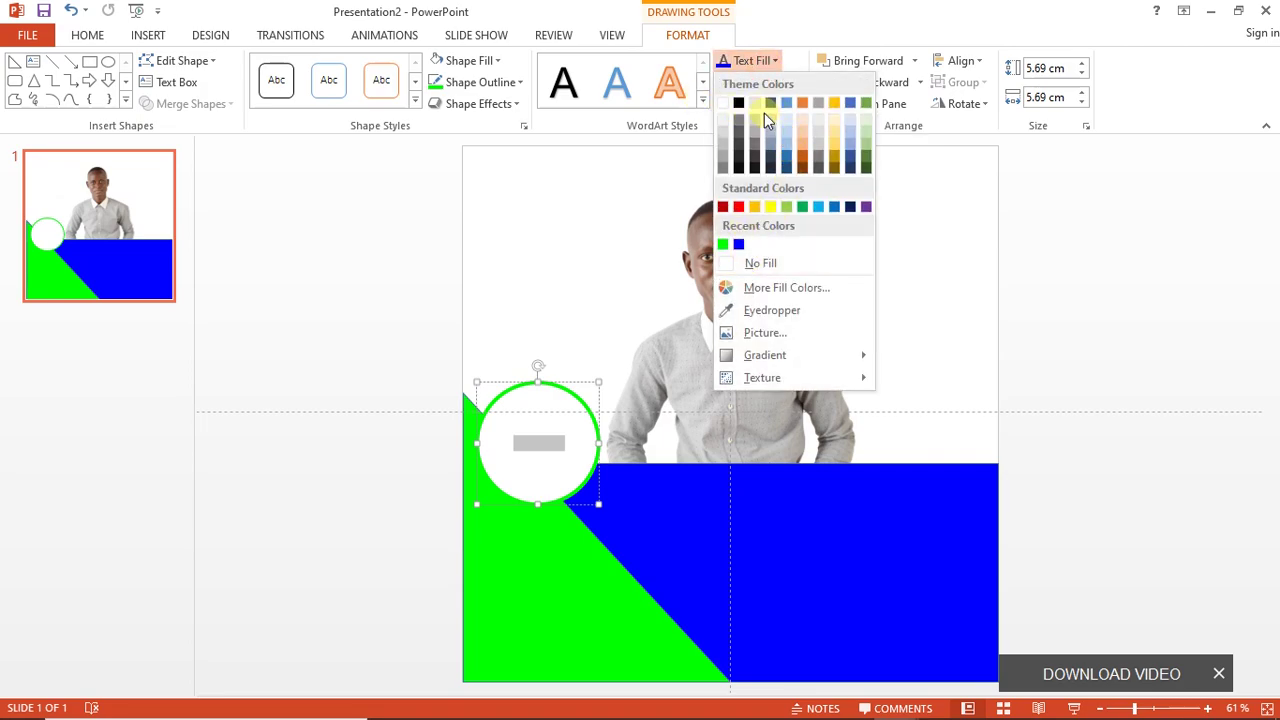
{"action": "left_click", "coordinate": [787, 173]}
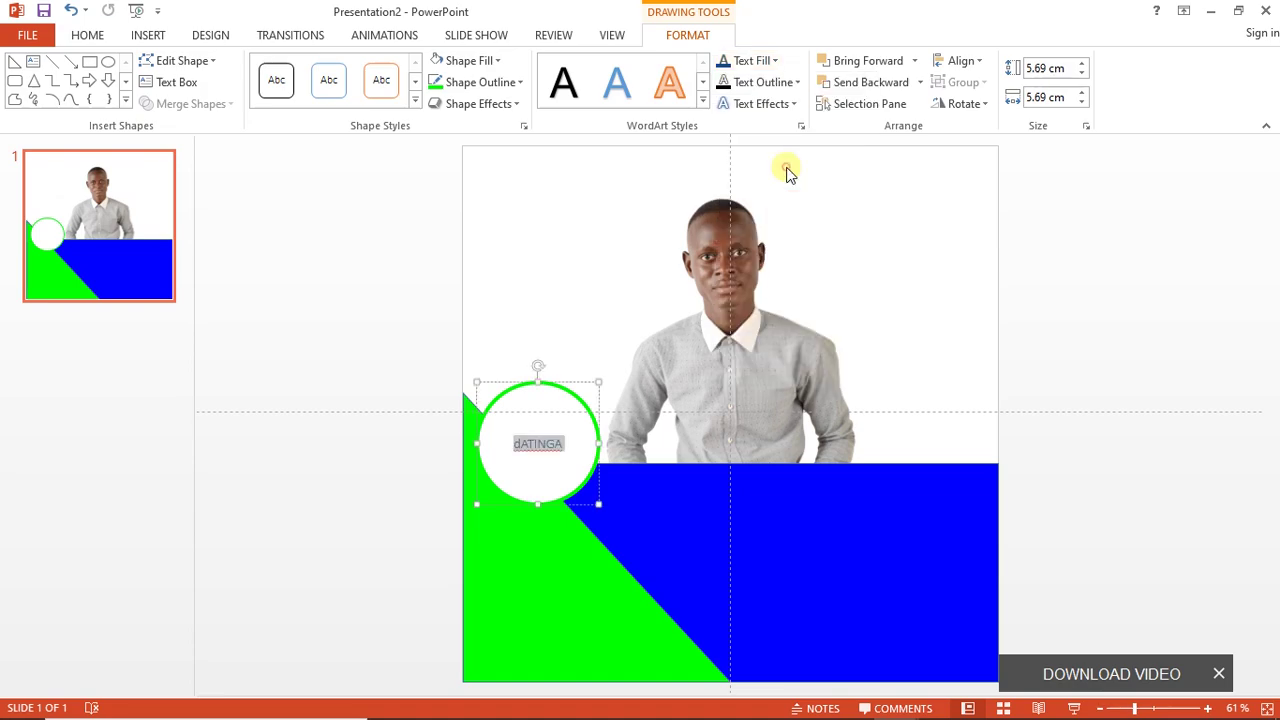
Add the candidate's second name on a new line in the circle, then select all the text.
{"action": "left_click", "coordinate": [518, 438]}
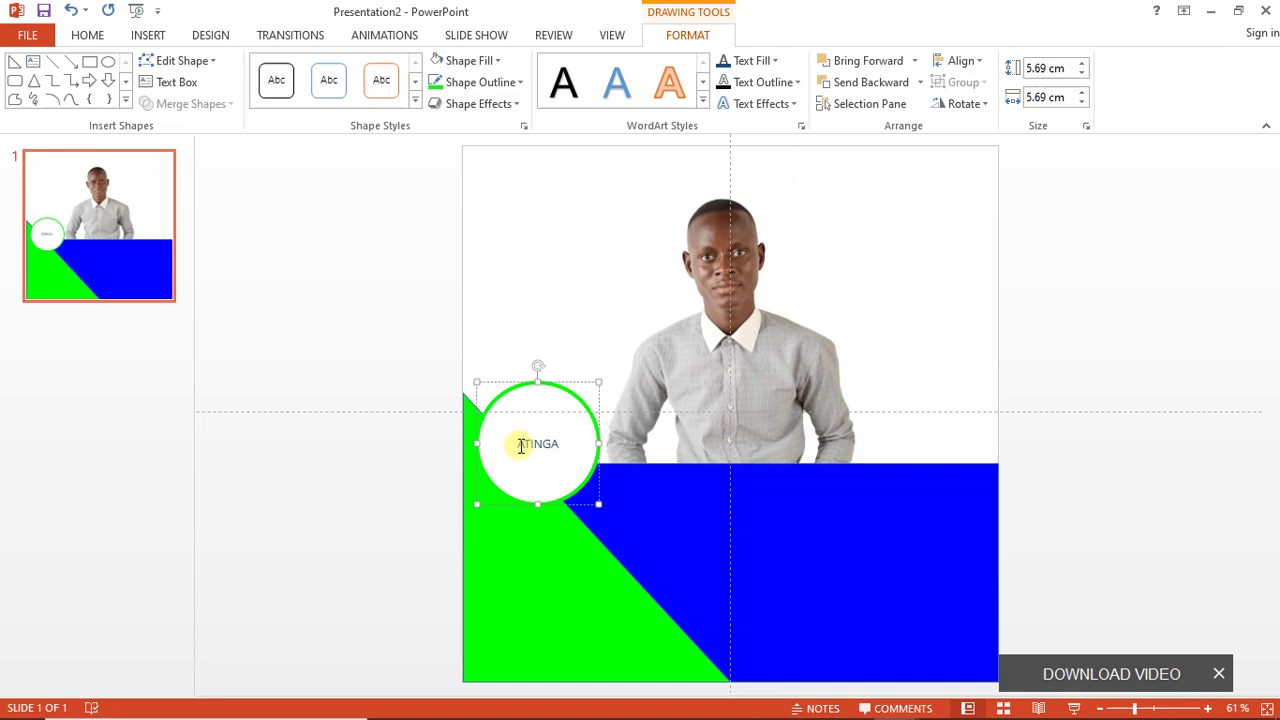
{"action": "key", "text": "Return"}
{"action": "type", "text": "JOEL"}
{"action": "key", "text": "ctrl+a"}
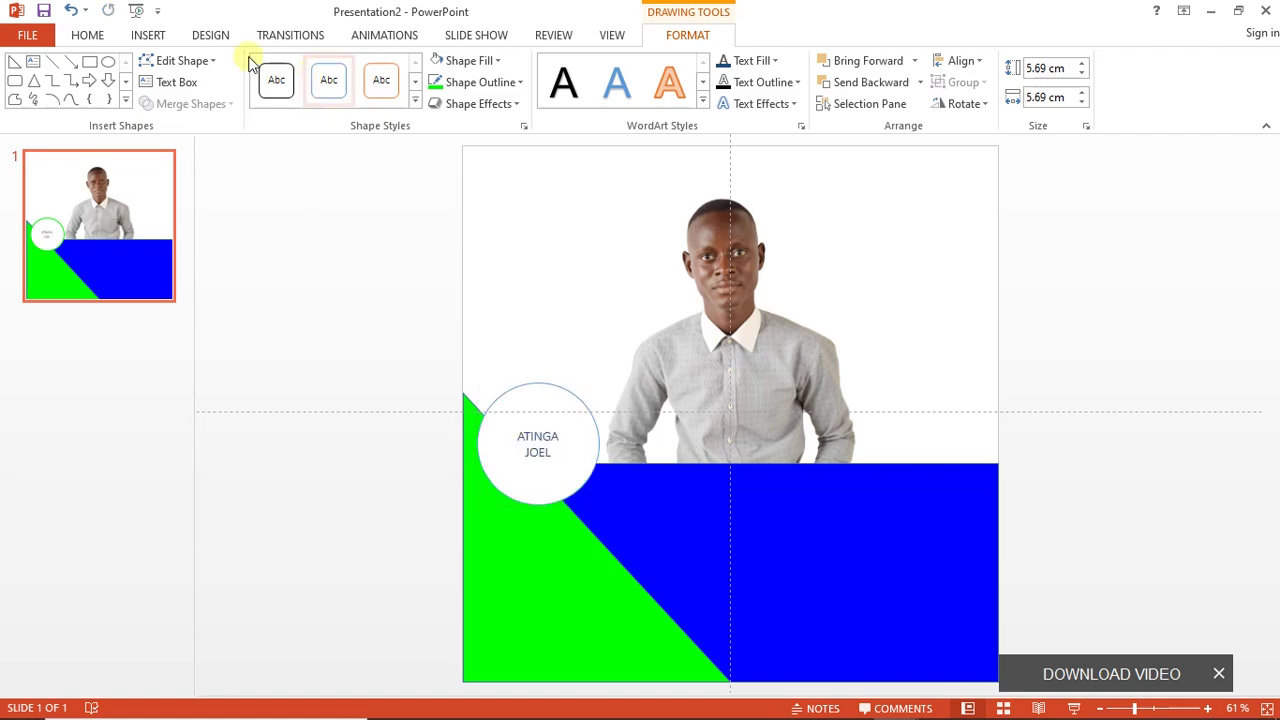
Set the circle's two-line name to the Impact font at 35 pt.
{"action": "left_click", "coordinate": [88, 35]}
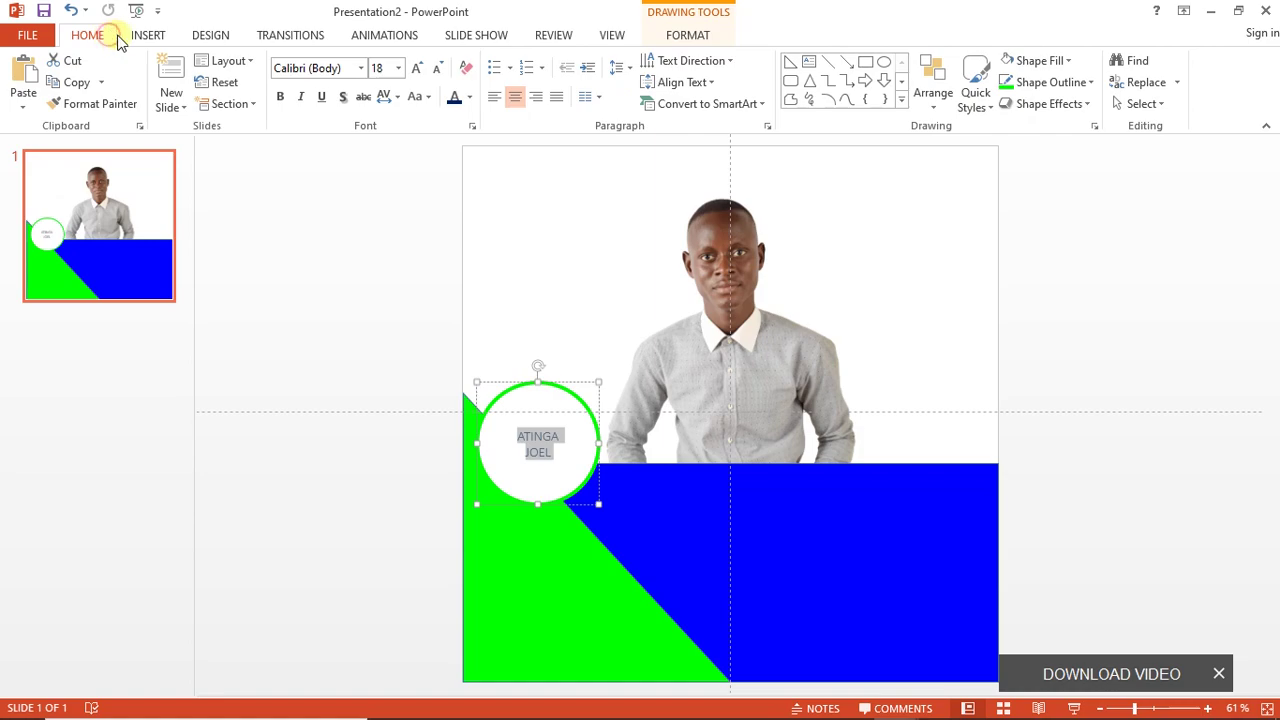
{"action": "left_click", "coordinate": [361, 69]}
{"action": "type", "text": "ImA"}
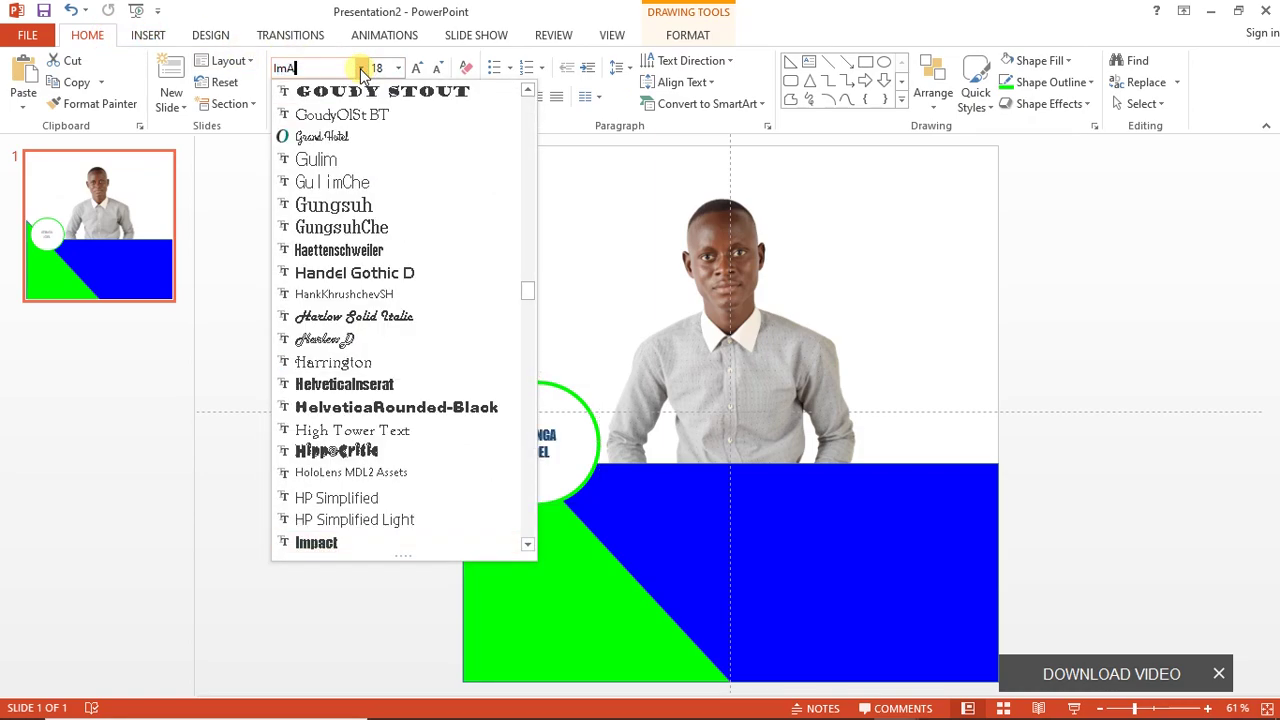
{"action": "left_click", "coordinate": [315, 542]}
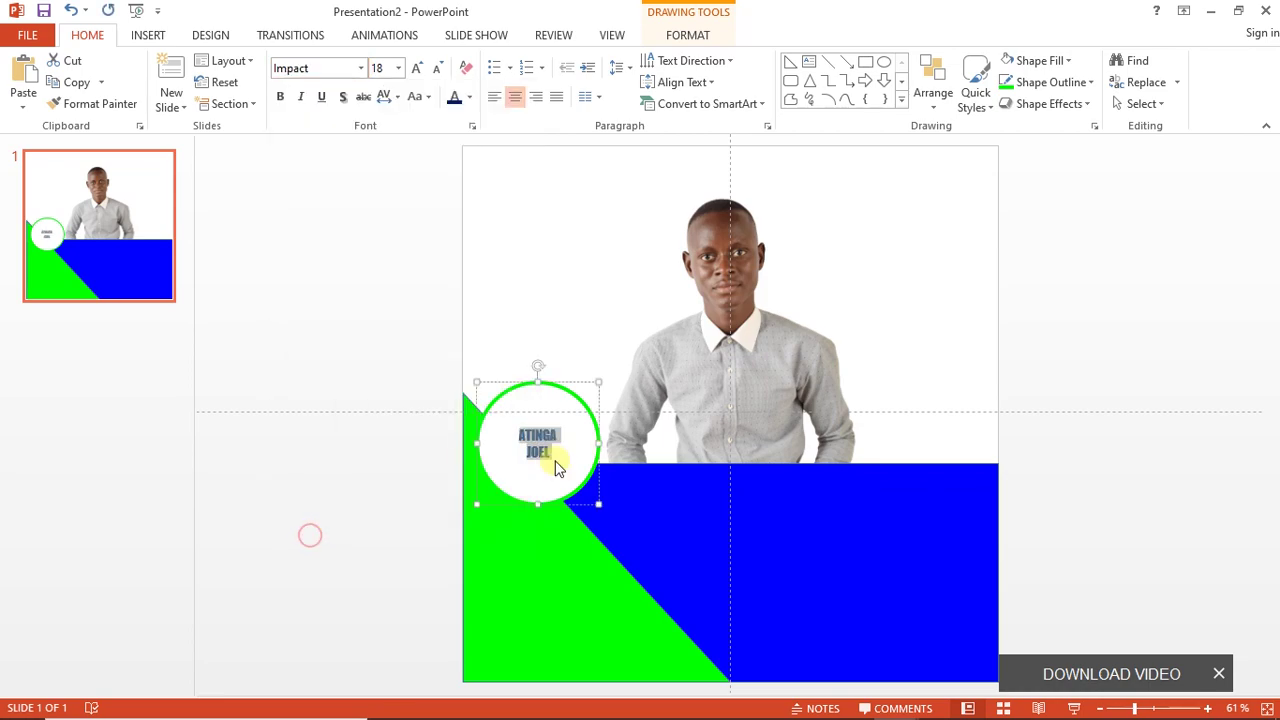
{"action": "left_click", "coordinate": [420, 72]}
{"action": "left_click", "coordinate": [420, 72]}
{"action": "left_click", "coordinate": [420, 72]}
{"action": "left_click", "coordinate": [420, 72]}
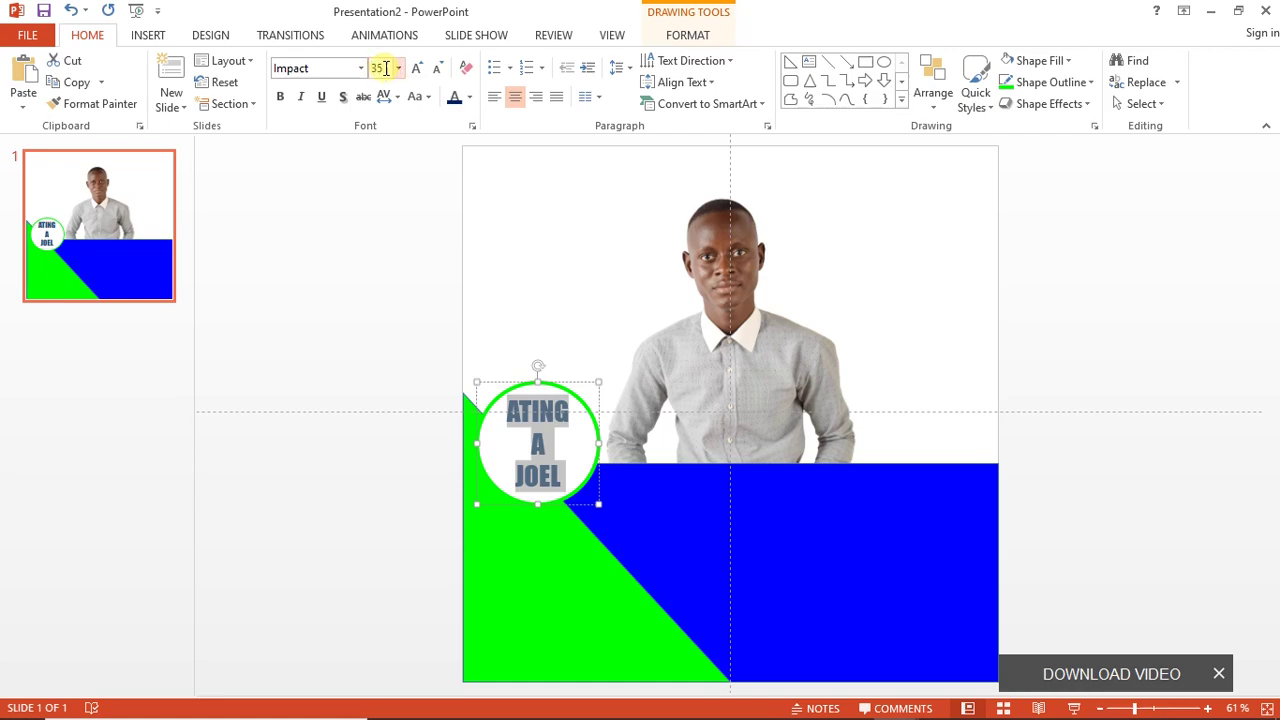
{"action": "key", "text": "Return"}
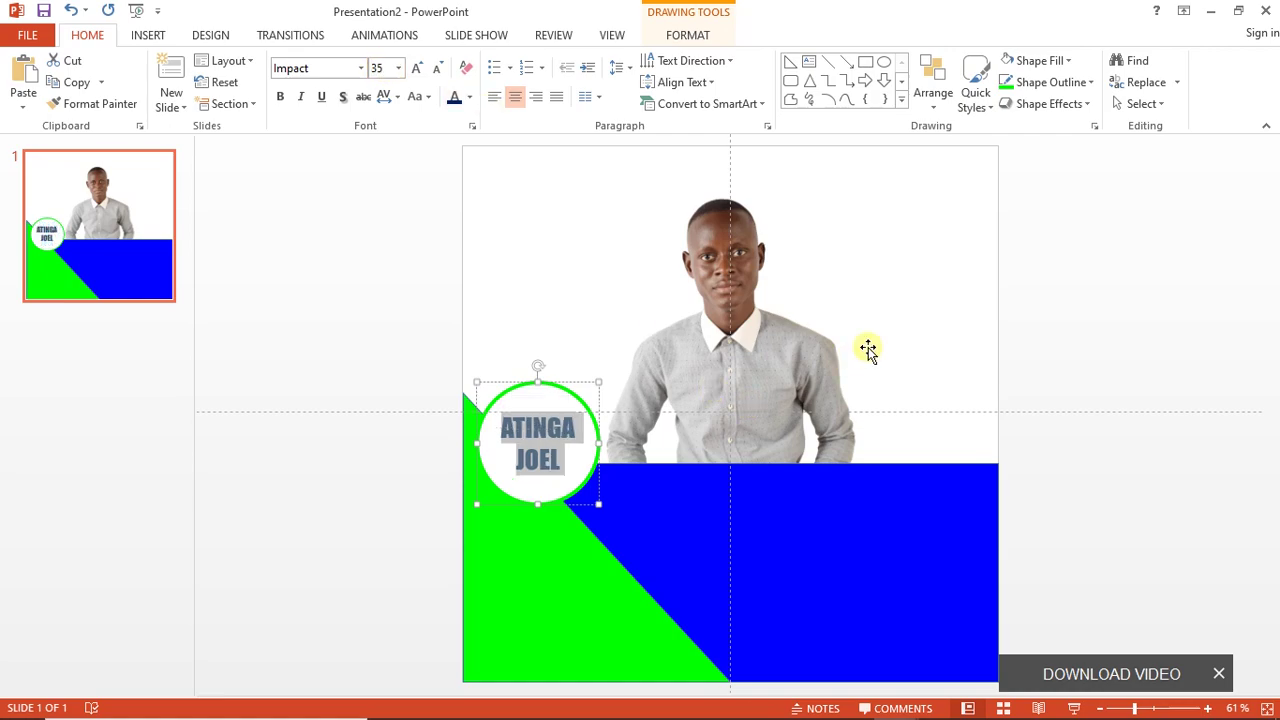
Nudge the candidate's photo slightly into place.
{"action": "left_click", "coordinate": [867, 349]}
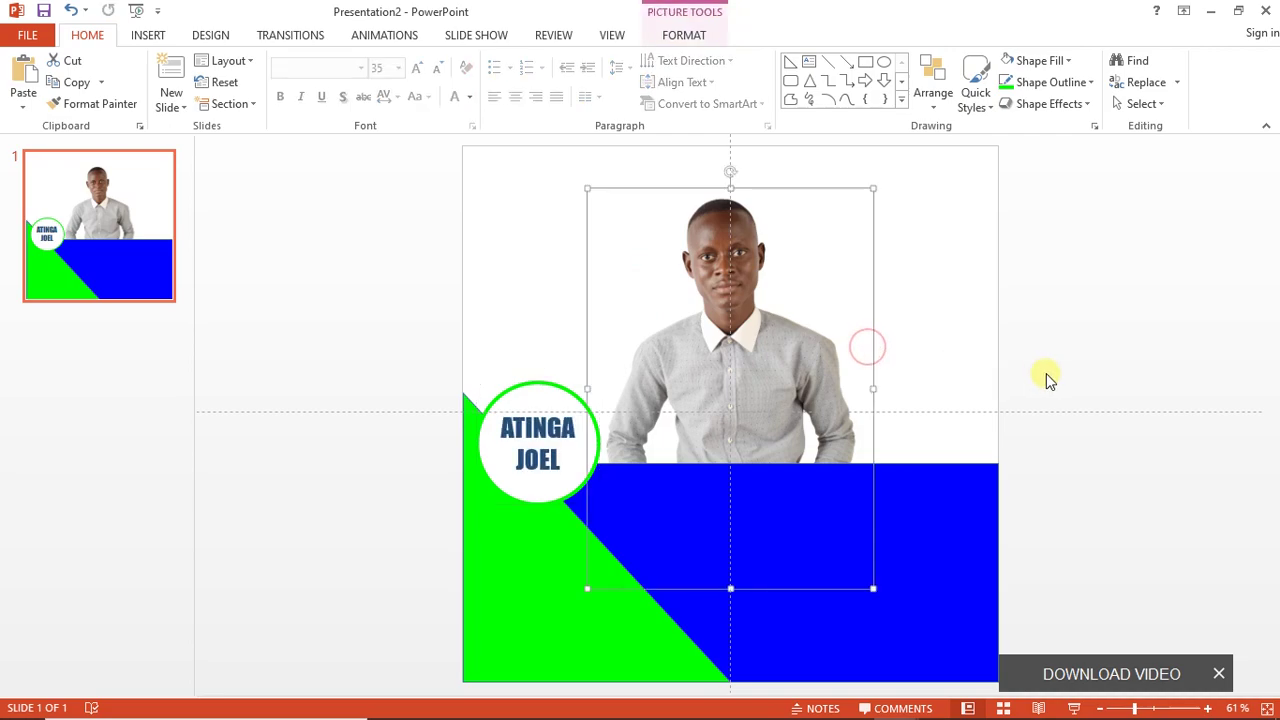
{"action": "left_click", "coordinate": [1092, 320]}
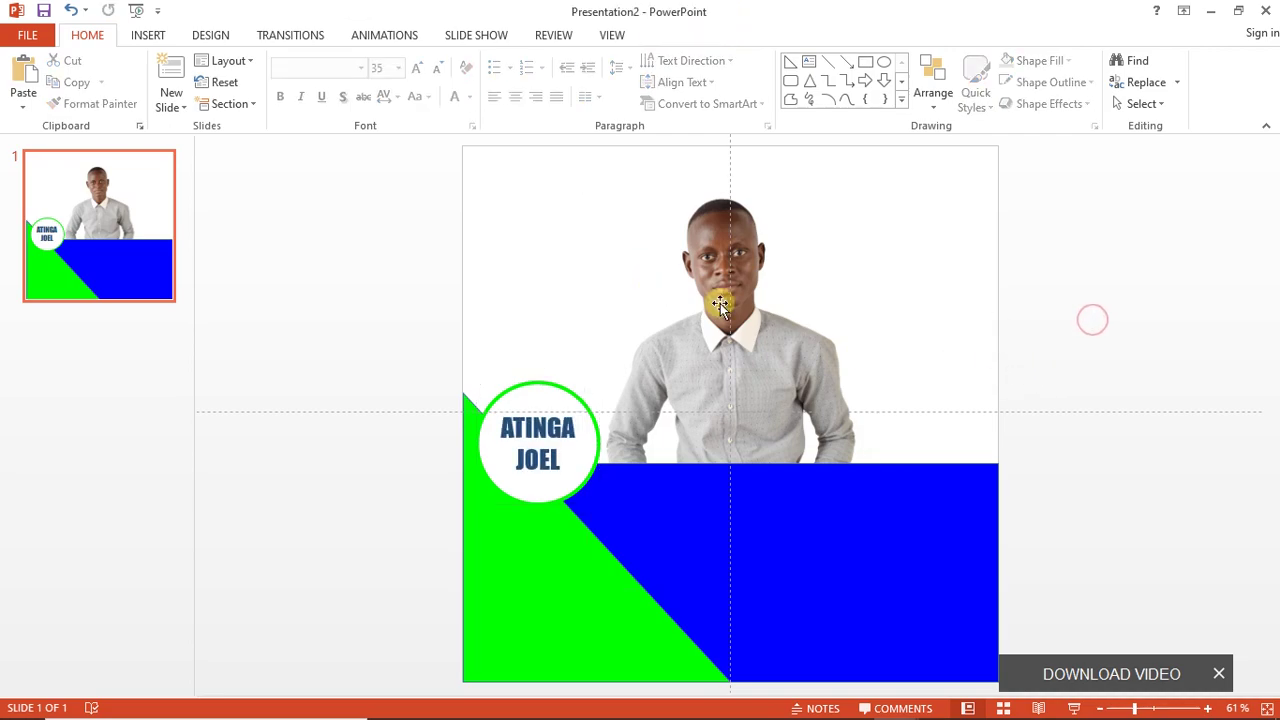
{"action": "mouse_move", "coordinate": [740, 302]}
{"action": "left_mouse_down"}
{"action": "mouse_move", "coordinate": [731, 297]}
{"action": "mouse_move", "coordinate": [737, 320]}
{"action": "mouse_move", "coordinate": [737, 240]}
{"action": "mouse_move", "coordinate": [742, 320]}
{"action": "left_mouse_up"}
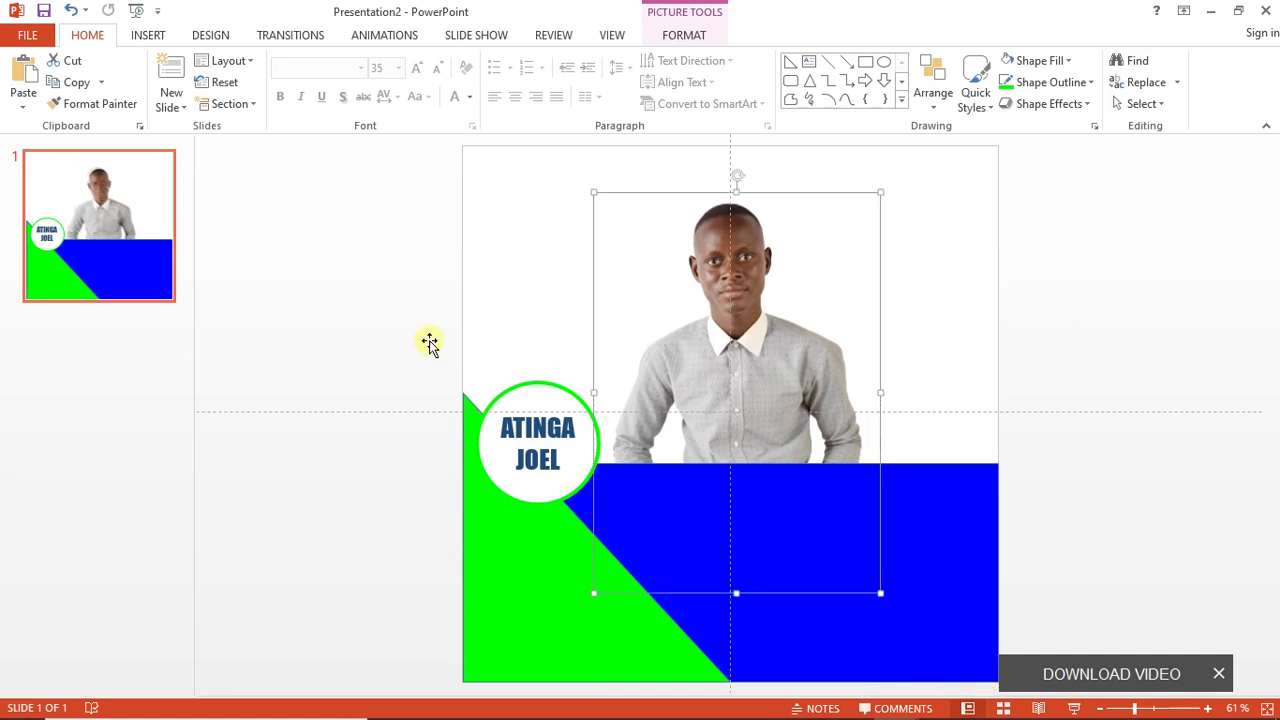
{"action": "left_click", "coordinate": [224, 311]}
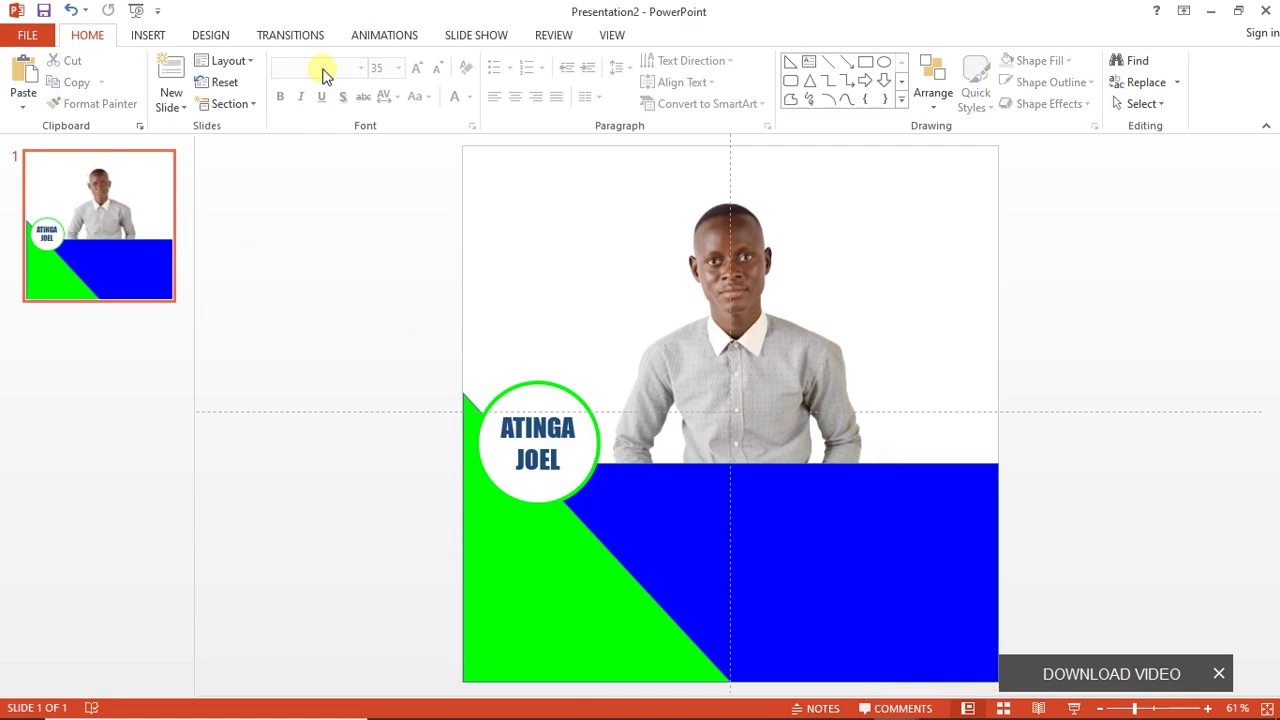
Insert a first-row WordArt on the blue band and make it read 'as'.
{"action": "left_click", "coordinate": [156, 36]}
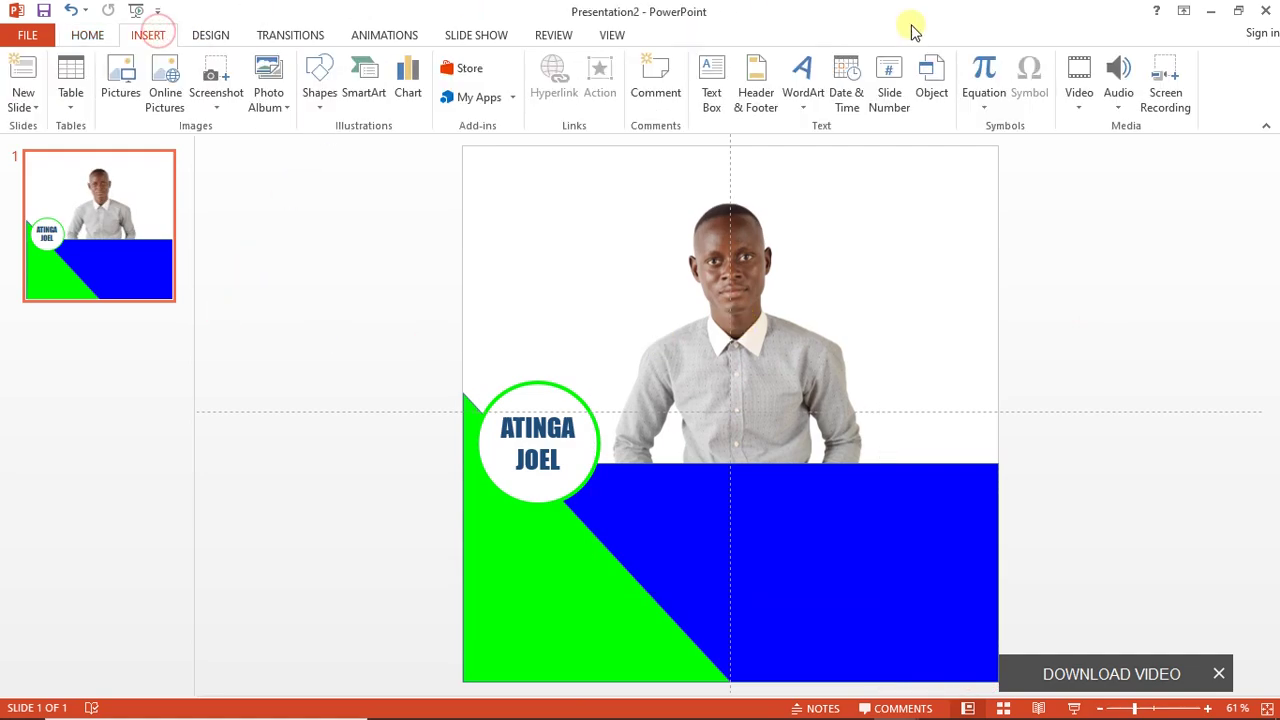
{"action": "left_click", "coordinate": [808, 100]}
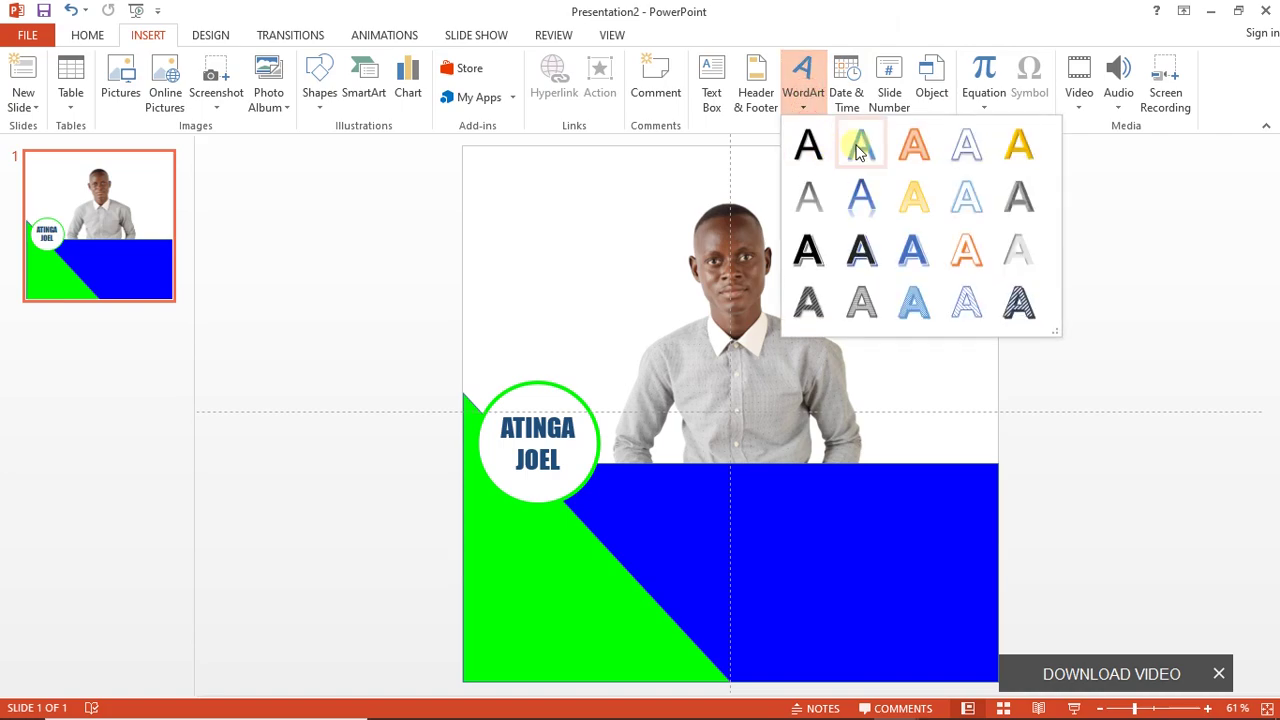
{"action": "left_click", "coordinate": [800, 150]}
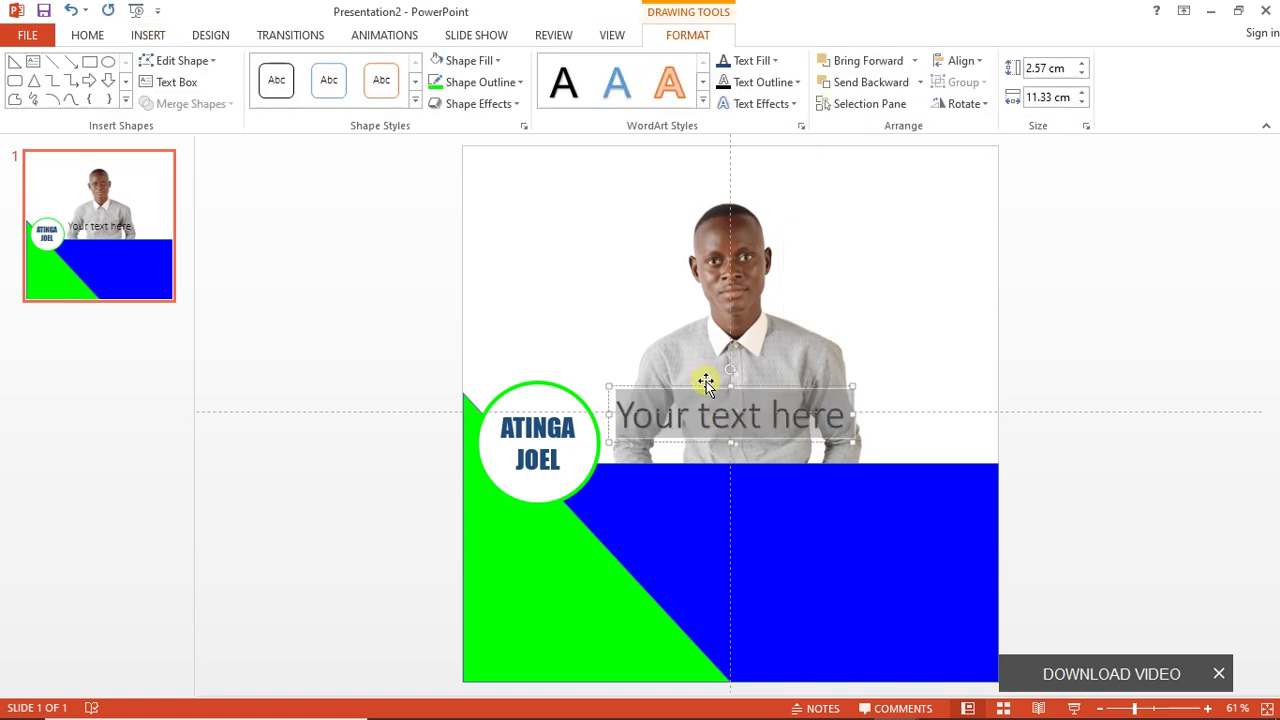
{"action": "left_click_drag", "start_coordinate": [706, 386], "coordinate": [772, 477]}
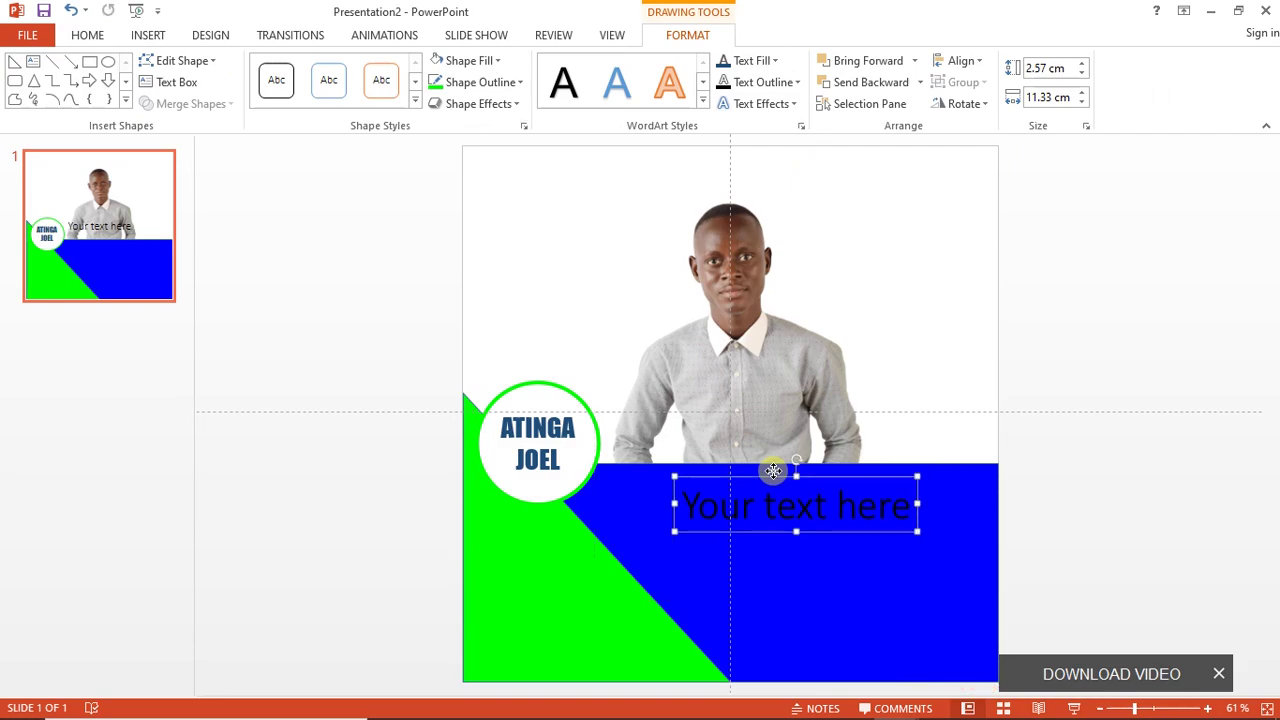
{"action": "key", "text": "ctrl+a"}
{"action": "type", "text": "AS"}
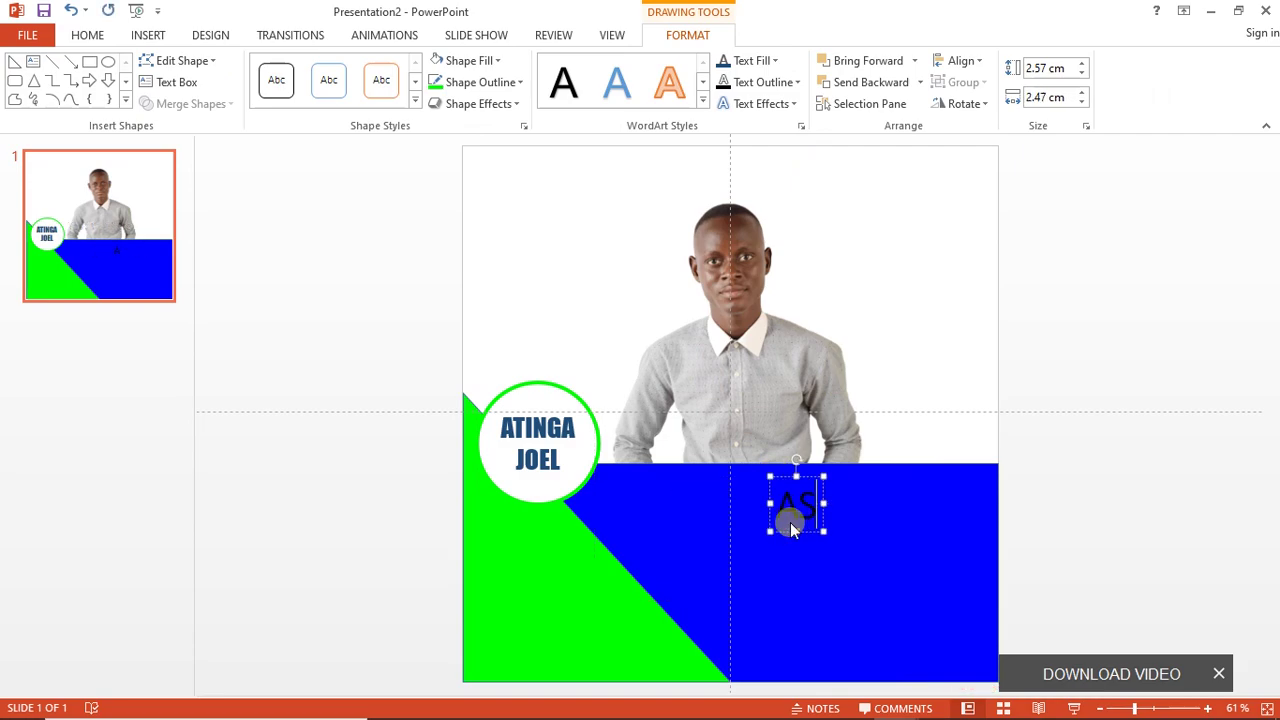
{"action": "key", "text": "BackSpace"}
{"action": "key", "text": "BackSpace"}
{"action": "type", "text": "as"}
Apply the Style script font to the 'as' text.
{"action": "left_click", "coordinate": [90, 36]}
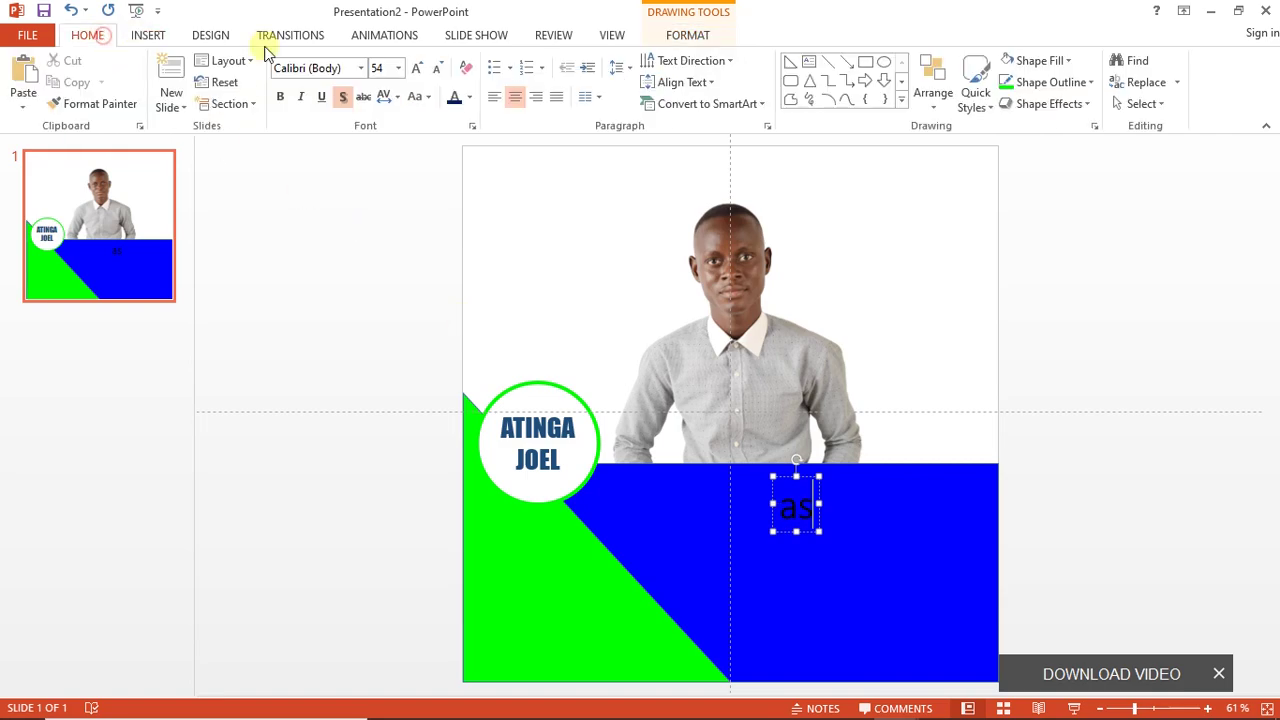
{"action": "left_click", "coordinate": [362, 68]}
{"action": "type", "text": "Style"}
{"action": "key", "text": "Return"}
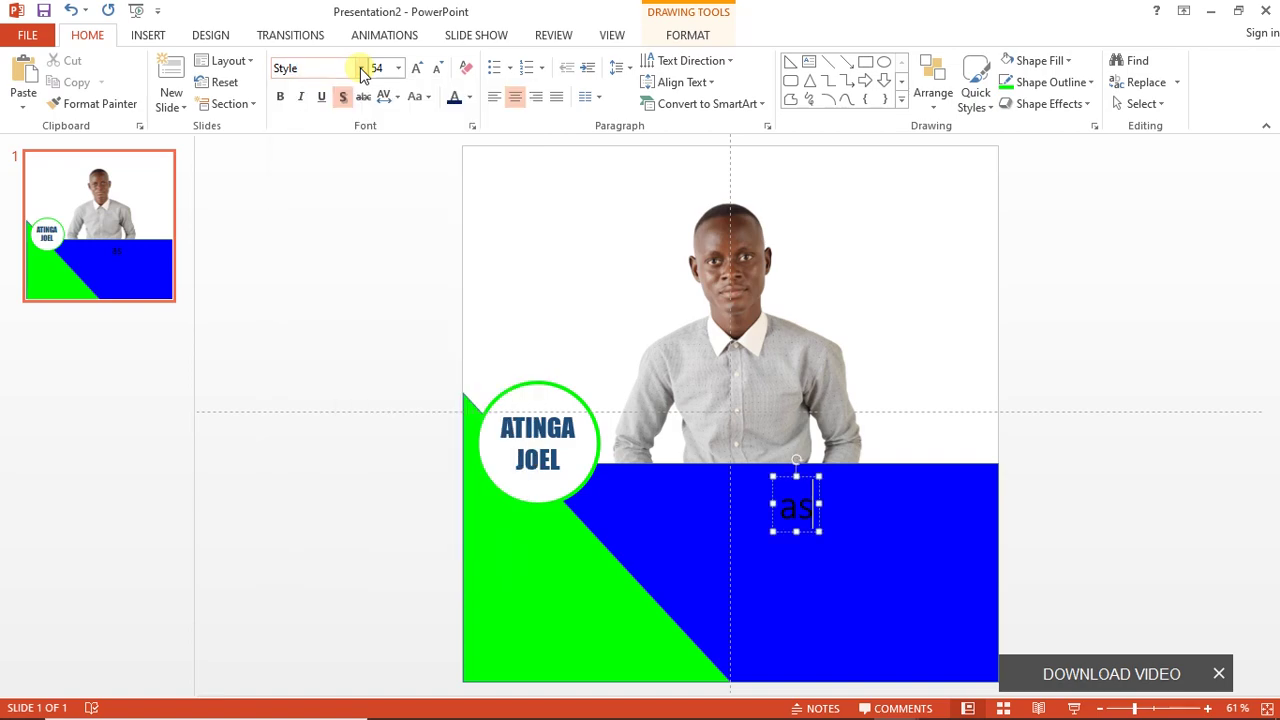
{"action": "double_click", "coordinate": [819, 505]}
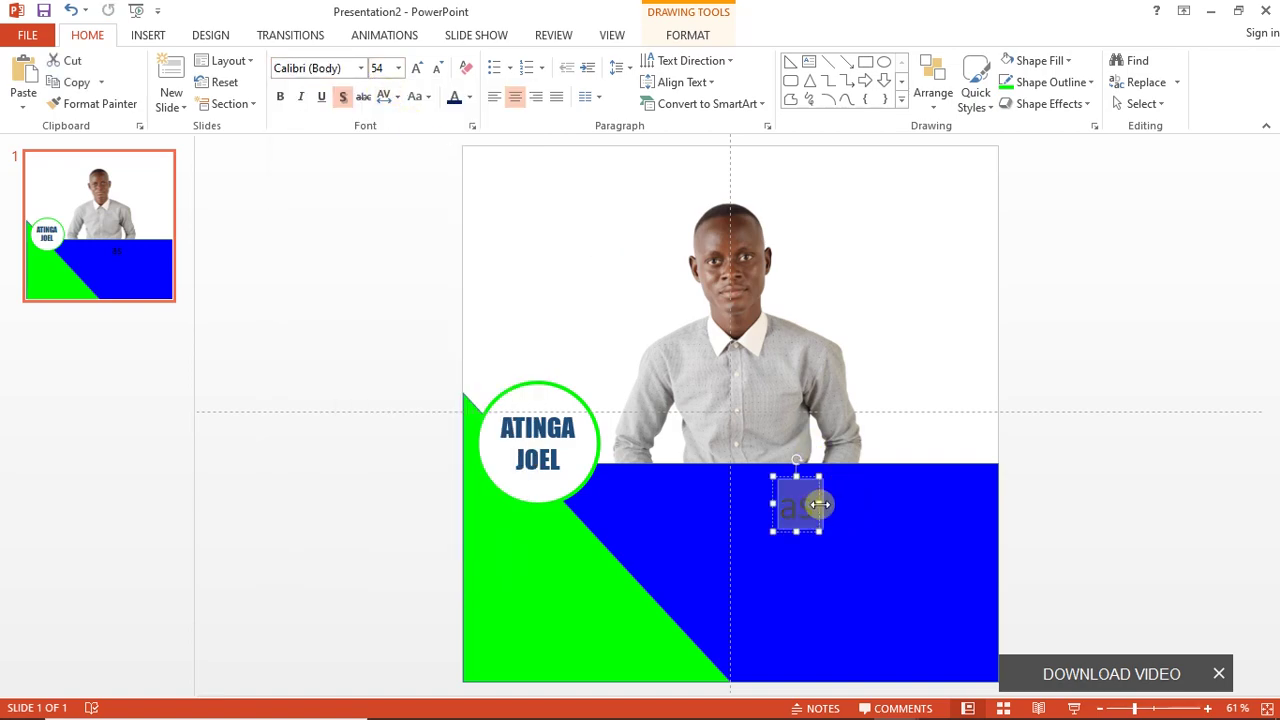
{"action": "left_click", "coordinate": [361, 69]}
{"action": "type", "text": "s"}
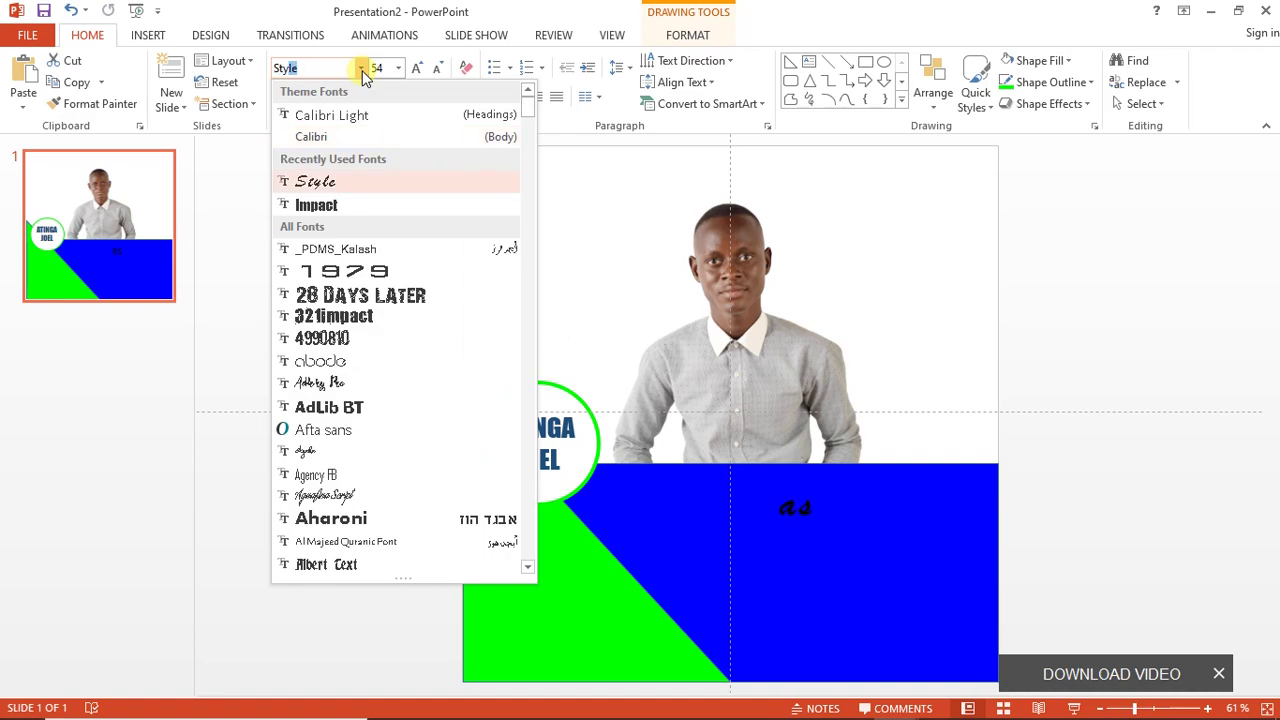
{"action": "key", "text": "Return"}
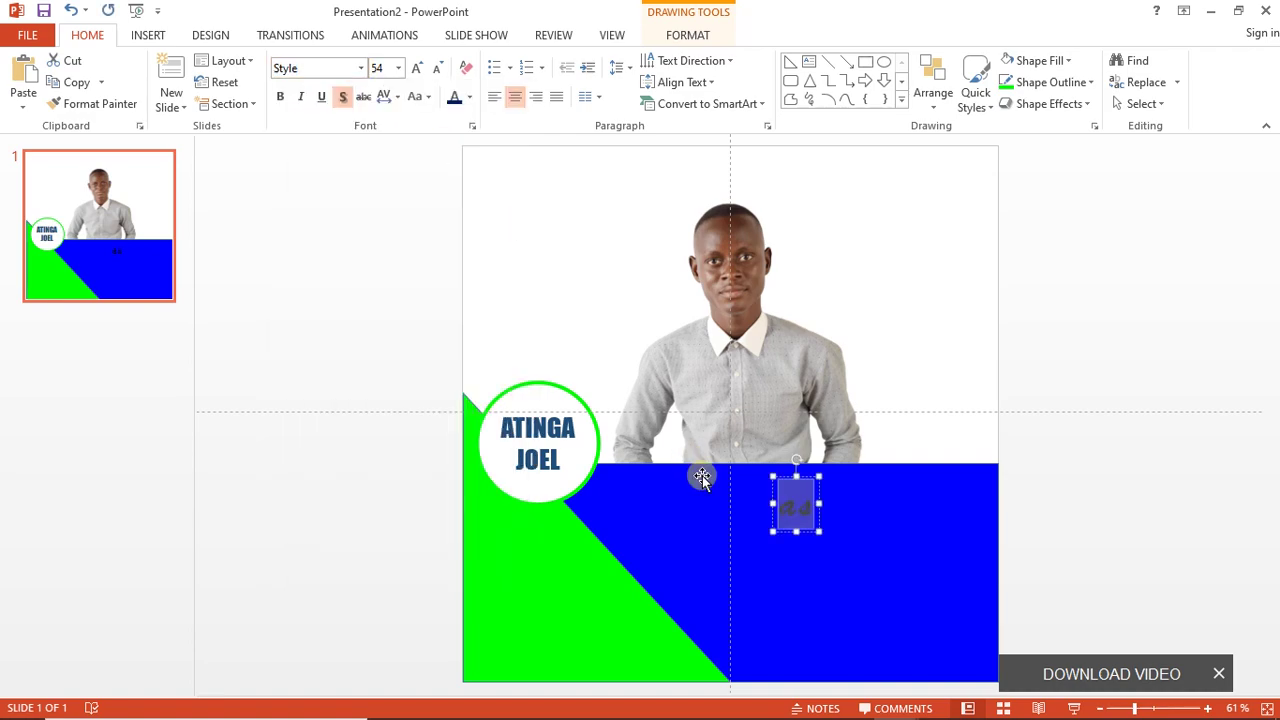
Shift the 'as' box slightly right and make its text white.
{"action": "left_click", "coordinate": [808, 523]}
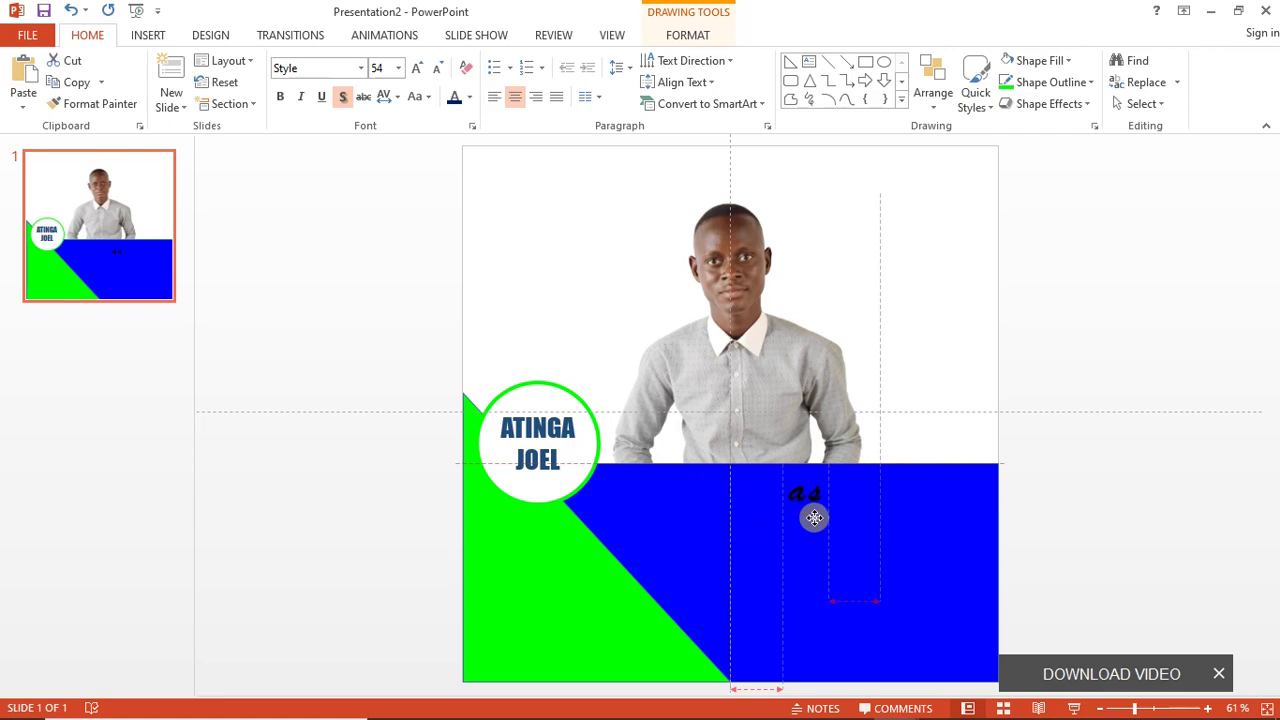
{"action": "left_click_drag", "start_coordinate": [814, 517], "coordinate": [813, 515]}
{"action": "left_click", "coordinate": [687, 35]}
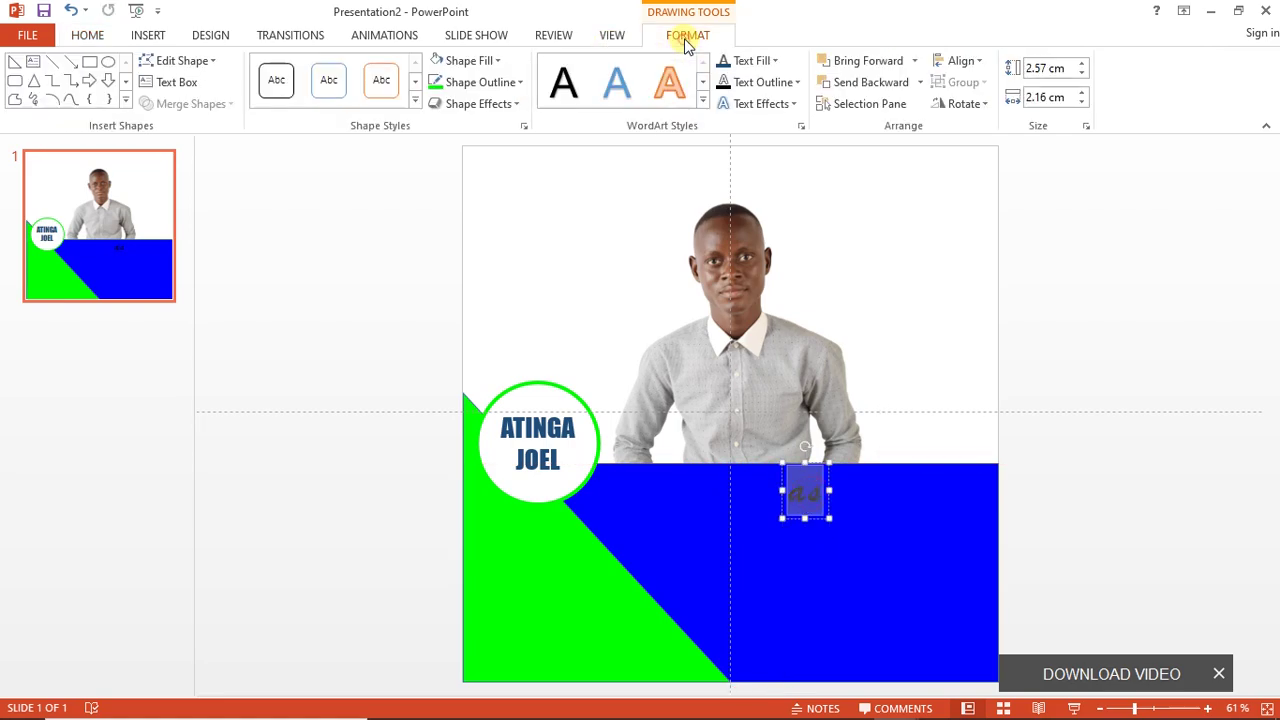
{"action": "left_click", "coordinate": [756, 61]}
{"action": "left_click", "coordinate": [724, 105]}
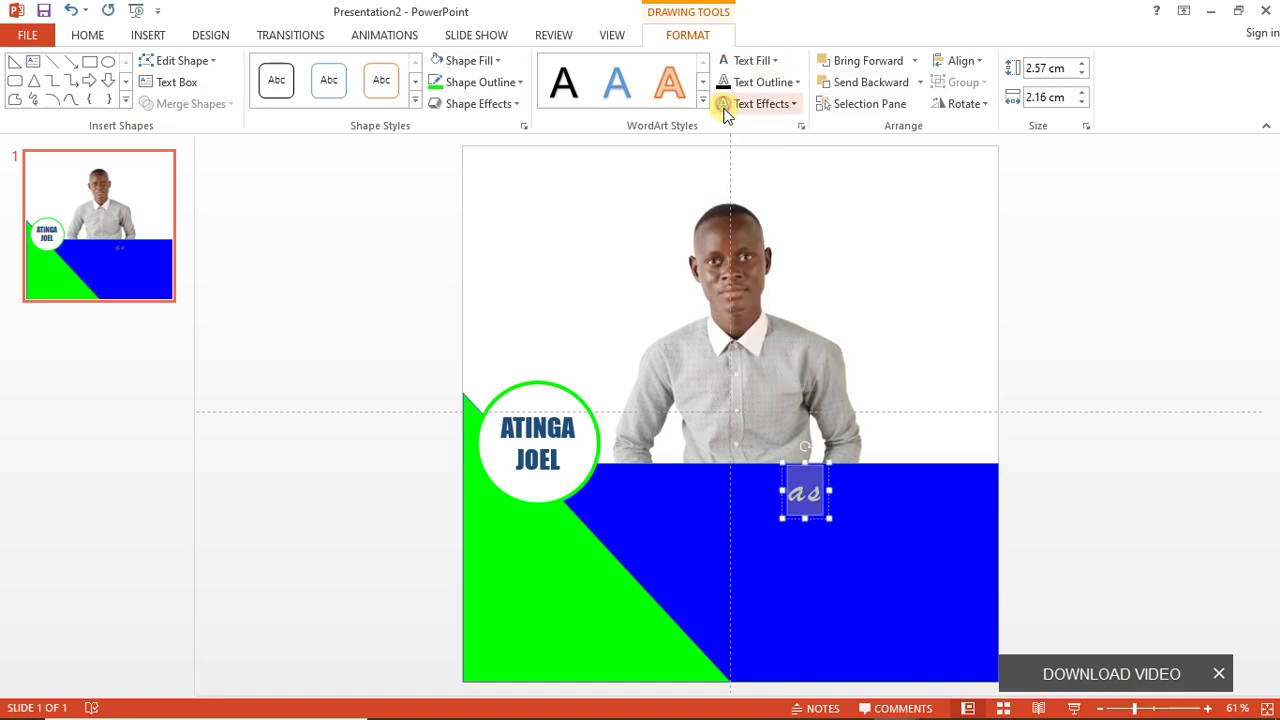
{"action": "left_click", "coordinate": [805, 569]}
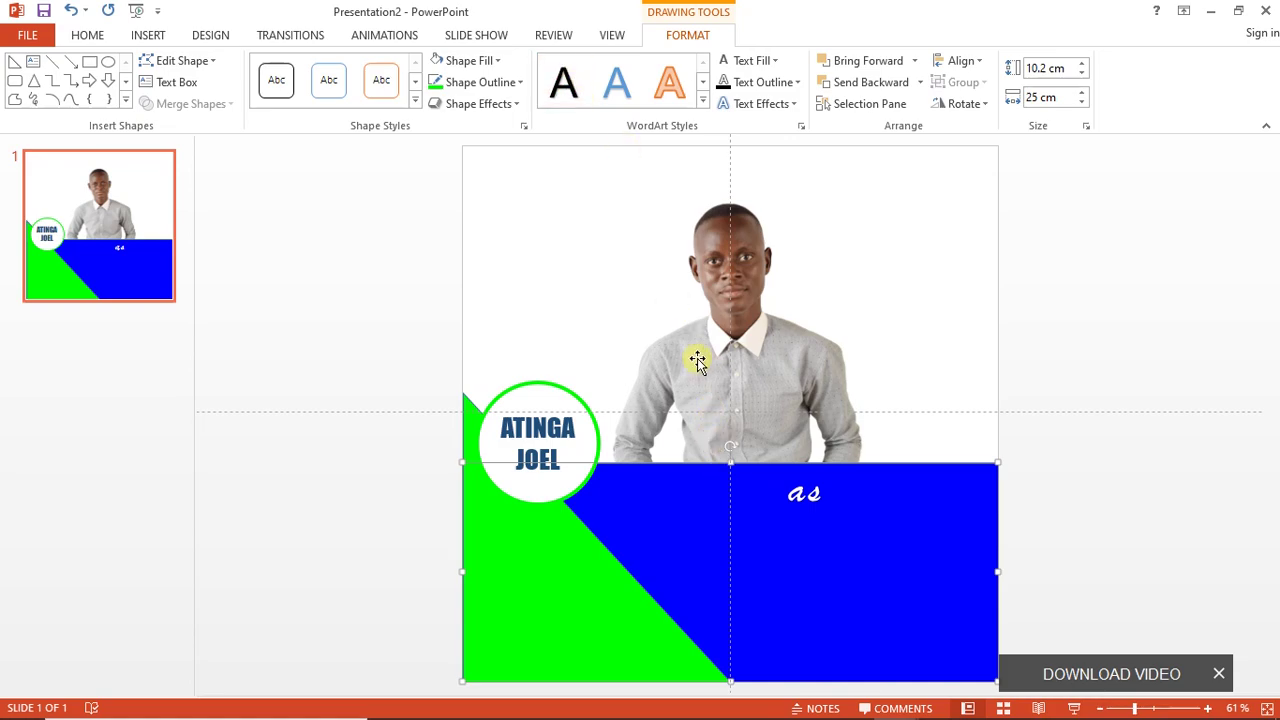
Insert a plain black WordArt below 'as' reading 'FAS level 200 Rep'.
{"action": "left_click", "coordinate": [150, 33]}
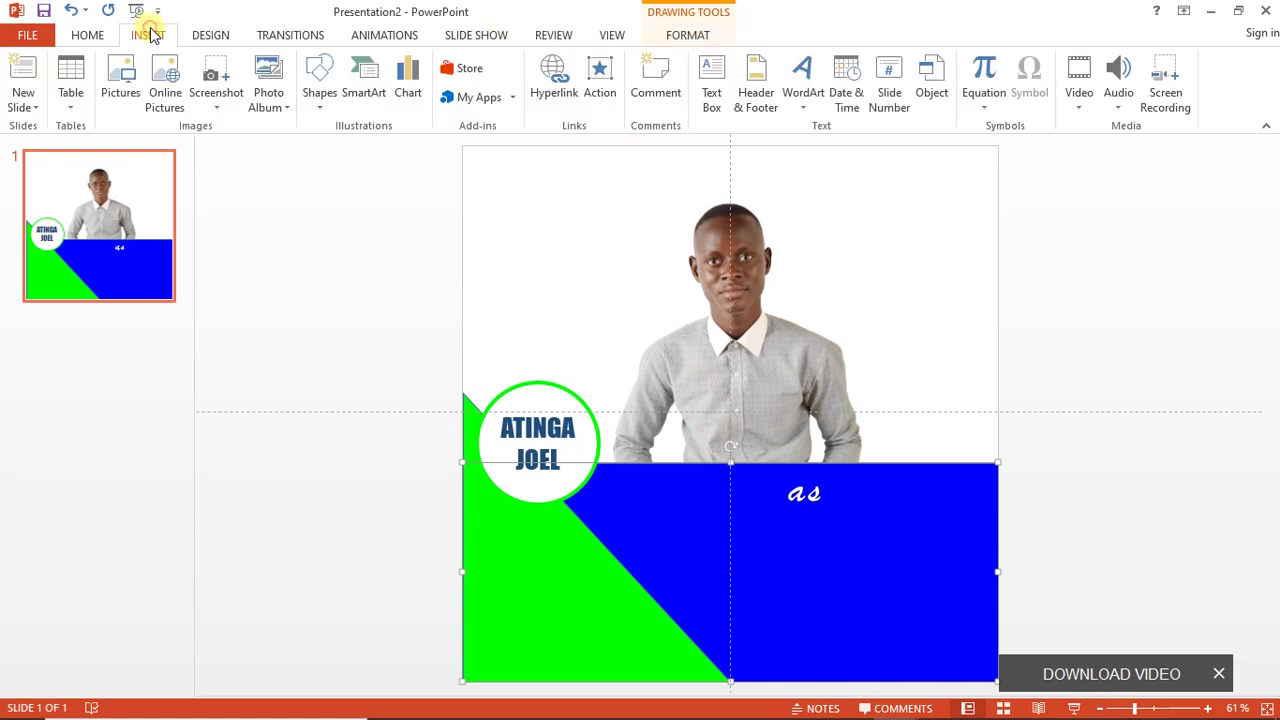
{"action": "left_click", "coordinate": [804, 95]}
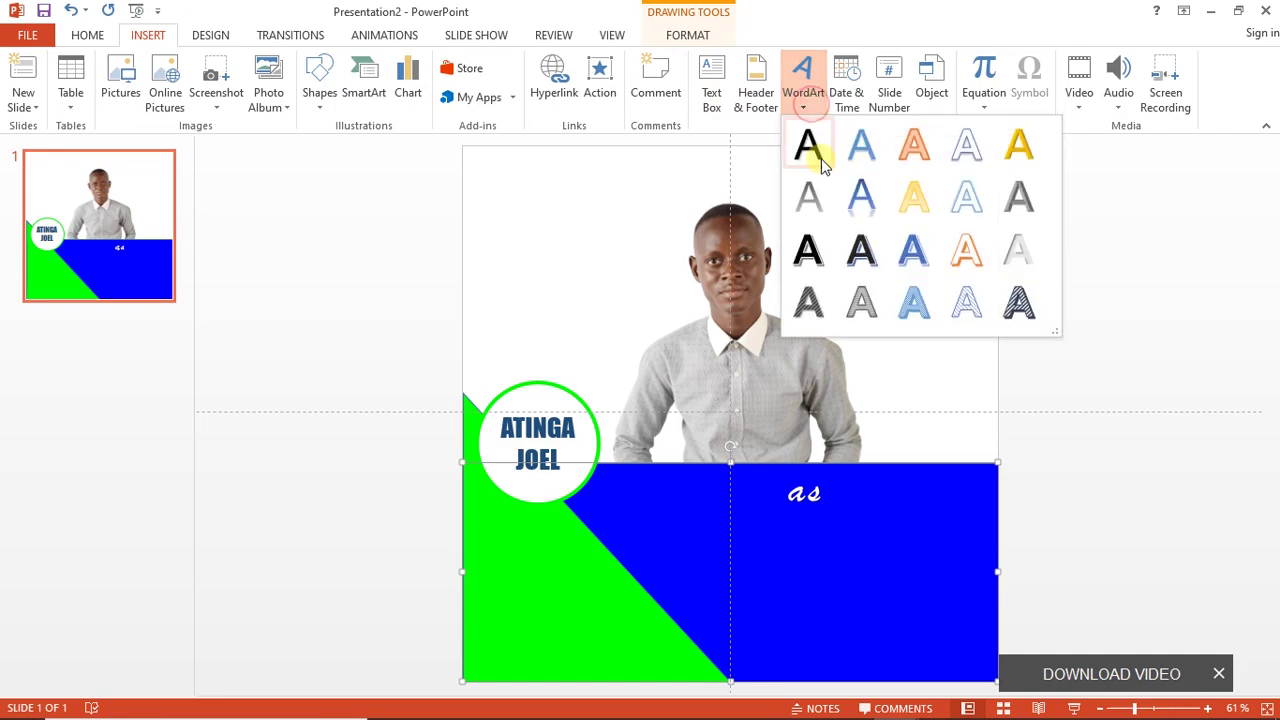
{"action": "left_click", "coordinate": [822, 163]}
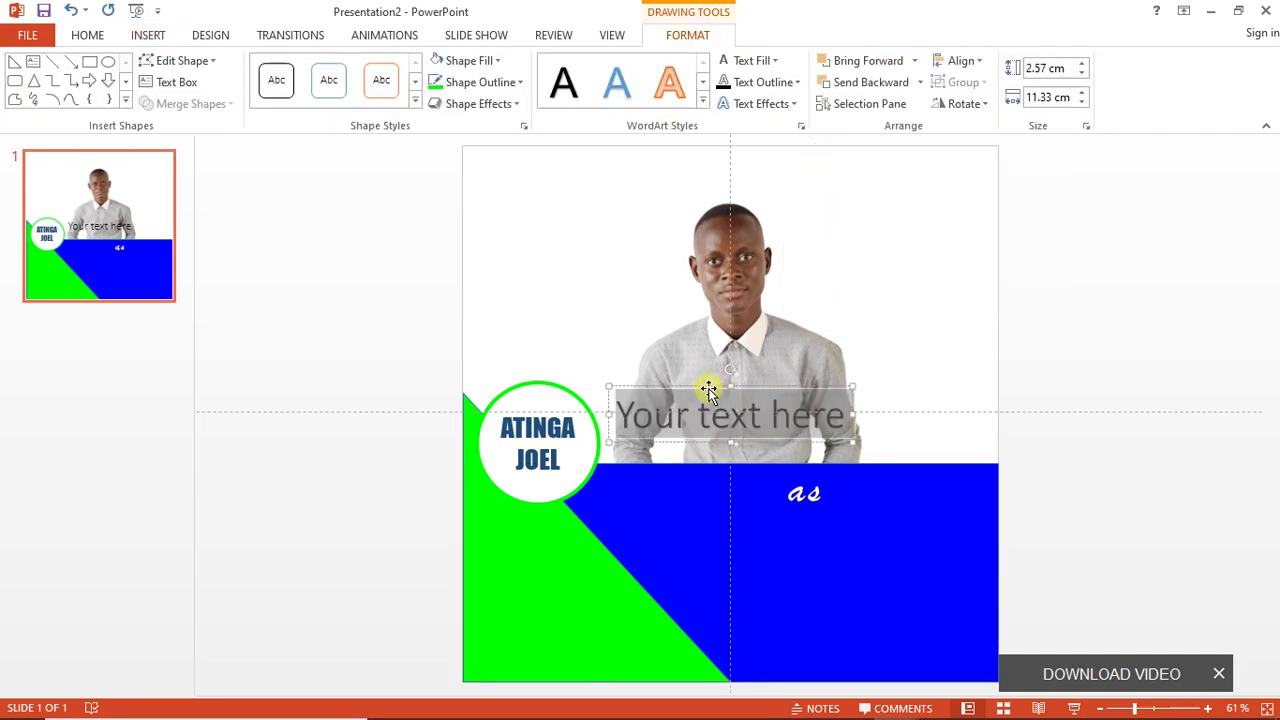
{"action": "left_click_drag", "start_coordinate": [708, 390], "coordinate": [776, 513]}
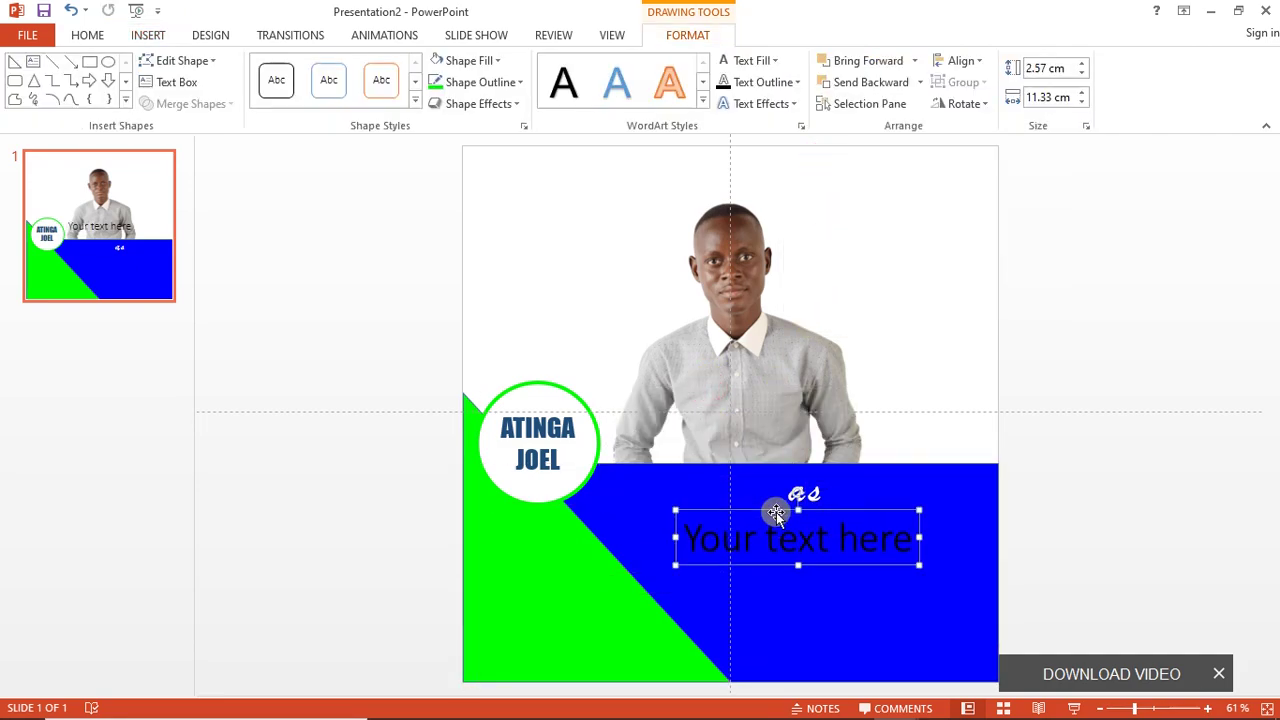
{"action": "triple_click", "coordinate": [776, 527]}
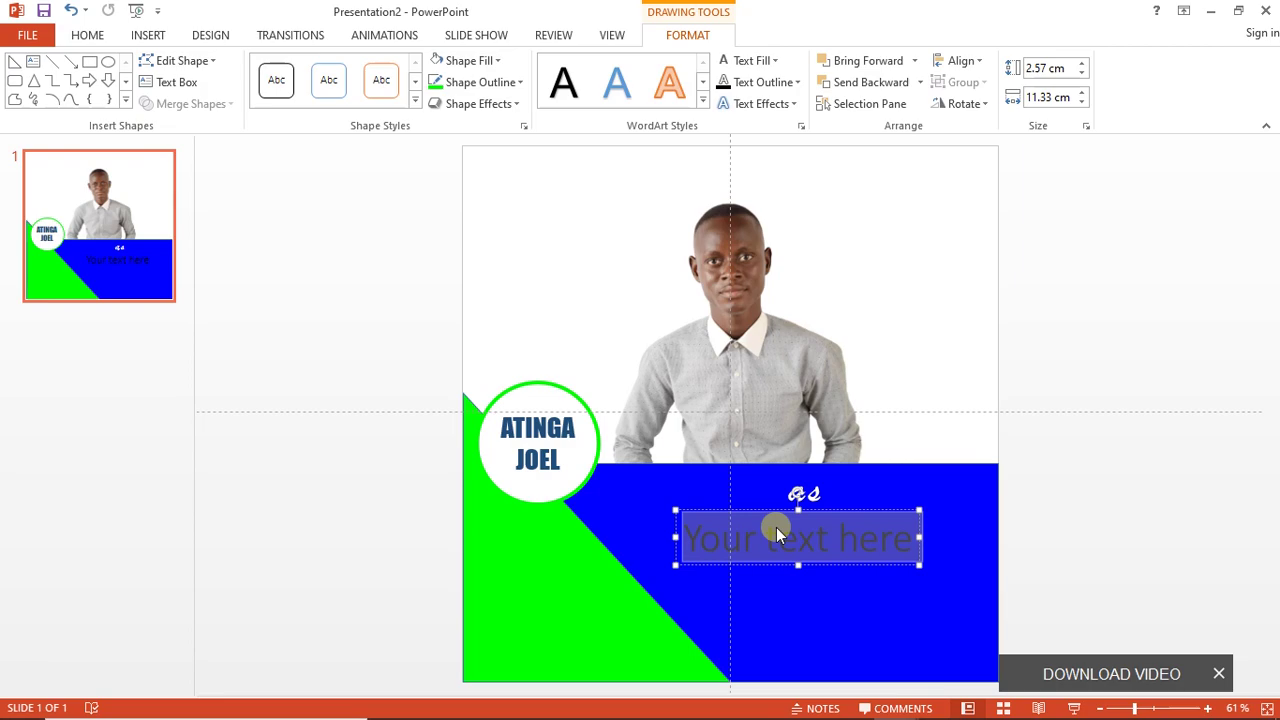
{"action": "type", "text": "FAS Re"}
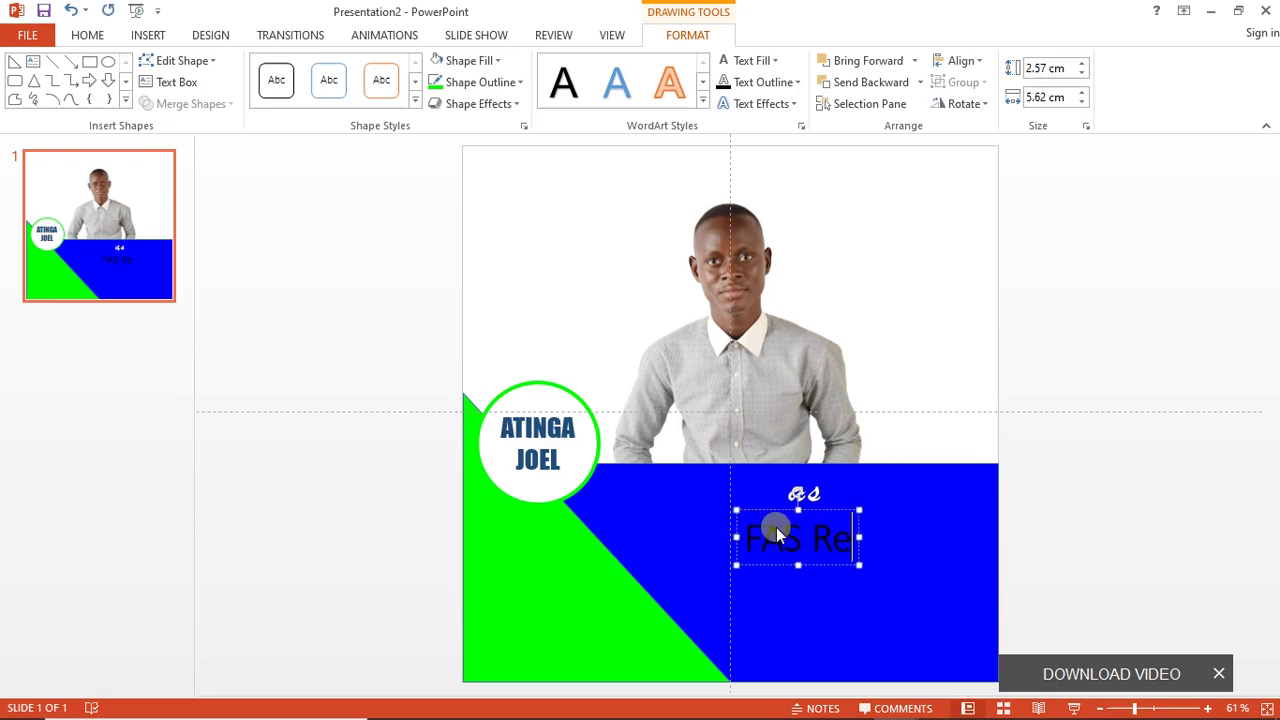
{"action": "key", "text": "BackSpace"}
{"action": "key", "text": "BackSpace"}
{"action": "type", "text": "level"}
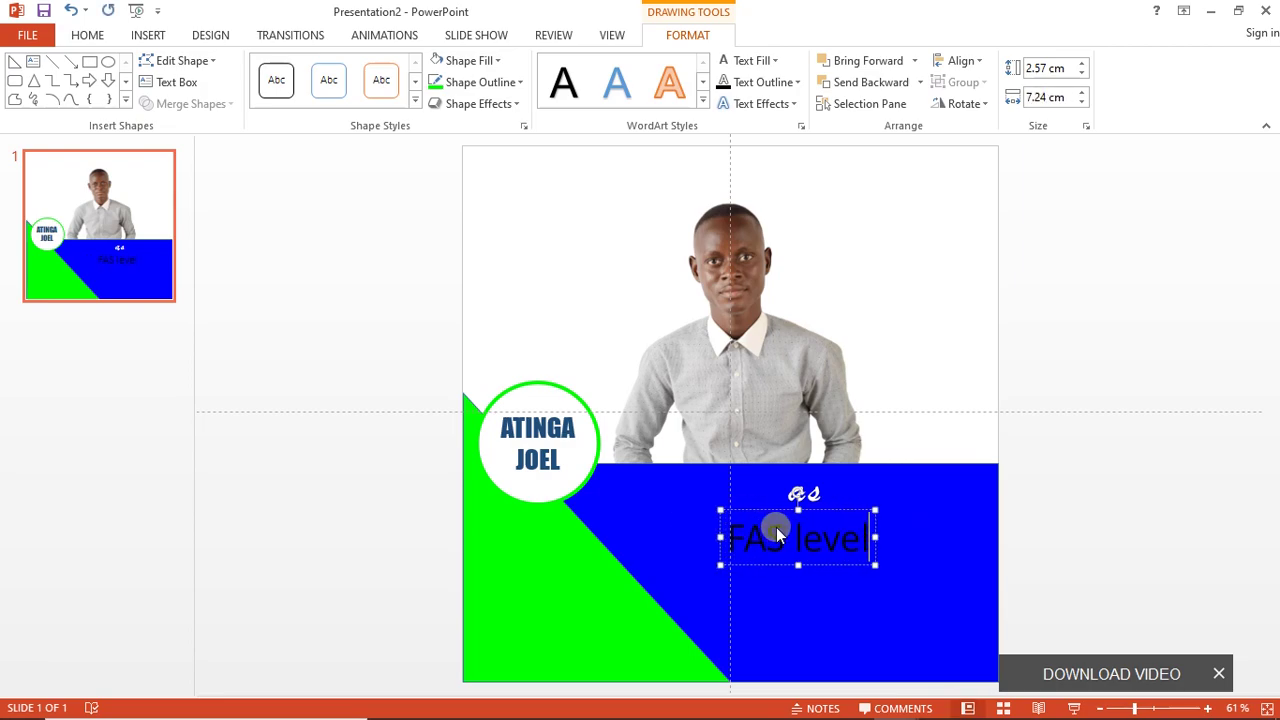
{"action": "type", "text": " 200 Rep"}
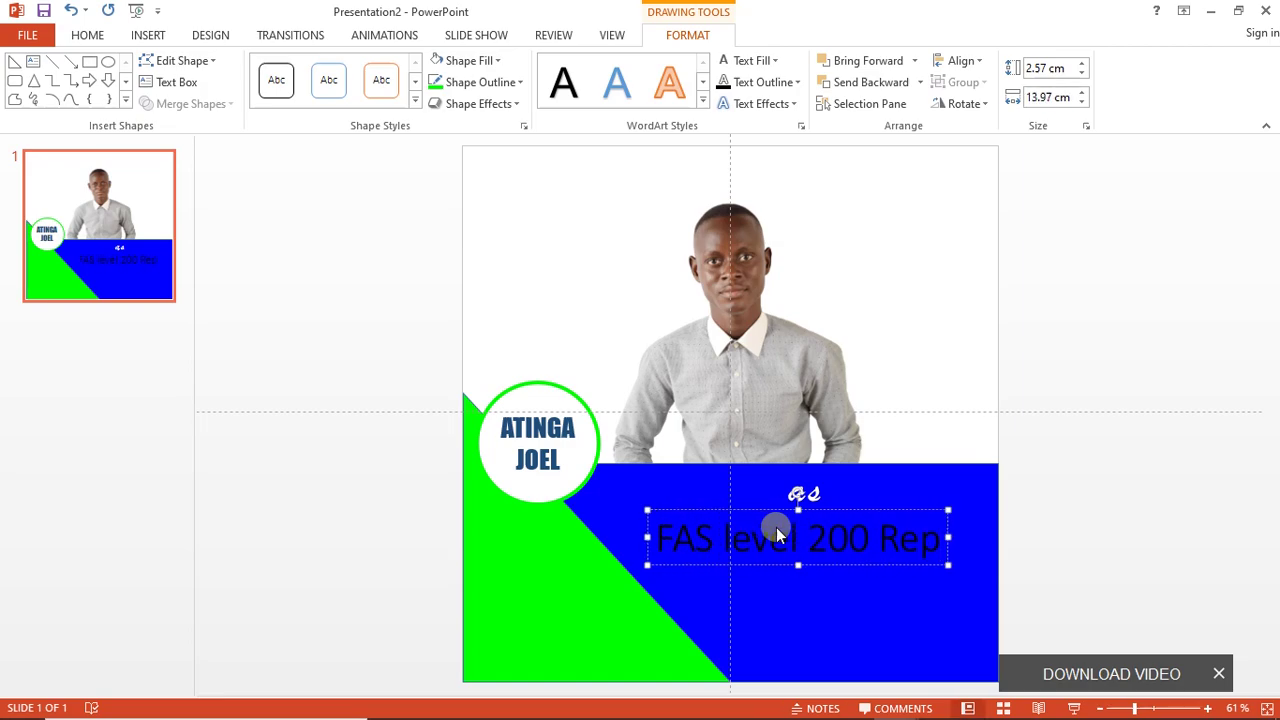
Set 'FAS level 200 Rep' to Arial 40 pt and nudge it into position.
{"action": "triple_click", "coordinate": [741, 558]}
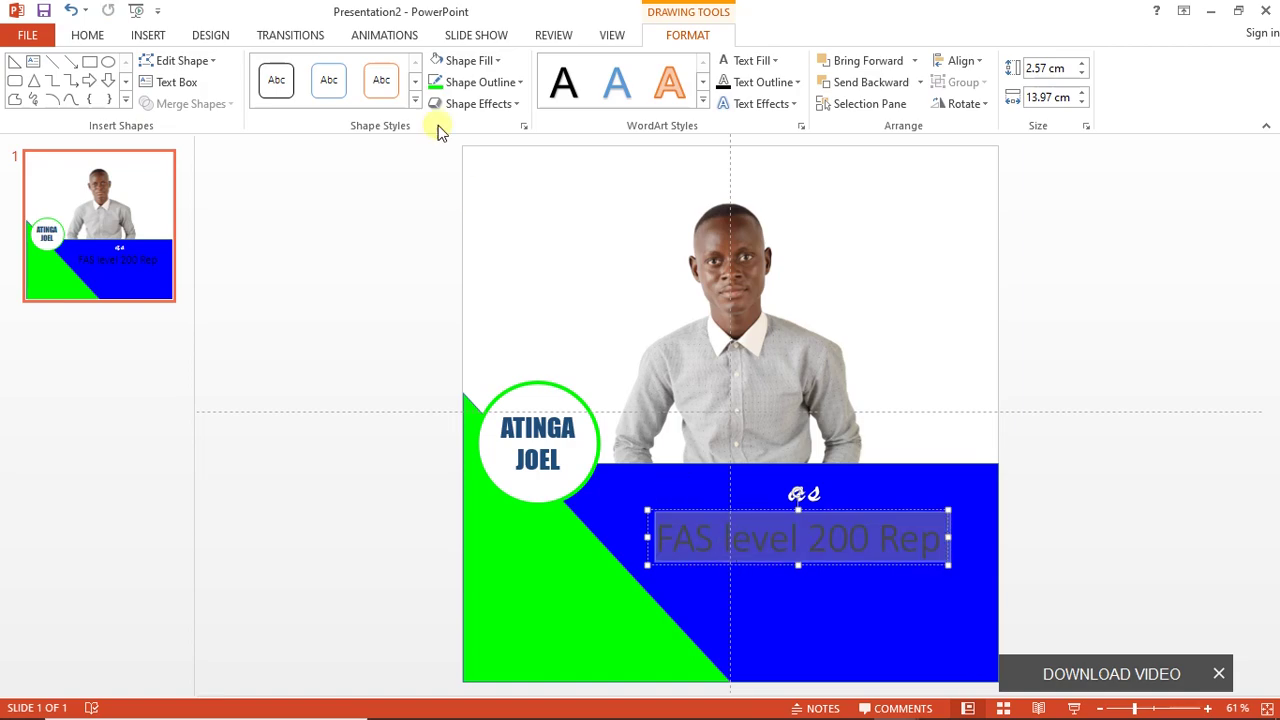
{"action": "left_click", "coordinate": [106, 40]}
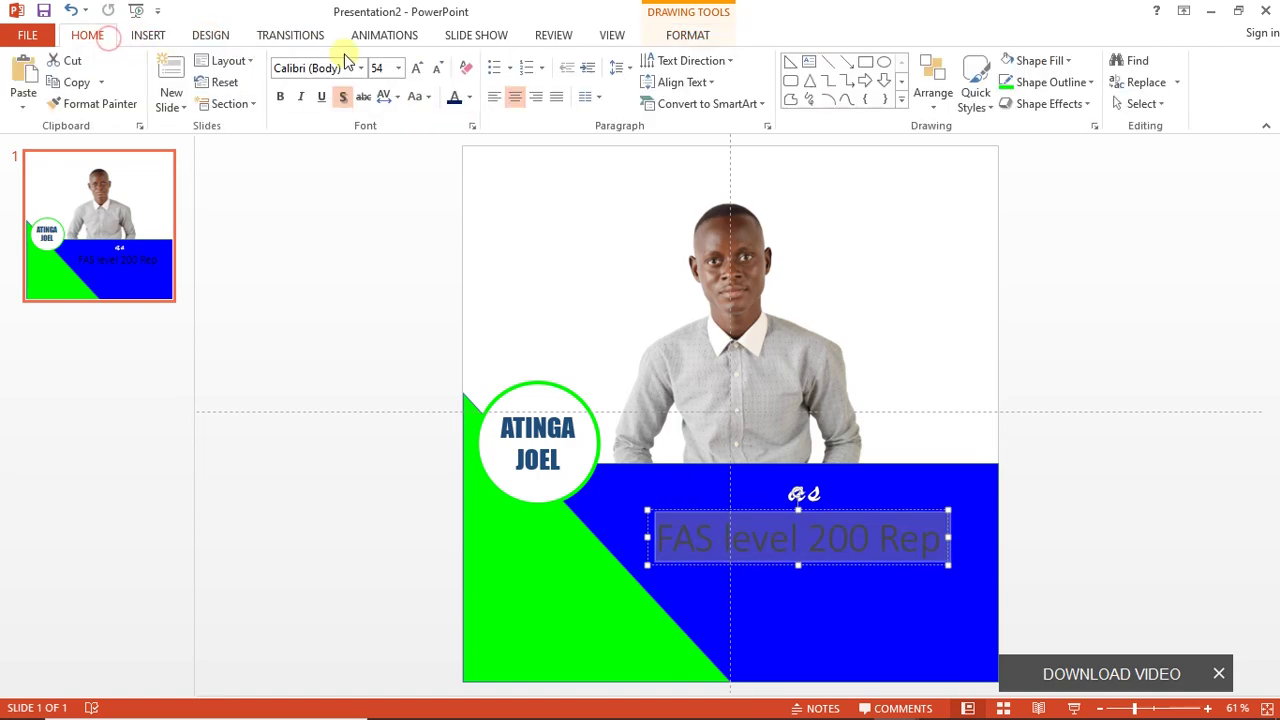
{"action": "left_click", "coordinate": [362, 68]}
{"action": "type", "text": "Arial"}
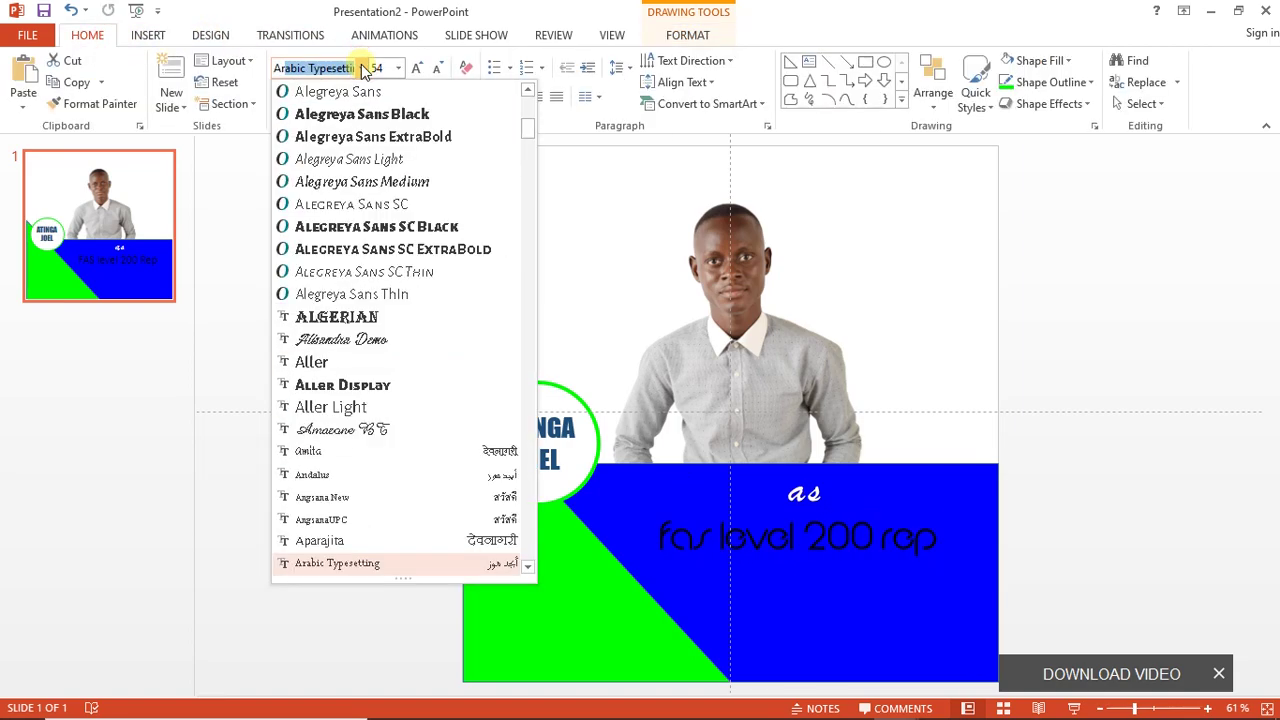
{"action": "key", "text": "Return"}
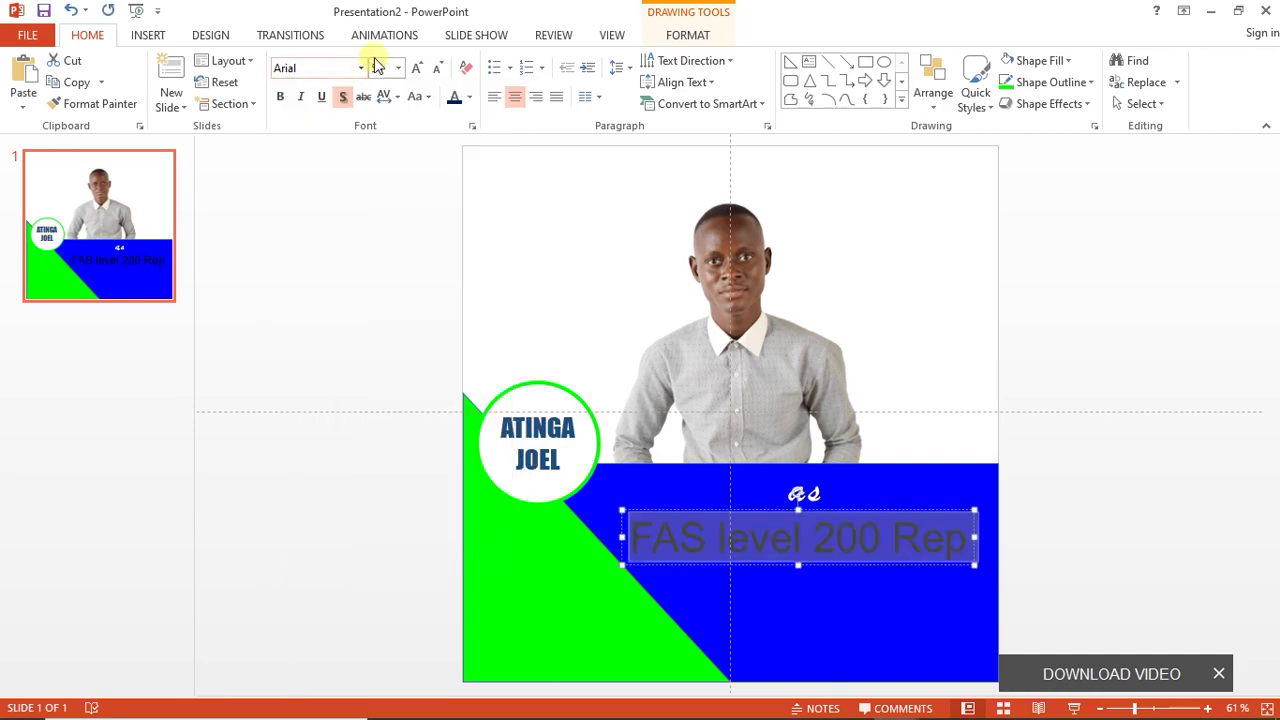
{"action": "left_click", "coordinate": [441, 72]}
{"action": "left_click", "coordinate": [441, 72]}
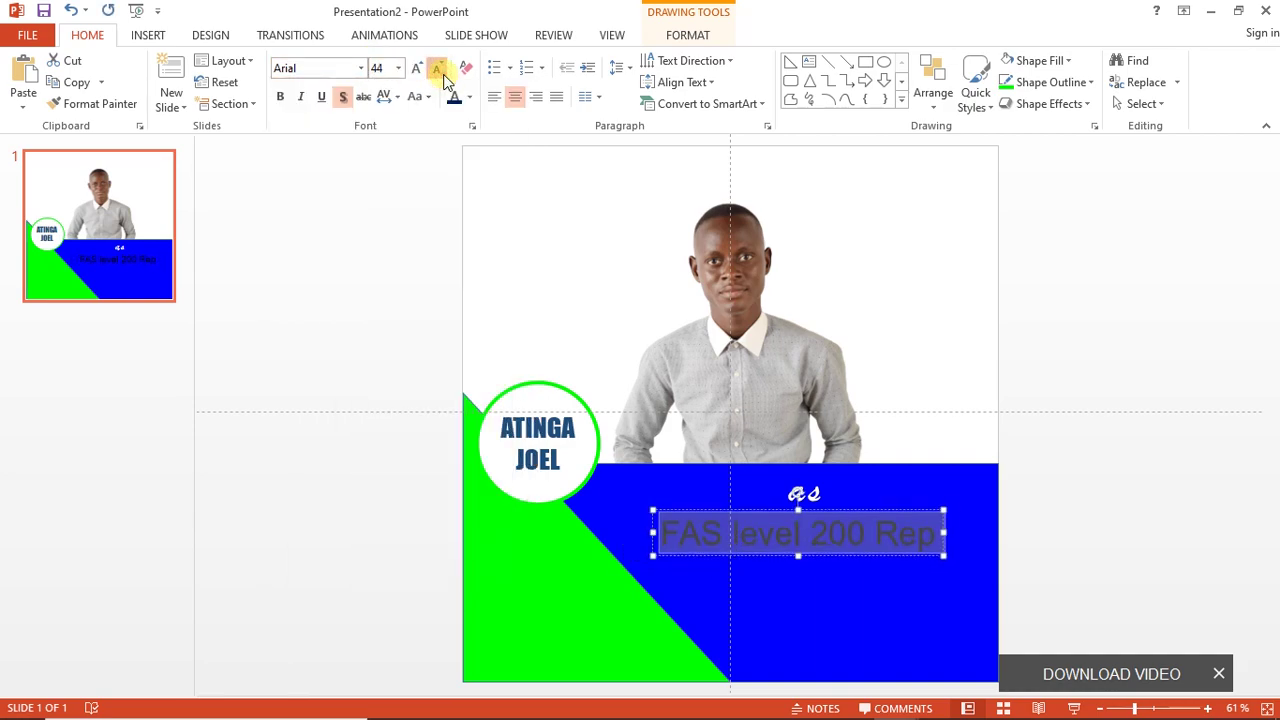
{"action": "left_click", "coordinate": [441, 72]}
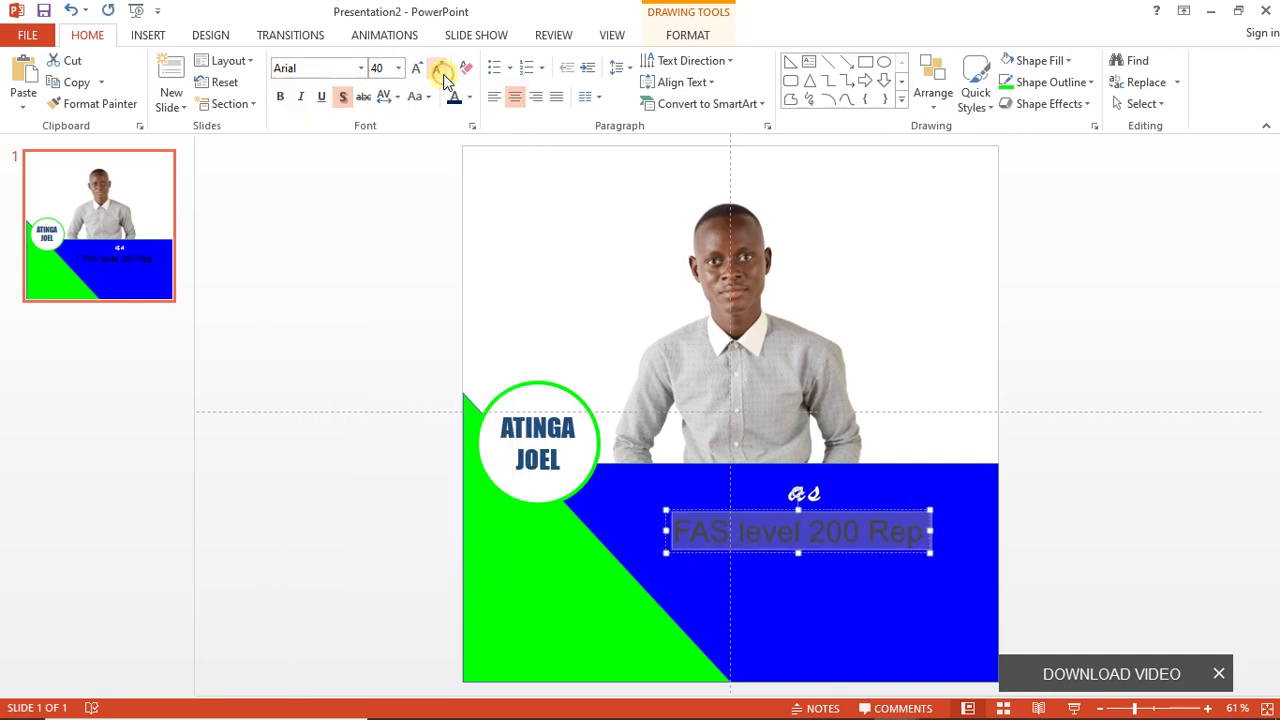
{"action": "left_click", "coordinate": [825, 555]}
{"action": "mouse_move", "coordinate": [825, 555]}
{"action": "left_mouse_down"}
{"action": "mouse_move", "coordinate": [843, 551]}
{"action": "mouse_move", "coordinate": [832, 546]}
{"action": "left_mouse_up"}
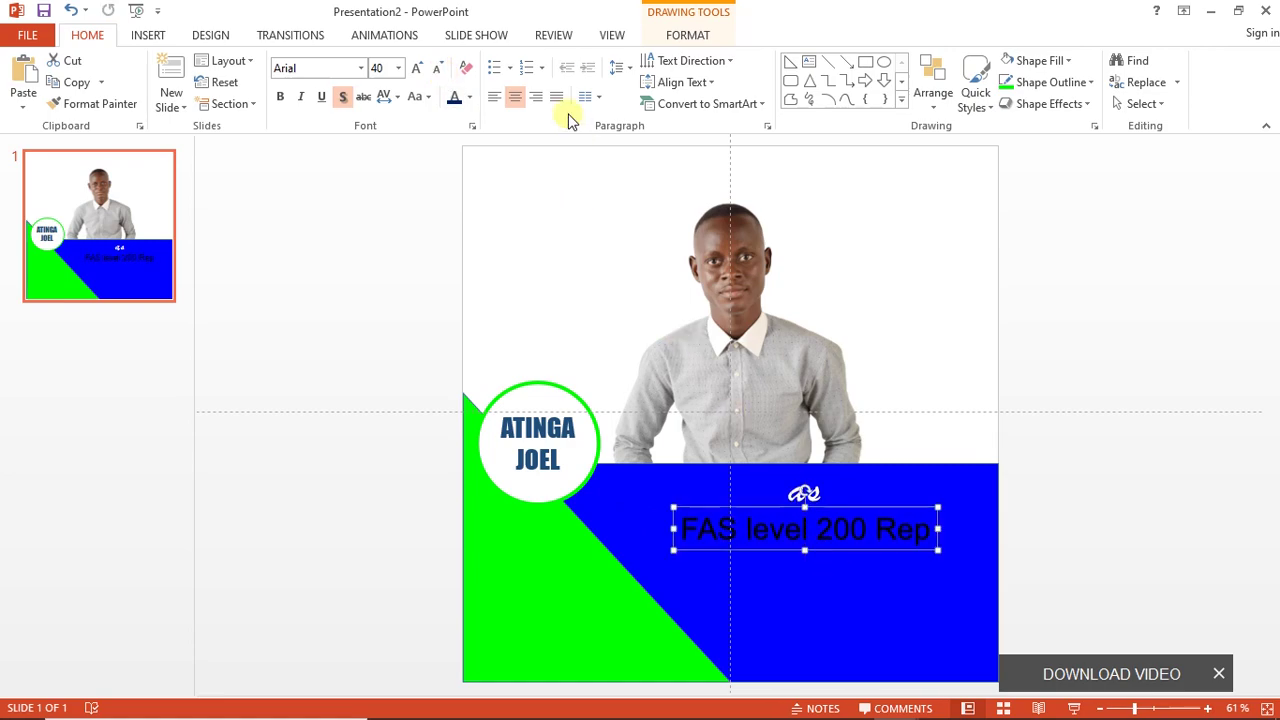
{"action": "left_click", "coordinate": [416, 68]}
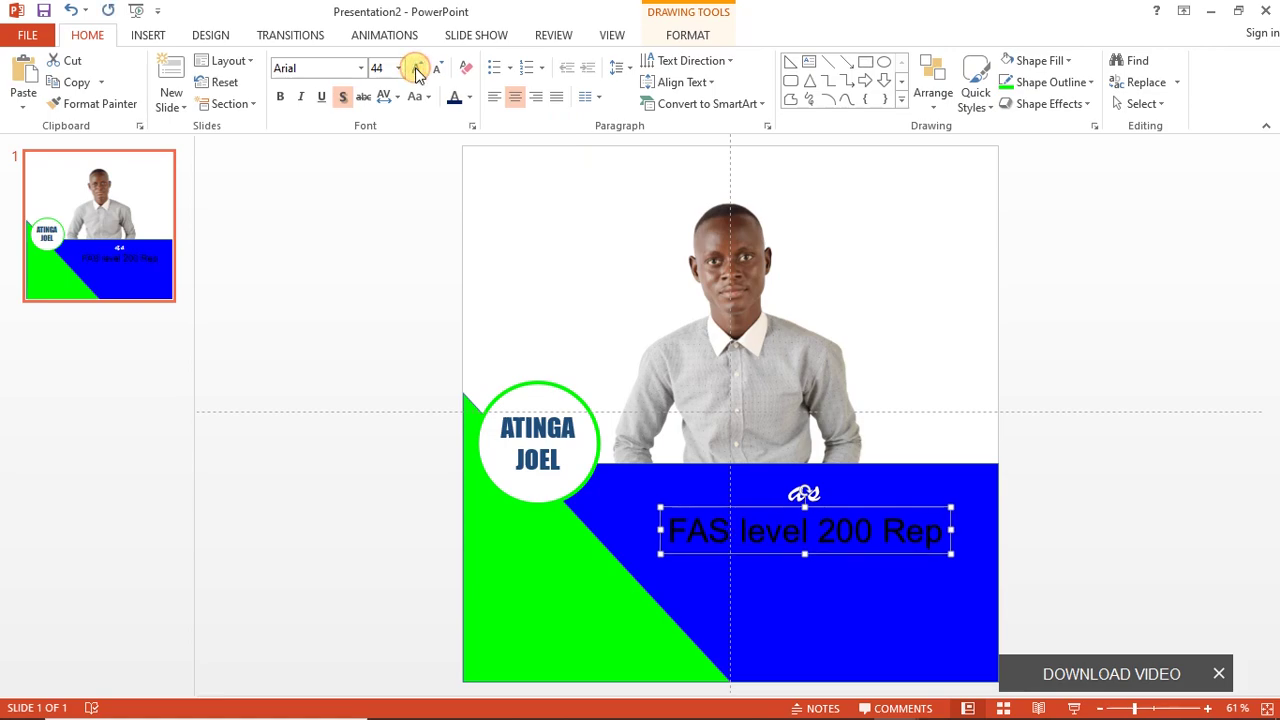
{"action": "left_click", "coordinate": [438, 70]}
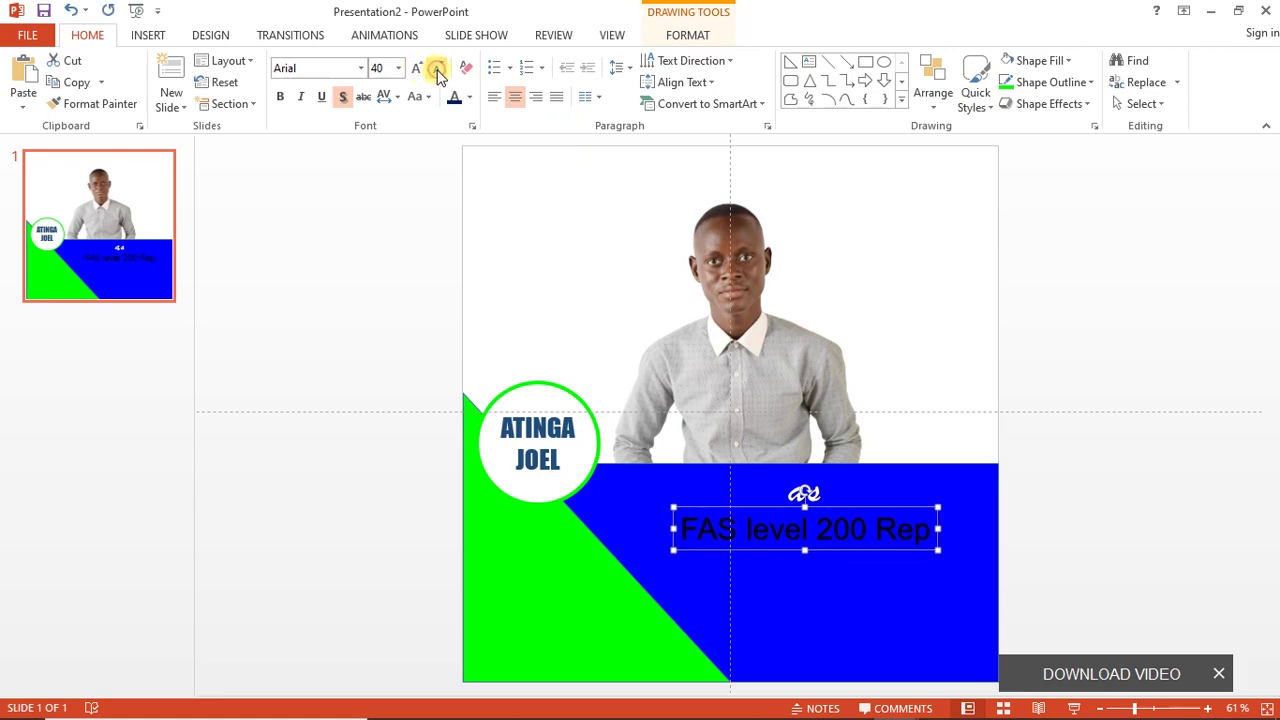
Duplicate the 'as' box below the FAS line and retype it as 'for'.
{"action": "left_click", "coordinate": [842, 591]}
{"action": "left_click", "coordinate": [790, 489]}
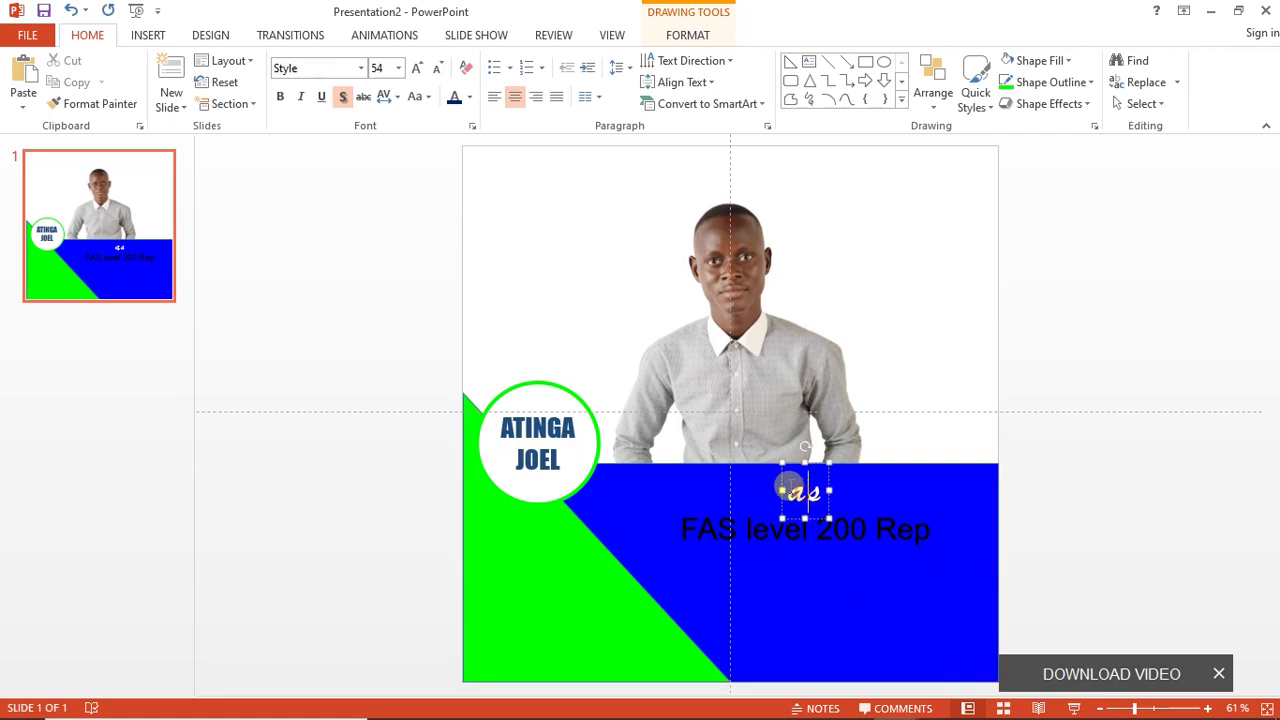
{"action": "left_click", "coordinate": [781, 487]}
{"action": "key", "text": "ctrl+v"}
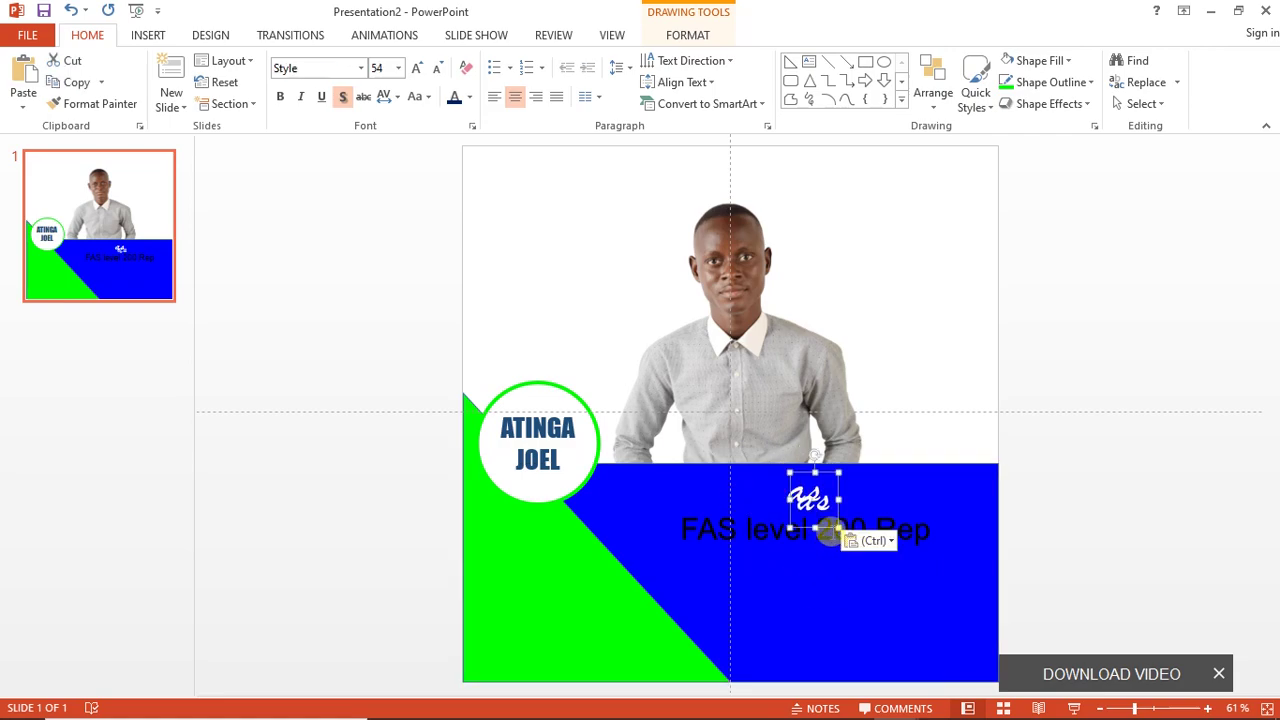
{"action": "left_click_drag", "start_coordinate": [808, 530], "coordinate": [812, 575]}
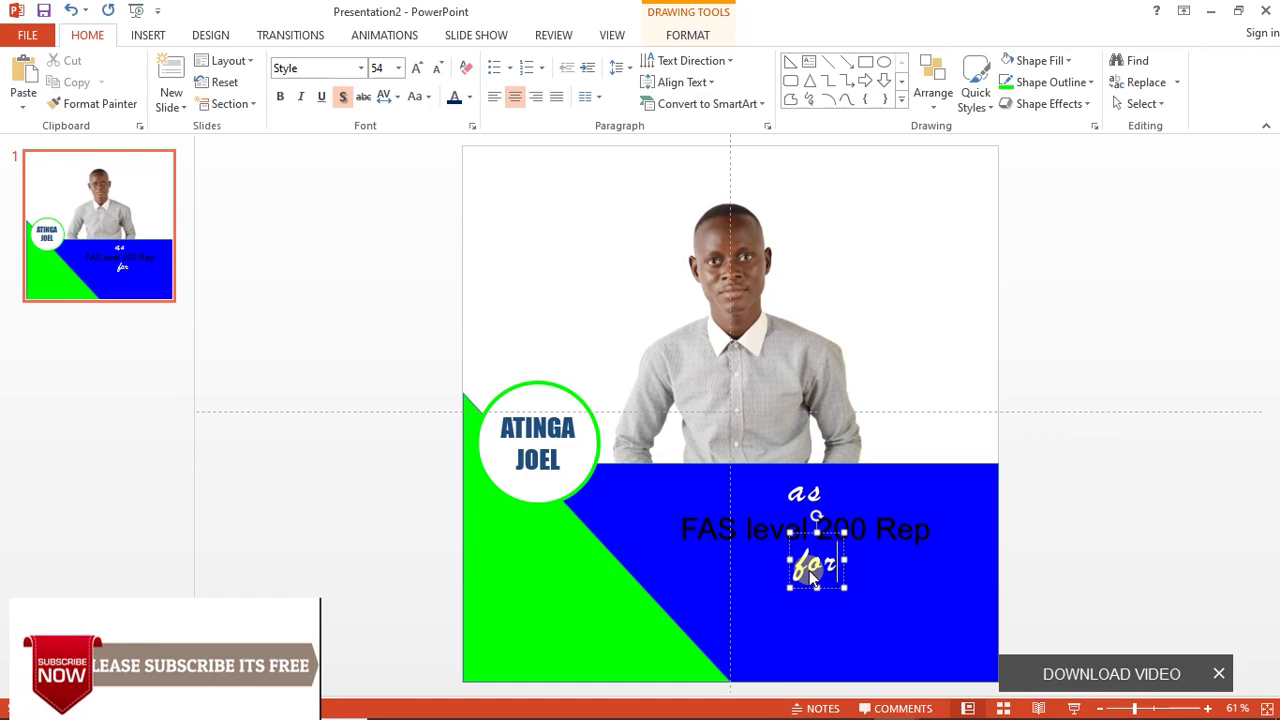
{"action": "type", "text": "for"}
{"action": "left_click", "coordinate": [887, 580]}
Nudge the 'for' and 'FAS level 200 Rep' boxes to tidy the spacing.
{"action": "left_click", "coordinate": [829, 576]}
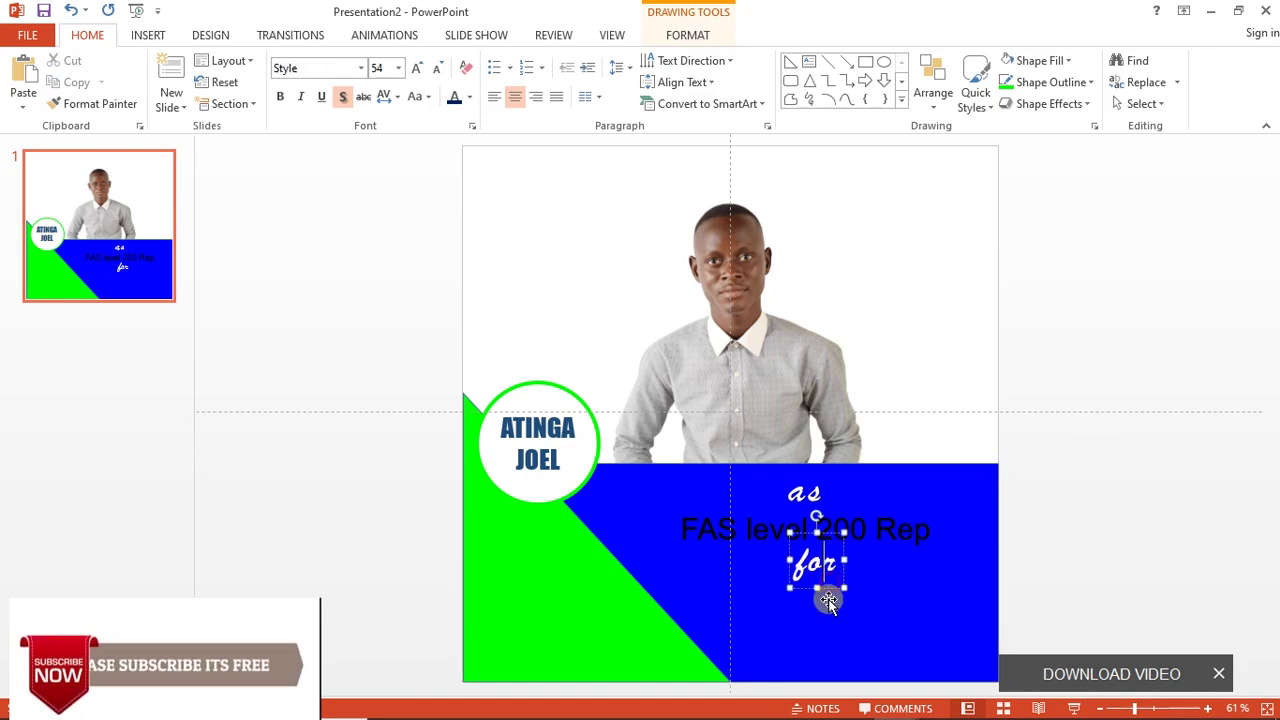
{"action": "left_click_drag", "start_coordinate": [824, 587], "coordinate": [829, 581]}
{"action": "left_click", "coordinate": [740, 534]}
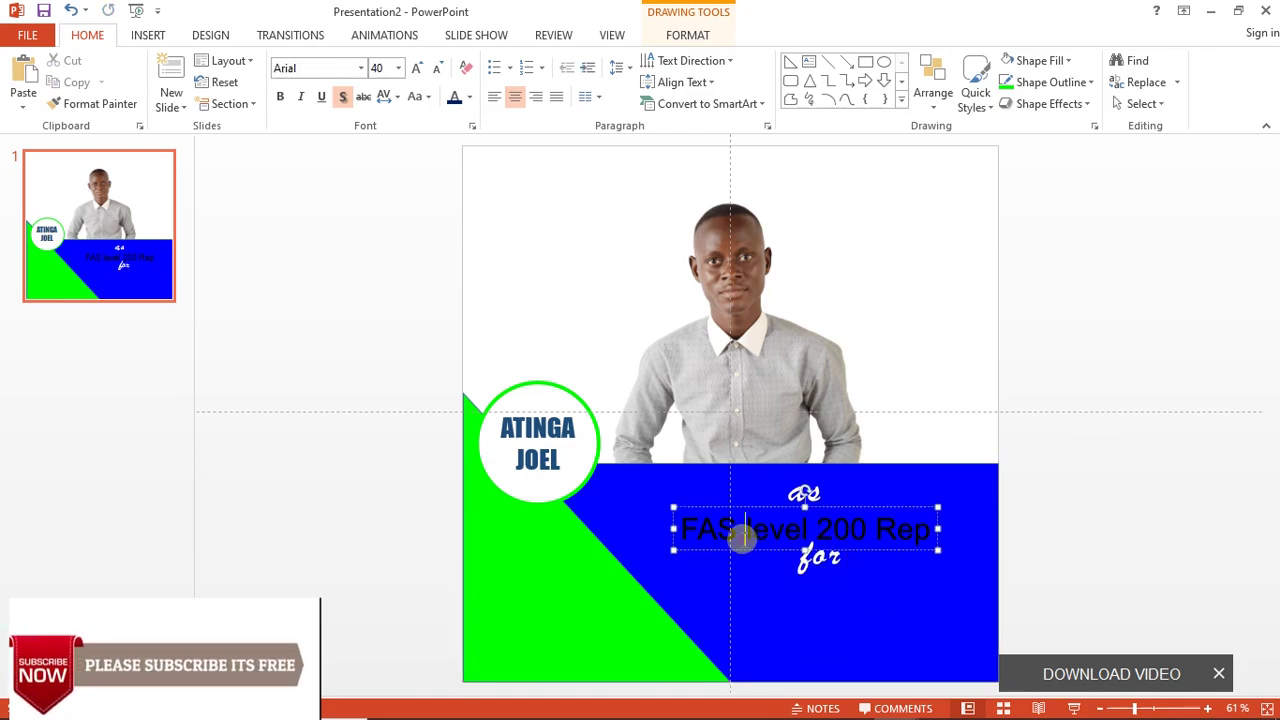
{"action": "left_click_drag", "start_coordinate": [743, 551], "coordinate": [737, 543]}
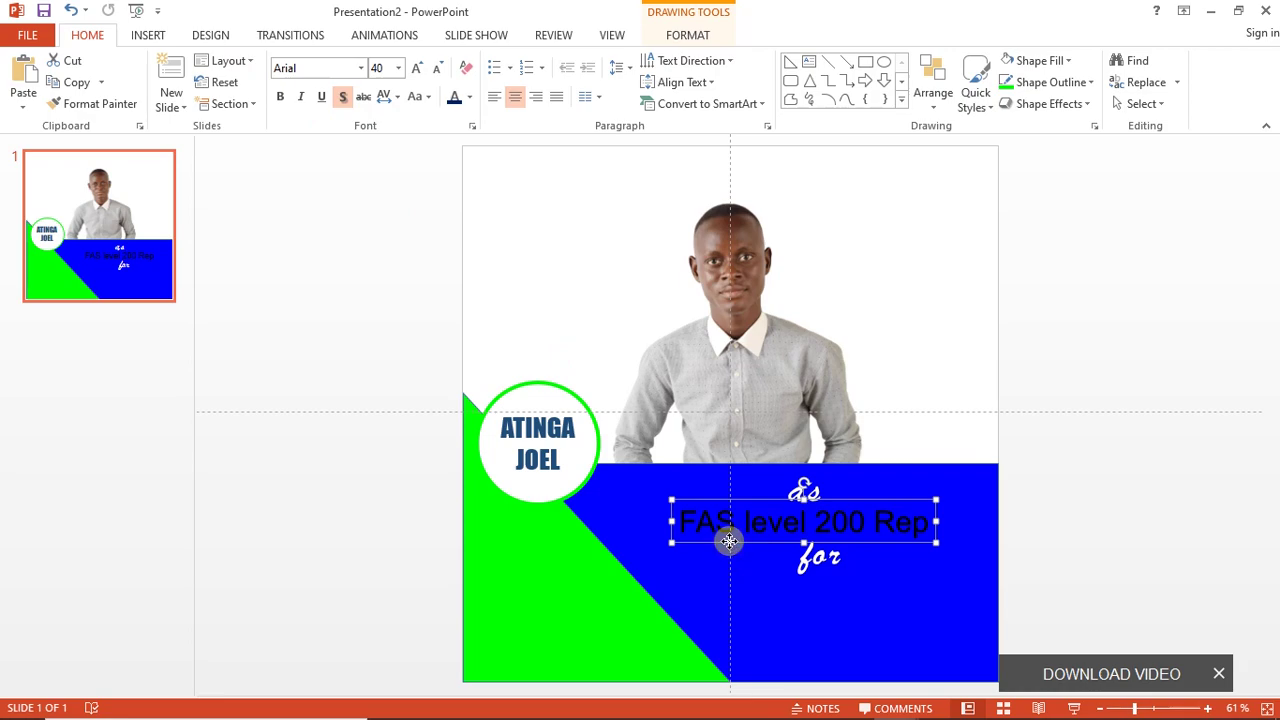
Duplicate the FAS line below 'for' as '2020/2021', shrunk to 32 pt.
{"action": "key", "text": "ctrl+c"}
{"action": "key", "text": "ctrl+v"}
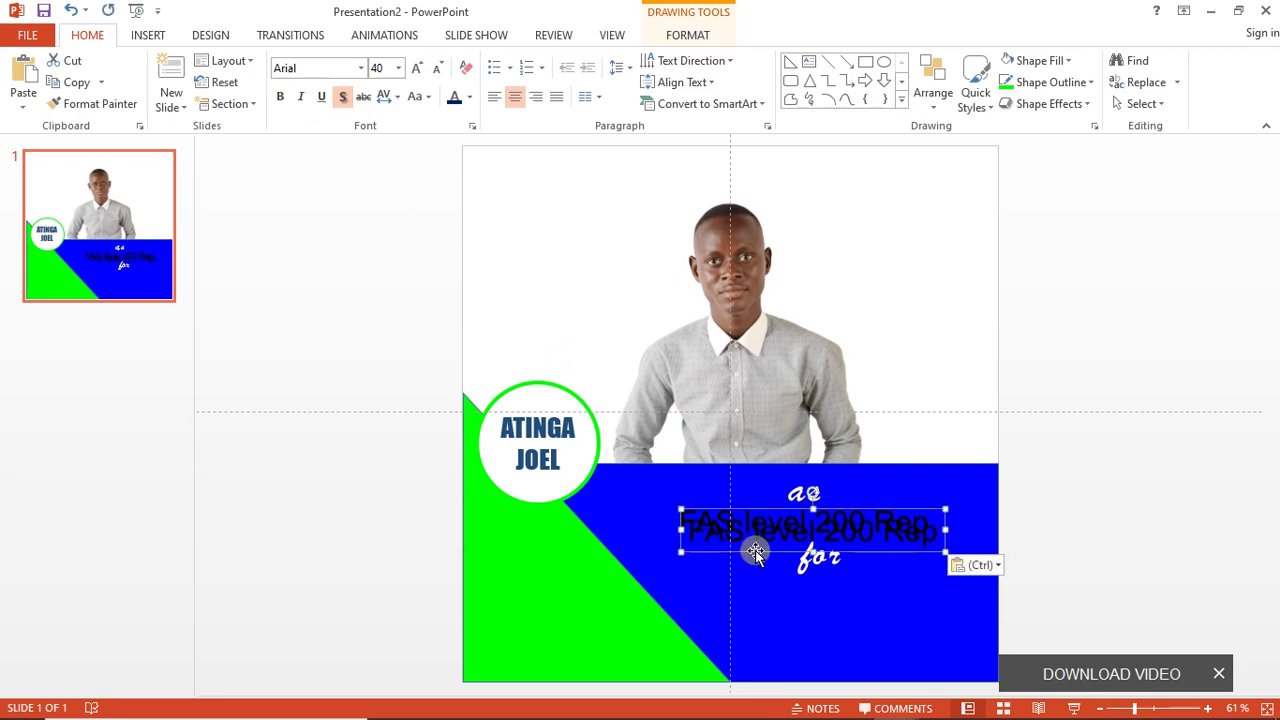
{"action": "left_click_drag", "start_coordinate": [749, 551], "coordinate": [763, 614]}
{"action": "left_click", "coordinate": [782, 603]}
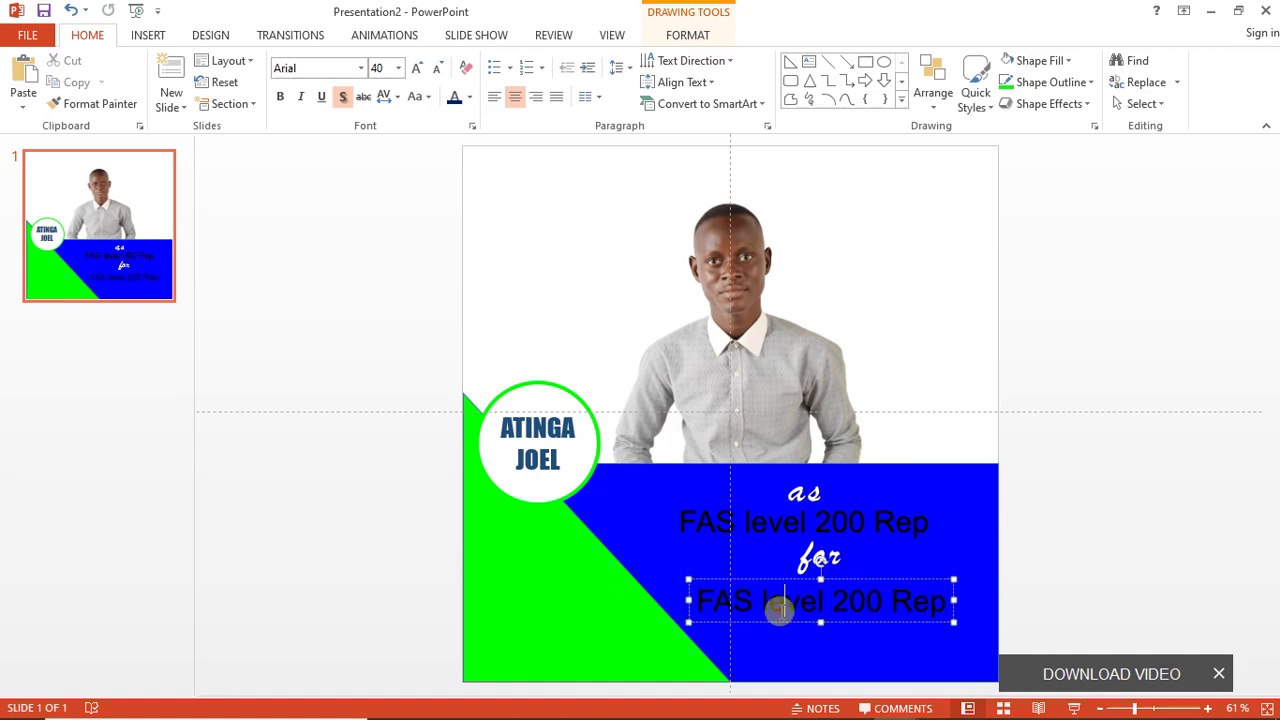
{"action": "triple_click", "coordinate": [779, 609]}
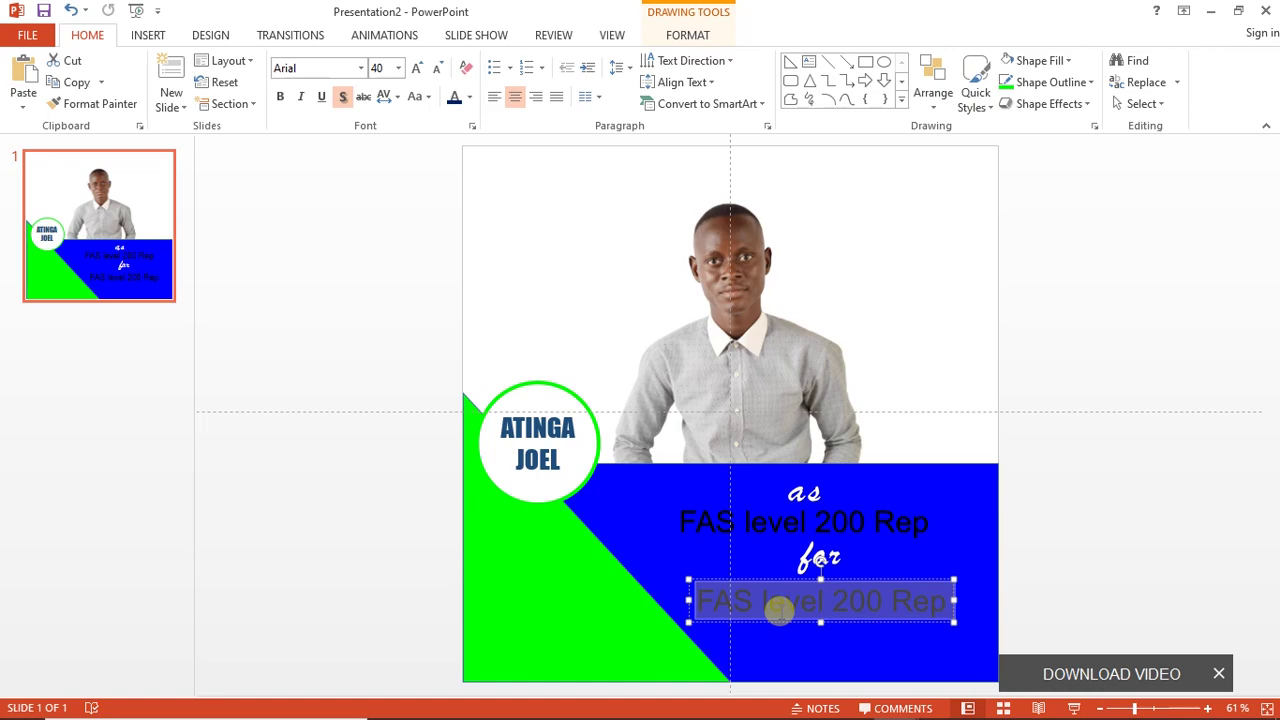
{"action": "type", "text": "2020"}
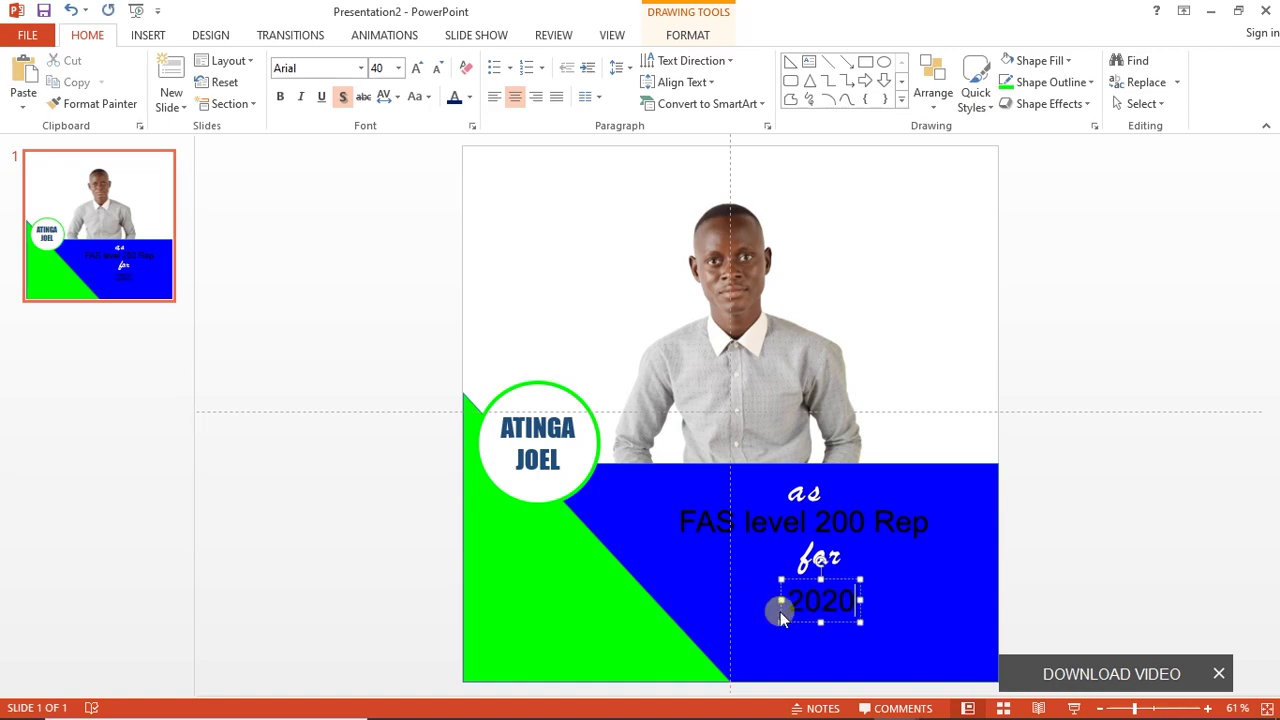
{"action": "type", "text": "/20"}
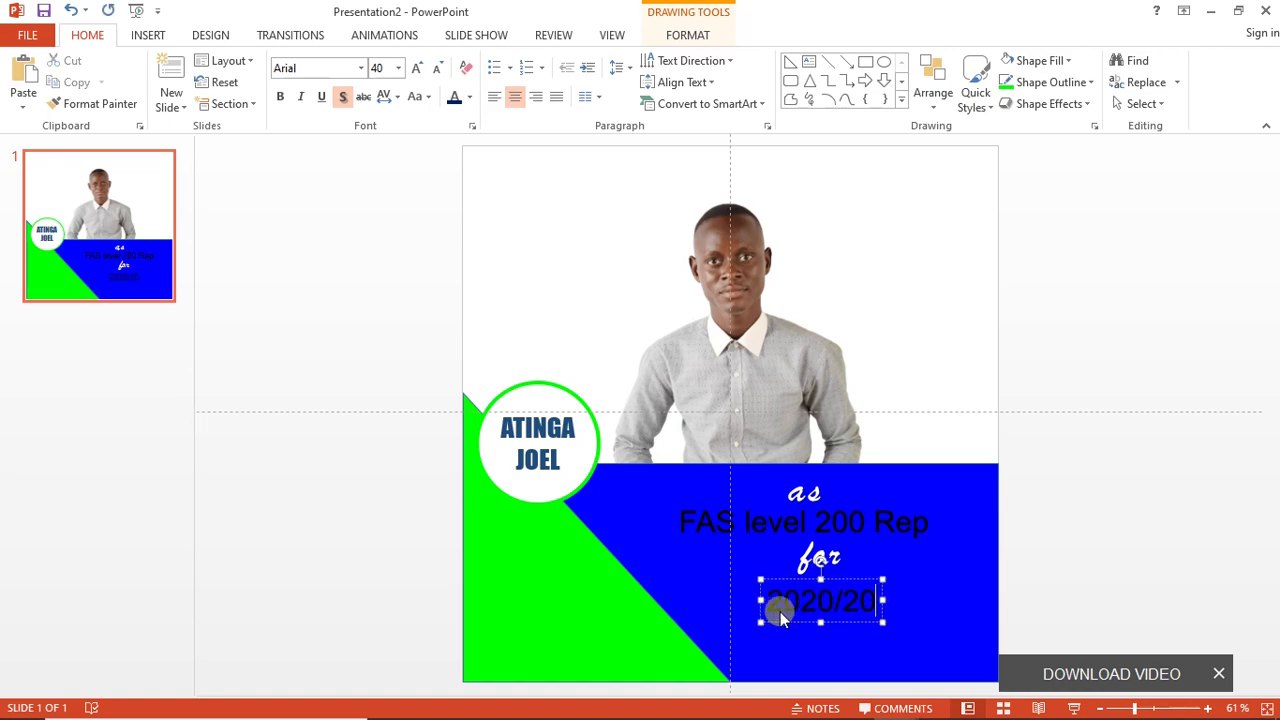
{"action": "type", "text": "21"}
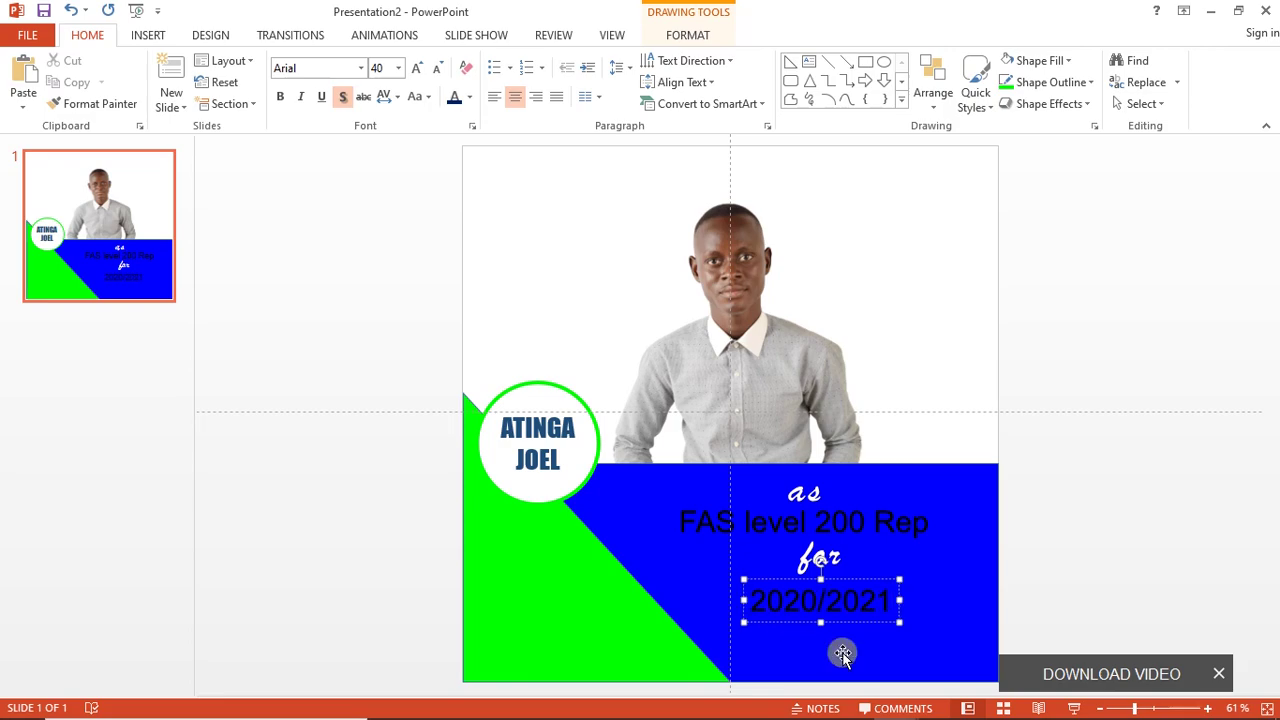
{"action": "triple_click", "coordinate": [828, 610]}
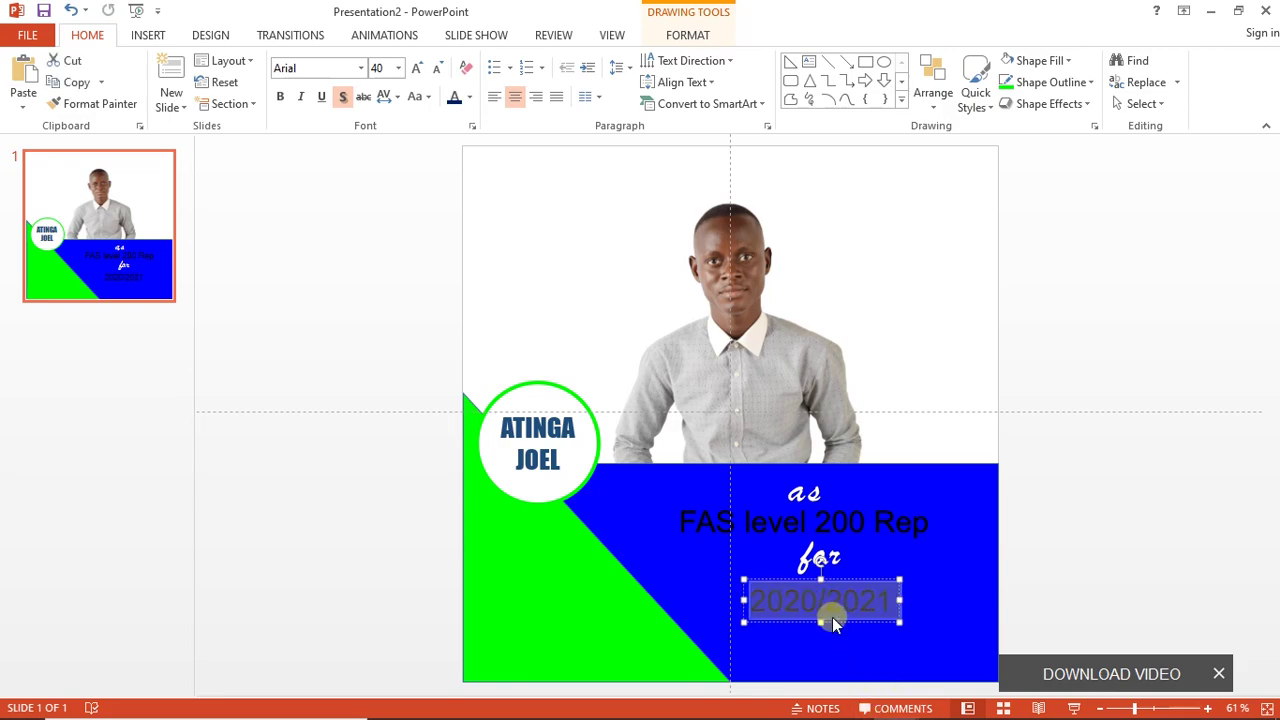
{"action": "left_click", "coordinate": [441, 65]}
{"action": "left_click", "coordinate": [441, 65]}
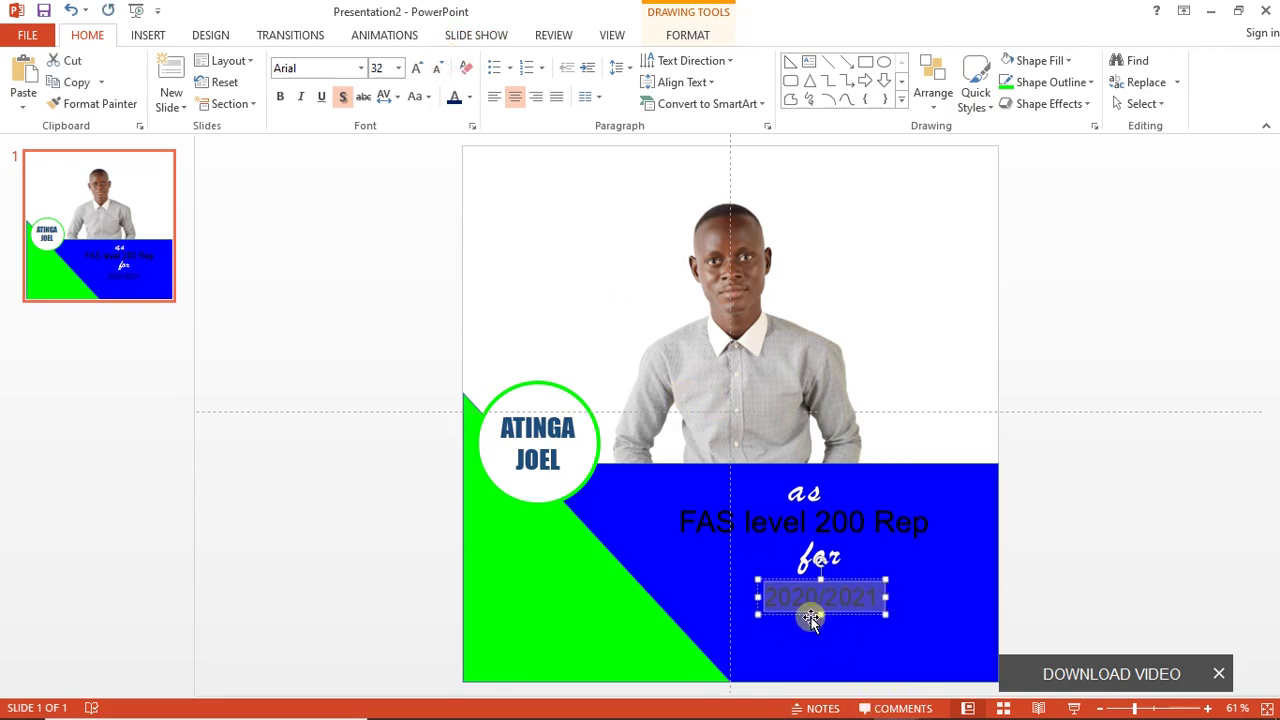
{"action": "mouse_move", "coordinate": [810, 618]}
{"action": "left_mouse_down"}
{"action": "mouse_move", "coordinate": [800, 603]}
{"action": "mouse_move", "coordinate": [804, 615]}
{"action": "left_mouse_up"}
Make 'FAS level 200 Rep' and '2020/2021' white and align the year line.
{"action": "left_click", "coordinate": [757, 531]}
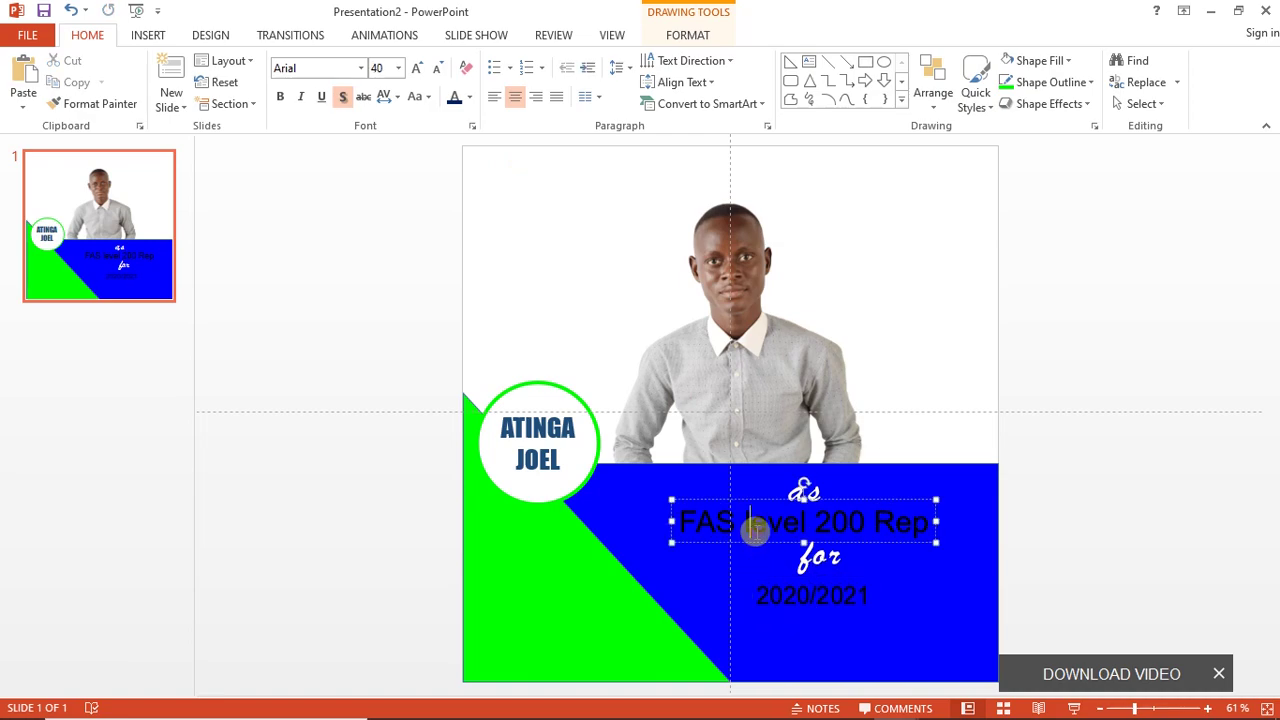
{"action": "triple_click", "coordinate": [757, 531]}
{"action": "left_click", "coordinate": [690, 32]}
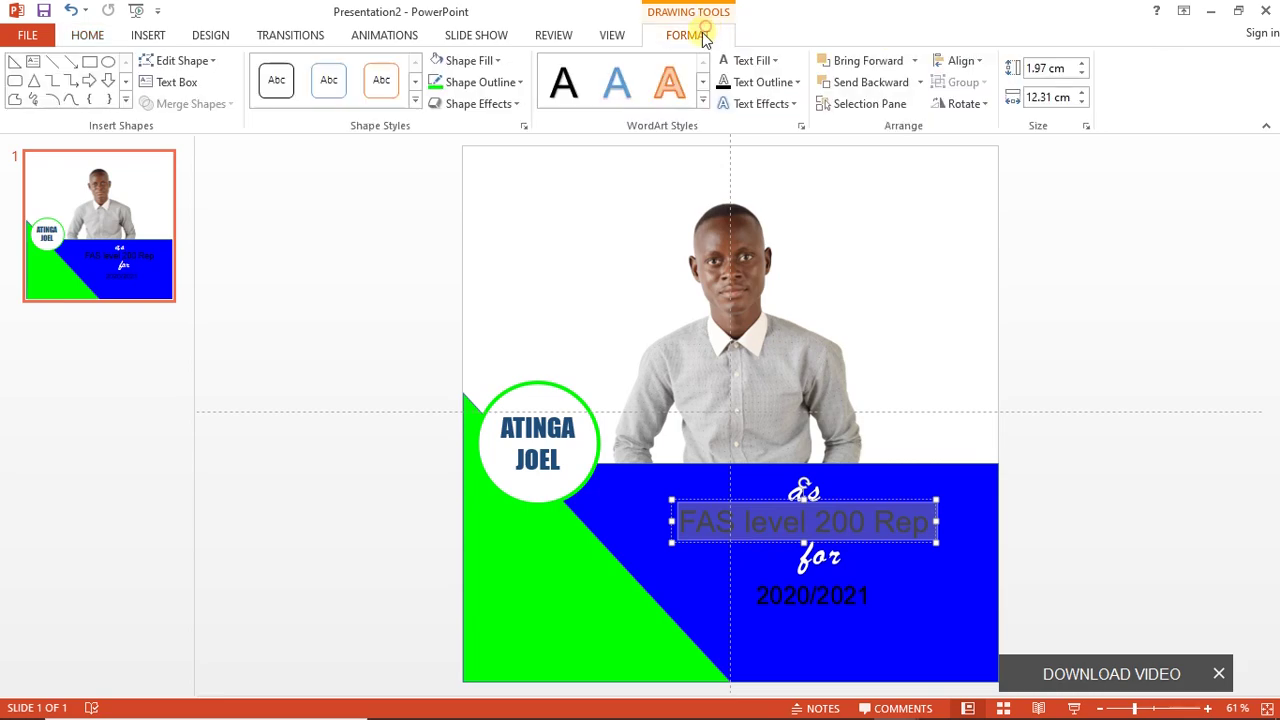
{"action": "left_click", "coordinate": [730, 66]}
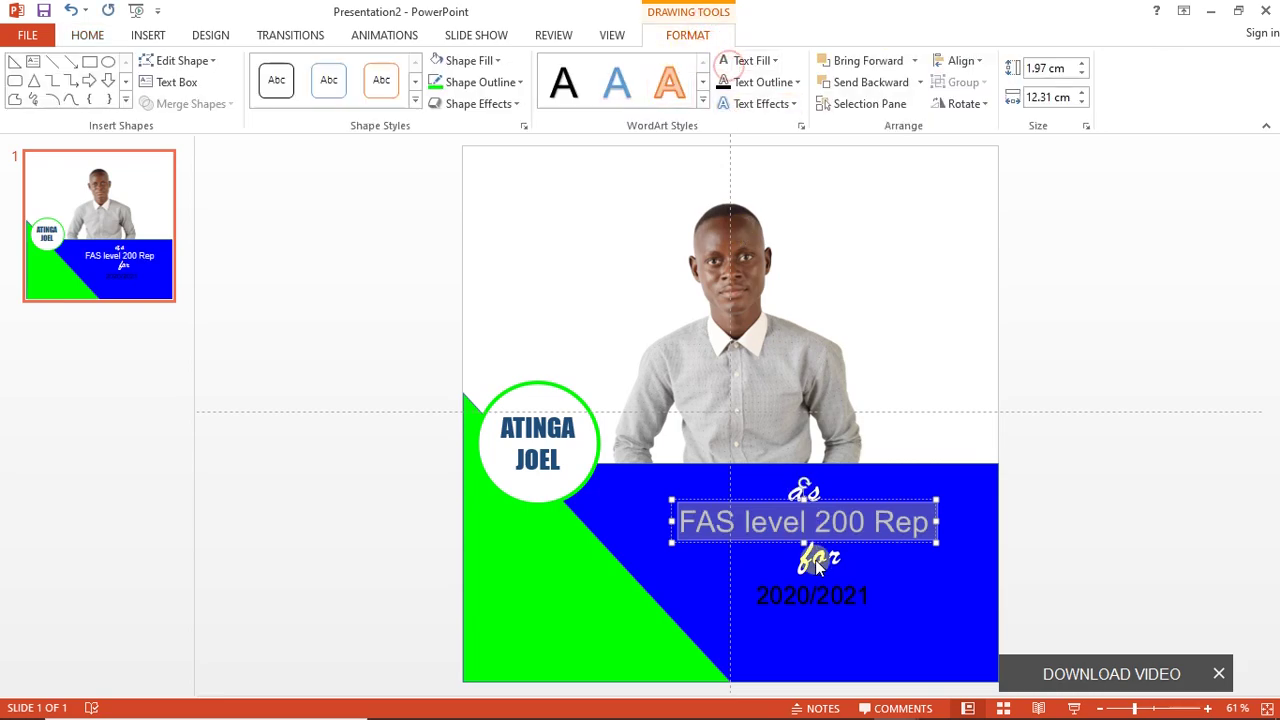
{"action": "left_click", "coordinate": [814, 592]}
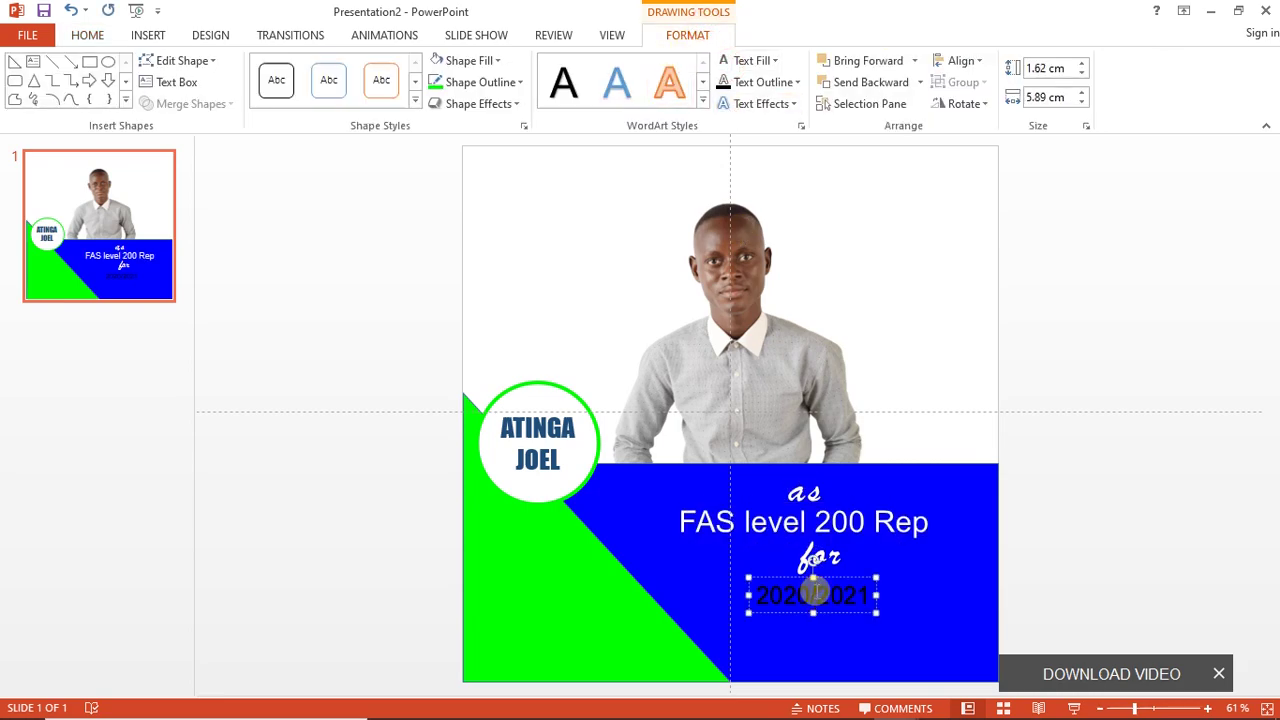
{"action": "triple_click", "coordinate": [814, 592]}
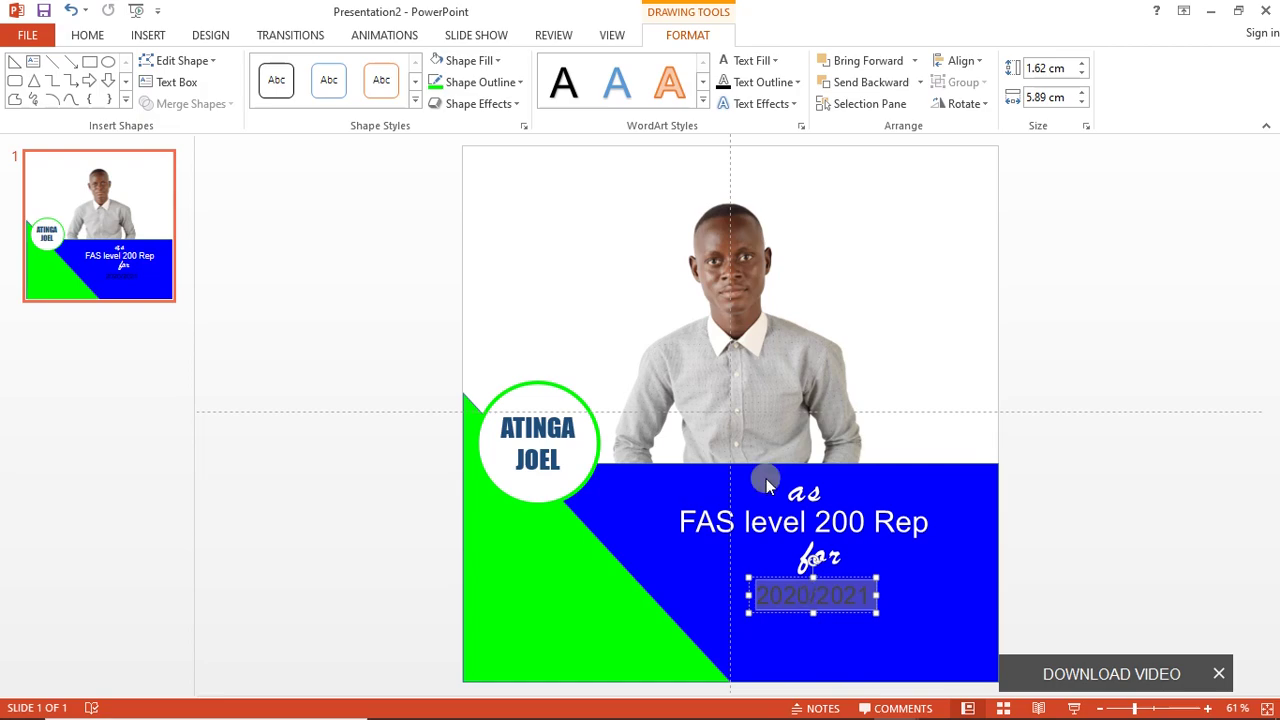
{"action": "left_click", "coordinate": [724, 68]}
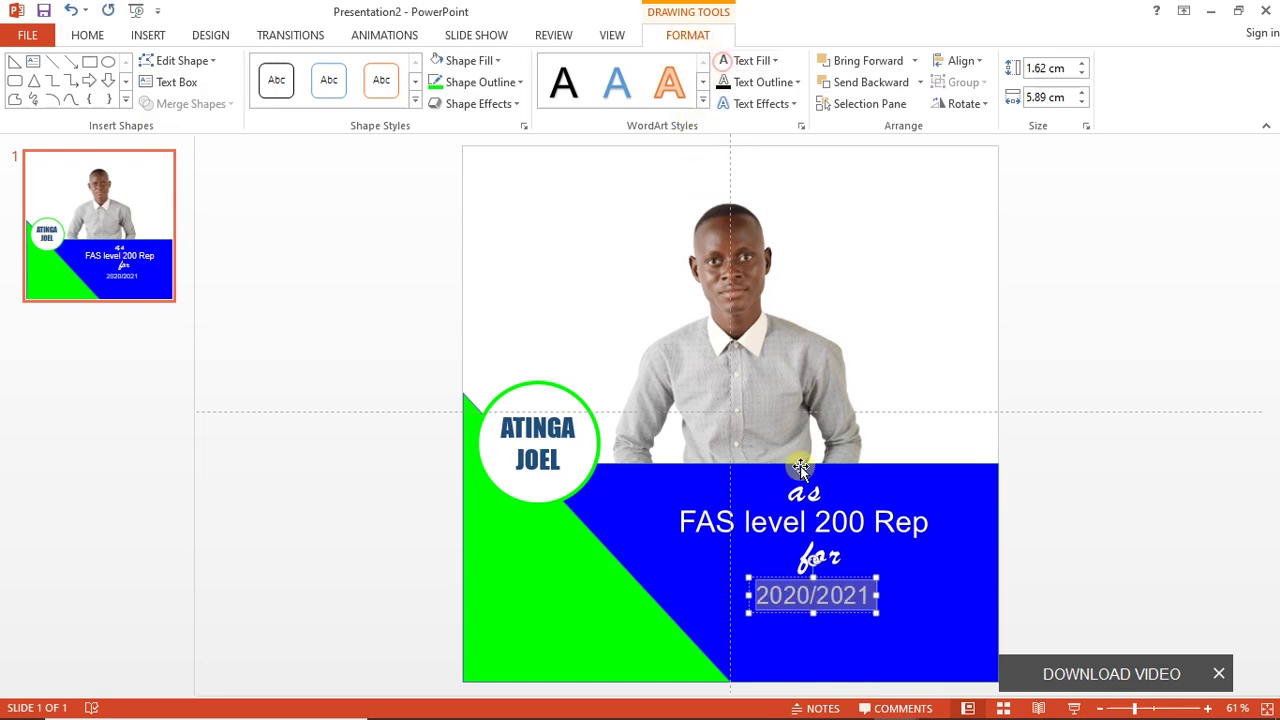
{"action": "left_click", "coordinate": [839, 614]}
{"action": "left_click_drag", "start_coordinate": [839, 614], "coordinate": [841, 612]}
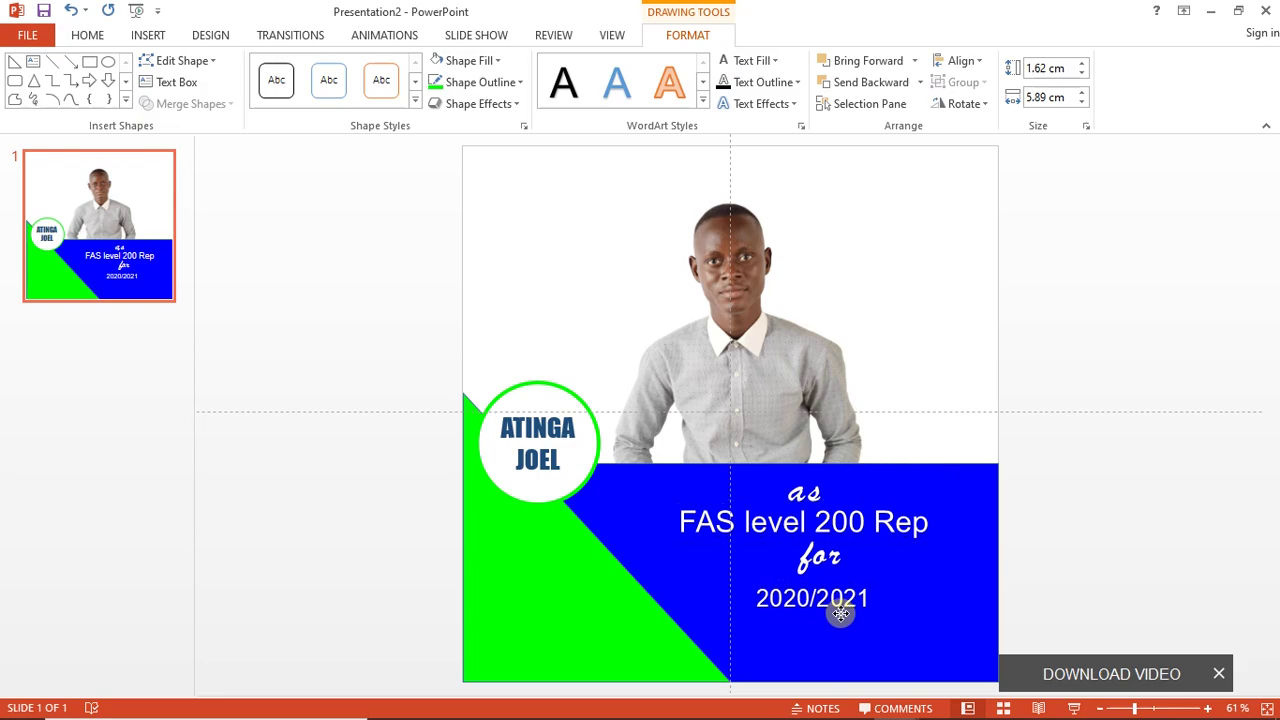
{"action": "left_click", "coordinate": [1054, 603]}
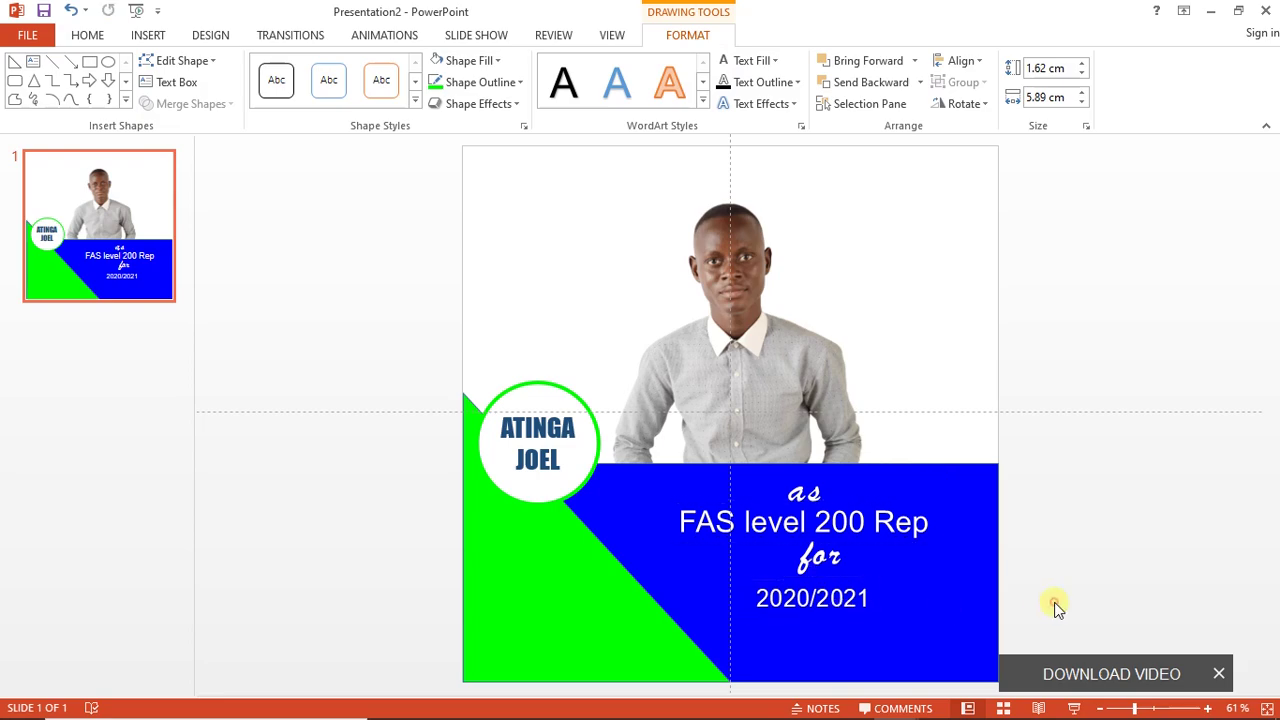
Draw a white rectangle under 2020/2021, resized to a thin 0.65 × 10.9 cm bar.
{"action": "left_click", "coordinate": [165, 34]}
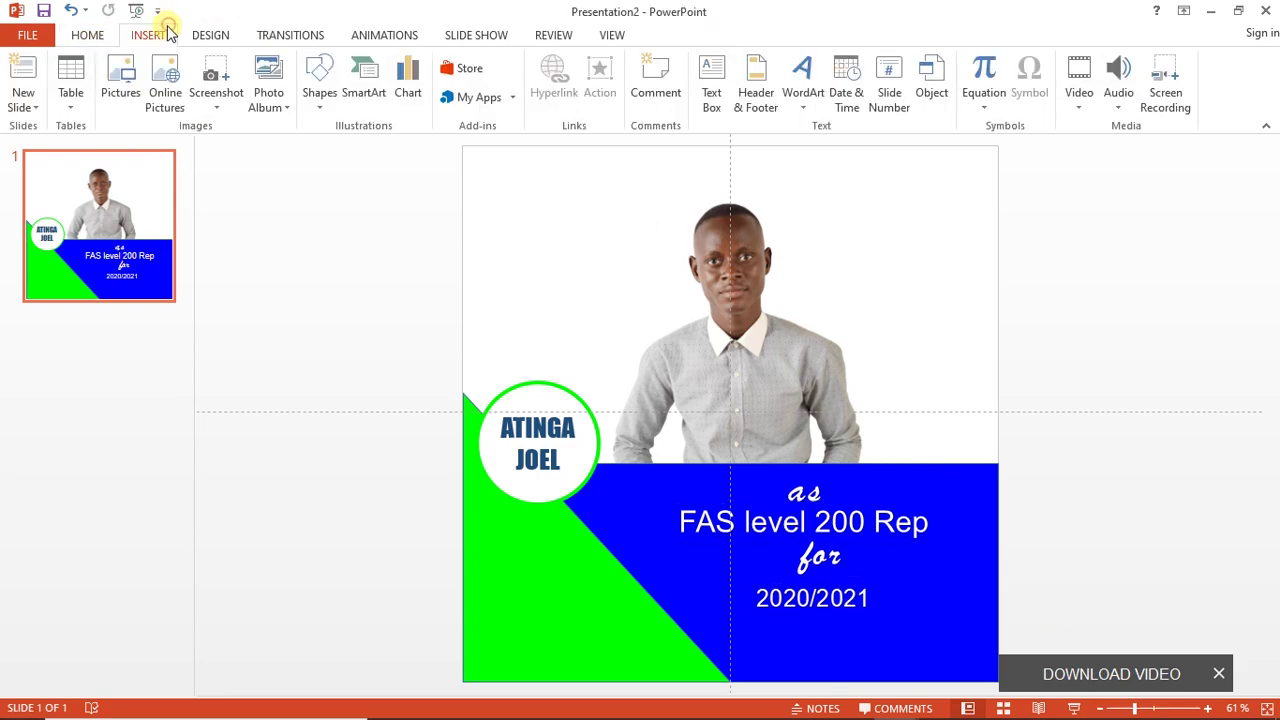
{"action": "left_click", "coordinate": [318, 110]}
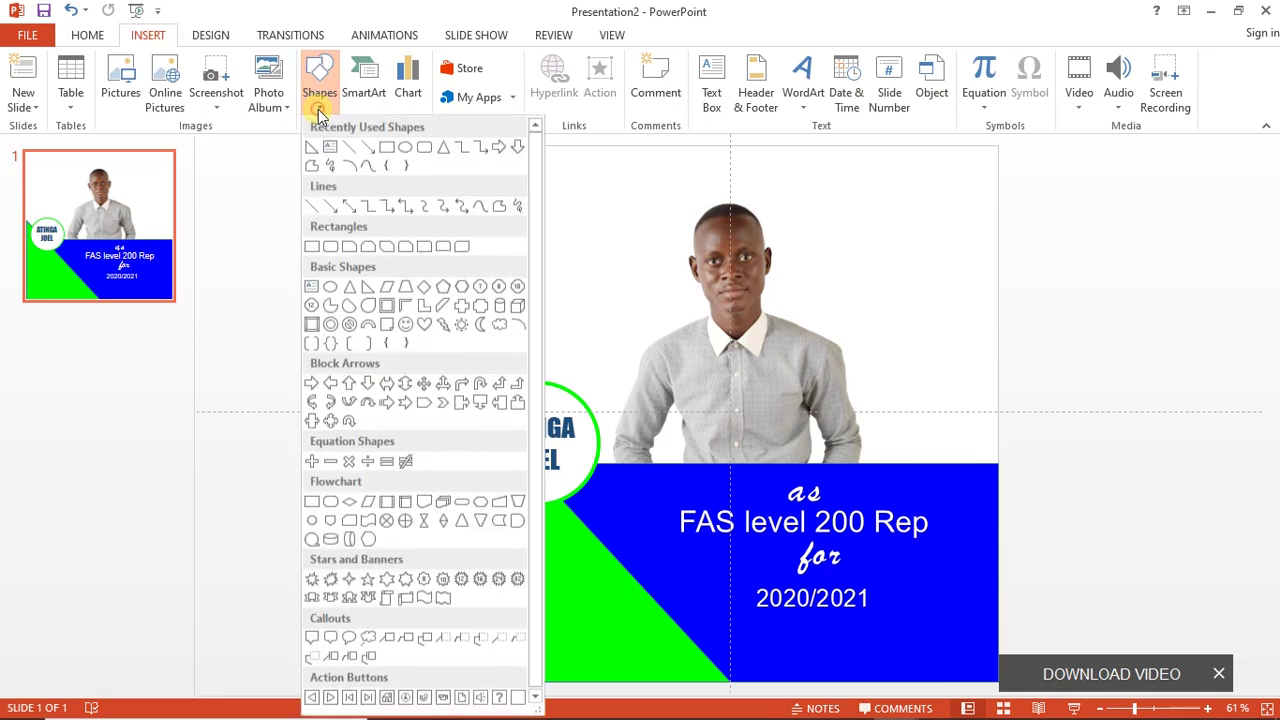
{"action": "left_click", "coordinate": [382, 150]}
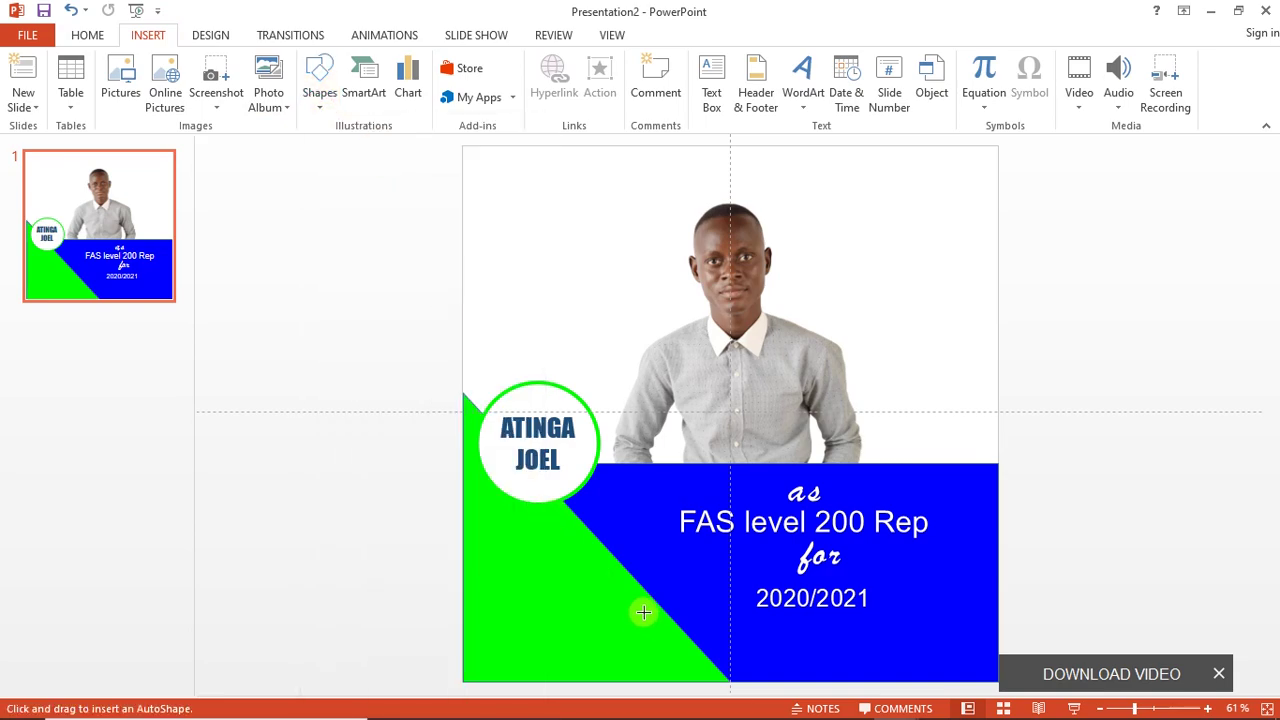
{"action": "mouse_move", "coordinate": [643, 613]}
{"action": "left_mouse_down"}
{"action": "mouse_move", "coordinate": [660, 632]}
{"action": "mouse_move", "coordinate": [717, 640]}
{"action": "mouse_move", "coordinate": [863, 626]}
{"action": "mouse_move", "coordinate": [791, 631]}
{"action": "left_mouse_up"}
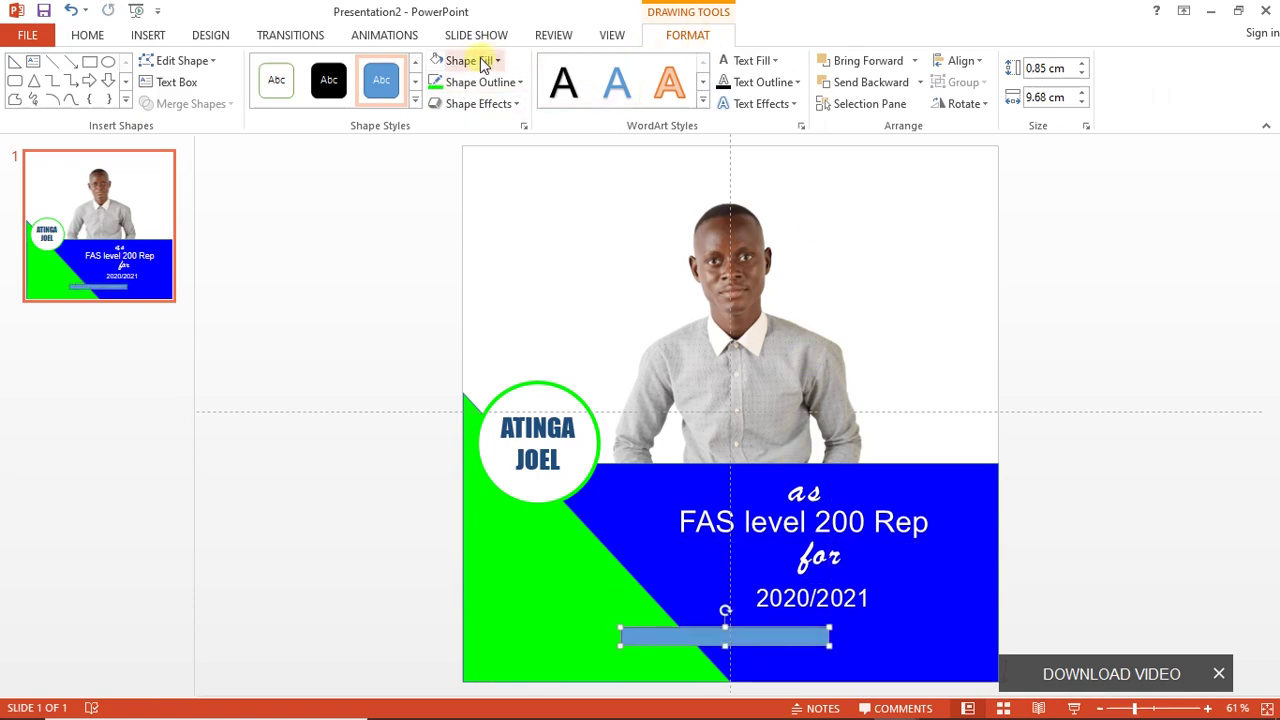
{"action": "left_click", "coordinate": [440, 62]}
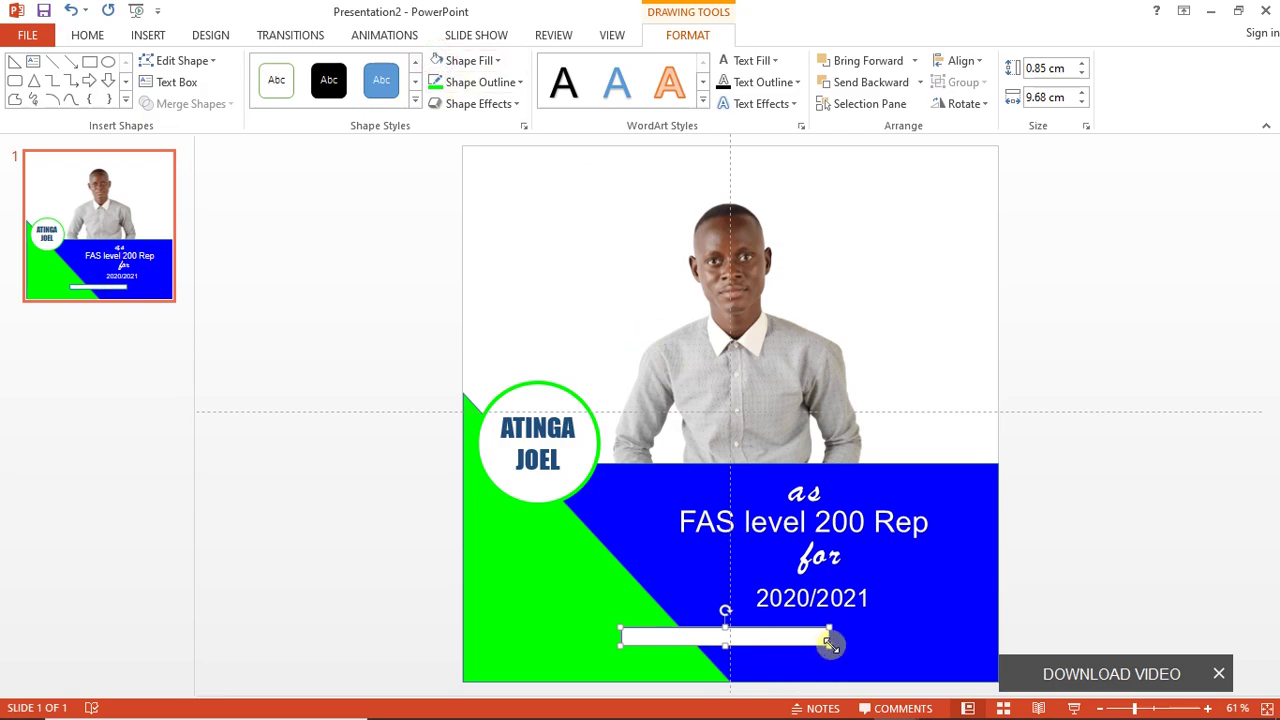
{"action": "left_click_drag", "start_coordinate": [830, 645], "coordinate": [855, 637]}
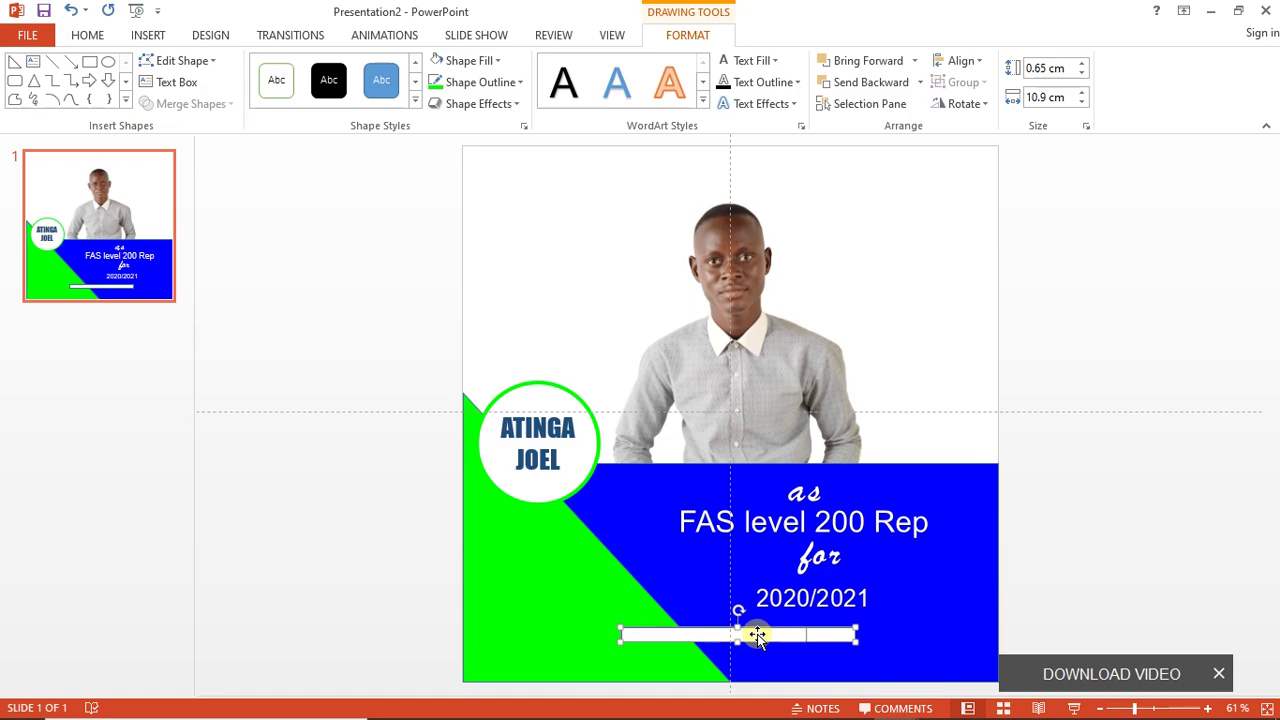
{"action": "double_click", "coordinate": [757, 635]}
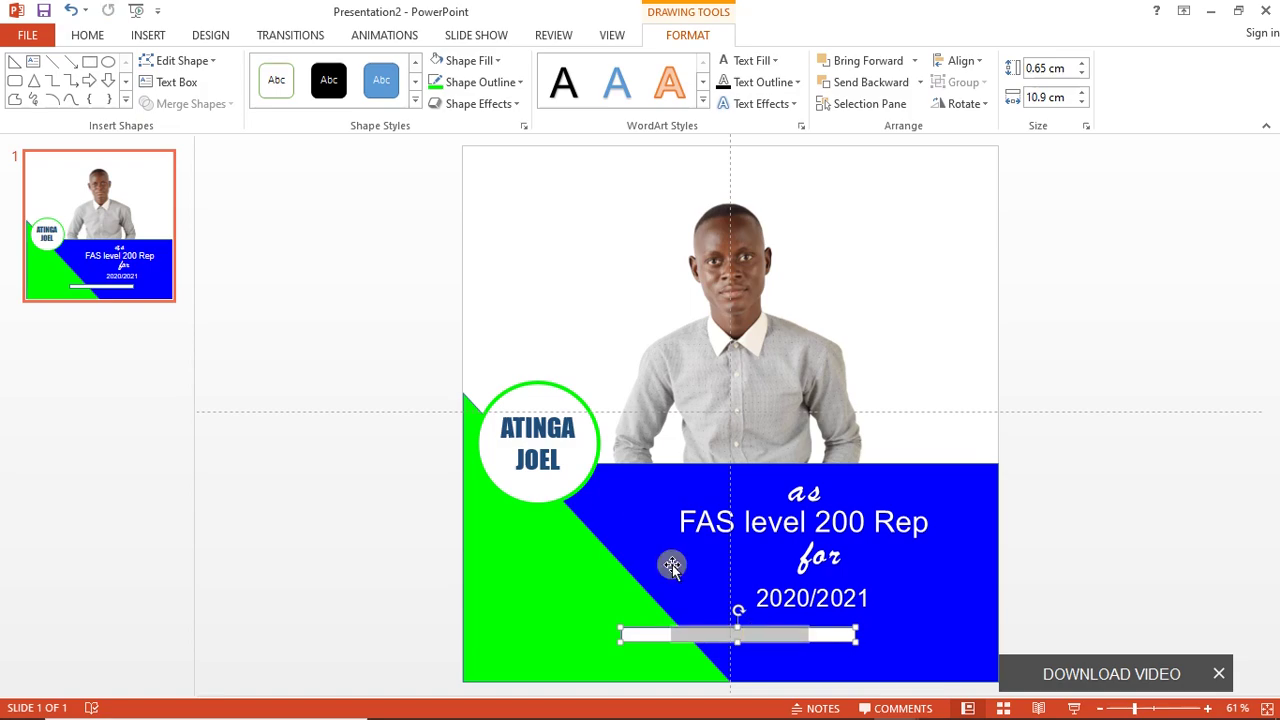
Make the bar's slogan text red in Arial at 20 pt.
{"action": "left_click", "coordinate": [768, 61]}
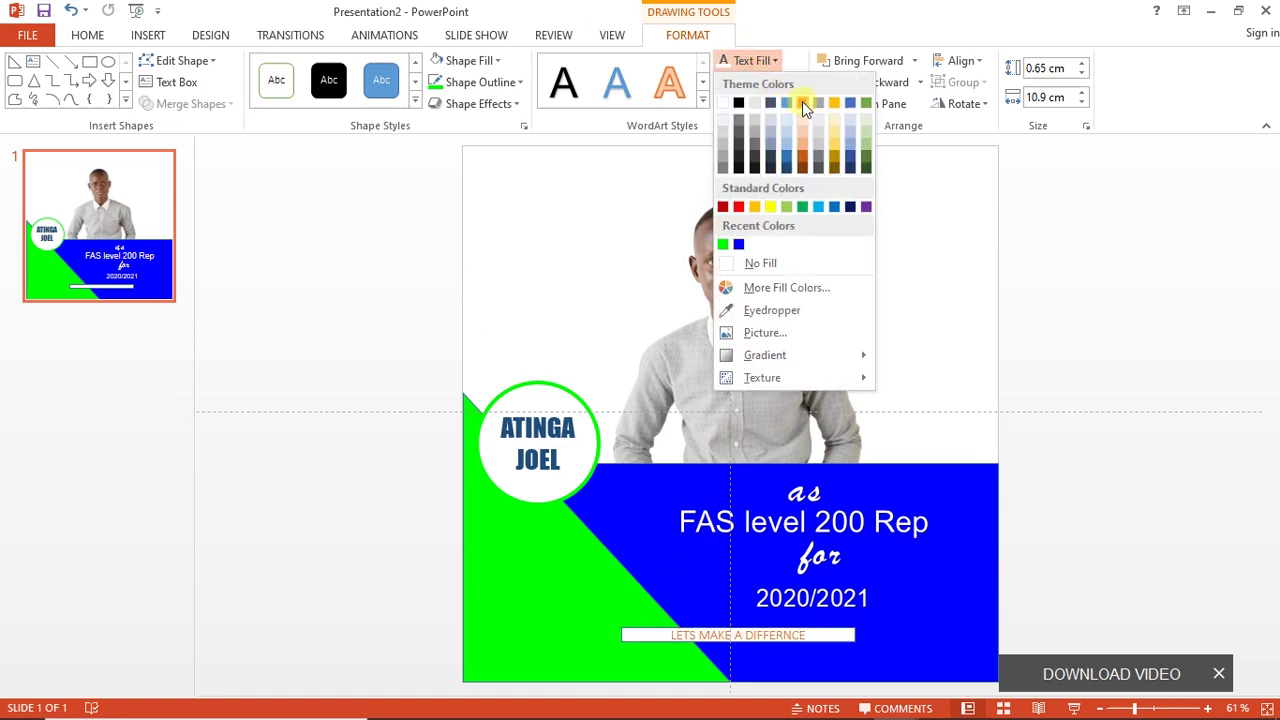
{"action": "left_click", "coordinate": [738, 207]}
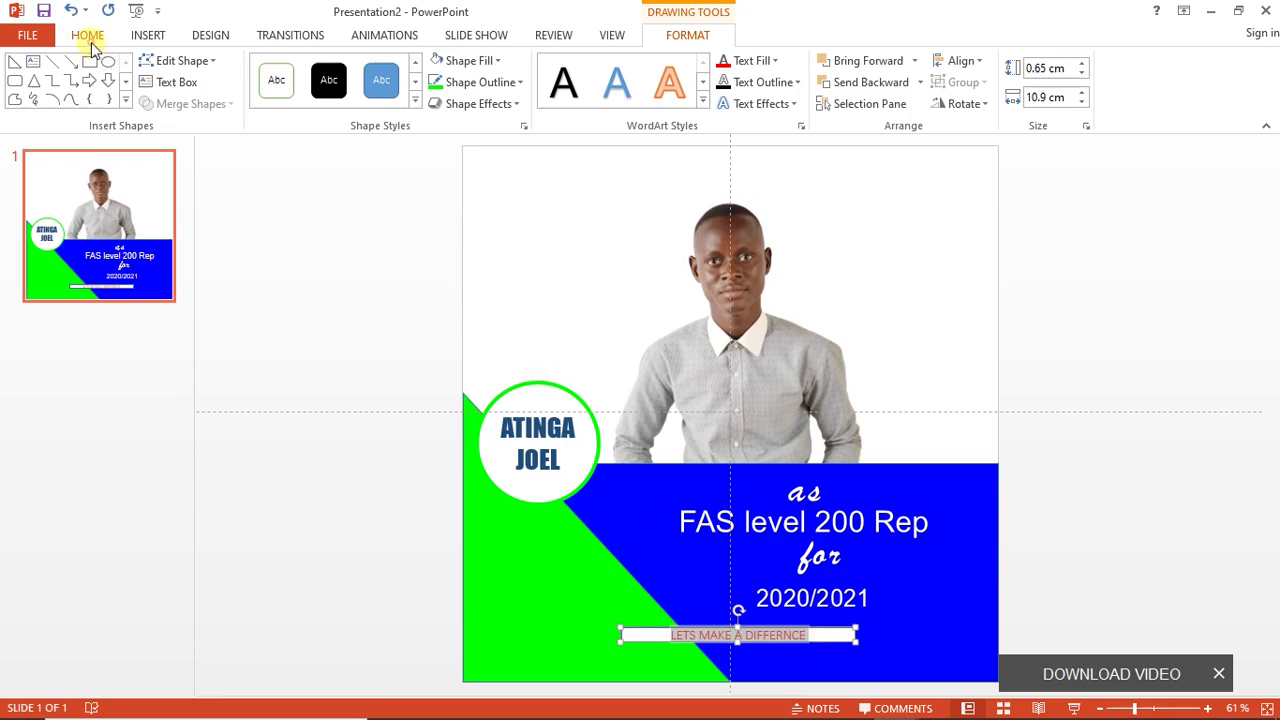
{"action": "left_click", "coordinate": [88, 36]}
{"action": "left_click", "coordinate": [366, 78]}
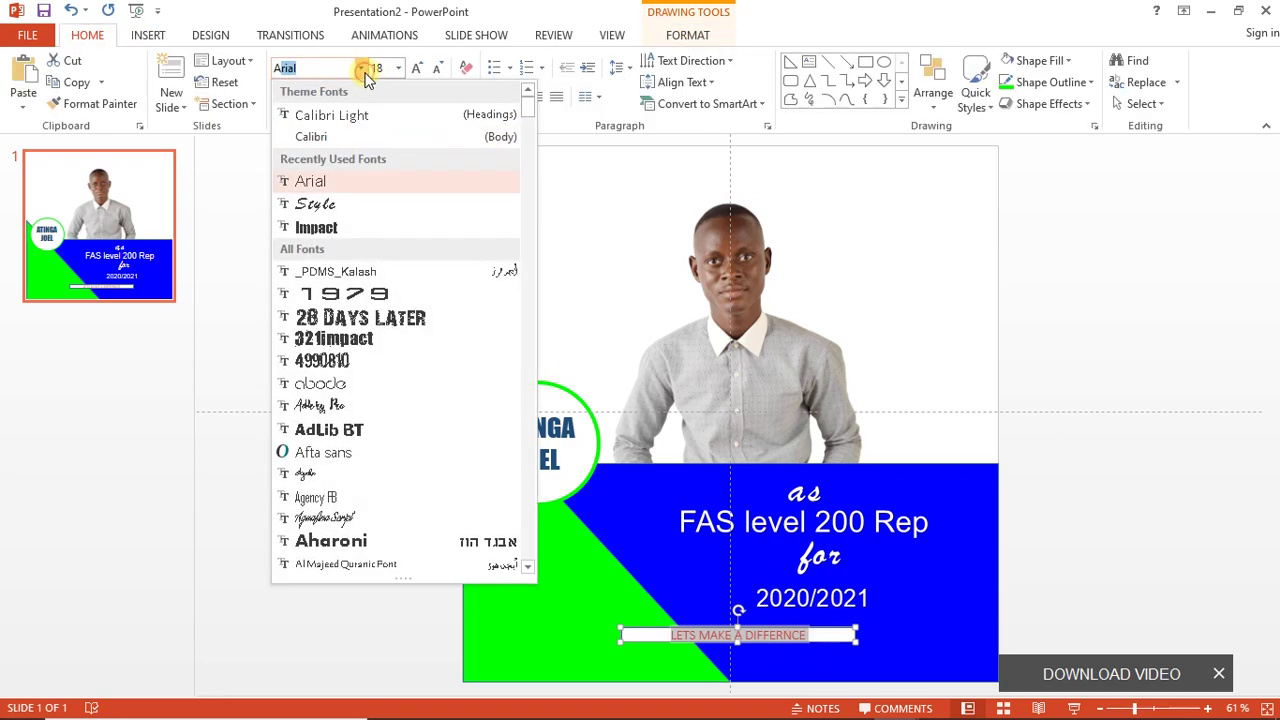
{"action": "left_click", "coordinate": [366, 78]}
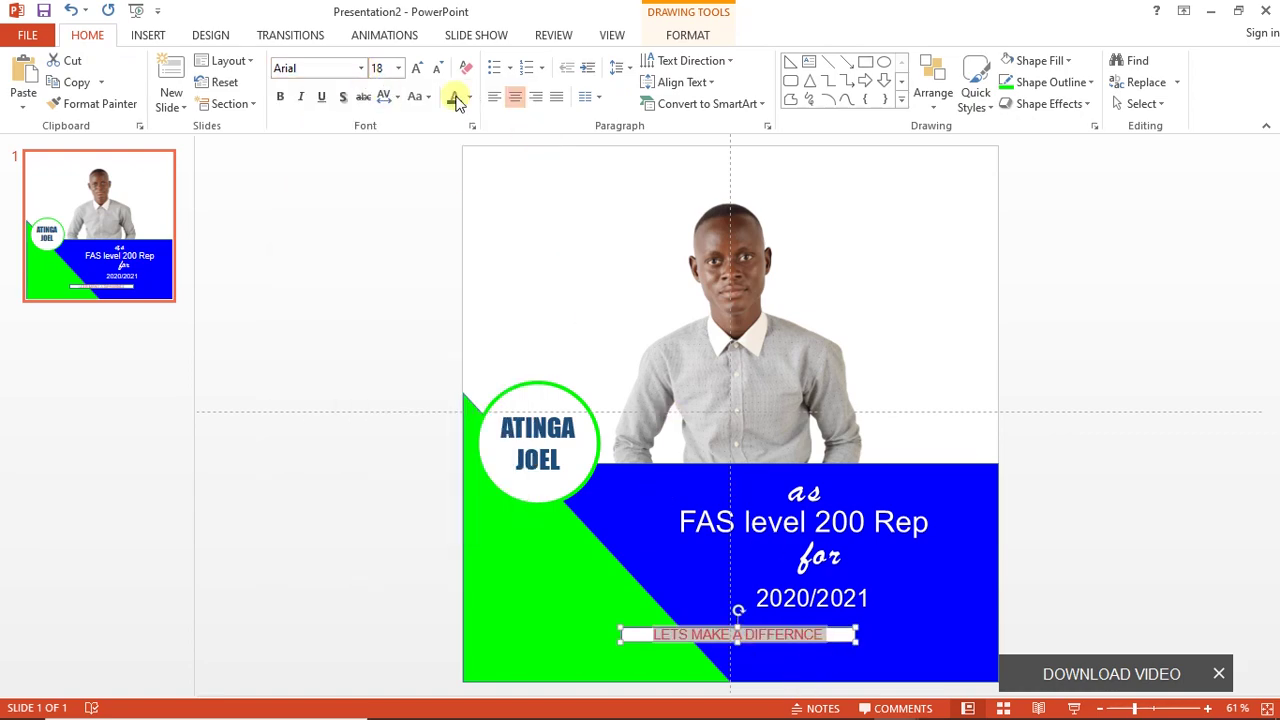
{"action": "left_click", "coordinate": [417, 67]}
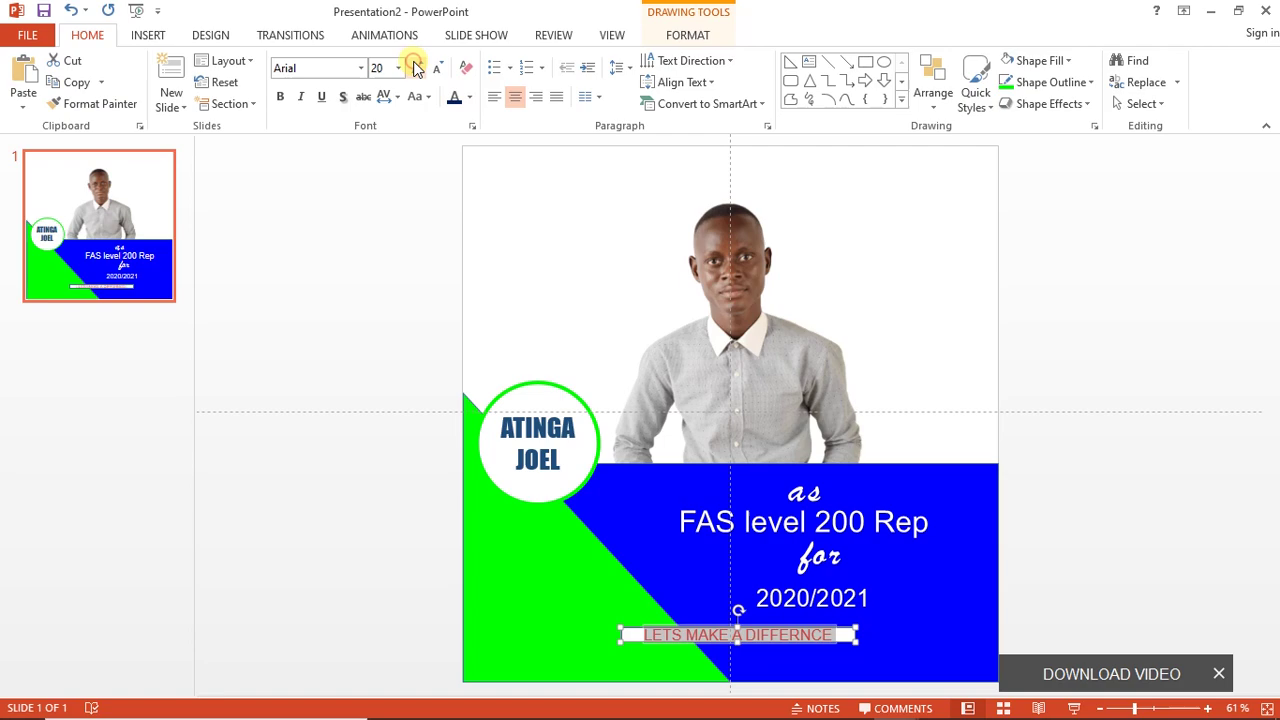
{"action": "left_click", "coordinate": [417, 67]}
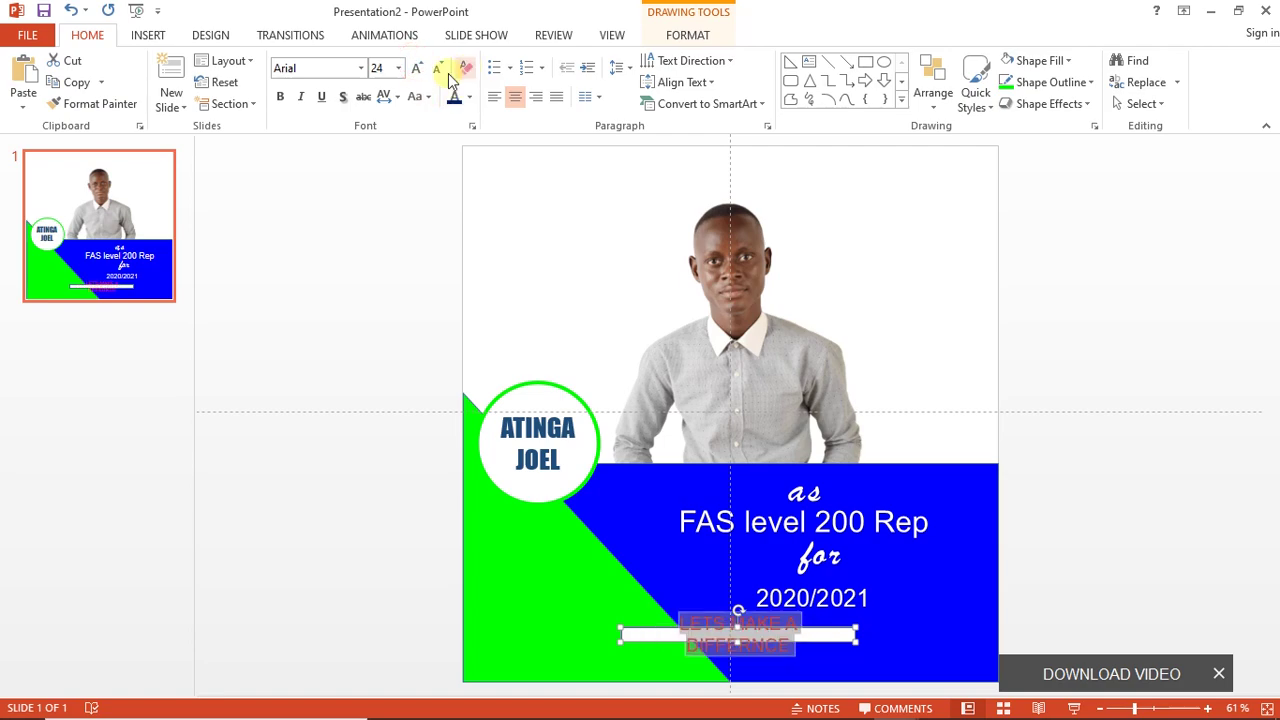
{"action": "left_click", "coordinate": [437, 68]}
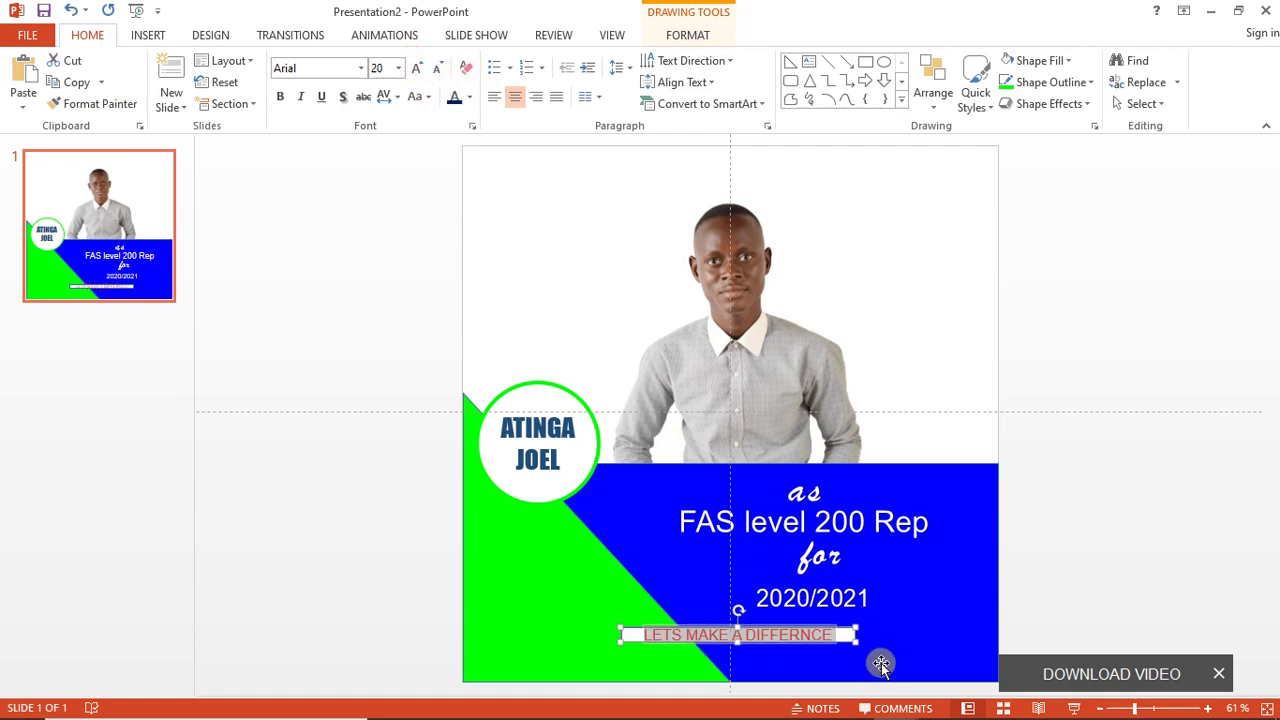
Move the slogan bar down toward the slide bottom and nudge the photo lower.
{"action": "left_click", "coordinate": [848, 638]}
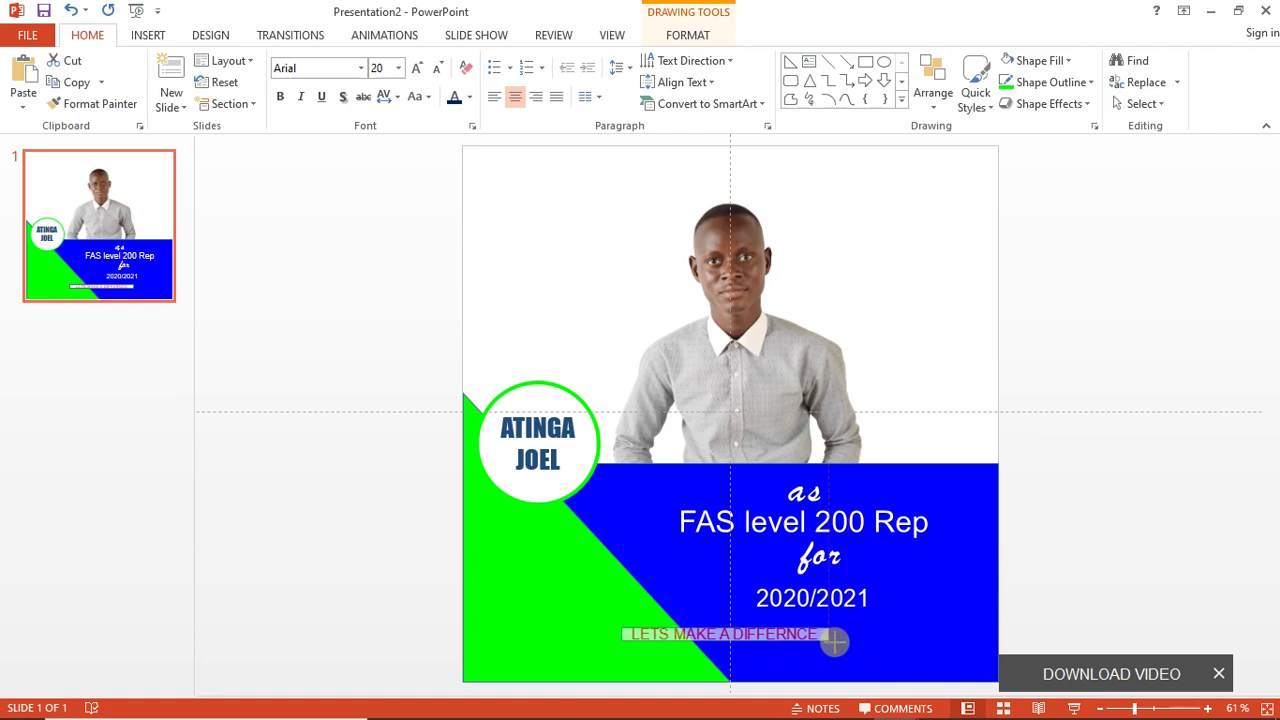
{"action": "triple_click", "coordinate": [829, 640]}
{"action": "left_click", "coordinate": [803, 644]}
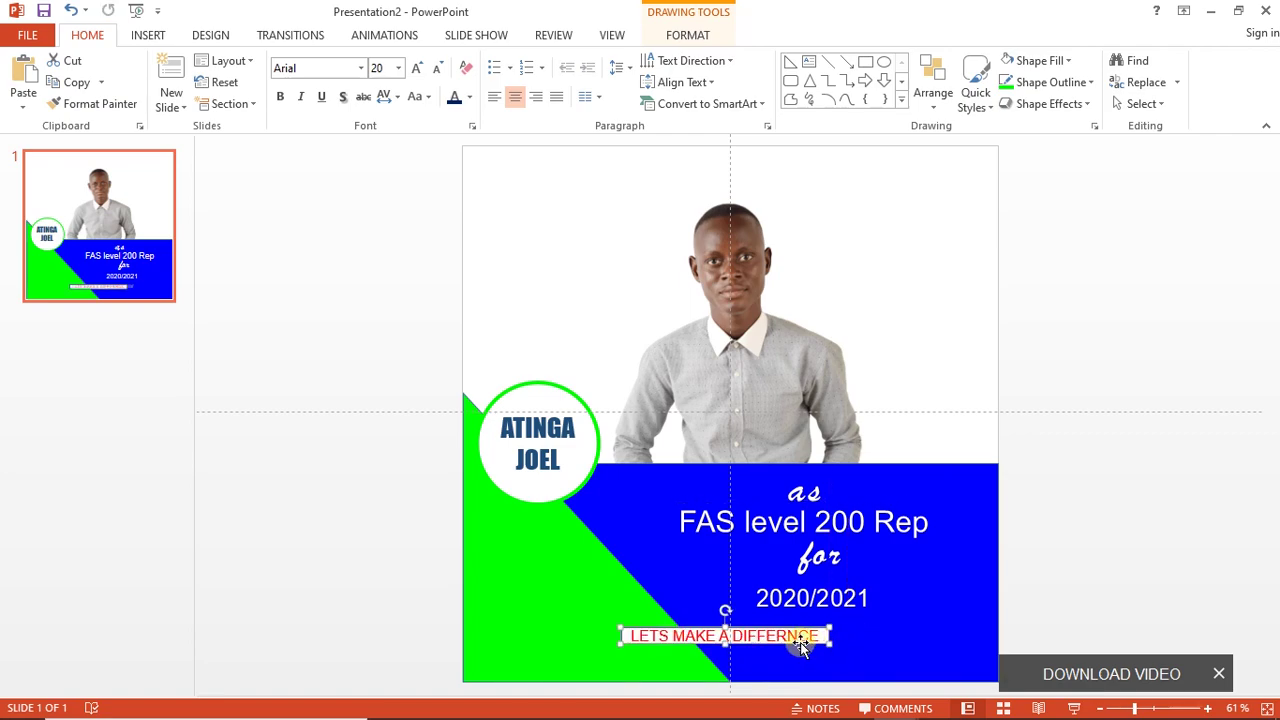
{"action": "left_click_drag", "start_coordinate": [793, 645], "coordinate": [773, 654]}
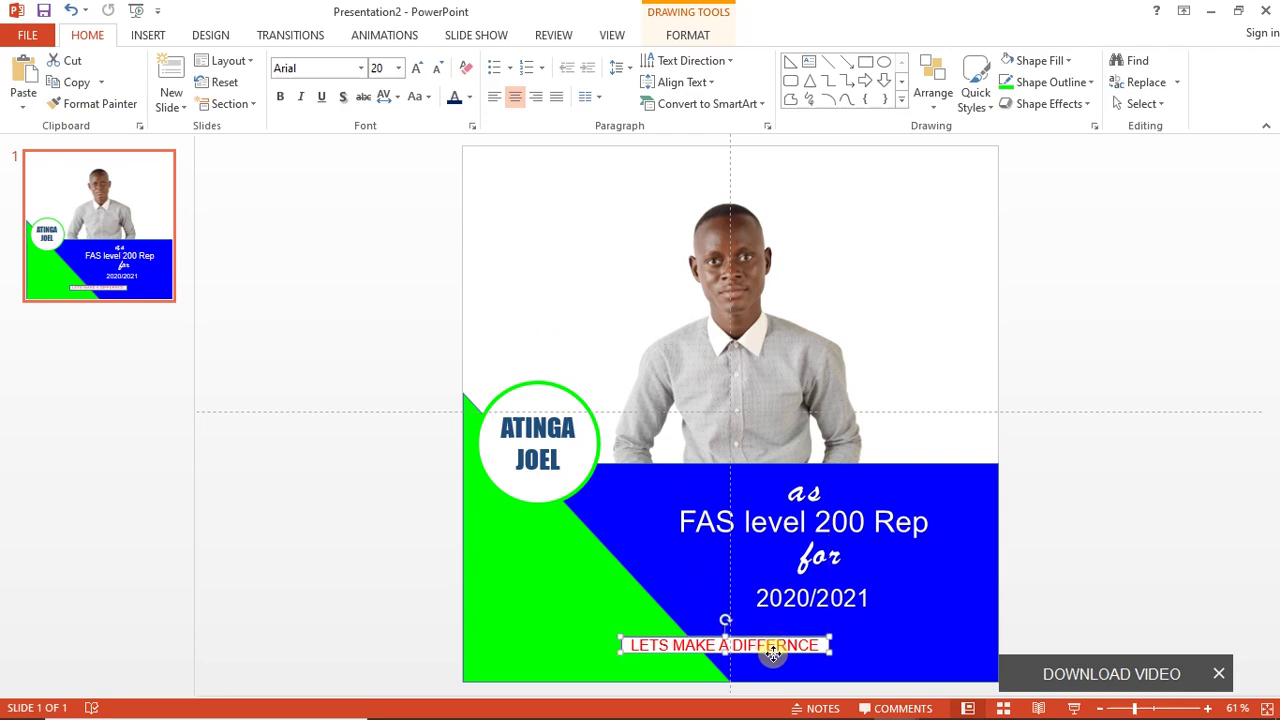
{"action": "left_click", "coordinate": [1070, 585]}
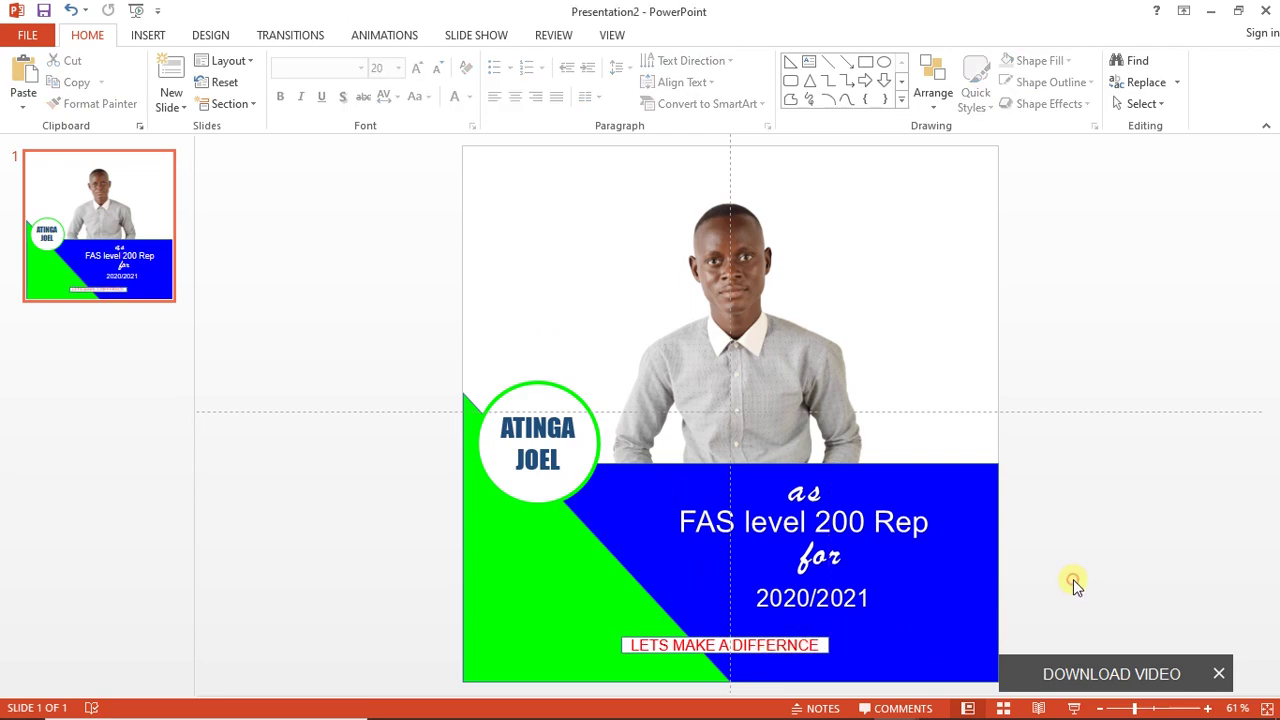
{"action": "mouse_move", "coordinate": [734, 281]}
{"action": "left_mouse_down"}
{"action": "mouse_move", "coordinate": [737, 206]}
{"action": "mouse_move", "coordinate": [737, 284]}
{"action": "left_mouse_up"}
Insert a plain black WordArt at the top of the flyer and select its placeholder text.
{"action": "left_click", "coordinate": [1130, 357]}
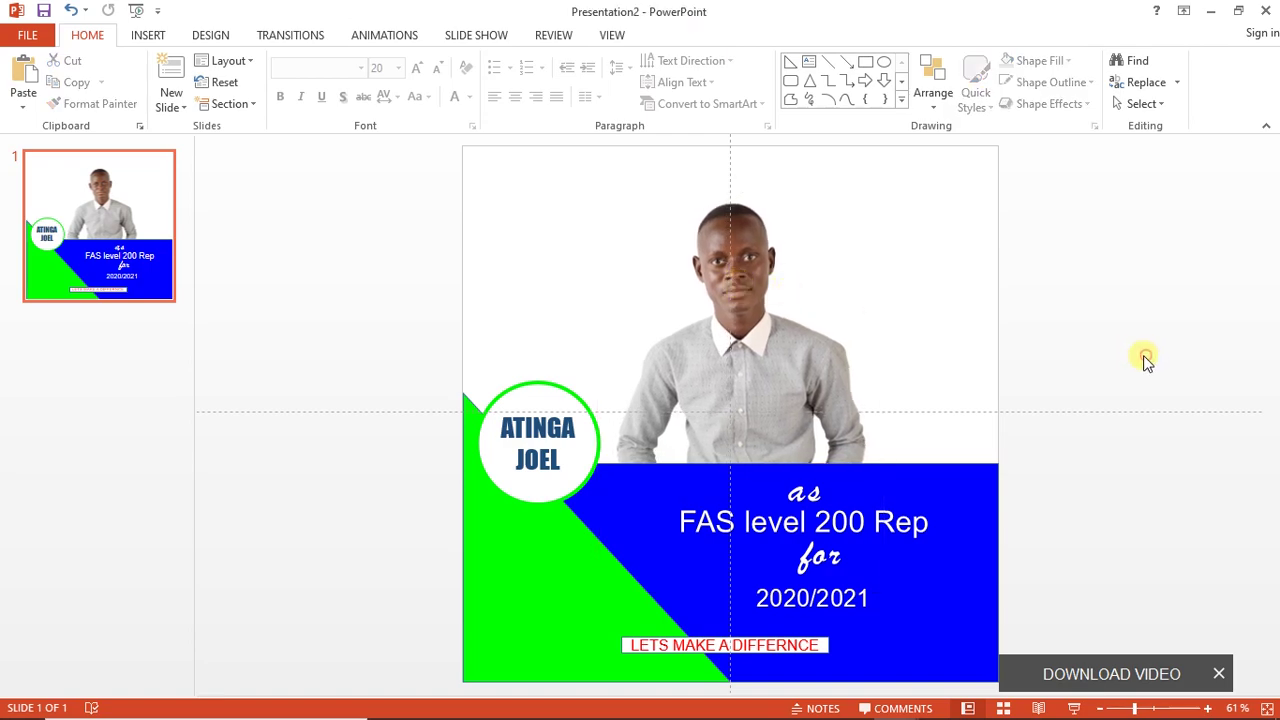
{"action": "left_click", "coordinate": [148, 35]}
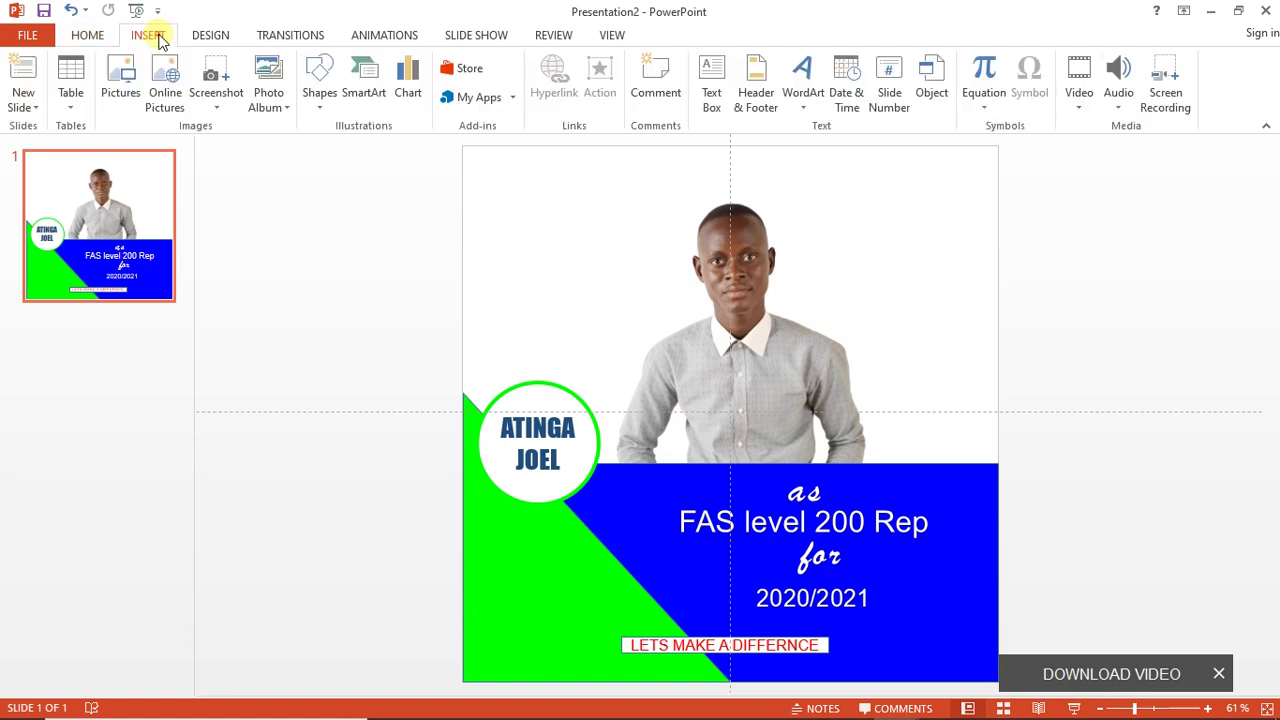
{"action": "left_click", "coordinate": [803, 85]}
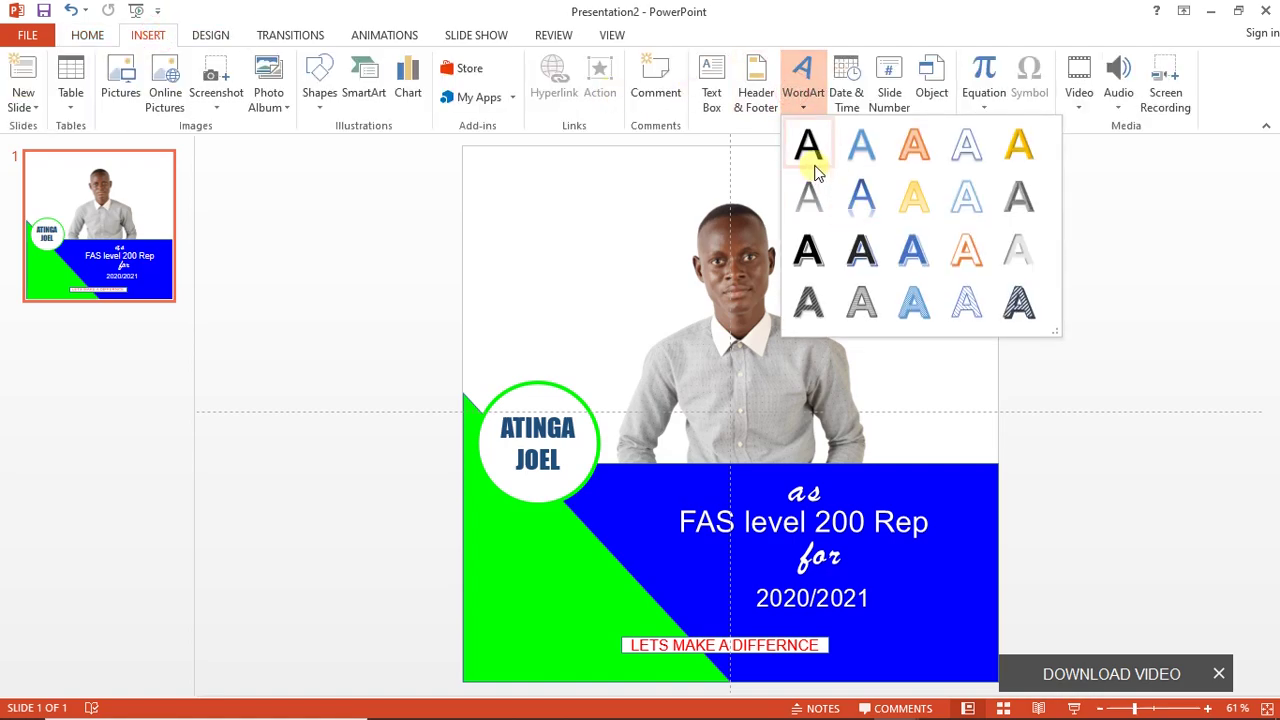
{"action": "left_click", "coordinate": [812, 164]}
{"action": "left_click_drag", "start_coordinate": [686, 380], "coordinate": [695, 153]}
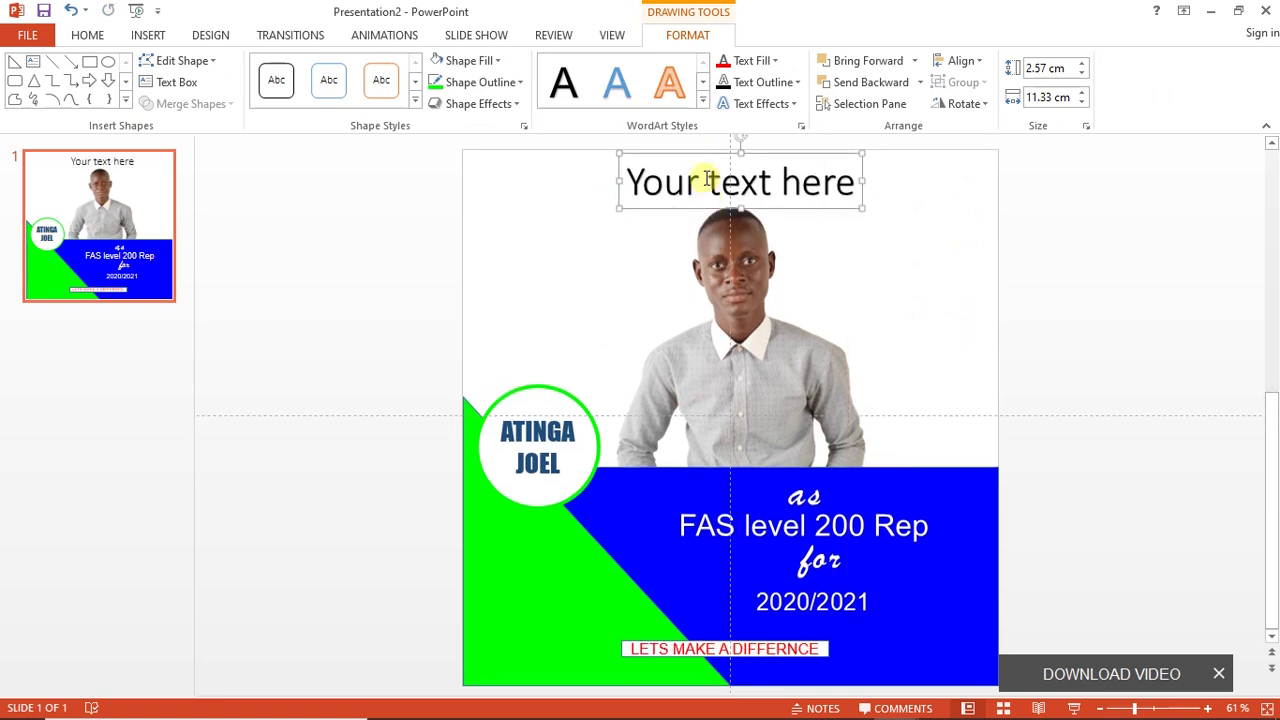
{"action": "triple_click", "coordinate": [705, 178]}
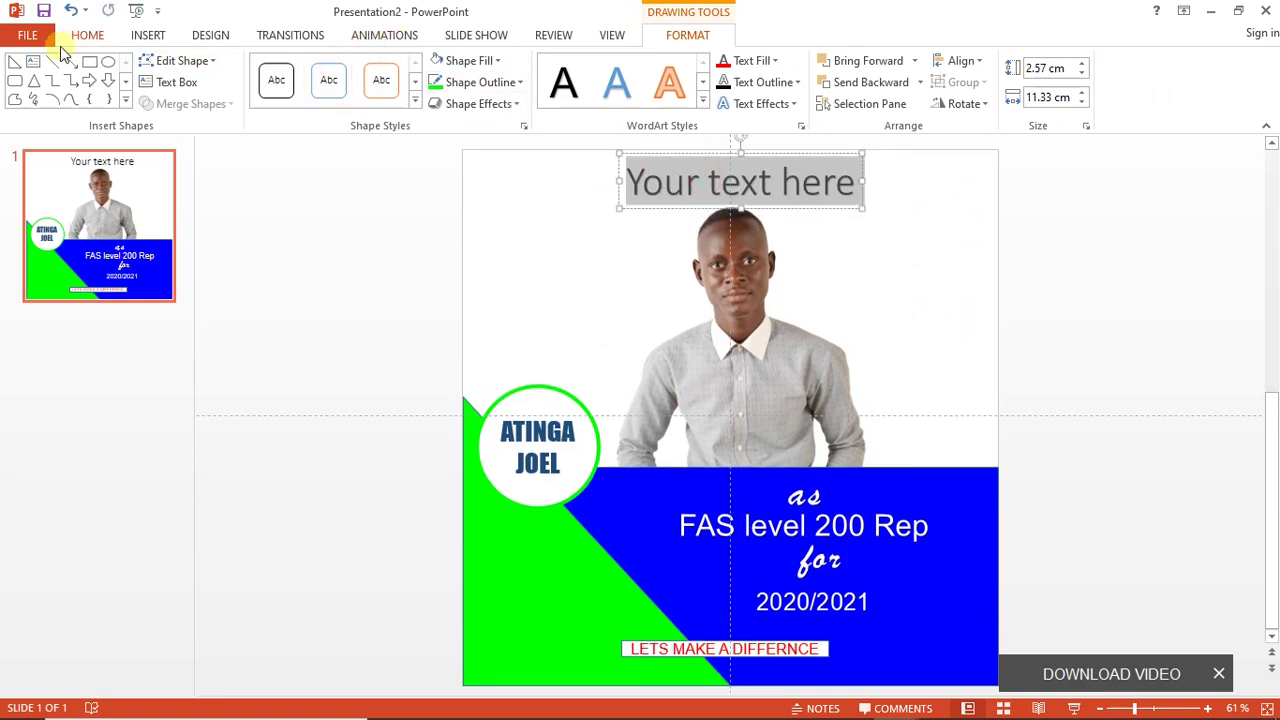
{"action": "left_click", "coordinate": [72, 38]}
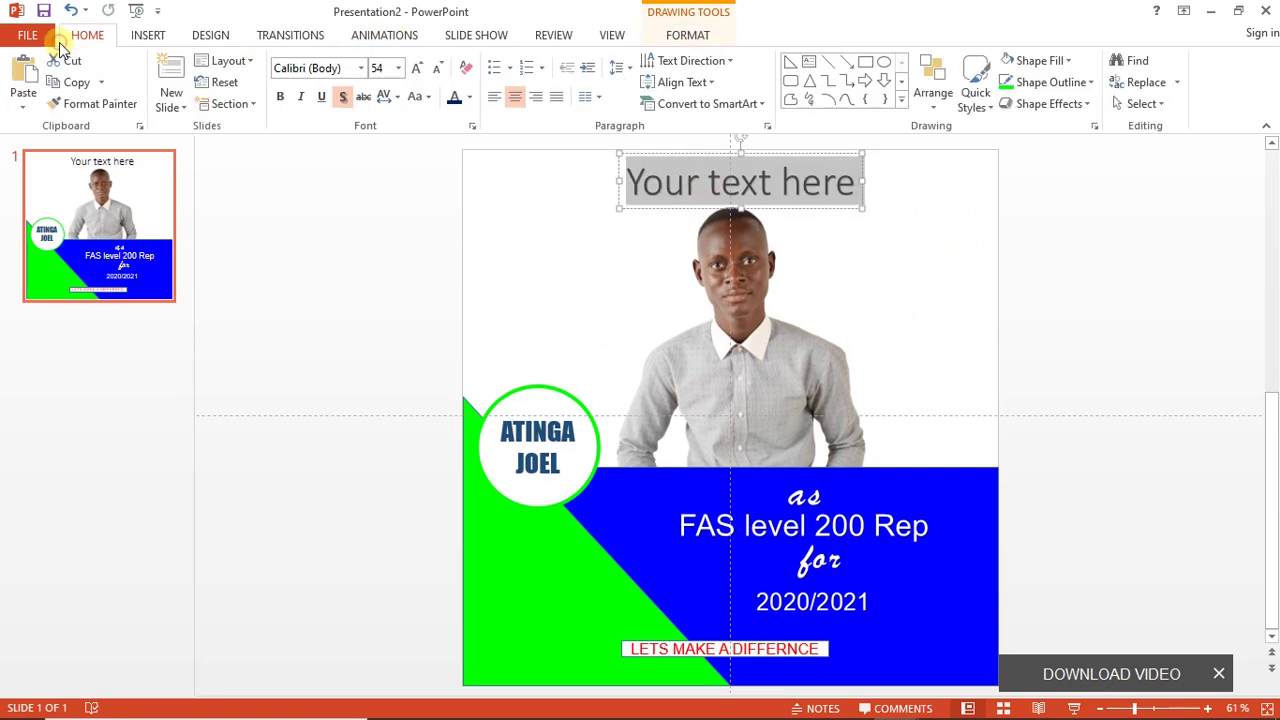
At 16 pt, type 'FACULTY OF APPLIED SCIENCES' and 'UDS NAVRONGO CAMPUS' on two lines.
{"action": "left_click", "coordinate": [381, 65]}
{"action": "type", "text": "16"}
{"action": "key", "text": "Return"}
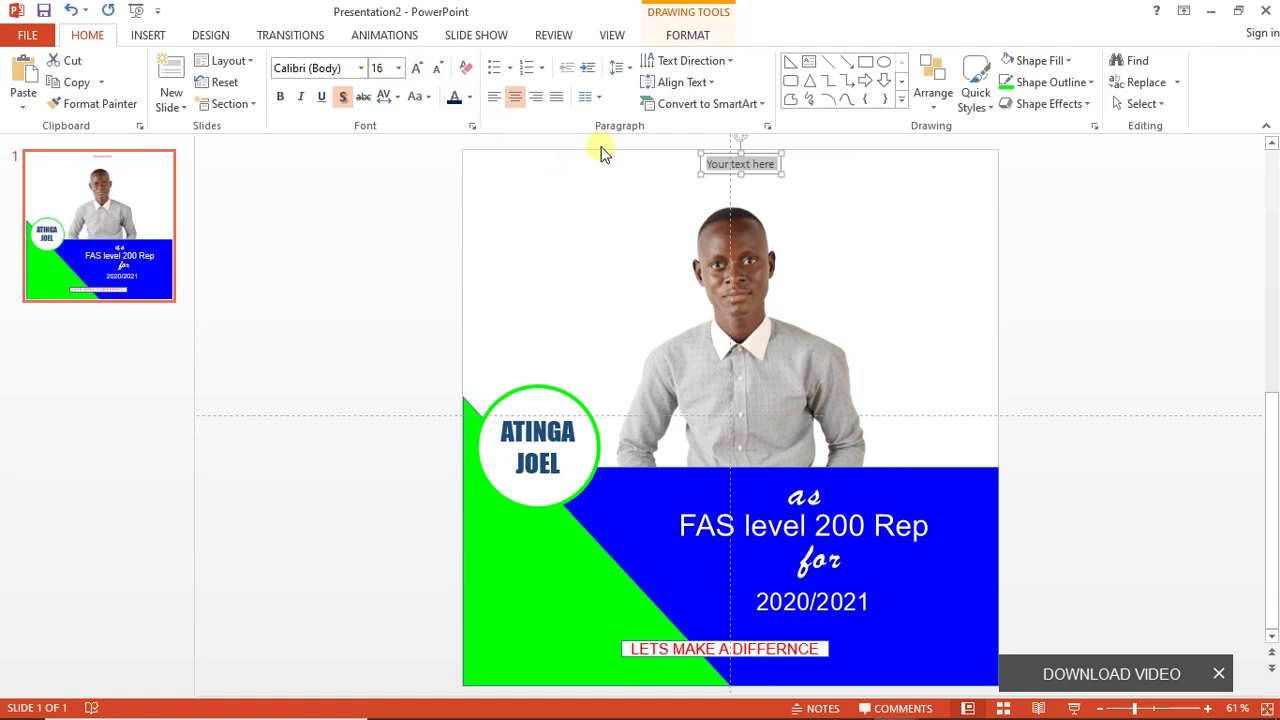
{"action": "type", "text": "FACULTY"}
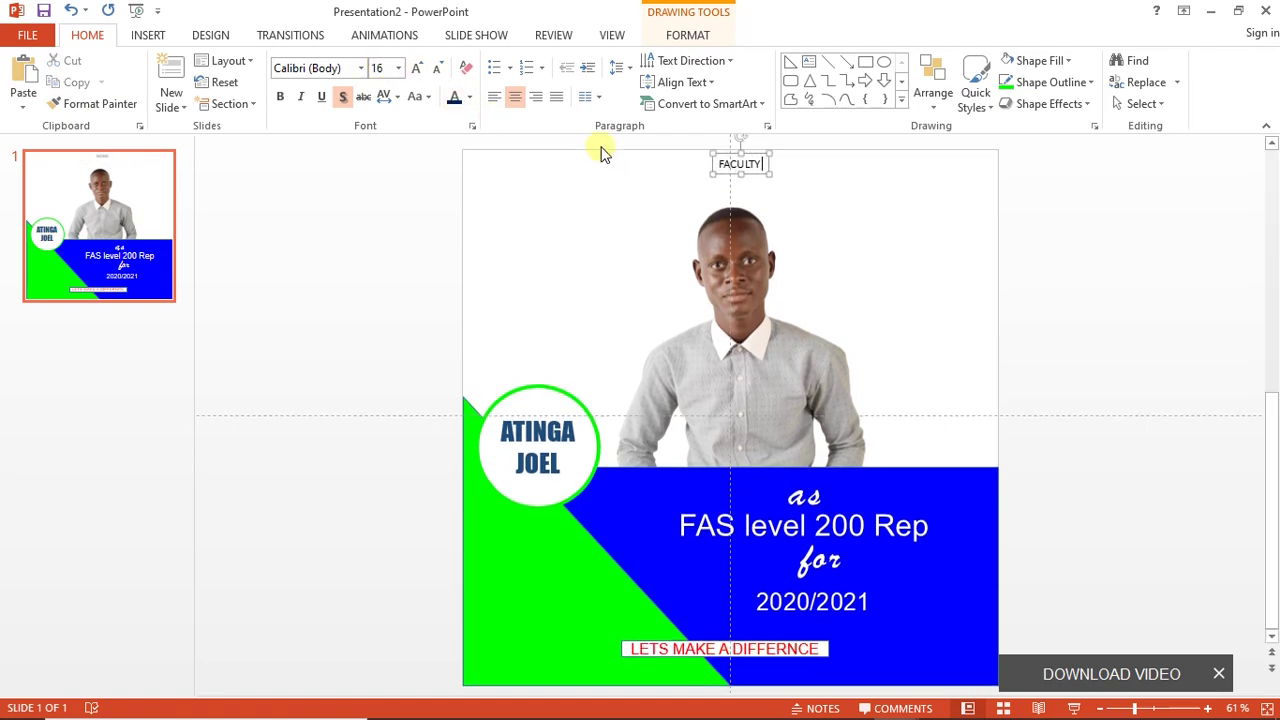
{"action": "type", "text": " OF APLIED SC"}
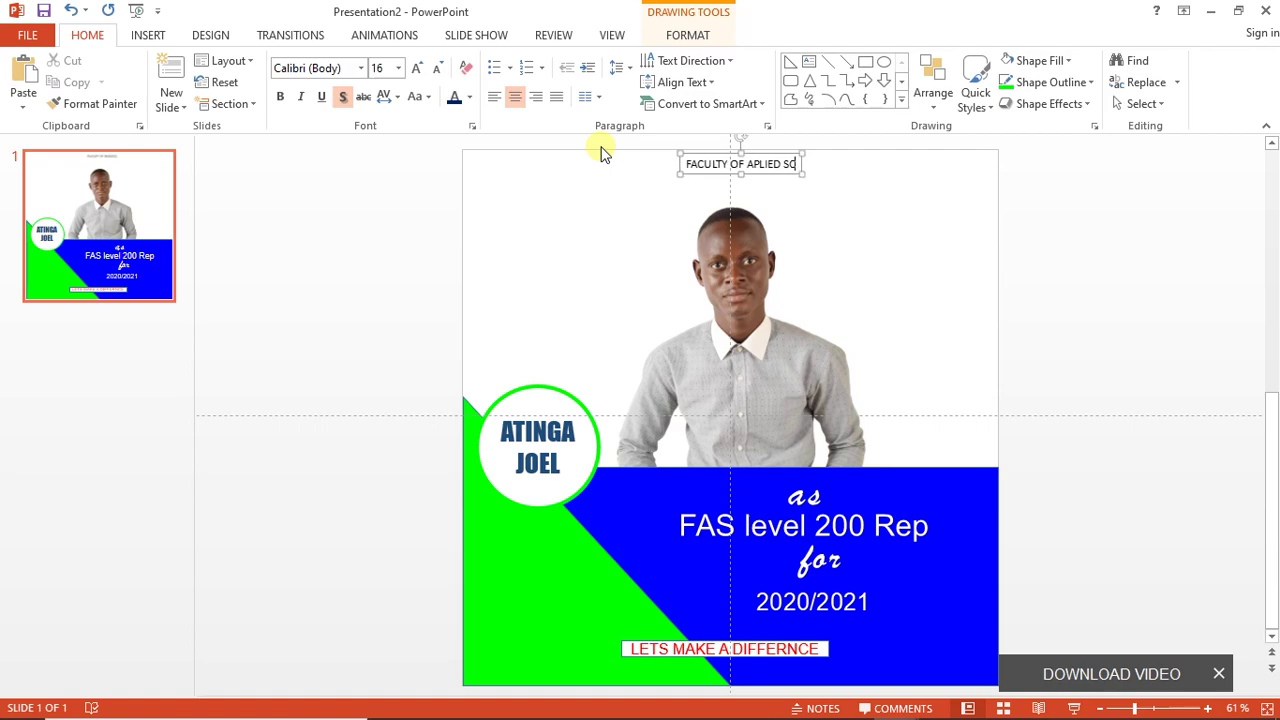
{"action": "type", "text": "IENCES"}
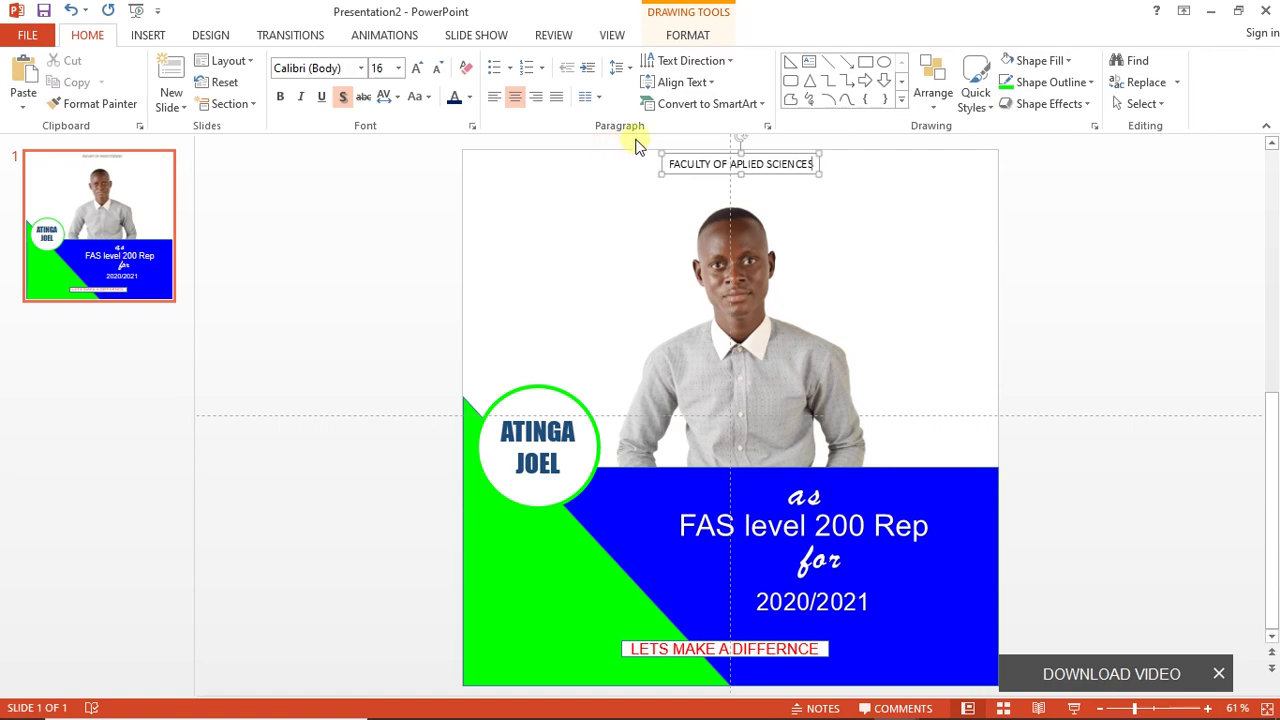
{"action": "left_click", "coordinate": [740, 166]}
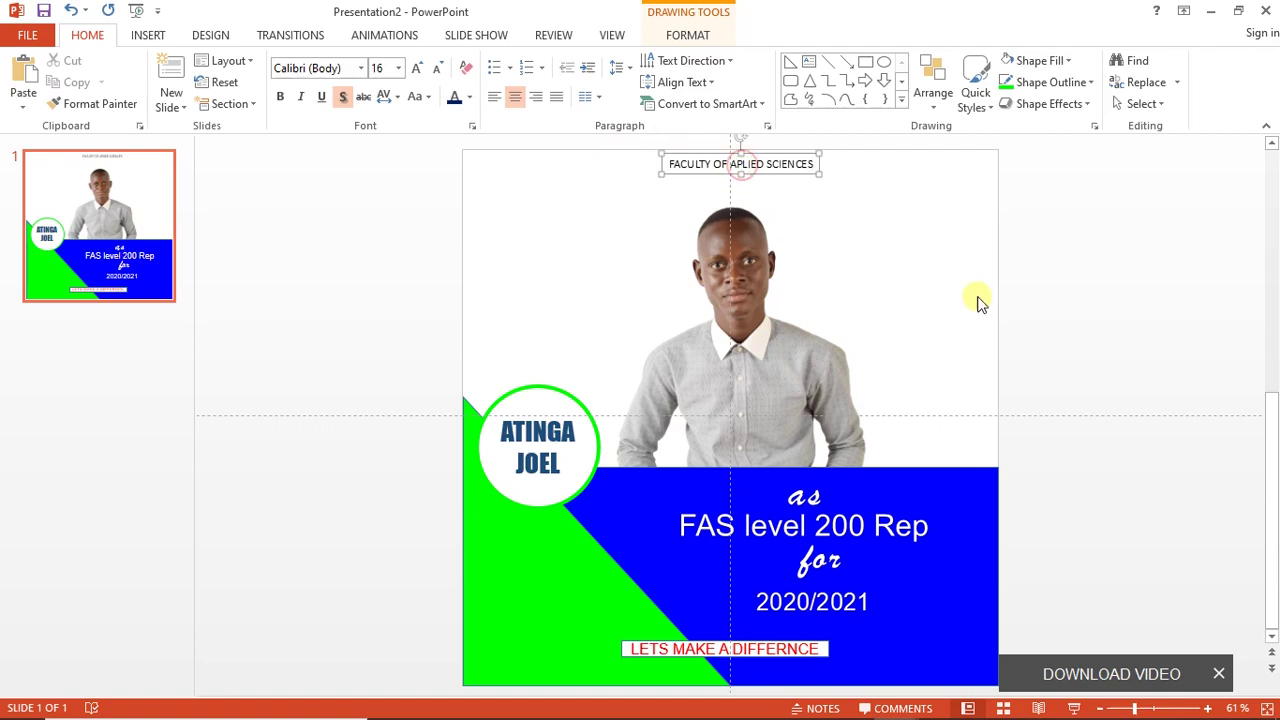
{"action": "type", "text": "P"}
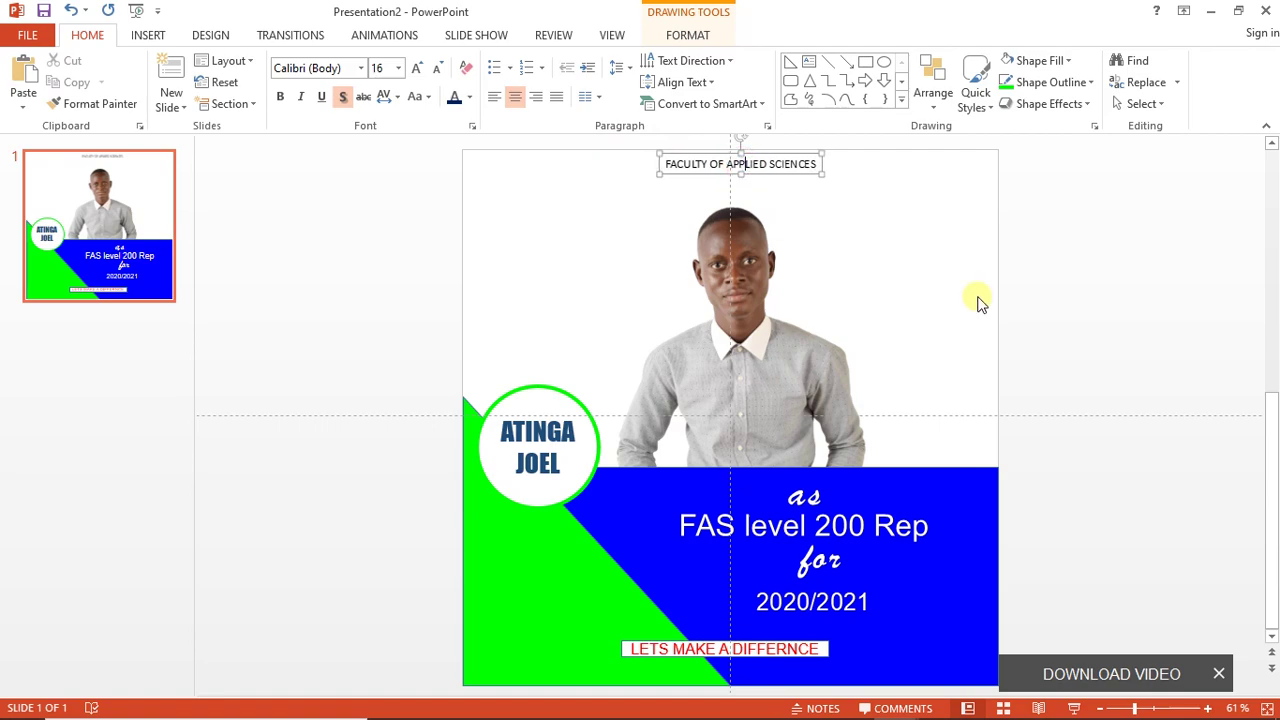
{"action": "left_click", "coordinate": [812, 164]}
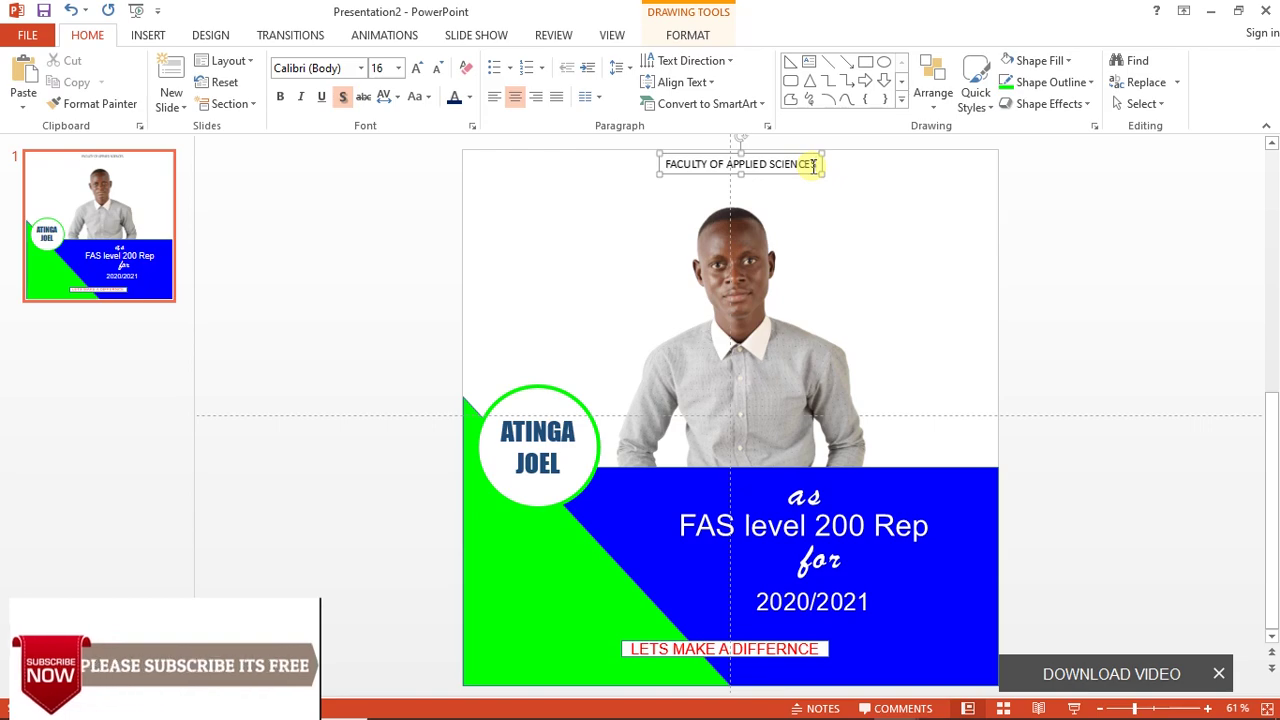
{"action": "key", "text": "Return"}
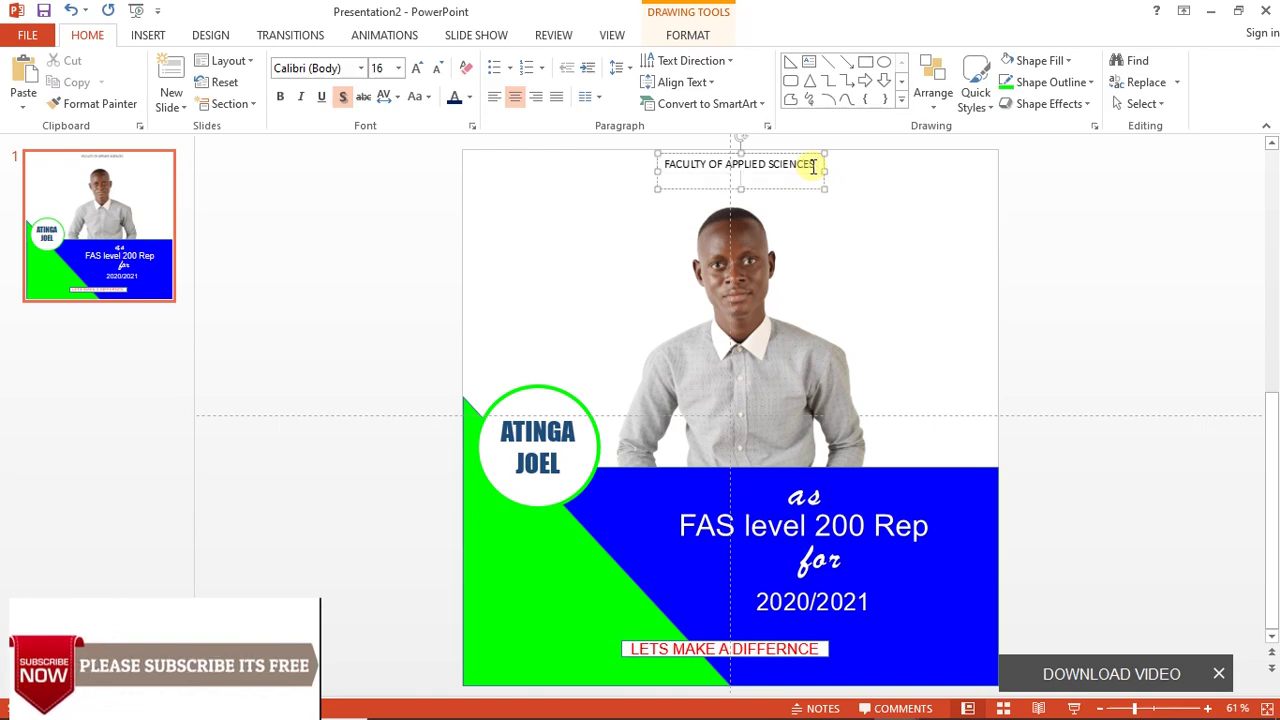
{"action": "type", "text": "UDS NA"}
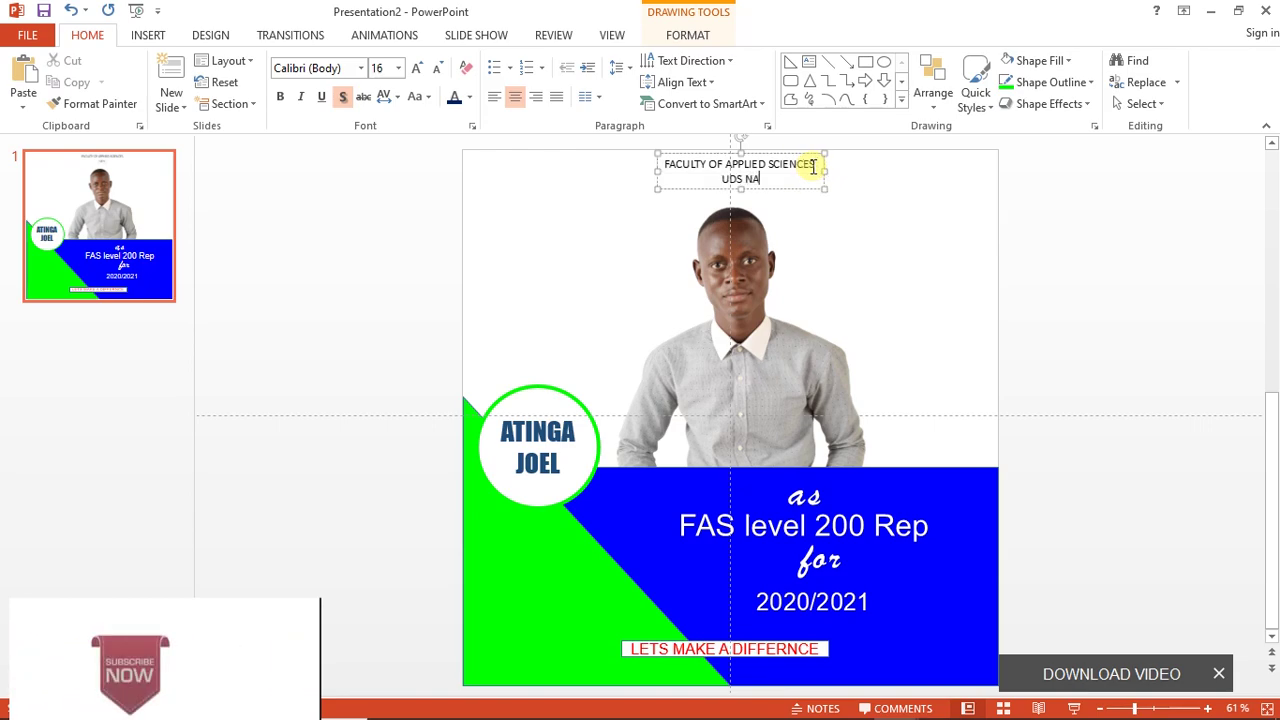
{"action": "type", "text": "VRONGO"}
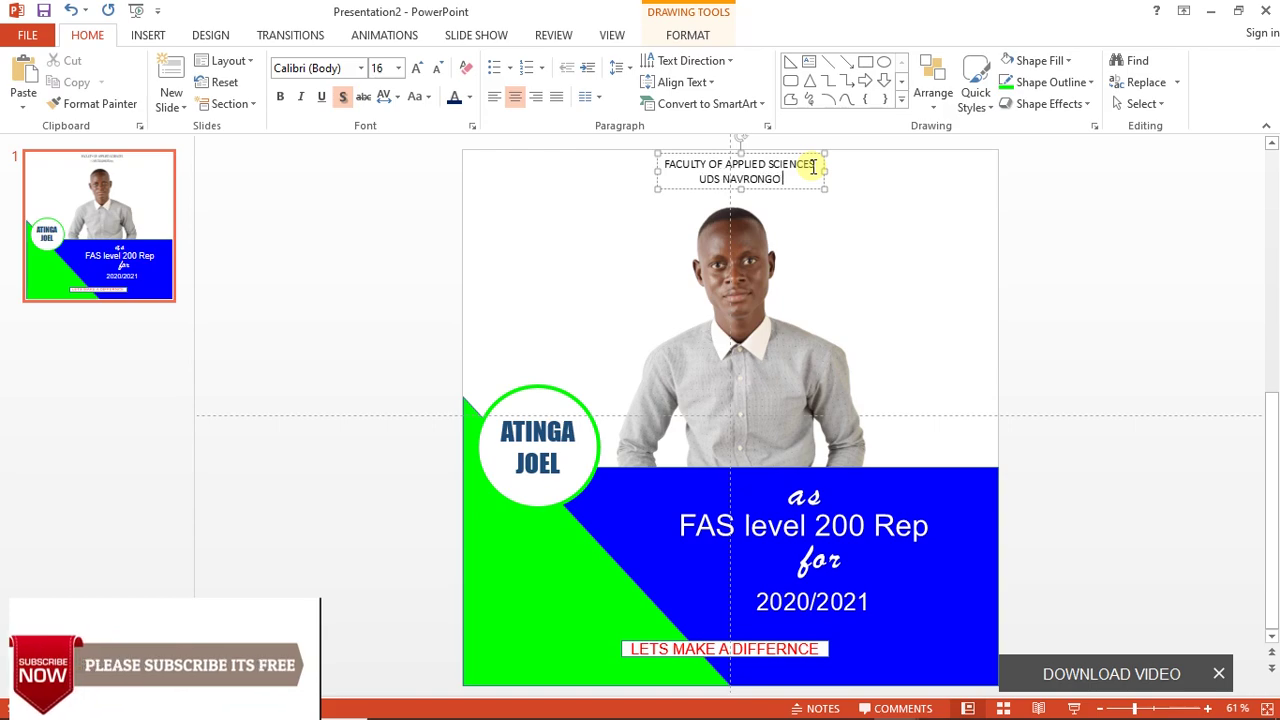
{"action": "type", "text": " CA"}
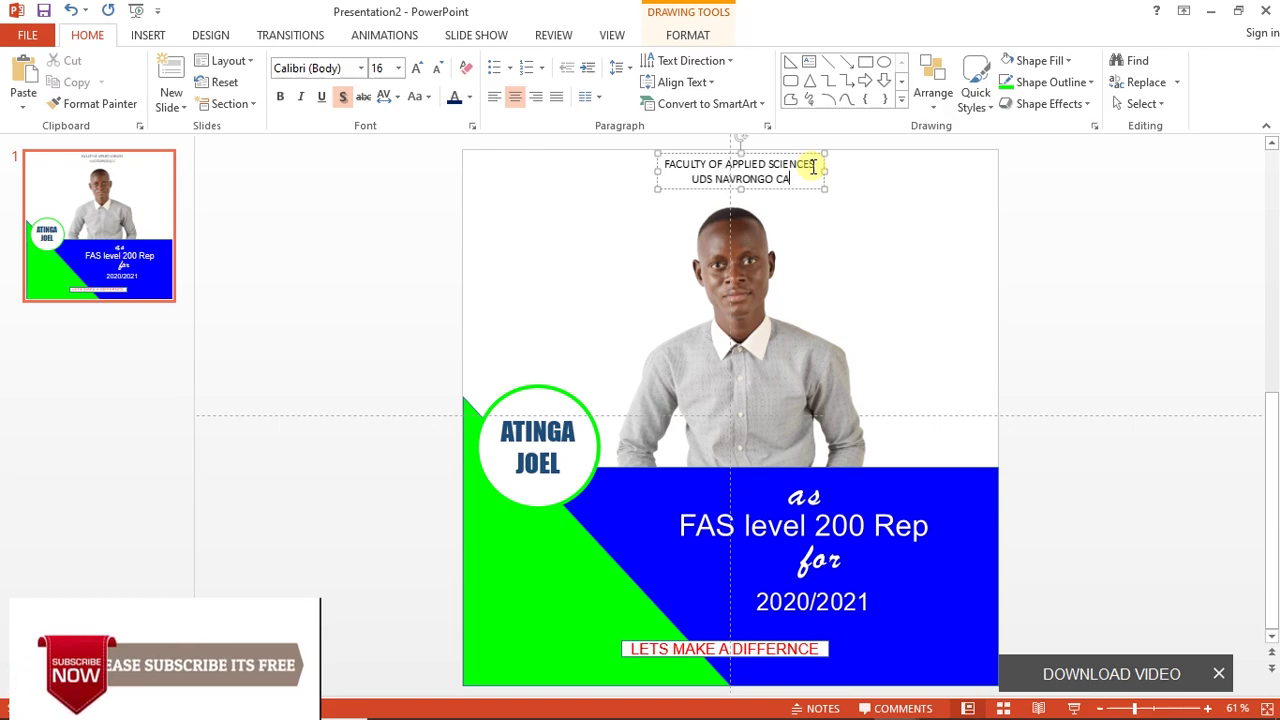
{"action": "type", "text": "MPUS"}
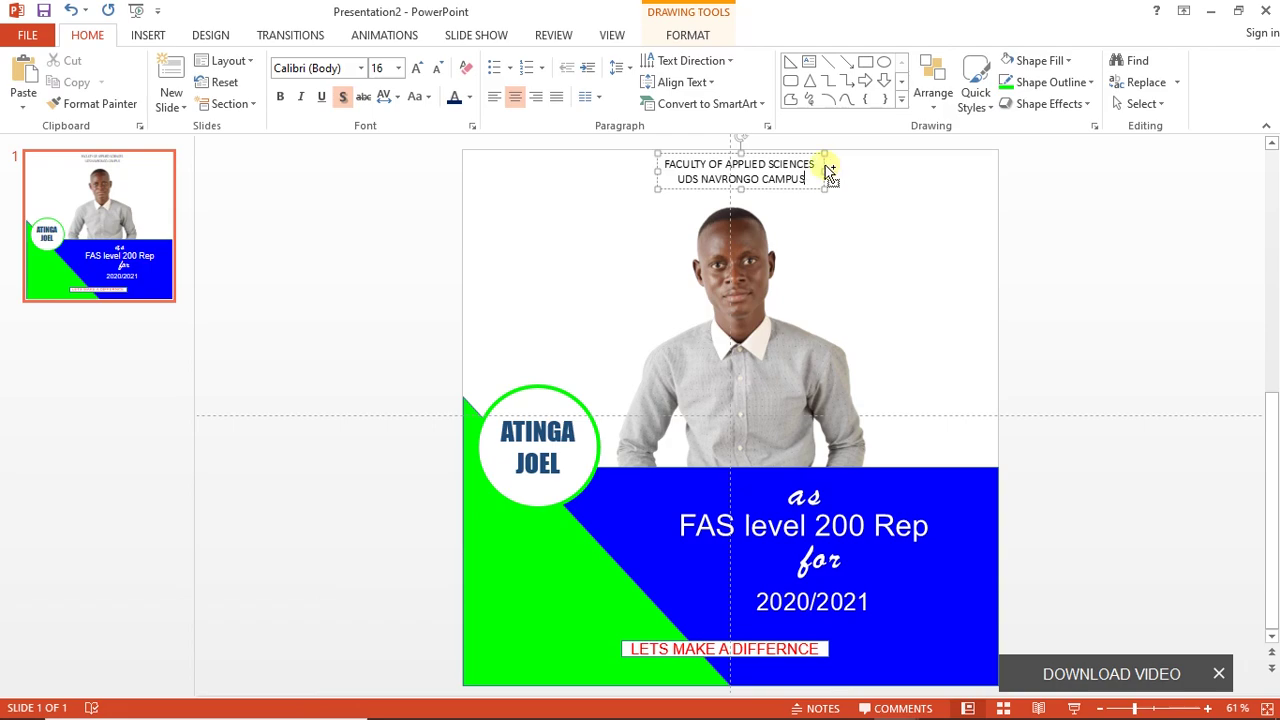
Make the header 18 pt bold and centre it above the photo.
{"action": "key", "text": "ctrl+a"}
{"action": "left_click", "coordinate": [417, 68]}
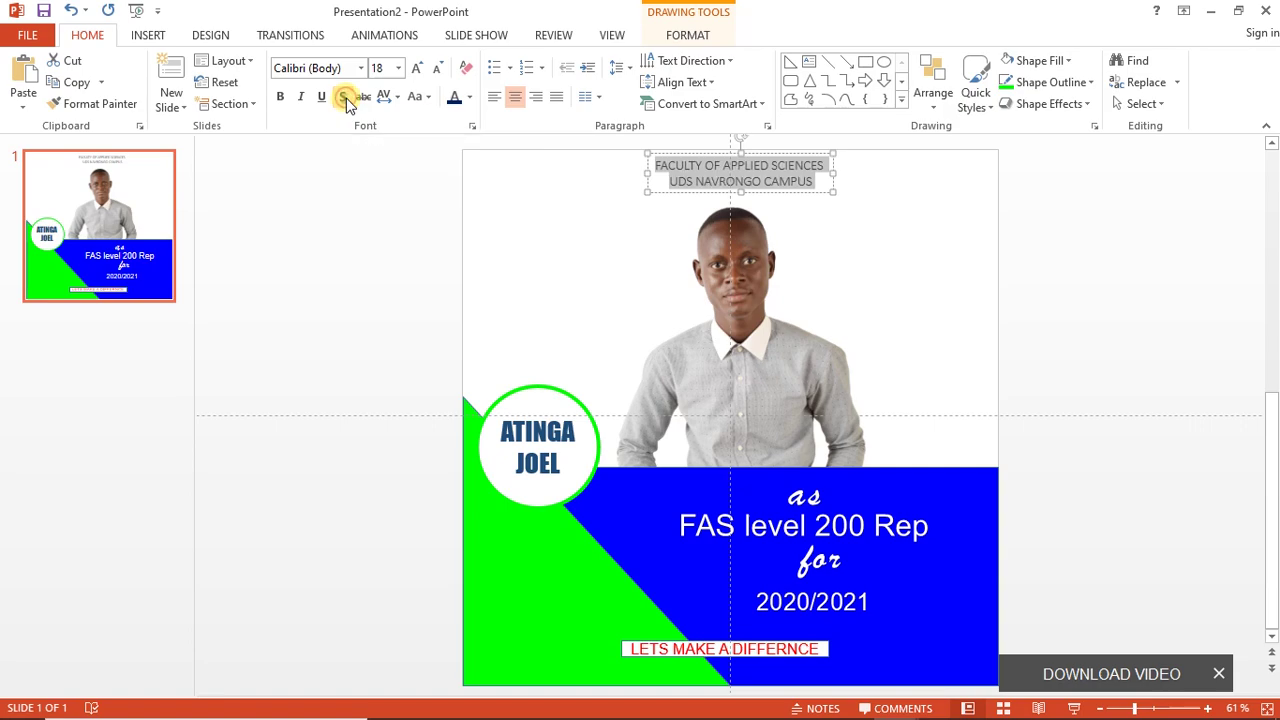
{"action": "left_click", "coordinate": [284, 97]}
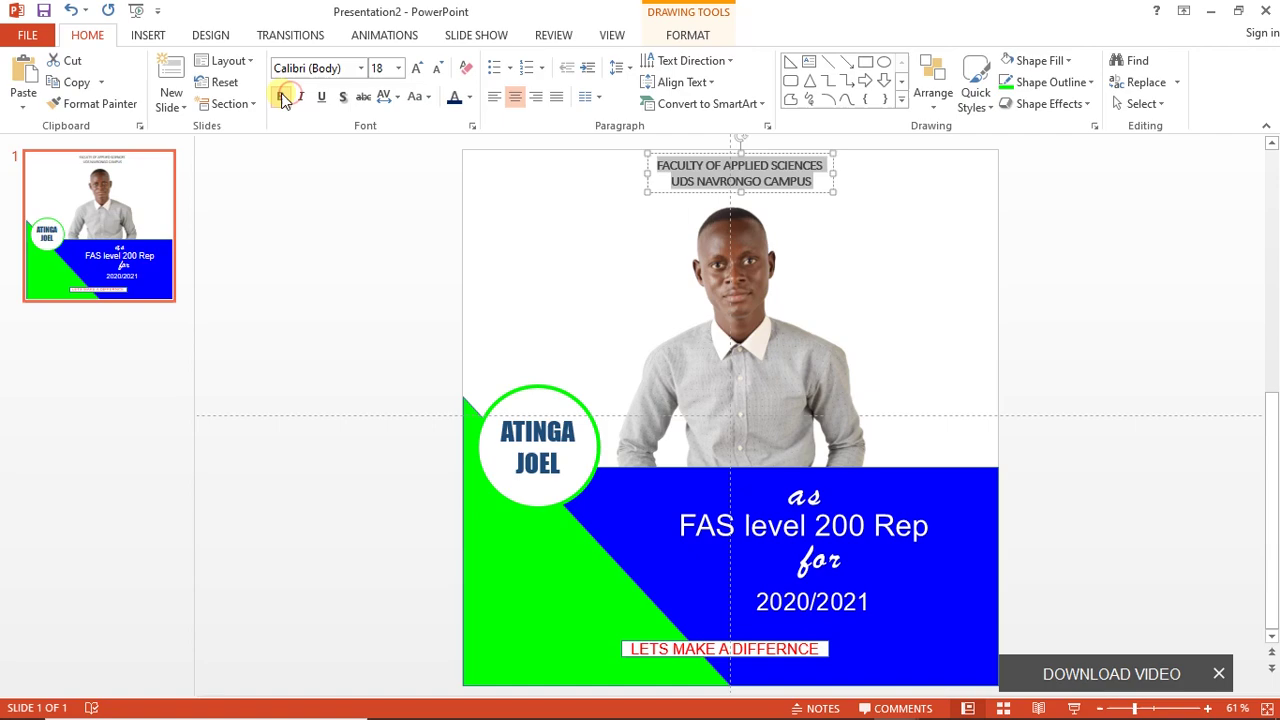
{"action": "left_click", "coordinate": [830, 189]}
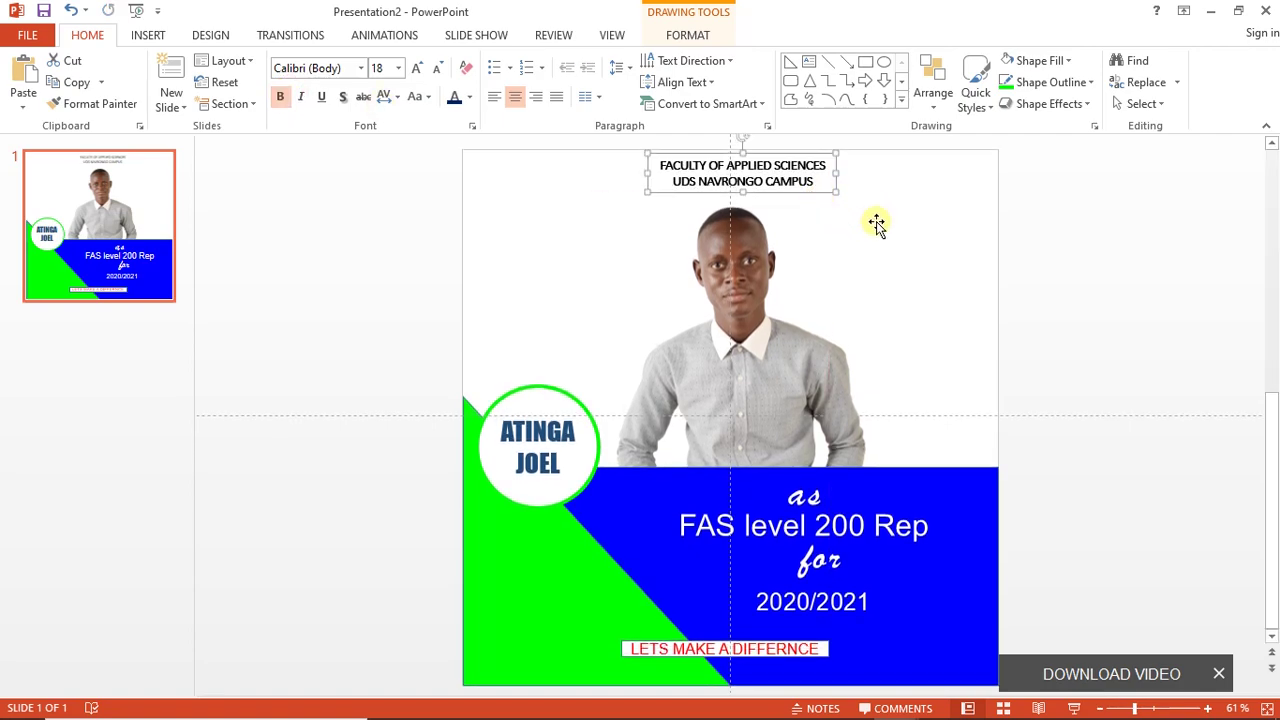
{"action": "left_click_drag", "start_coordinate": [805, 193], "coordinate": [791, 184]}
{"action": "left_click", "coordinate": [854, 246]}
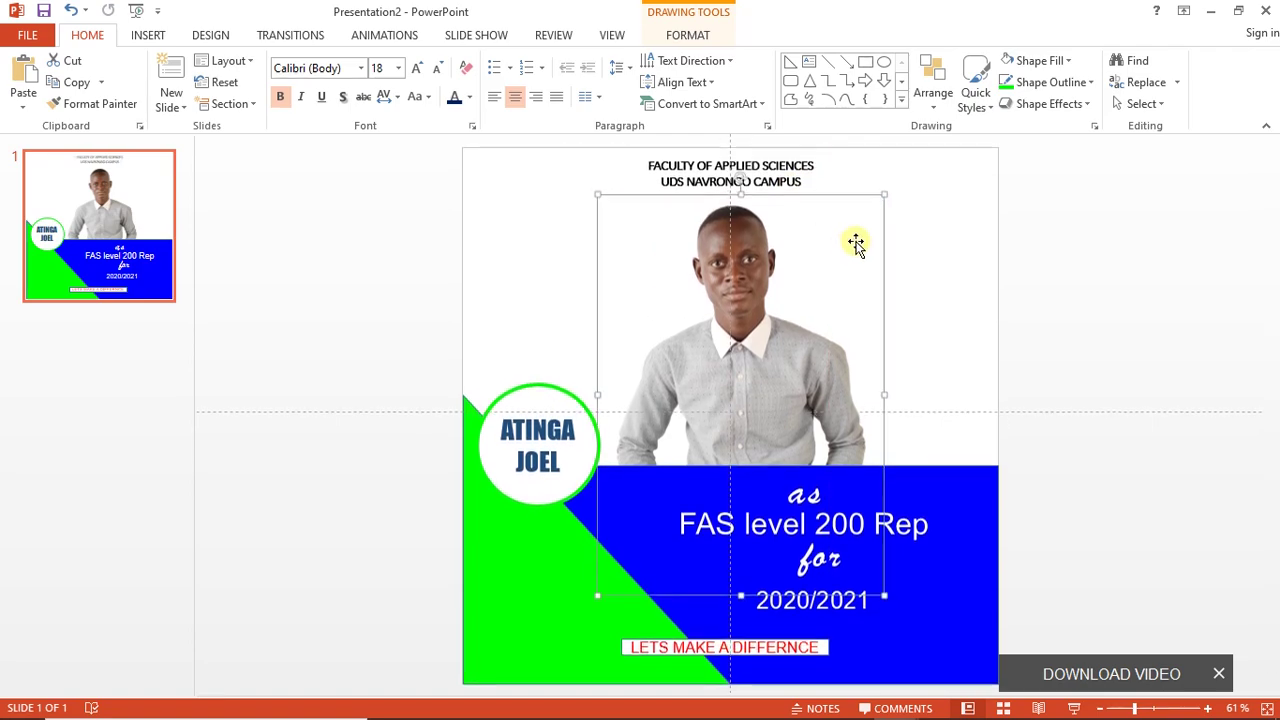
{"action": "left_click", "coordinate": [957, 276]}
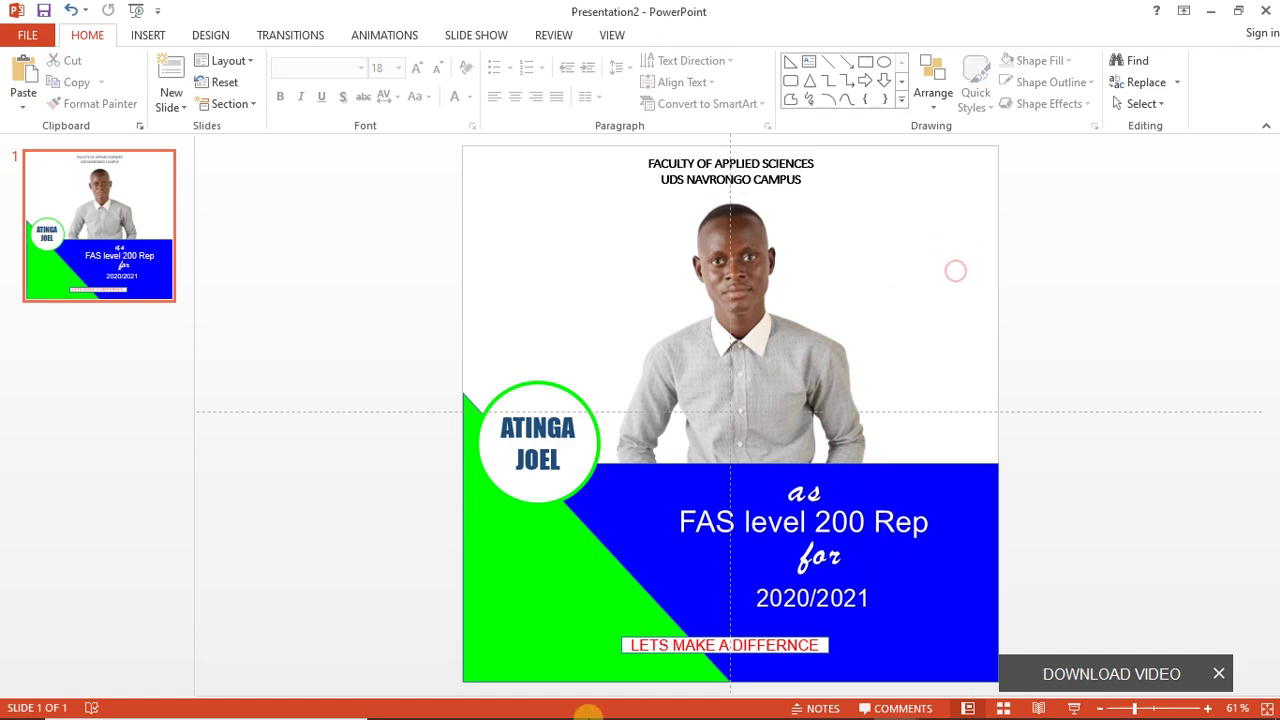
Drag the green crest PNG from the Joel folder onto the flyer beside the faculty header.
{"action": "mouse_move", "coordinate": [545, 712]}
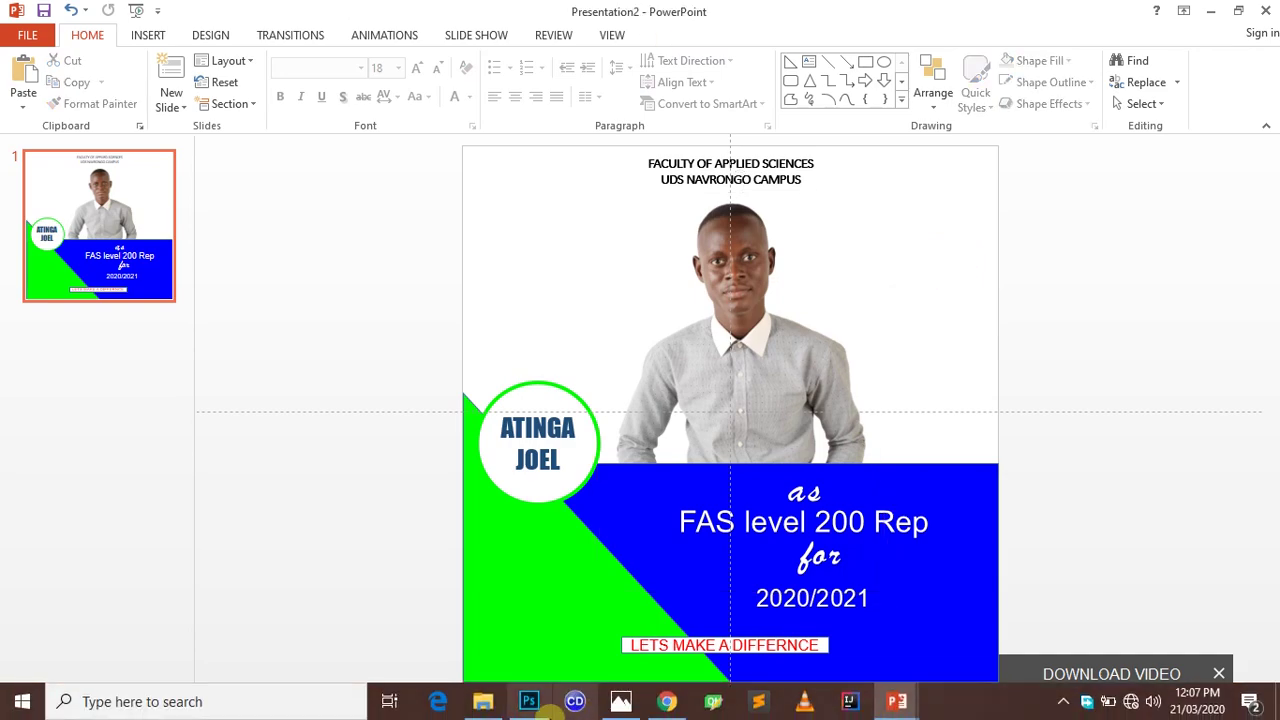
{"action": "left_click", "coordinate": [483, 701]}
{"action": "left_click", "coordinate": [600, 245]}
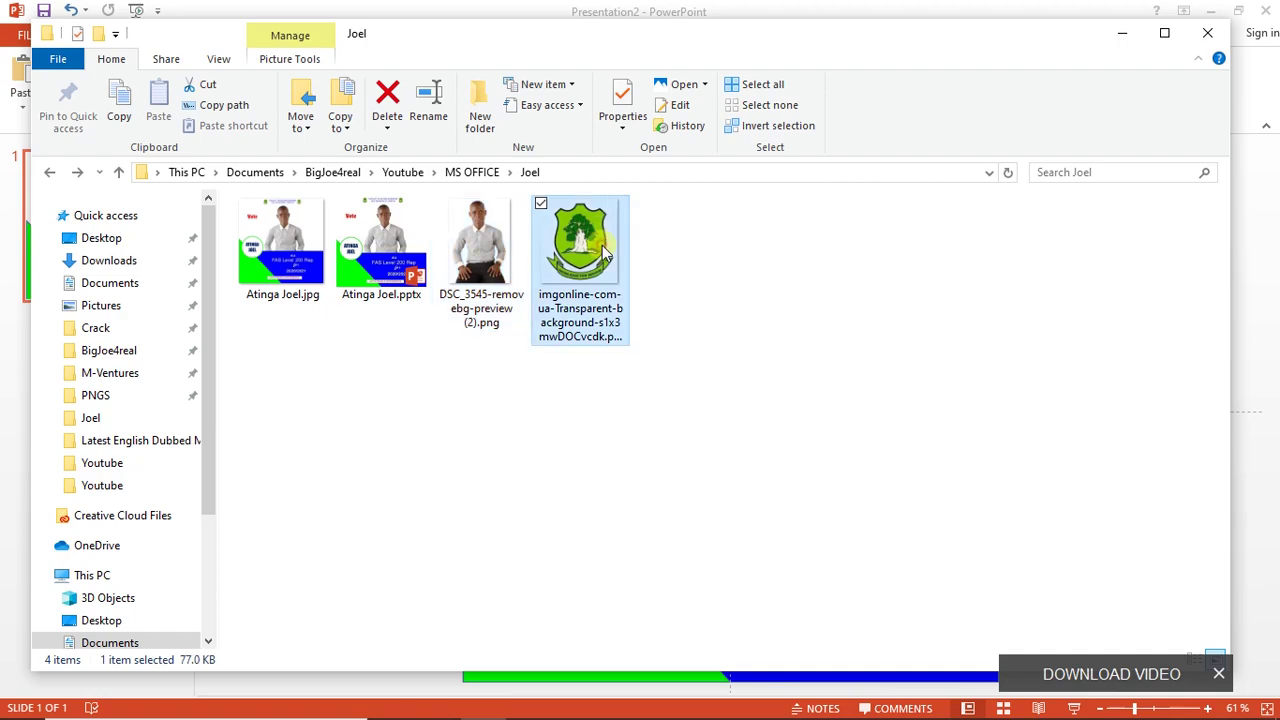
{"action": "left_click_drag", "start_coordinate": [755, 362], "coordinate": [625, 178]}
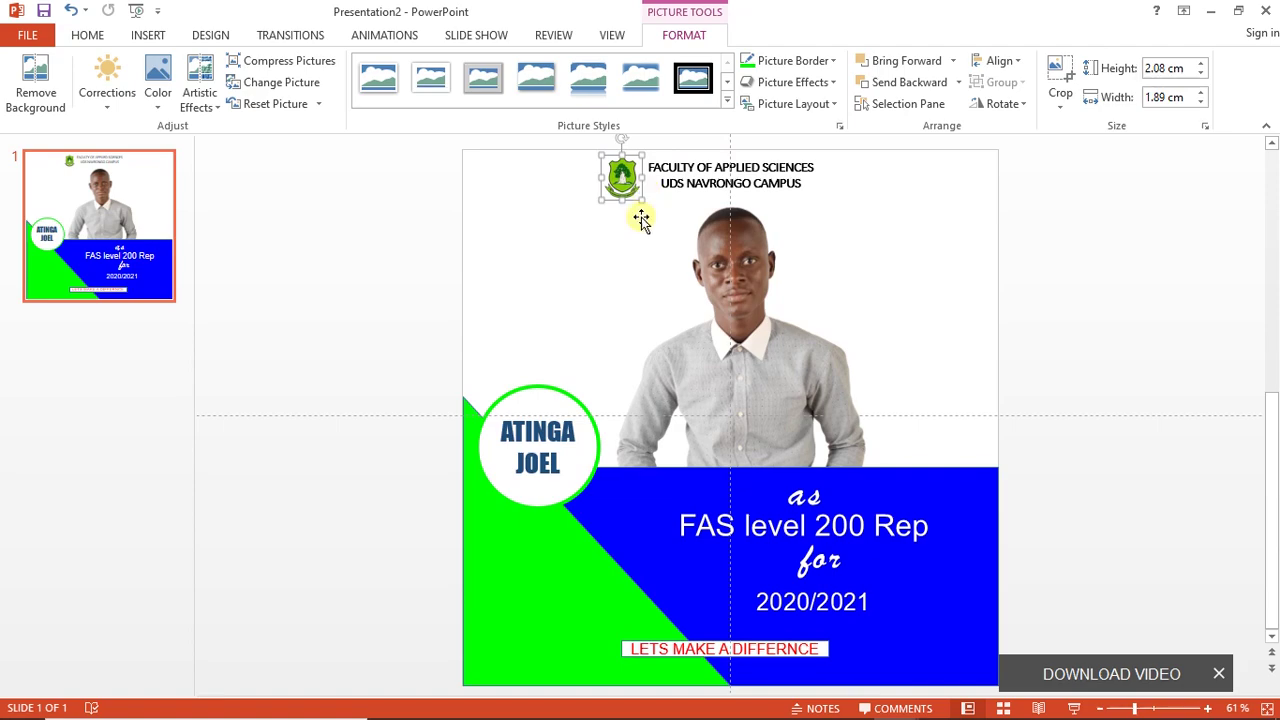
Shrink the crest to 1.83 × 1.66 cm and place a matching copy on each side of the header.
{"action": "left_click_drag", "start_coordinate": [638, 199], "coordinate": [627, 180]}
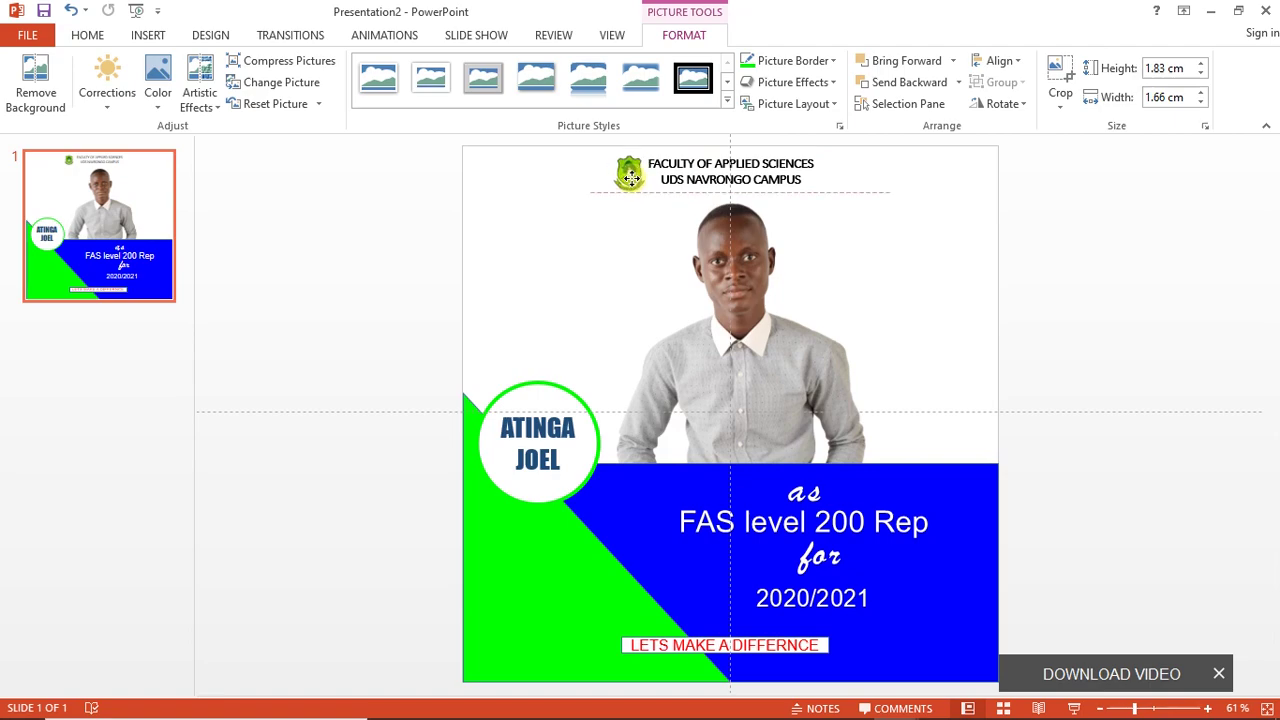
{"action": "left_click", "coordinate": [631, 177]}
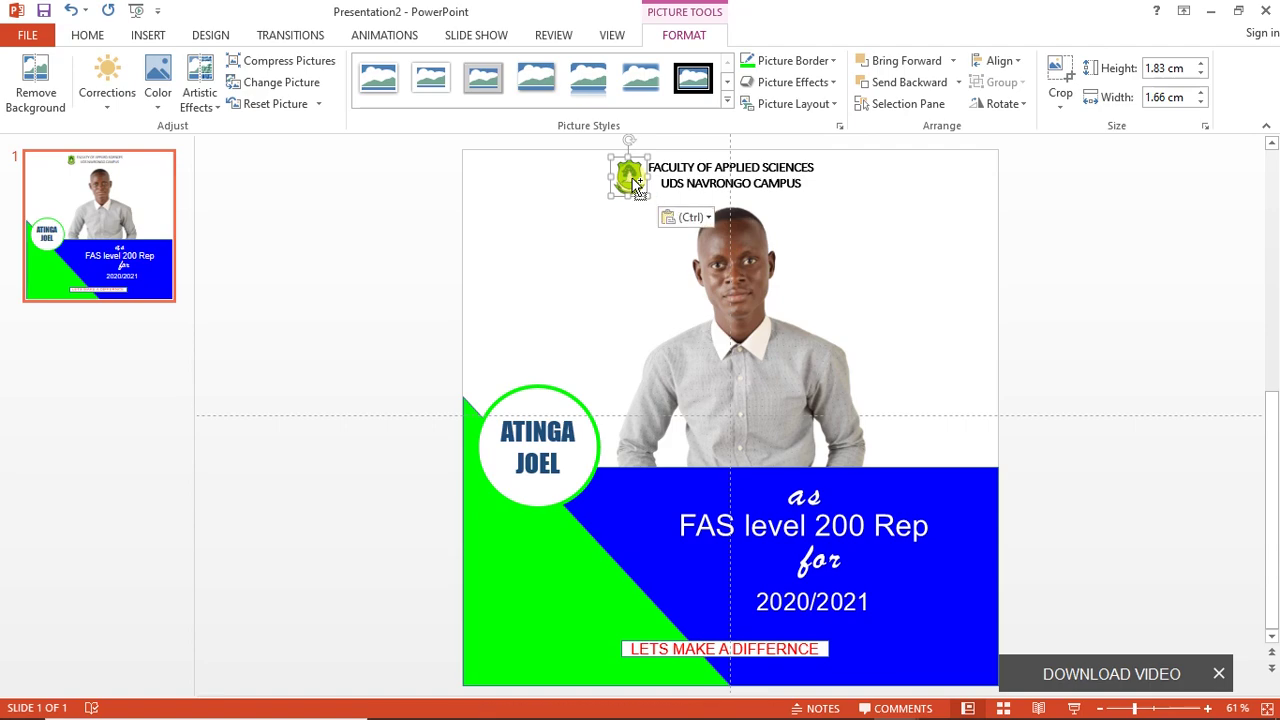
{"action": "left_click_drag", "start_coordinate": [635, 187], "coordinate": [837, 172]}
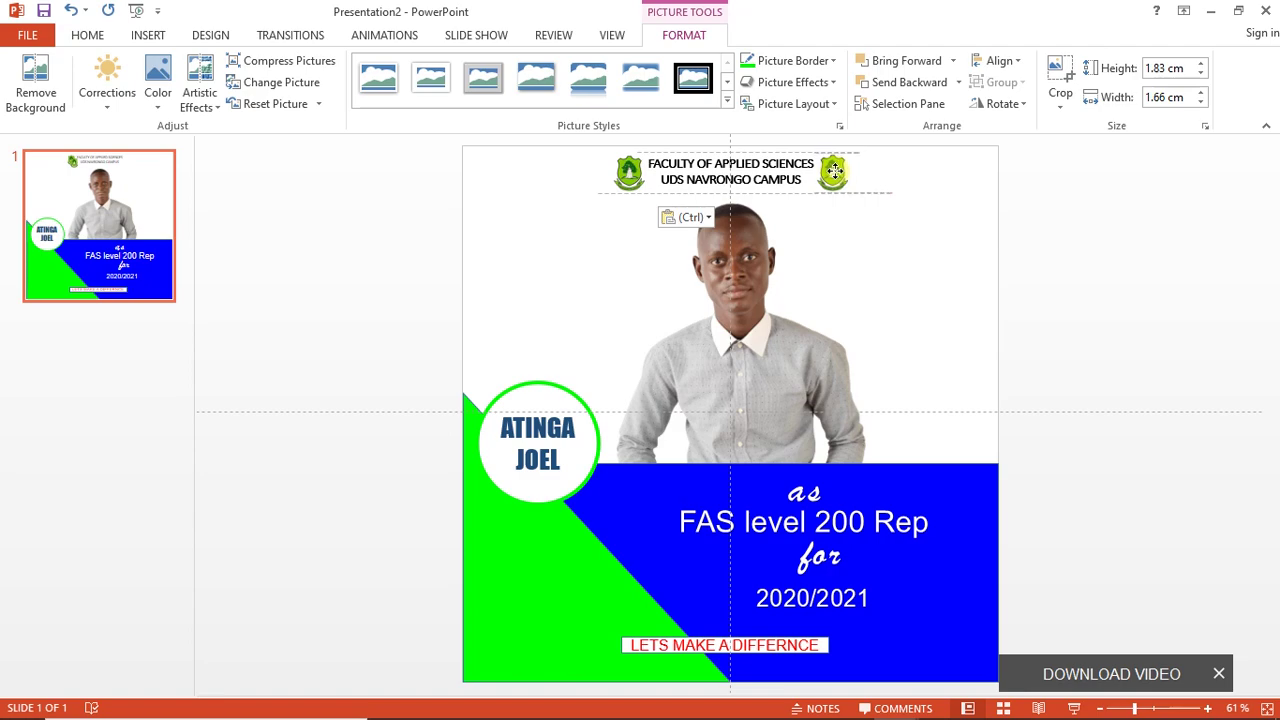
{"action": "left_click_drag", "start_coordinate": [630, 172], "coordinate": [627, 176]}
{"action": "left_click", "coordinate": [425, 250]}
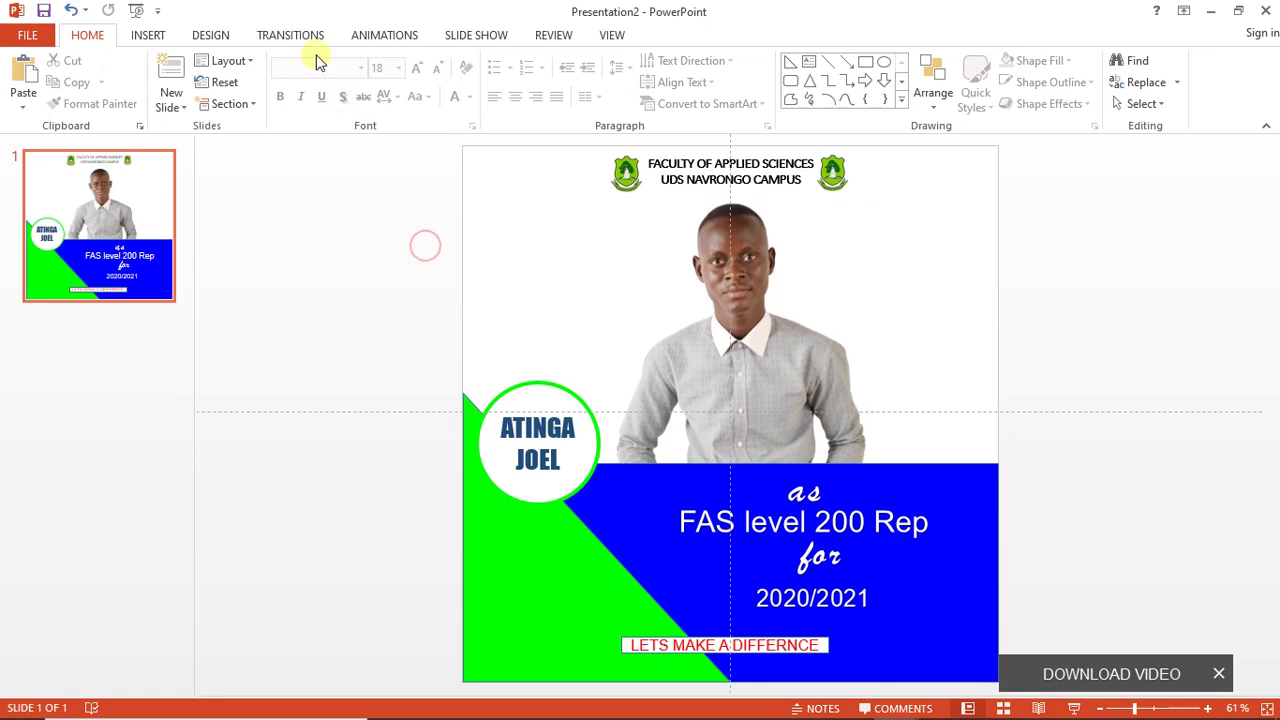
Insert first-style WordArt at the slide's upper left and replace its text with 'Vote'.
{"action": "left_click", "coordinate": [147, 40]}
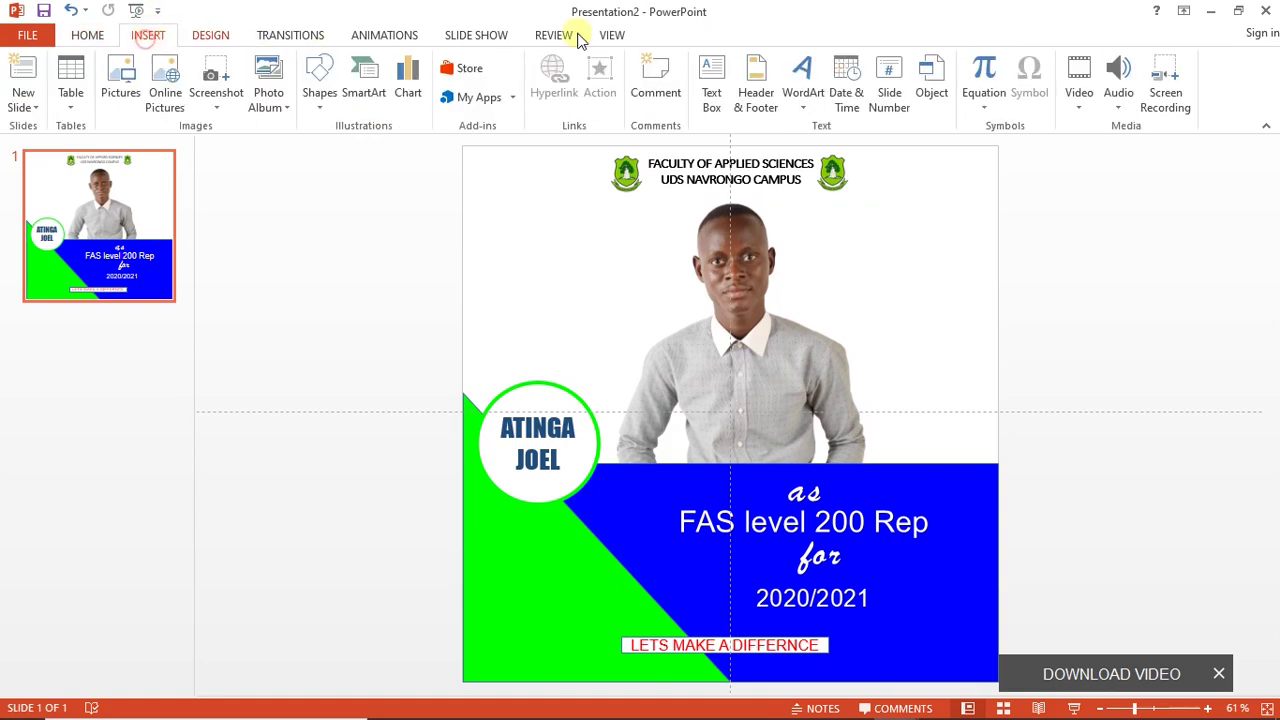
{"action": "left_click", "coordinate": [805, 95]}
{"action": "left_click", "coordinate": [811, 142]}
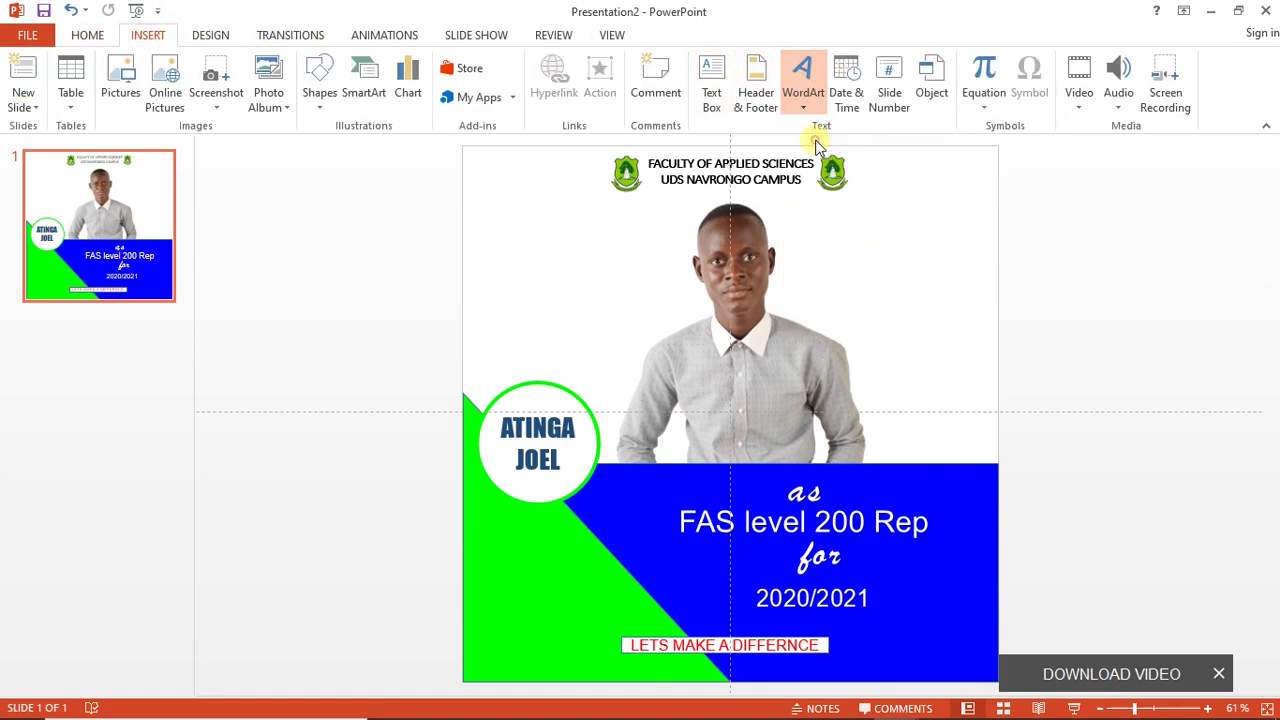
{"action": "left_click", "coordinate": [702, 393]}
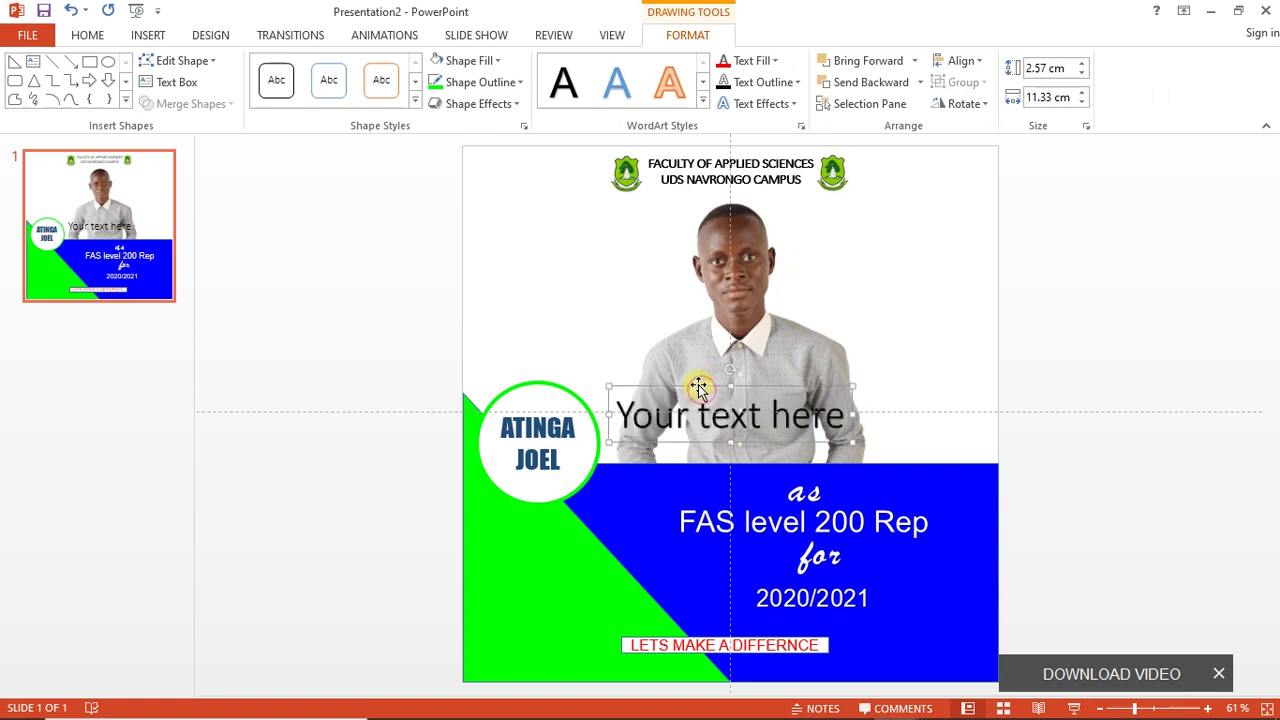
{"action": "left_click_drag", "start_coordinate": [698, 388], "coordinate": [551, 235]}
{"action": "triple_click", "coordinate": [548, 249]}
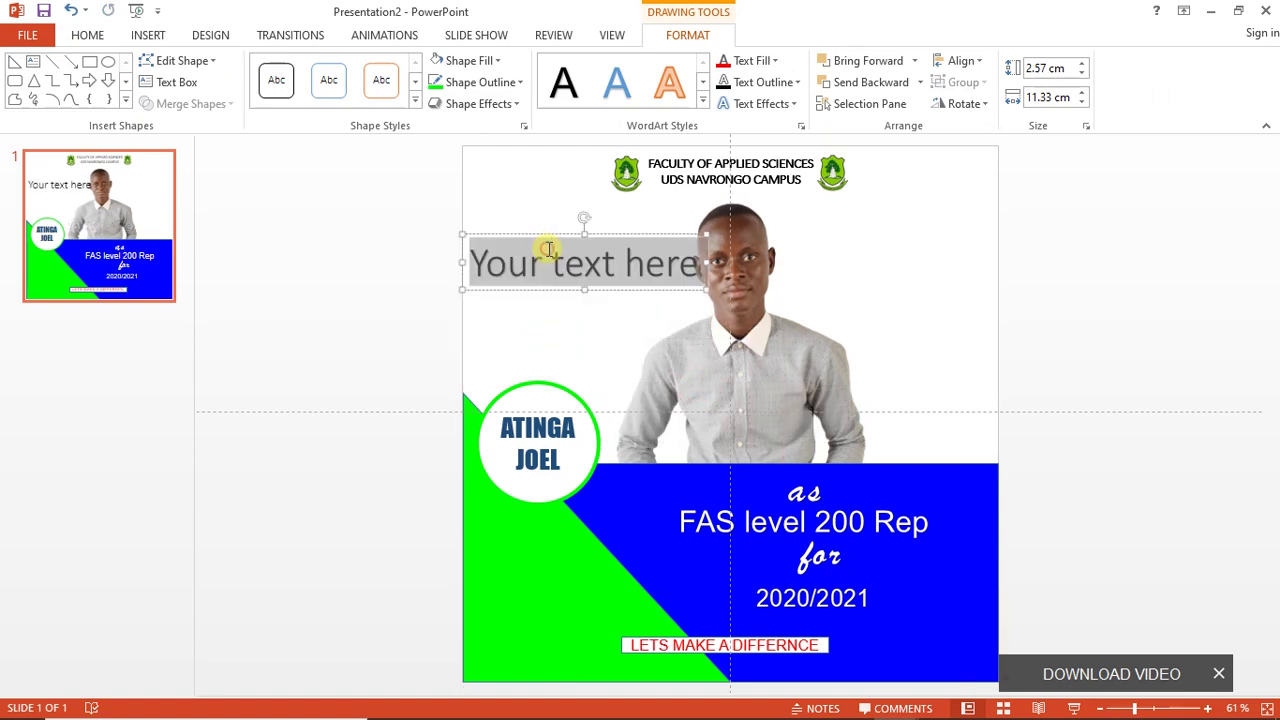
{"action": "type", "text": "V"}
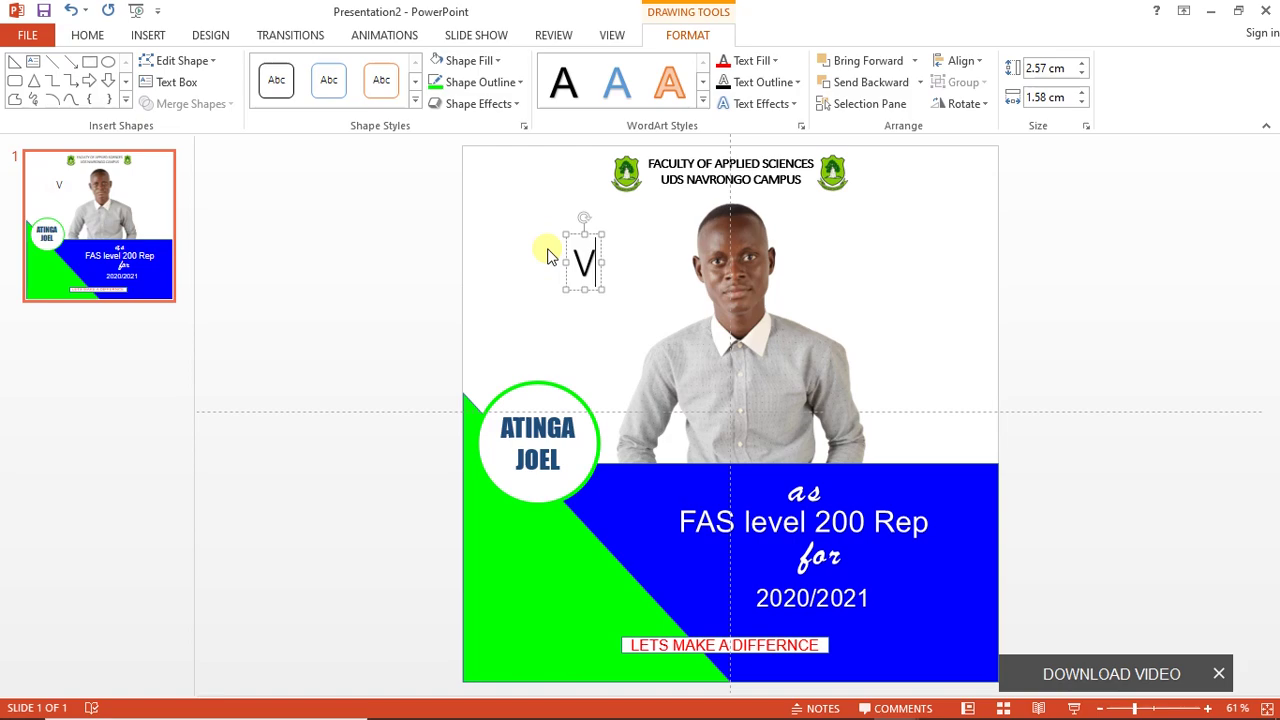
{"action": "type", "text": "ote"}
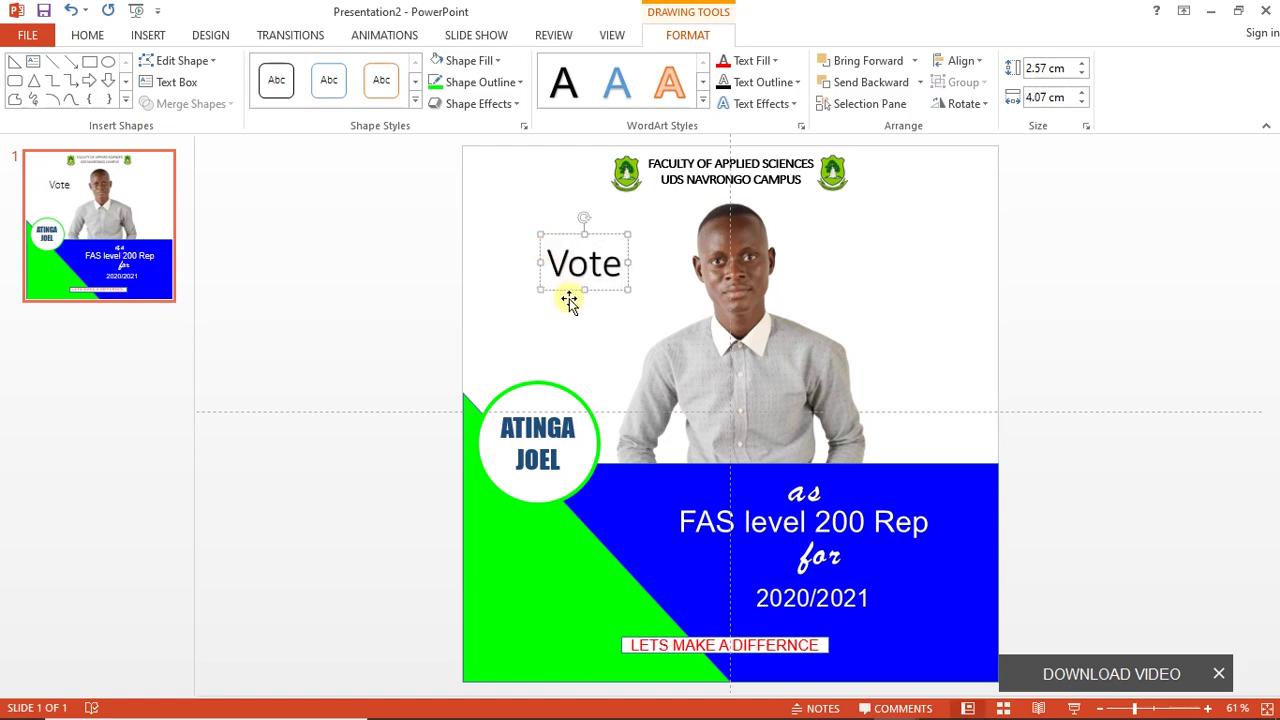
{"action": "left_click_drag", "start_coordinate": [568, 291], "coordinate": [518, 292]}
Set the Vote text's font to Chela One.
{"action": "double_click", "coordinate": [527, 271]}
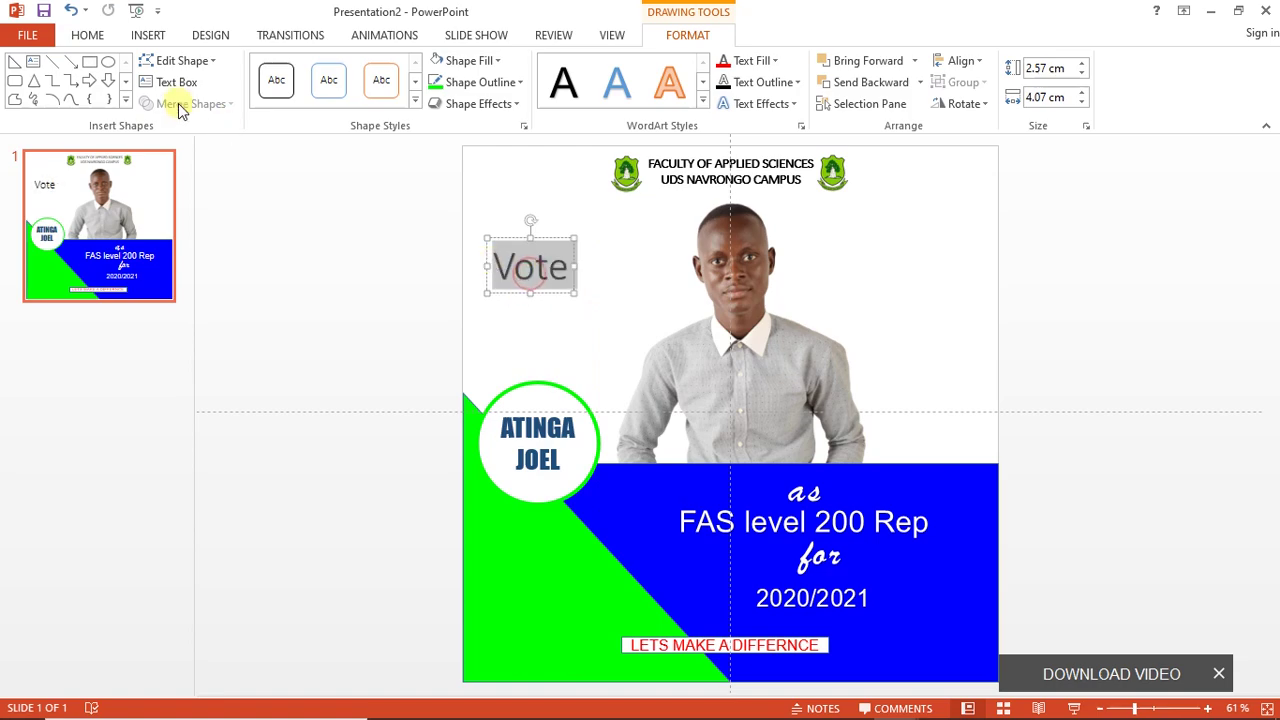
{"action": "left_click", "coordinate": [80, 35]}
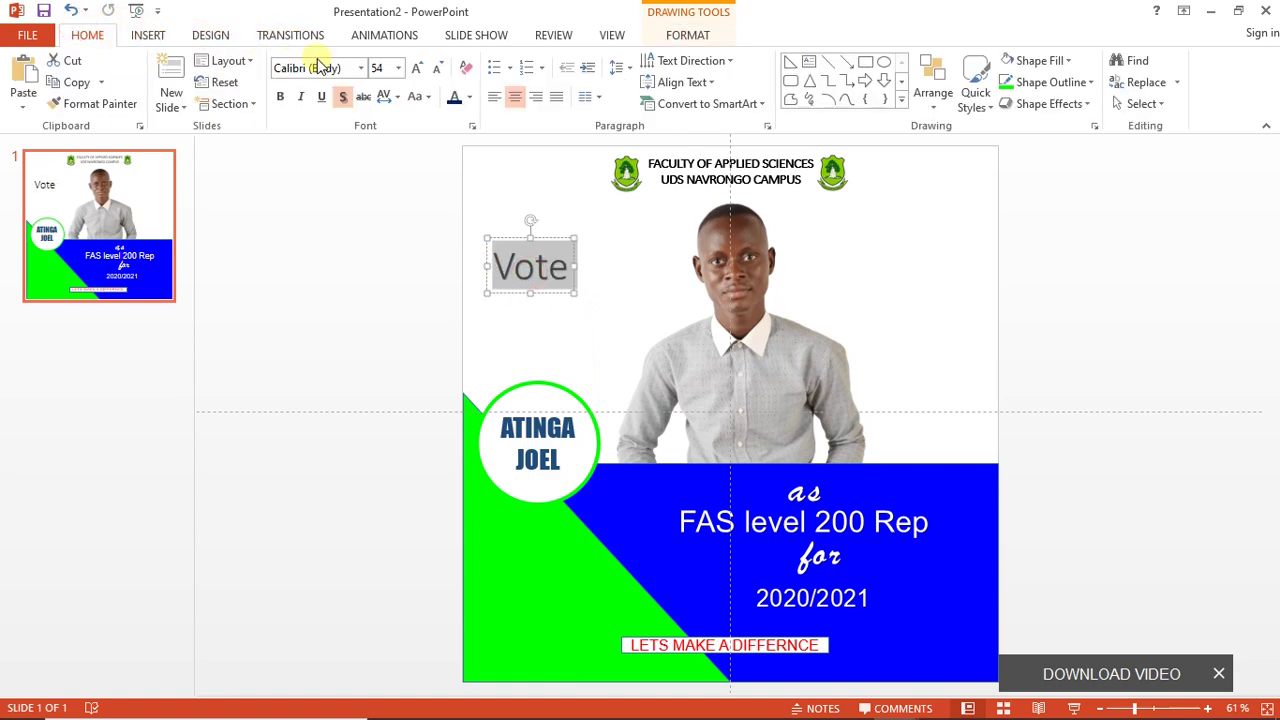
{"action": "left_click", "coordinate": [362, 69]}
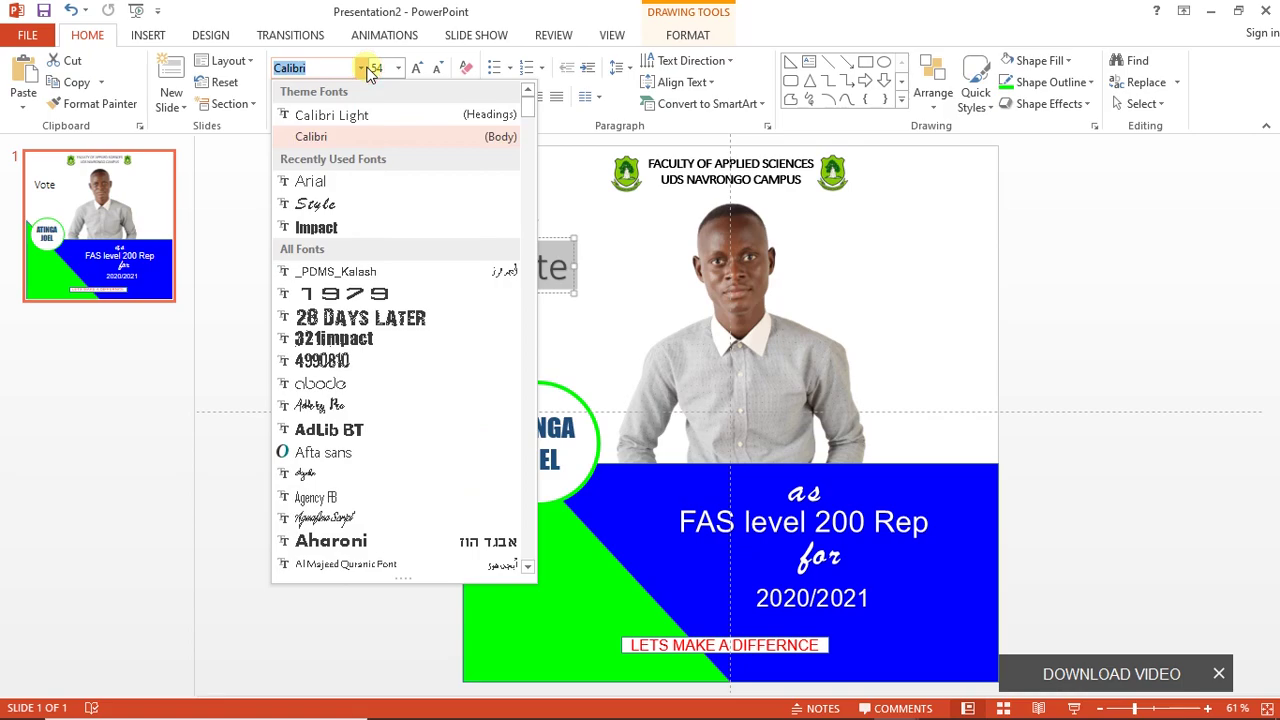
{"action": "key", "text": "Up"}
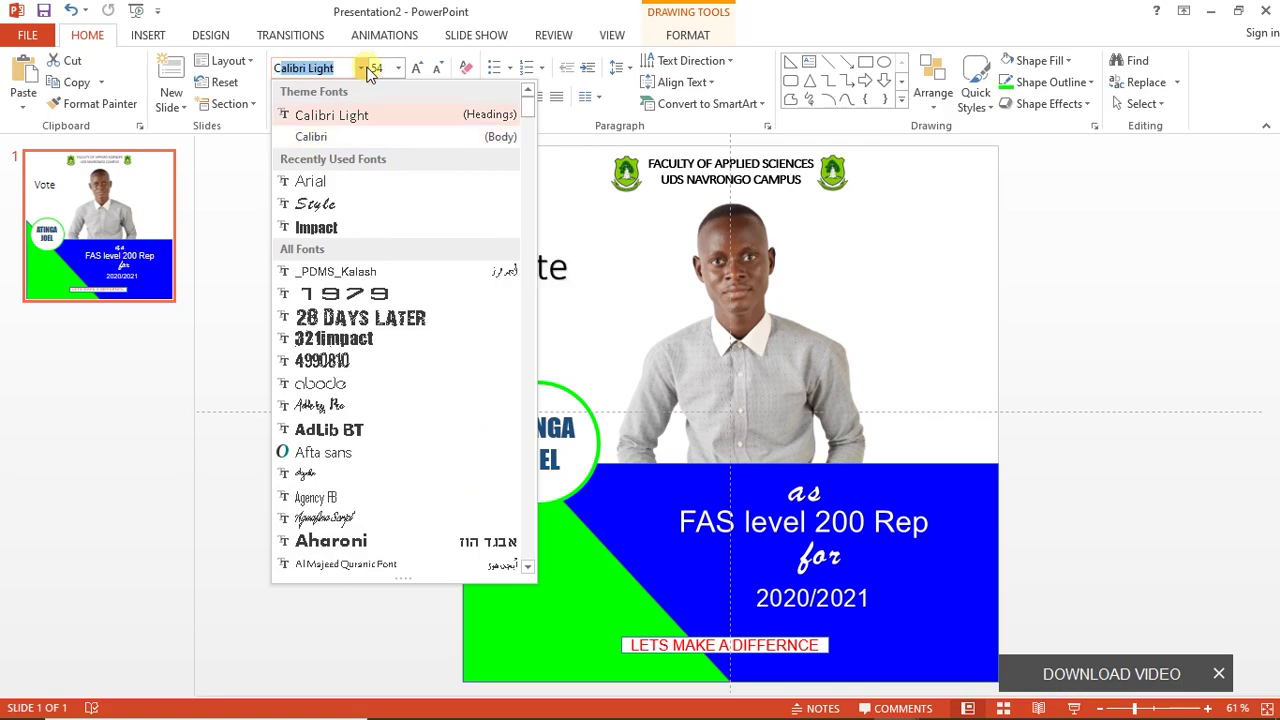
{"action": "type", "text": "Chela One"}
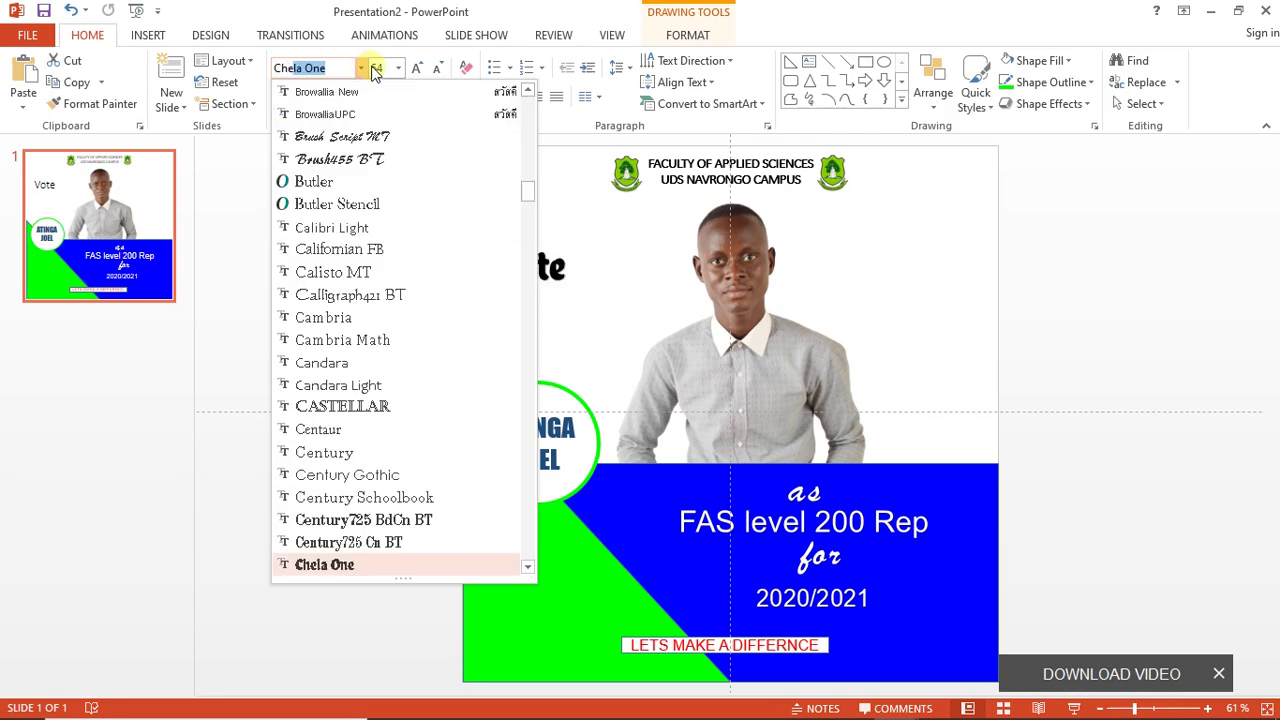
{"action": "left_click", "coordinate": [410, 572]}
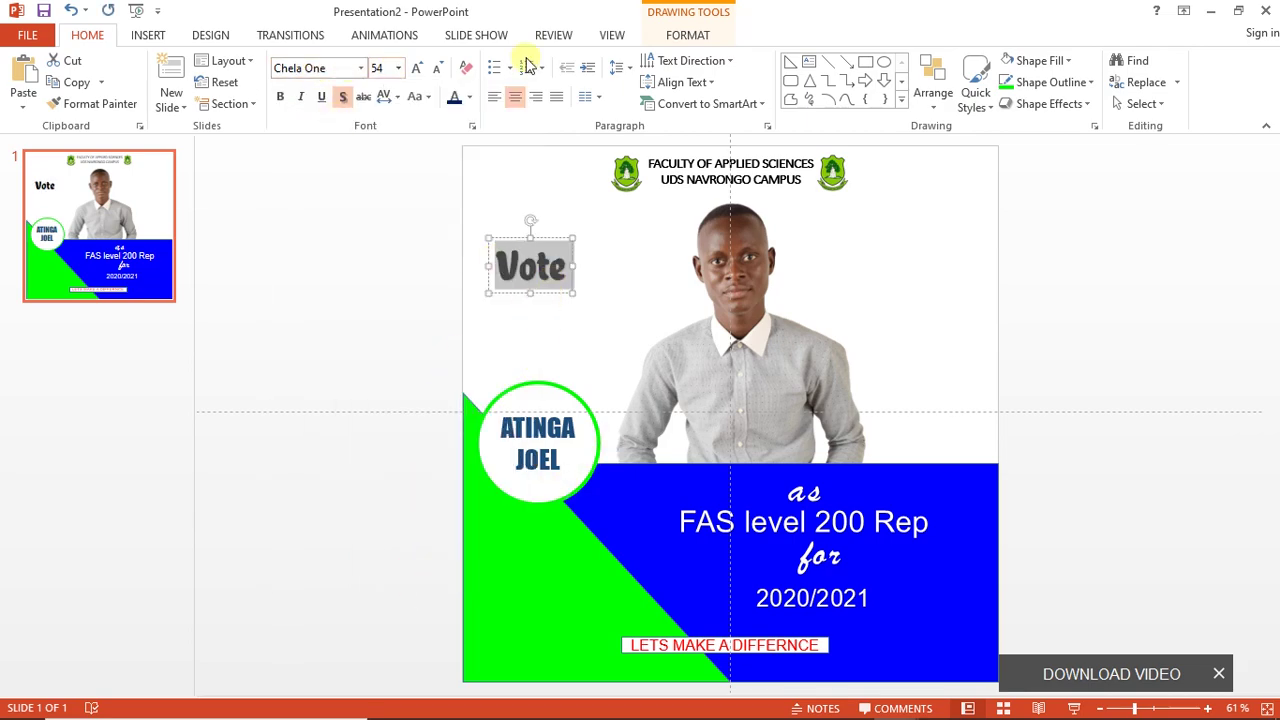
Fill the Vote text red and nudge the box slightly down.
{"action": "left_click", "coordinate": [690, 32]}
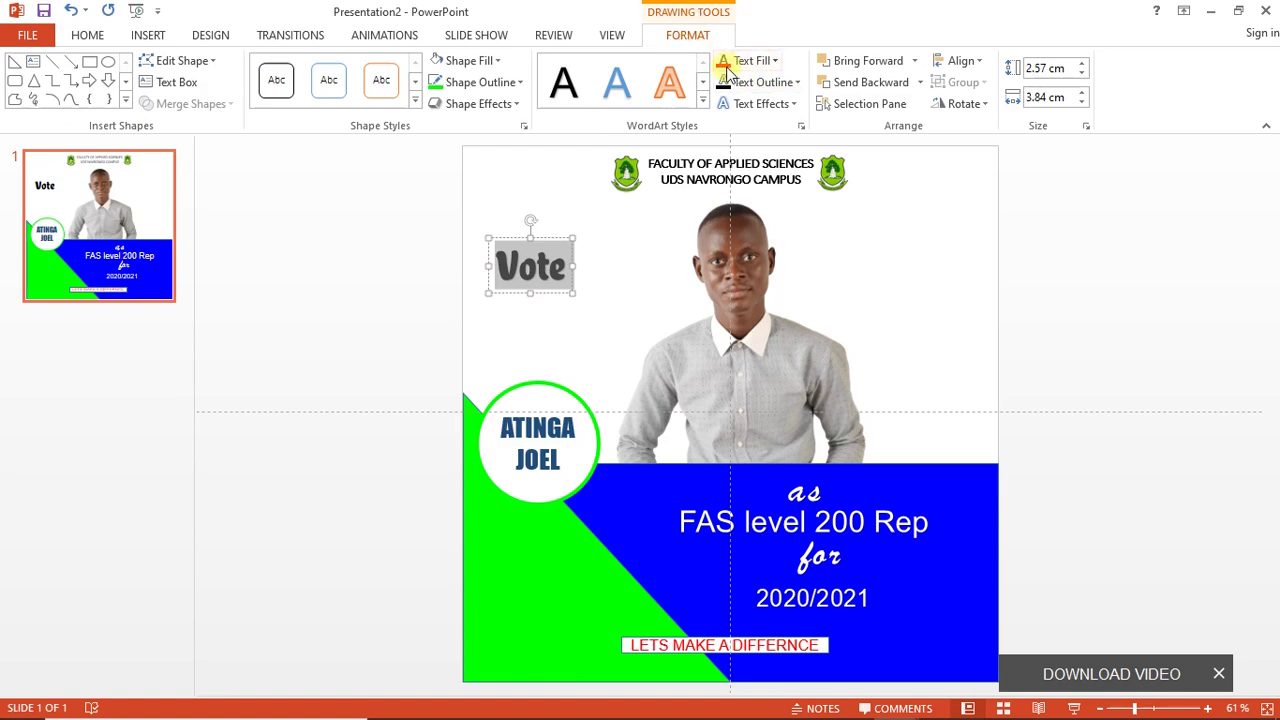
{"action": "left_click", "coordinate": [724, 64]}
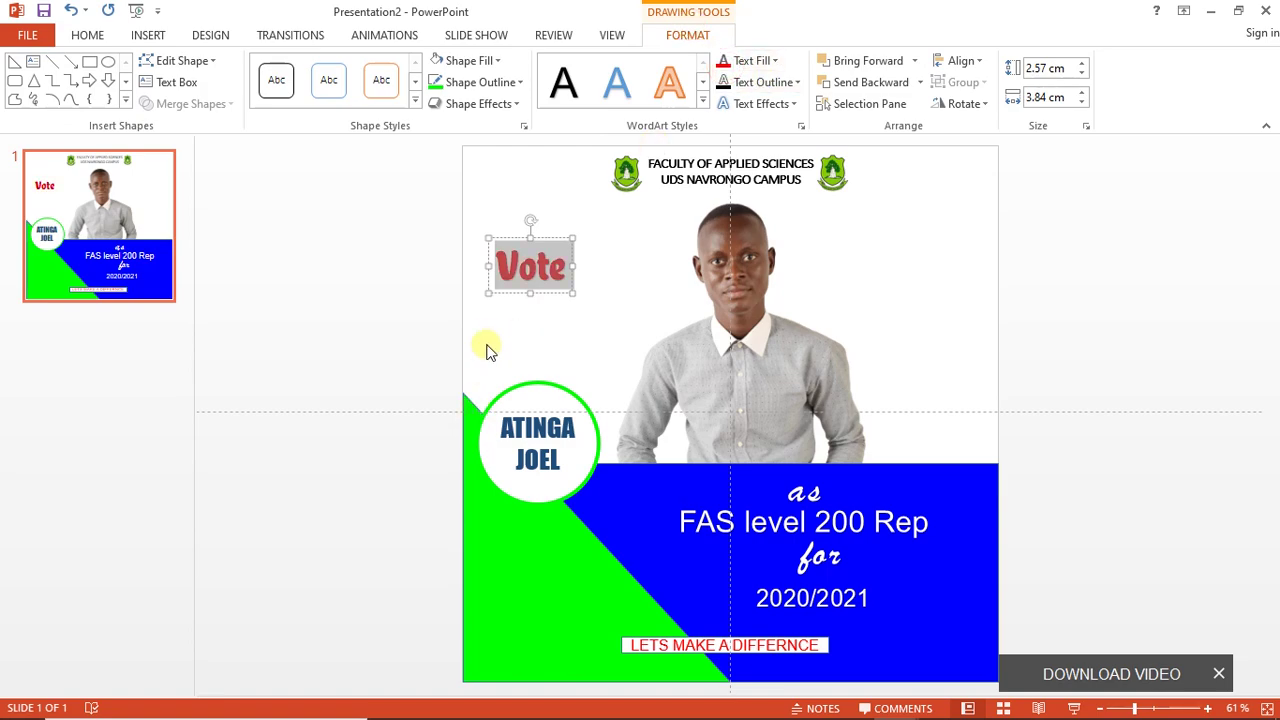
{"action": "left_click", "coordinate": [547, 292]}
{"action": "left_click_drag", "start_coordinate": [547, 292], "coordinate": [547, 304]}
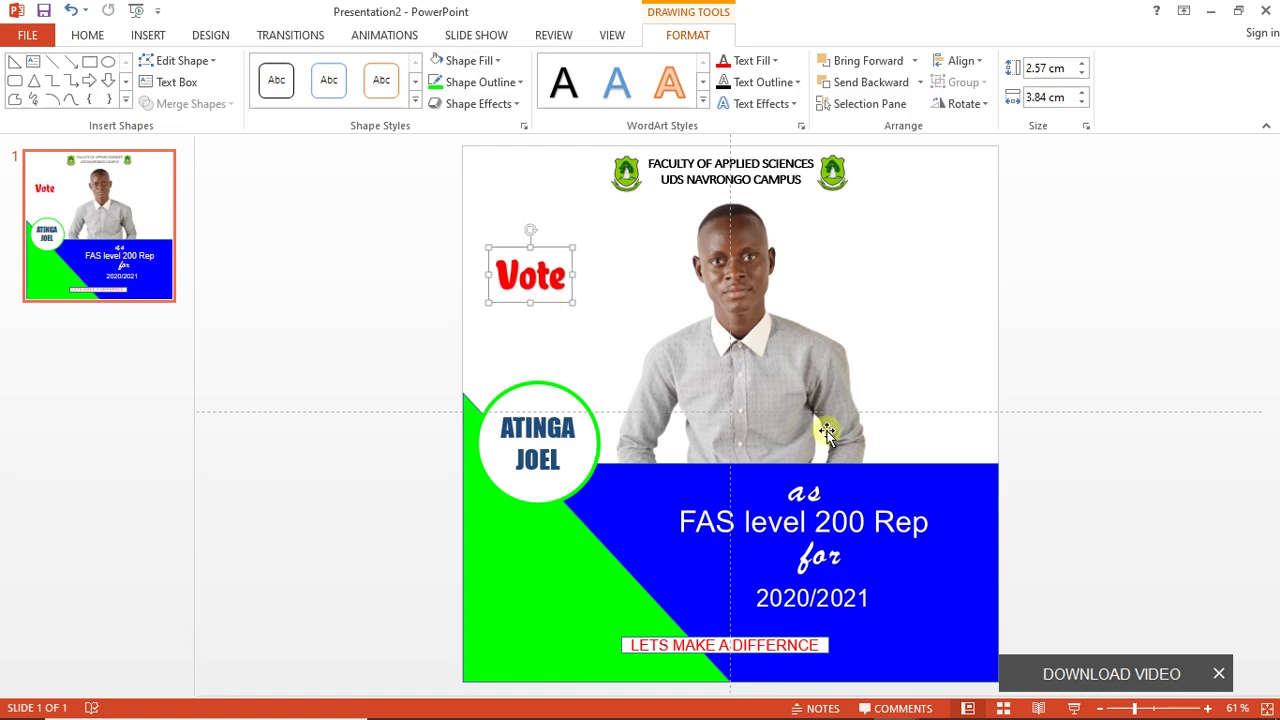
{"action": "left_click", "coordinate": [1067, 432]}
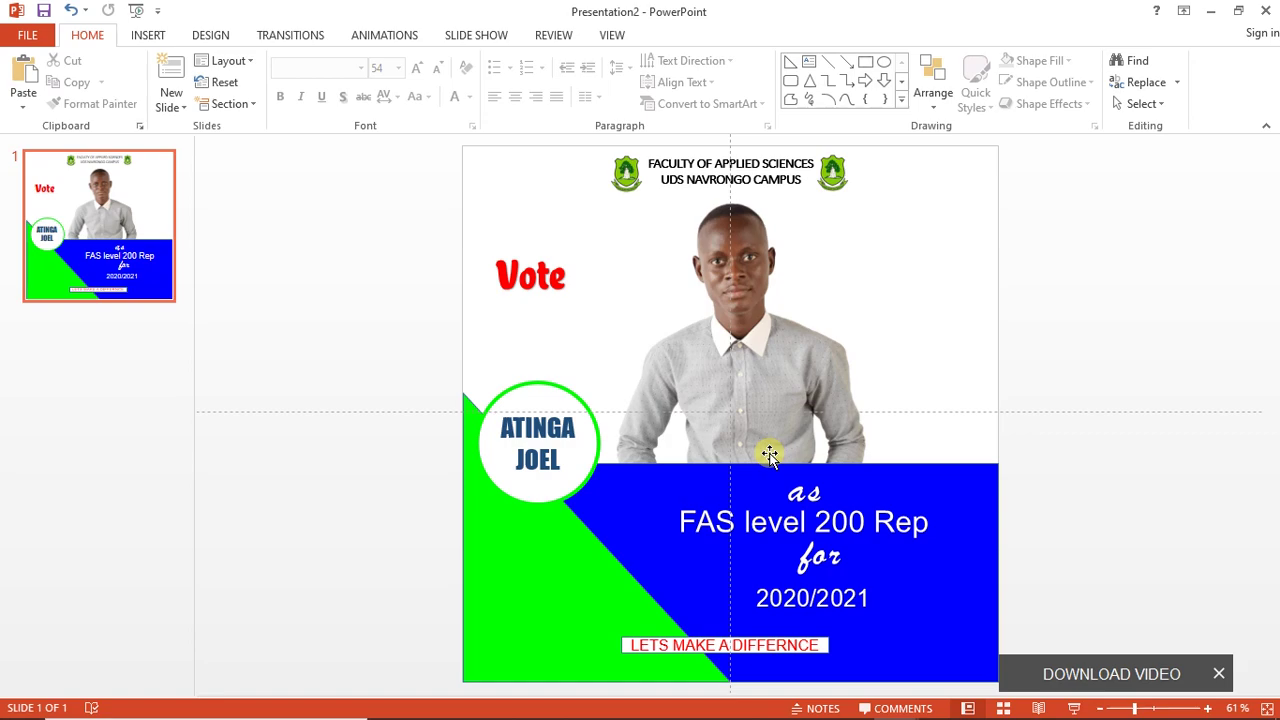
Nudge the photo slightly to the left.
{"action": "right_click", "coordinate": [766, 381]}
{"action": "key", "text": "Escape"}
{"action": "left_click_drag", "start_coordinate": [766, 381], "coordinate": [754, 381]}
{"action": "left_click", "coordinate": [1100, 362]}
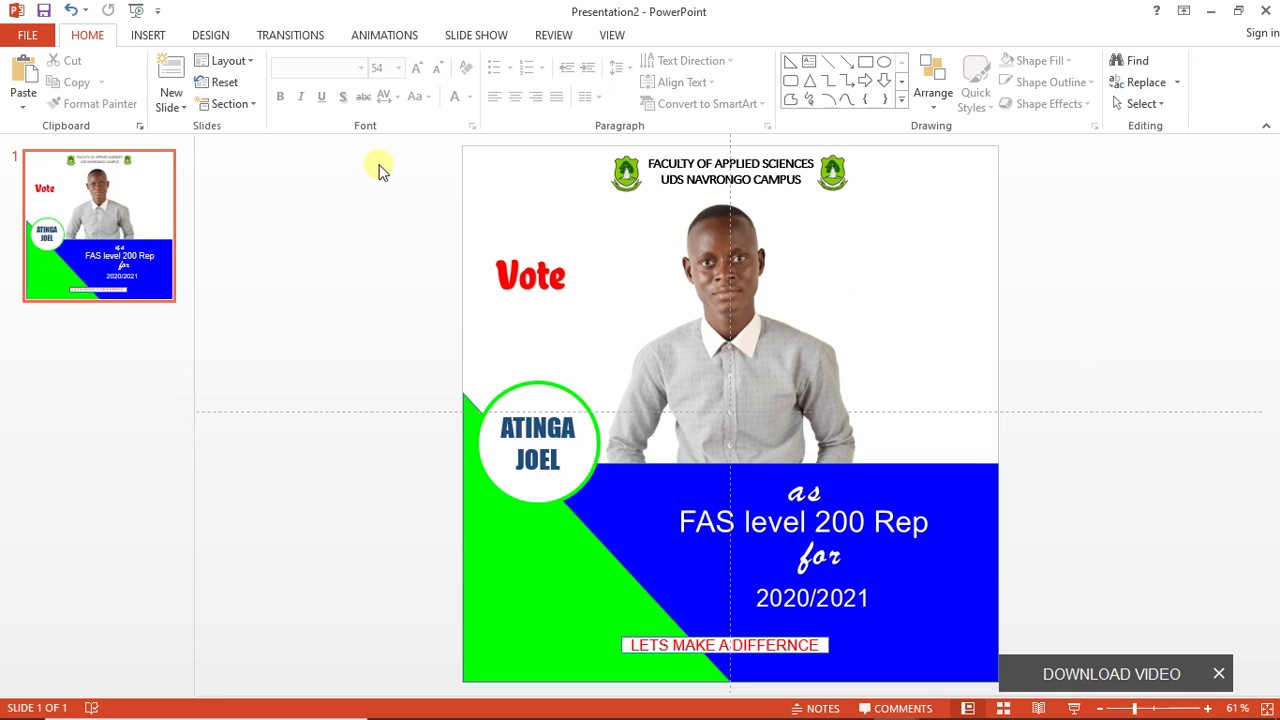
Save the presentation as 'Joel Tube' in the Joel folder.
{"action": "key", "text": "ctrl+s"}
{"action": "left_click", "coordinate": [406, 212]}
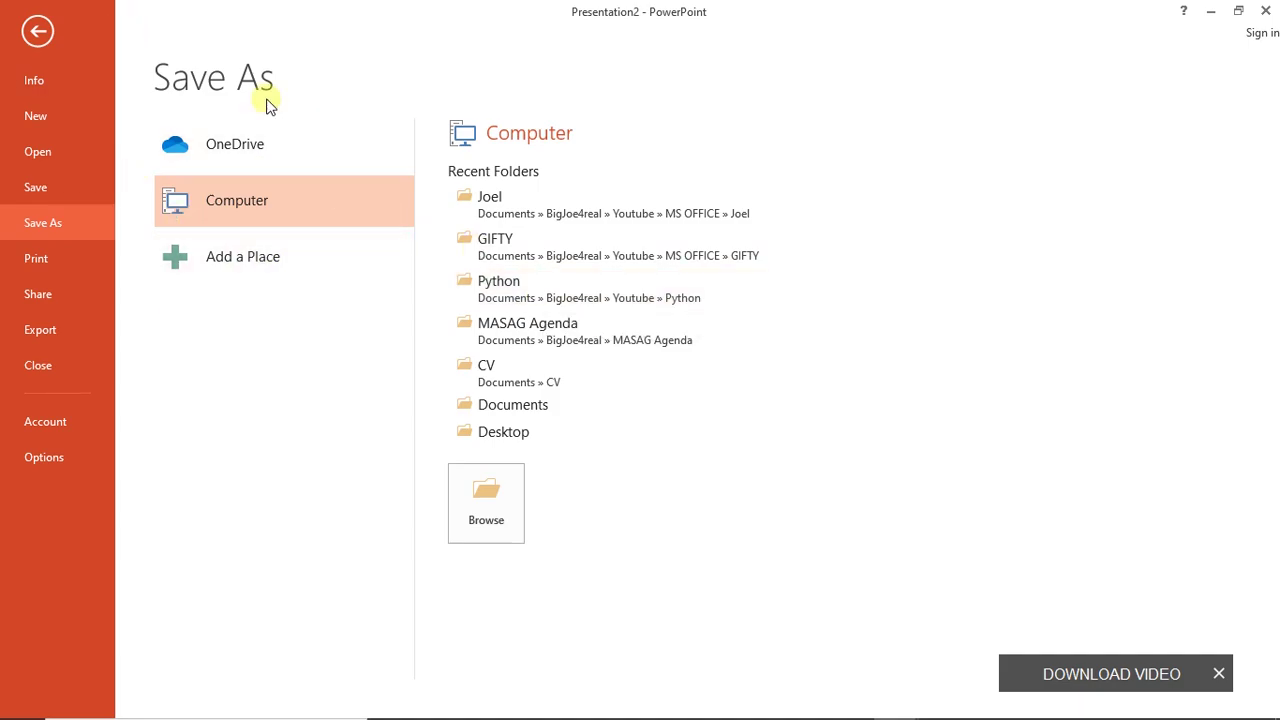
{"action": "left_click", "coordinate": [563, 210]}
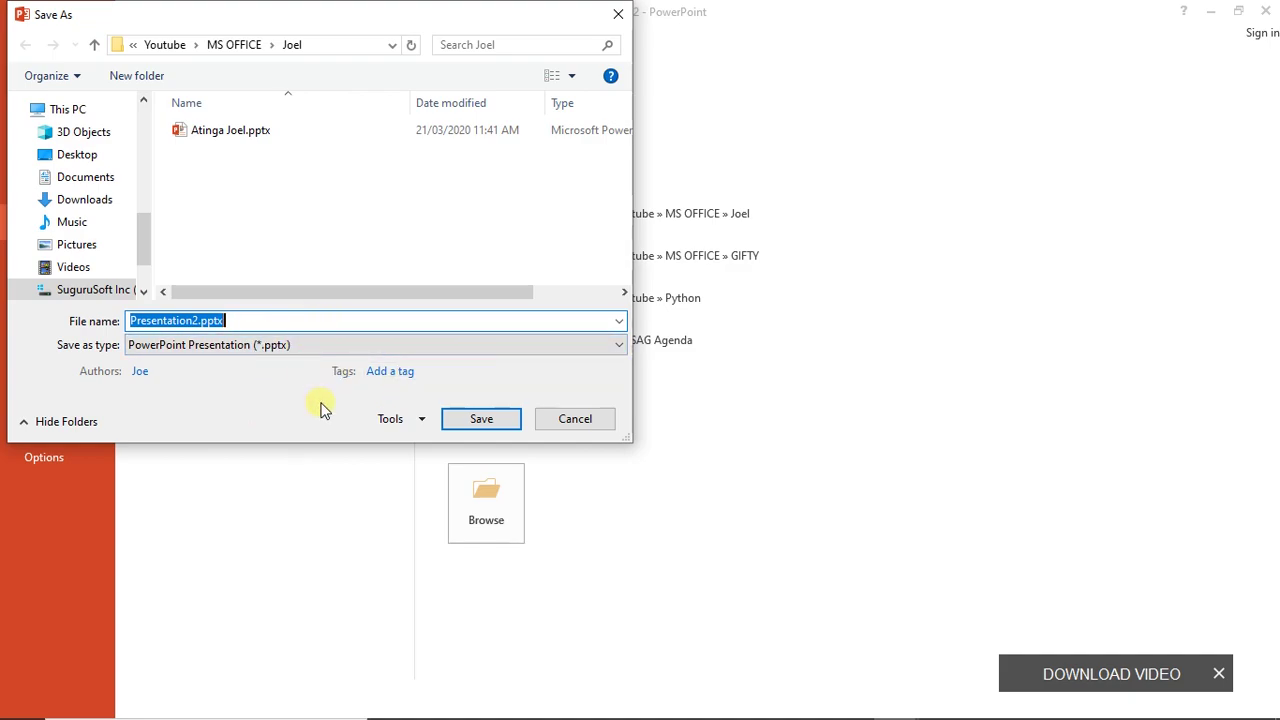
{"action": "type", "text": "Joel"}
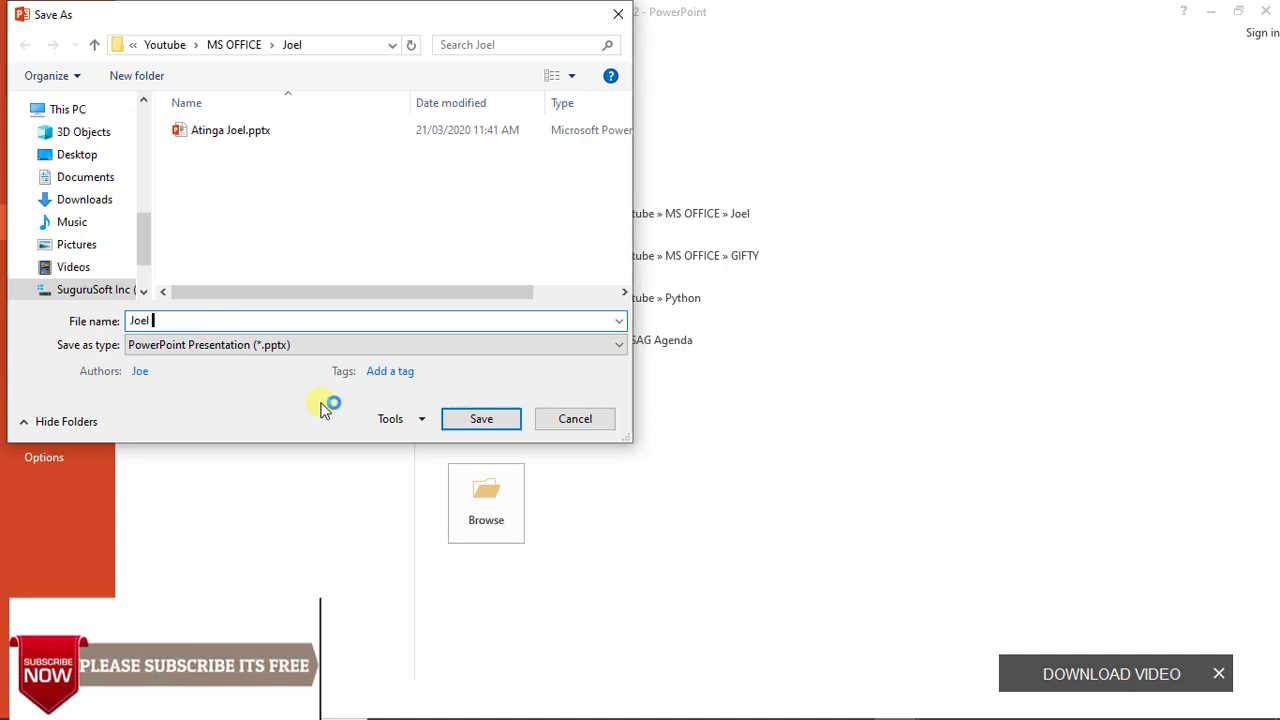
{"action": "type", "text": " Tube"}
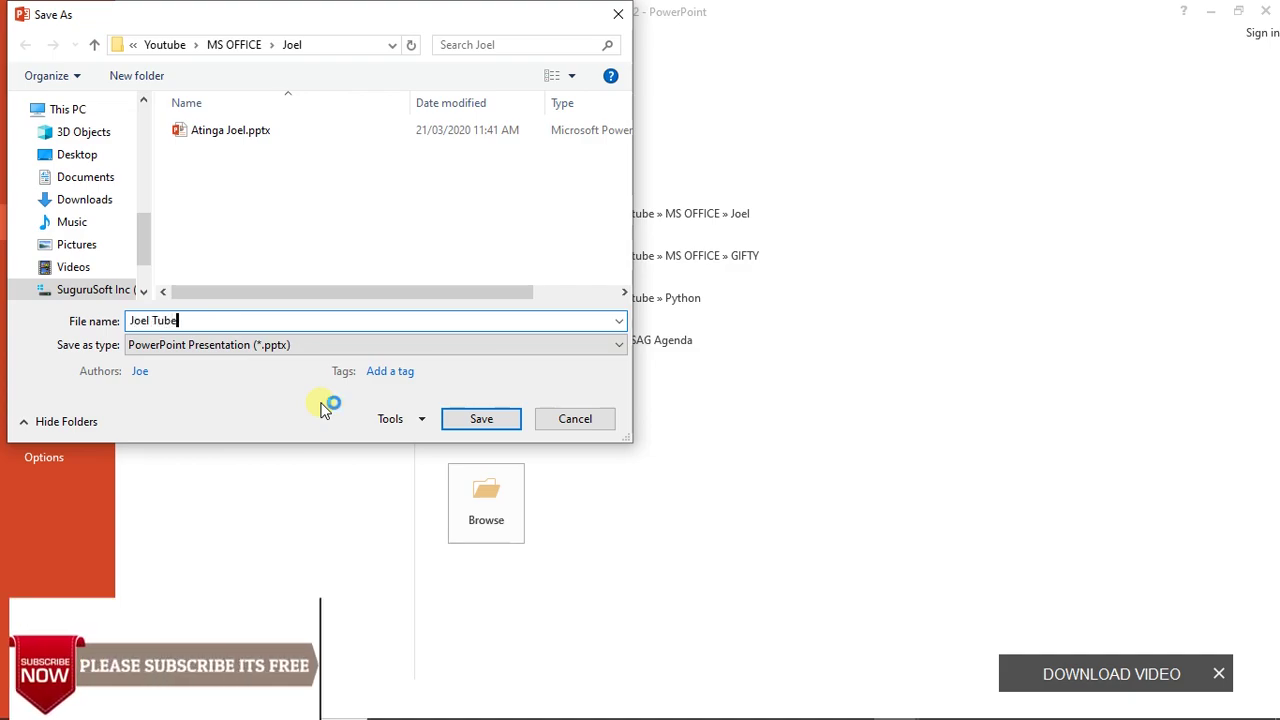
{"action": "key", "text": "Return"}
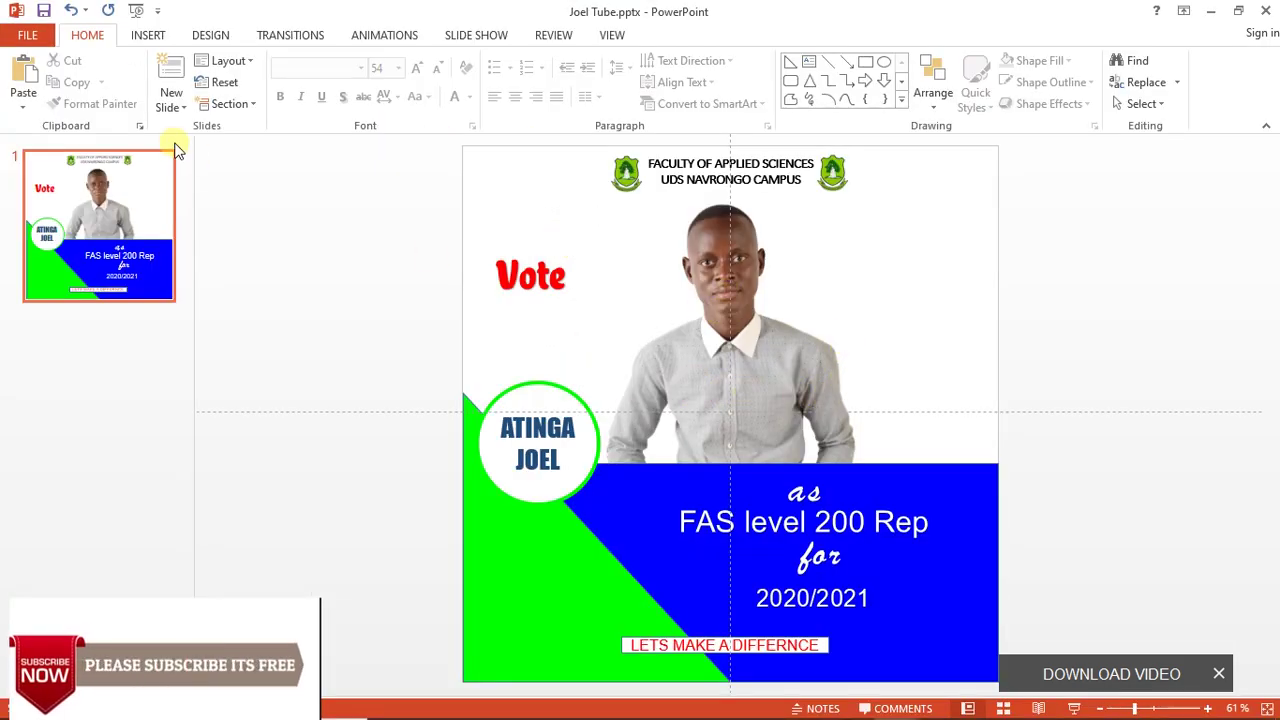
Save only the current slide as JPEG 'Joel Tube.jpg' in the Joel folder.
{"action": "left_click", "coordinate": [27, 35]}
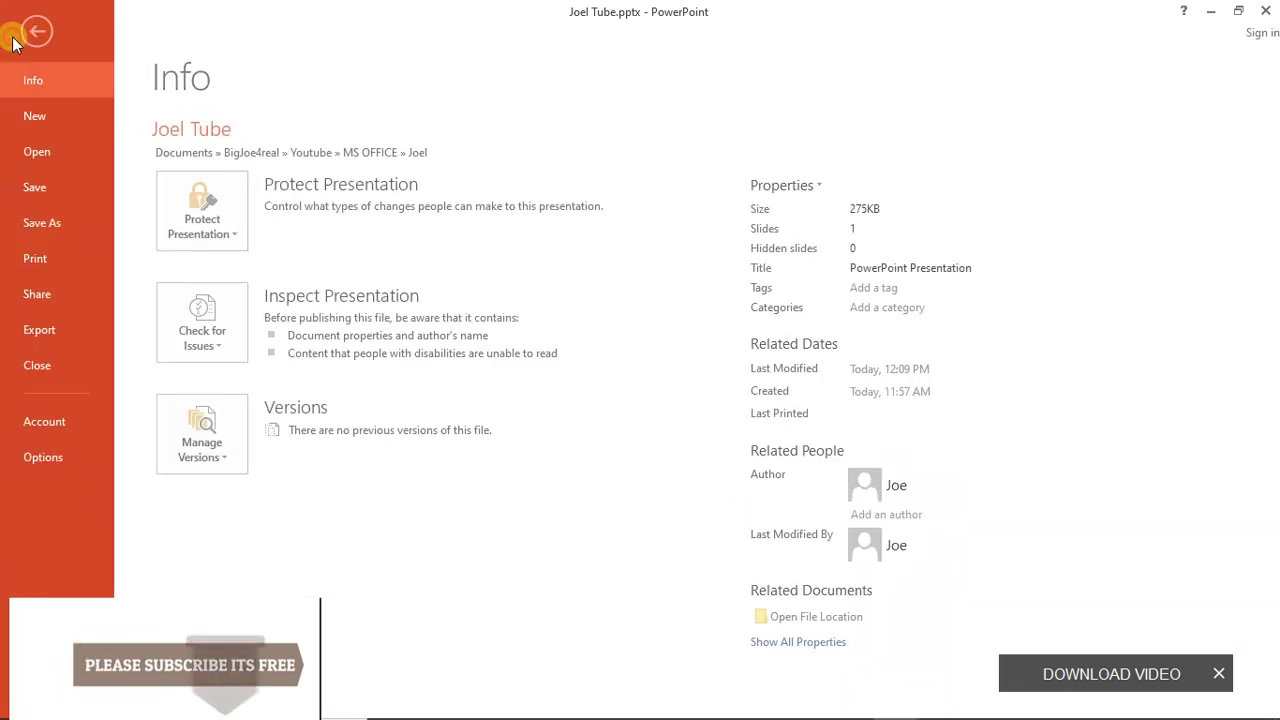
{"action": "left_click", "coordinate": [32, 220]}
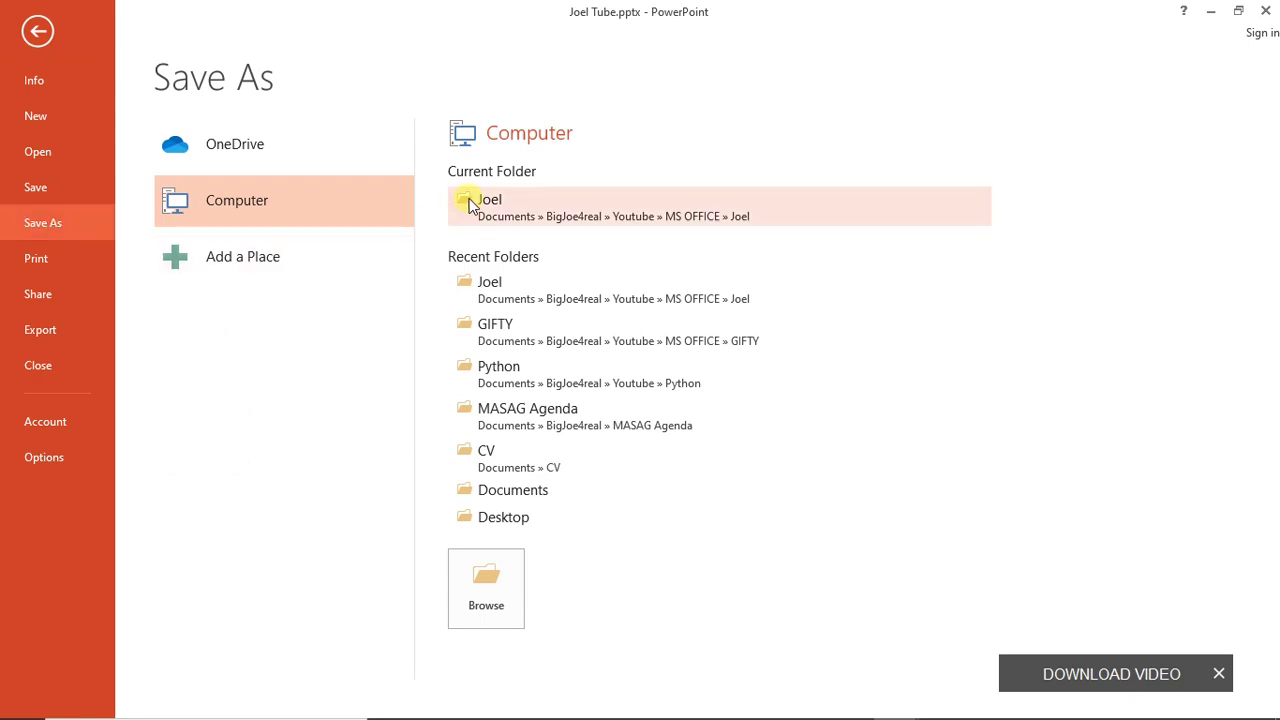
{"action": "left_click", "coordinate": [470, 204]}
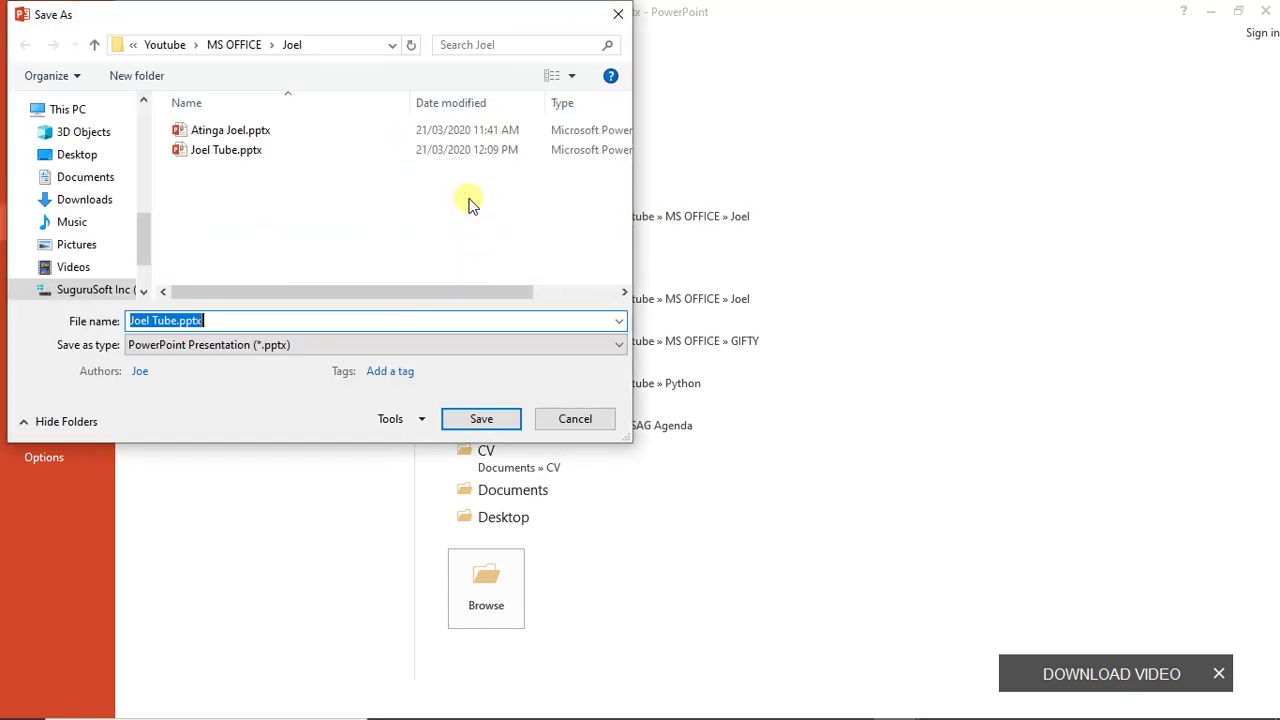
{"action": "left_click", "coordinate": [378, 348]}
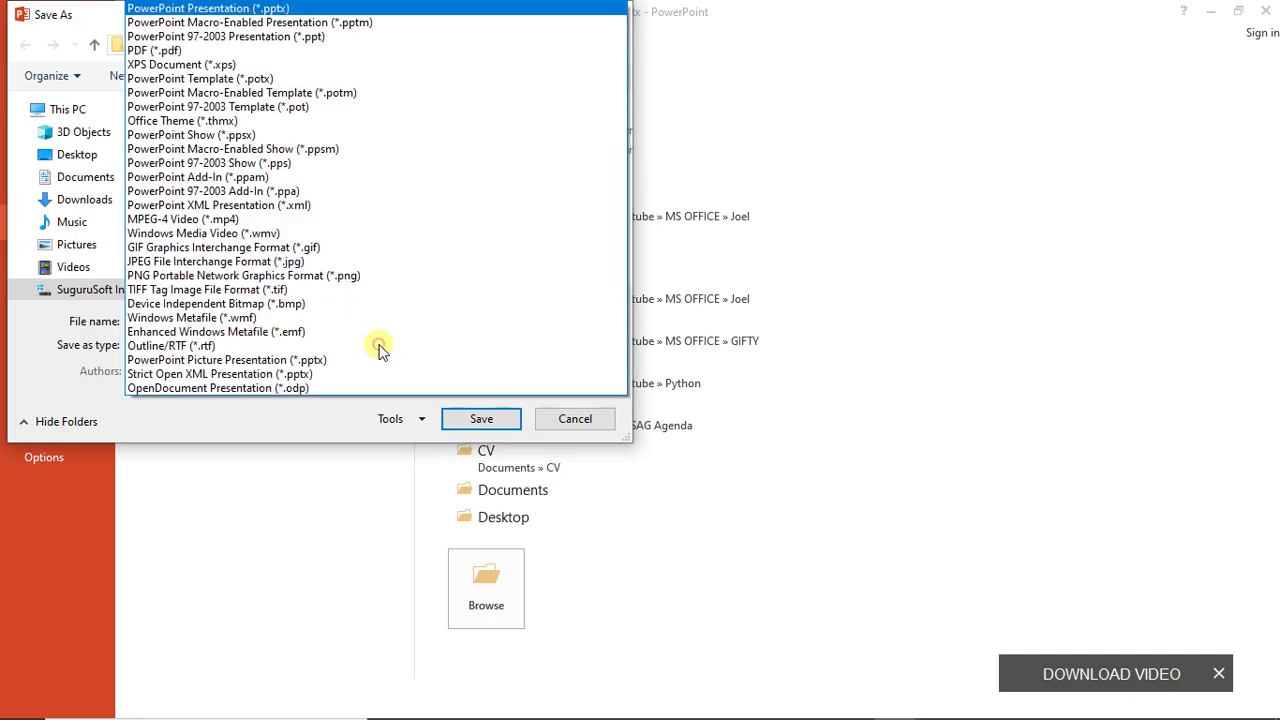
{"action": "left_click", "coordinate": [253, 263]}
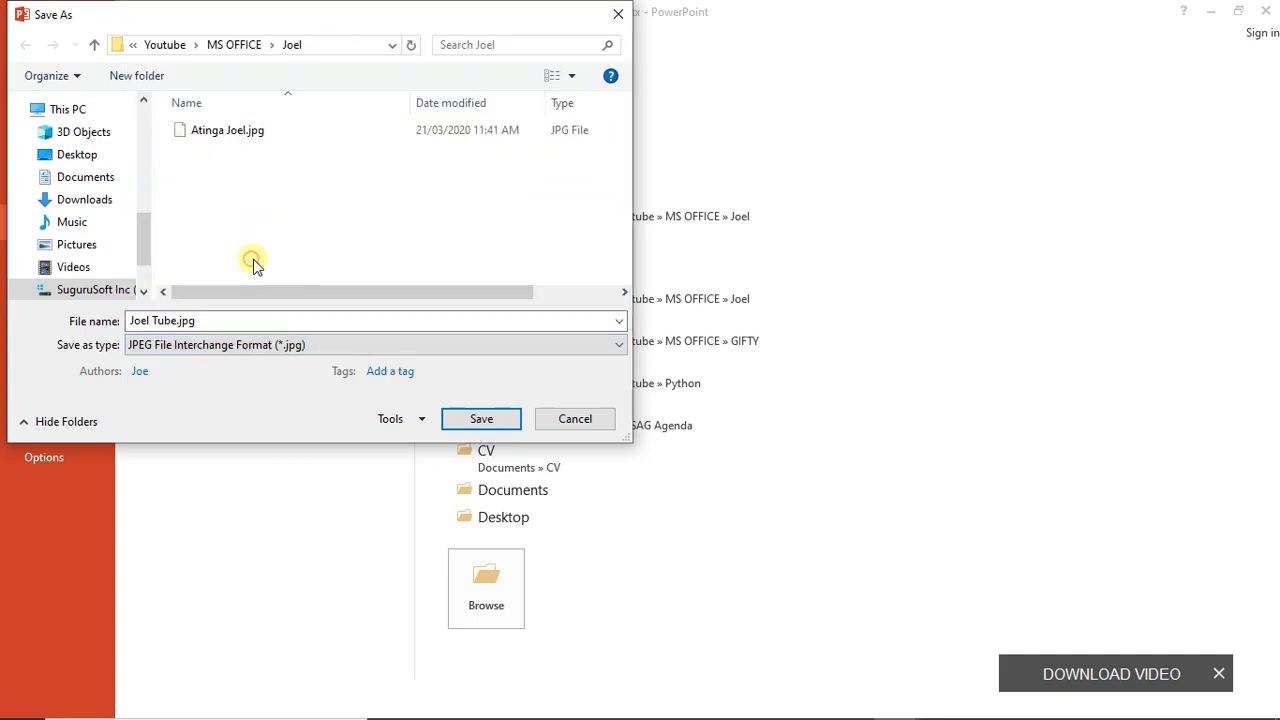
{"action": "left_click", "coordinate": [490, 420]}
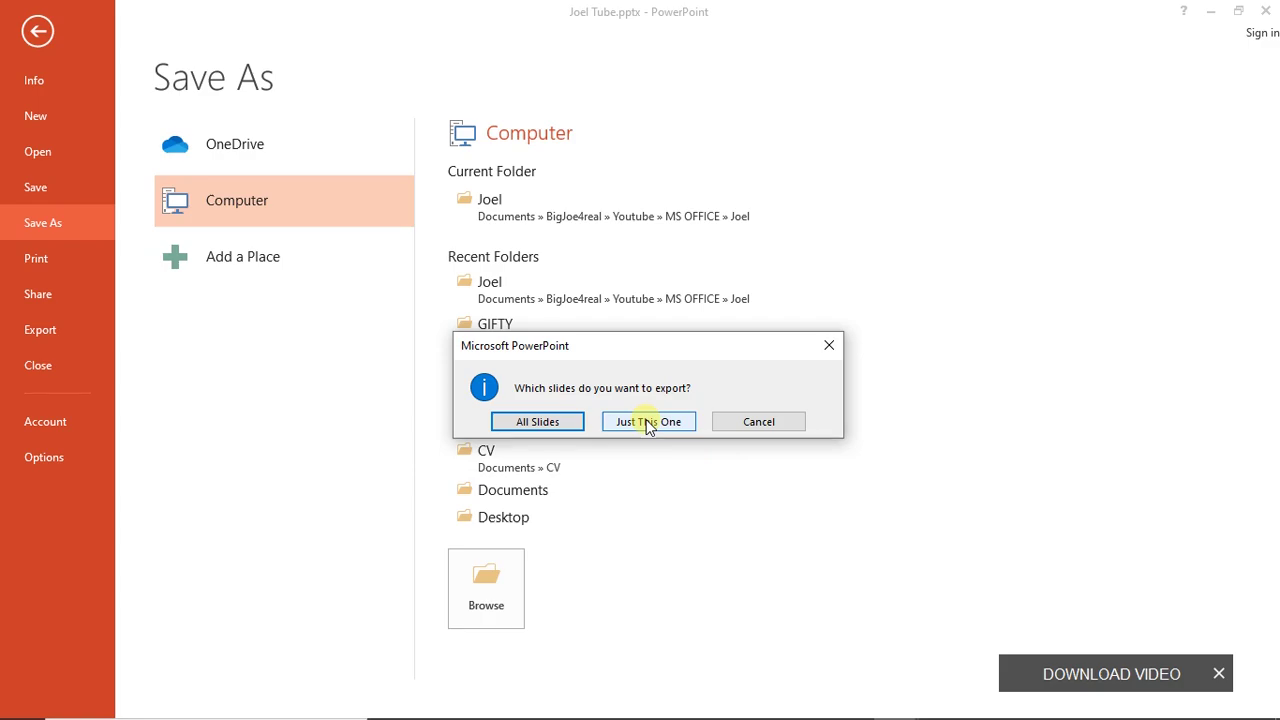
{"action": "left_click", "coordinate": [648, 422]}
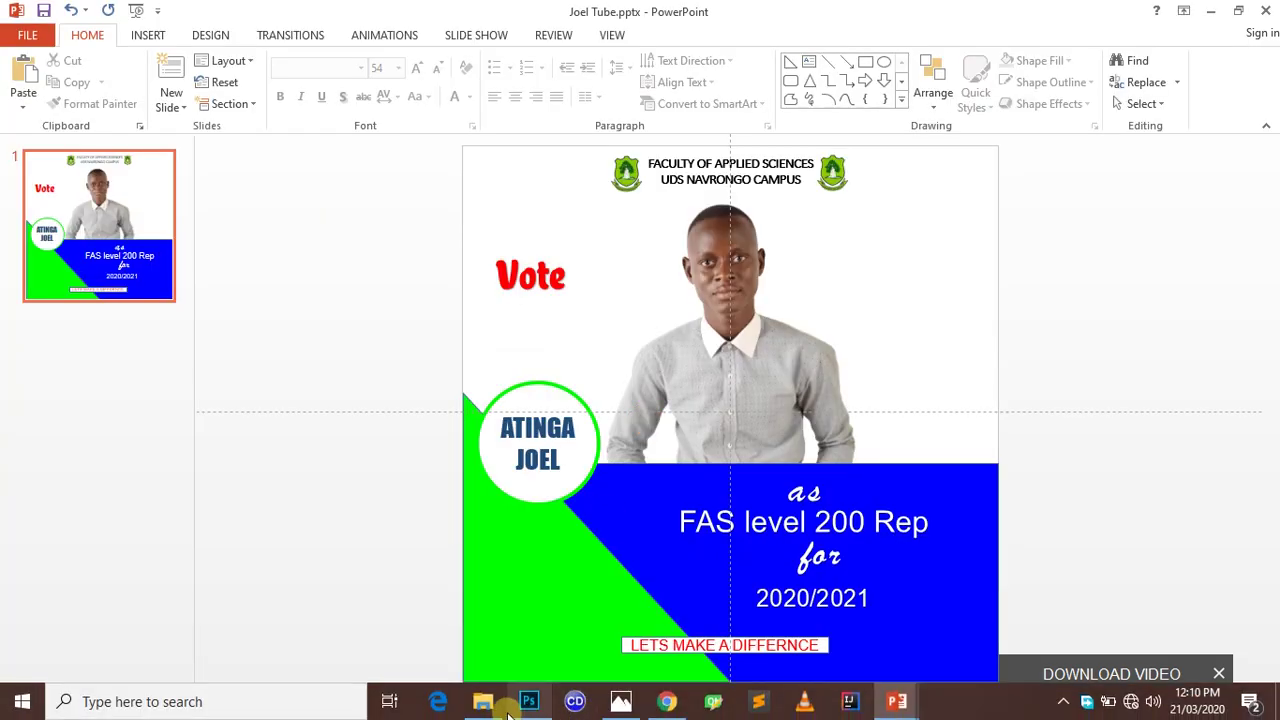
Show the Joel folder in File Explorer and select Joel Tube.jpg.
{"action": "mouse_move", "coordinate": [490, 708]}
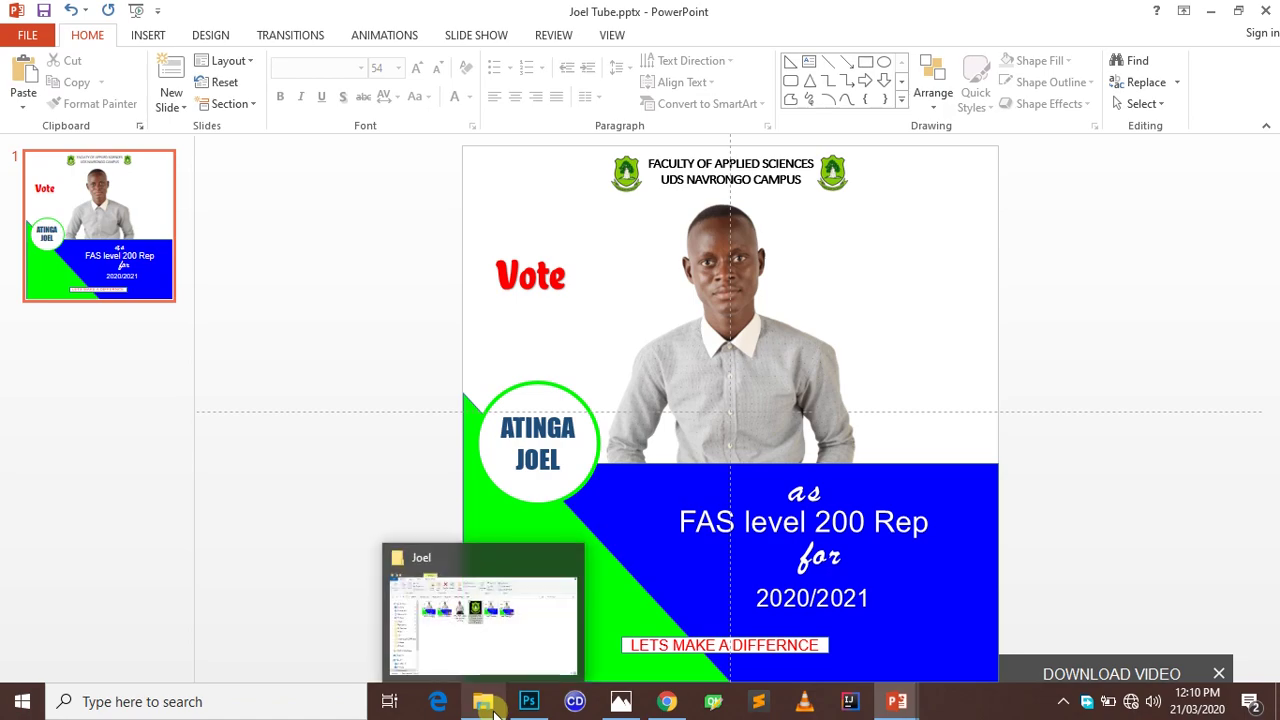
{"action": "left_click", "coordinate": [493, 712]}
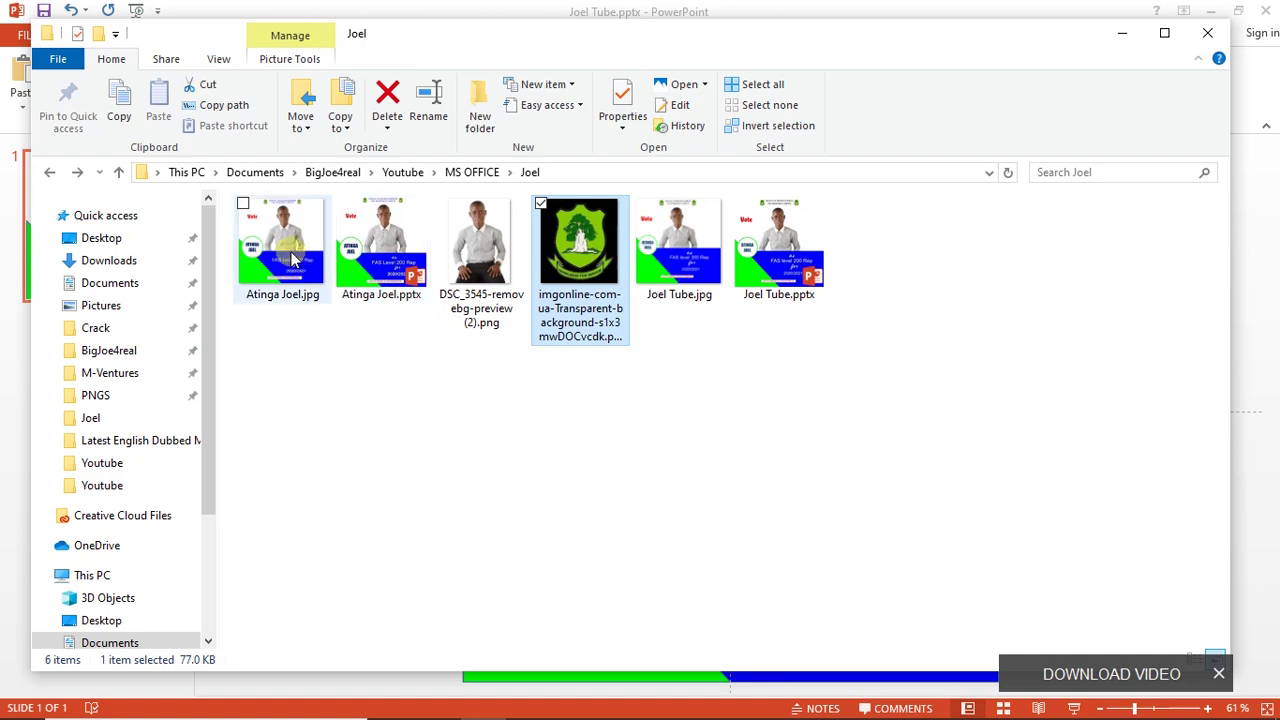
{"action": "left_click", "coordinate": [688, 243]}
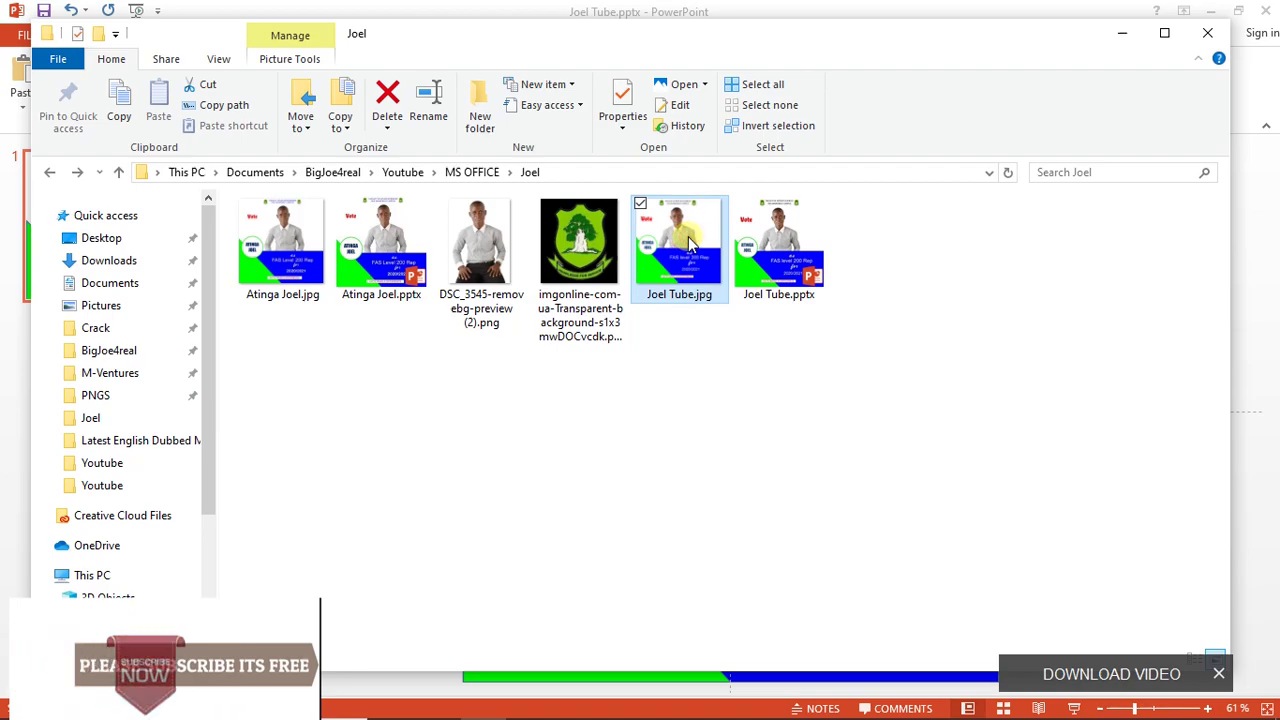
Open Joel Tube.jpg in Photos to view the exported flyer.
{"action": "double_click", "coordinate": [688, 243]}
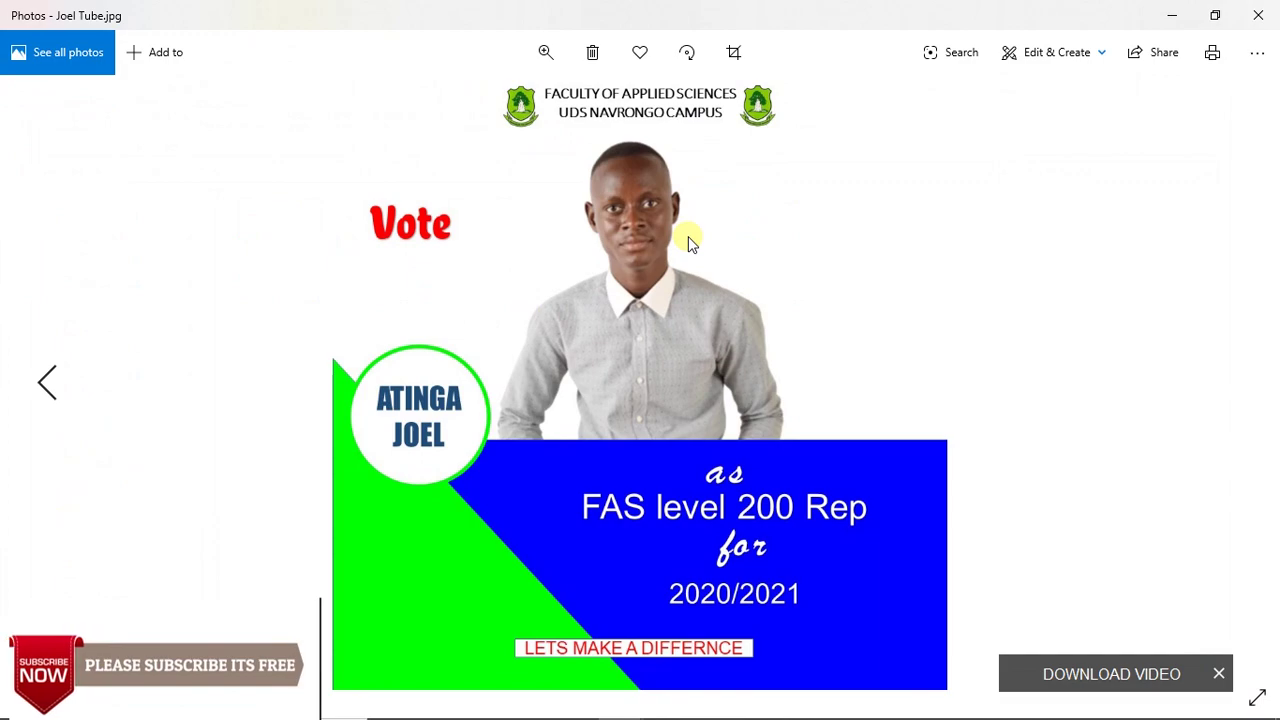